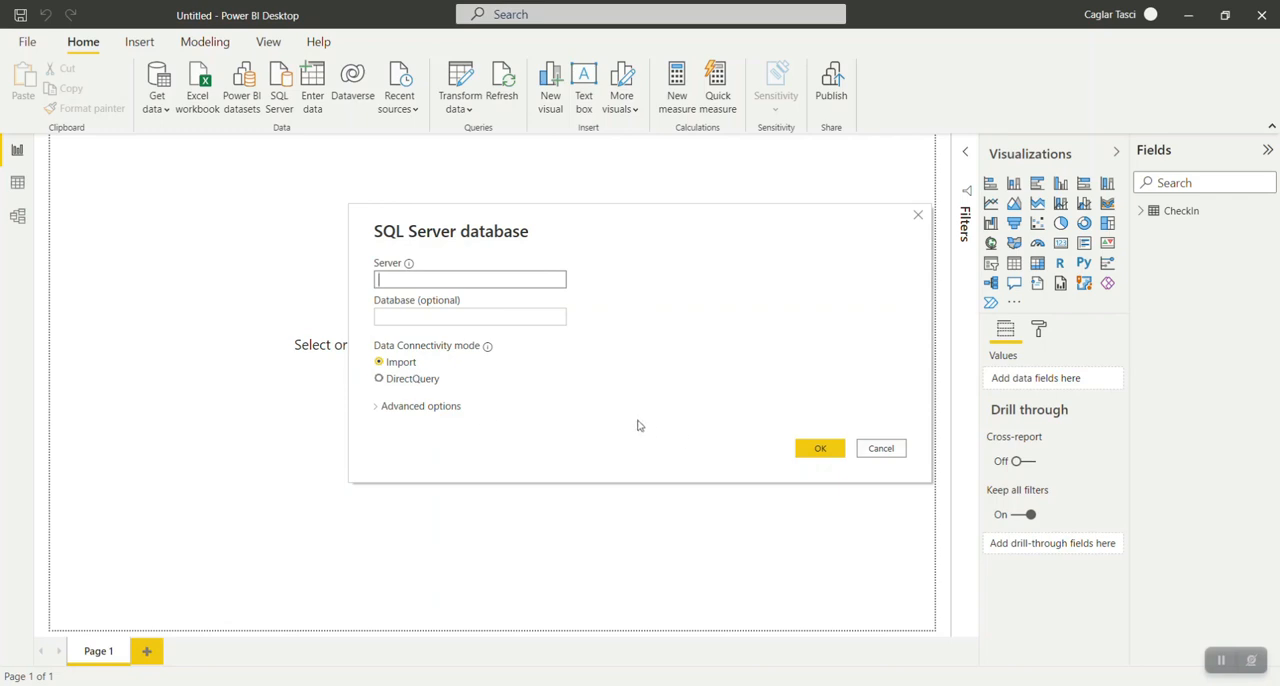
# Cancel the SQL Server database connection and open the saved CoronaTestCenter2PowerBi connection file from the Corona_Center folder.
pyautogui.click(881, 452)
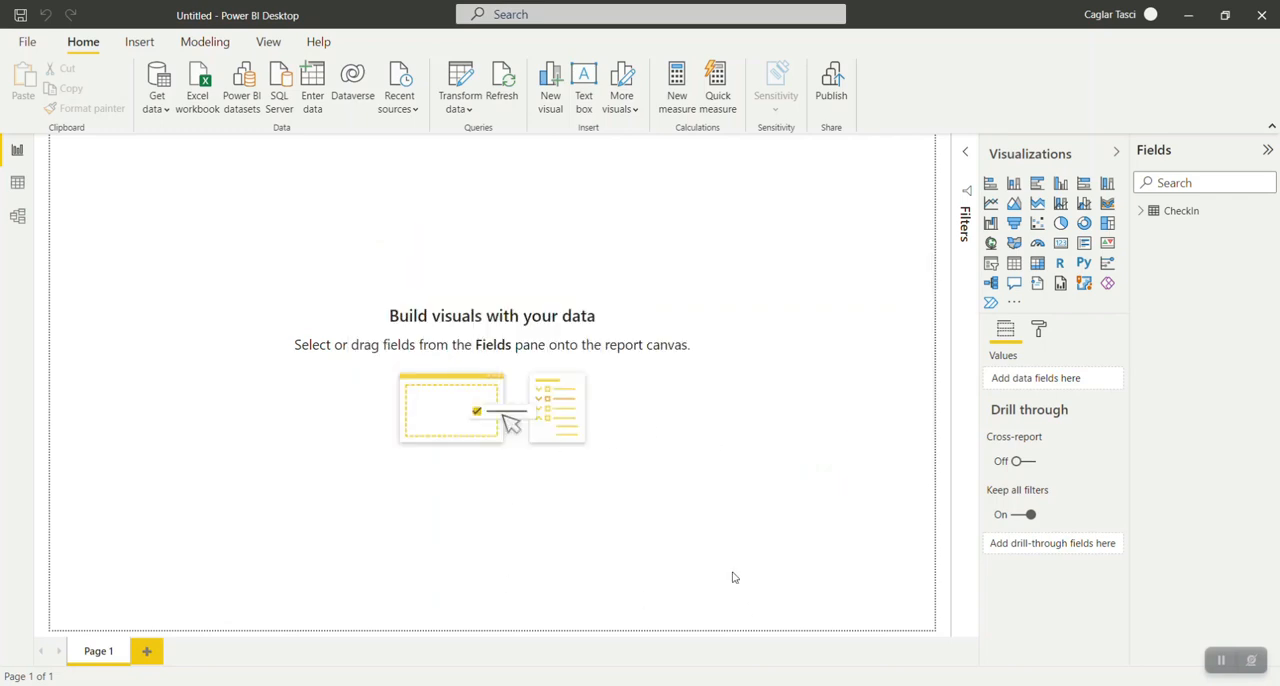
pyautogui.click(775, 684)
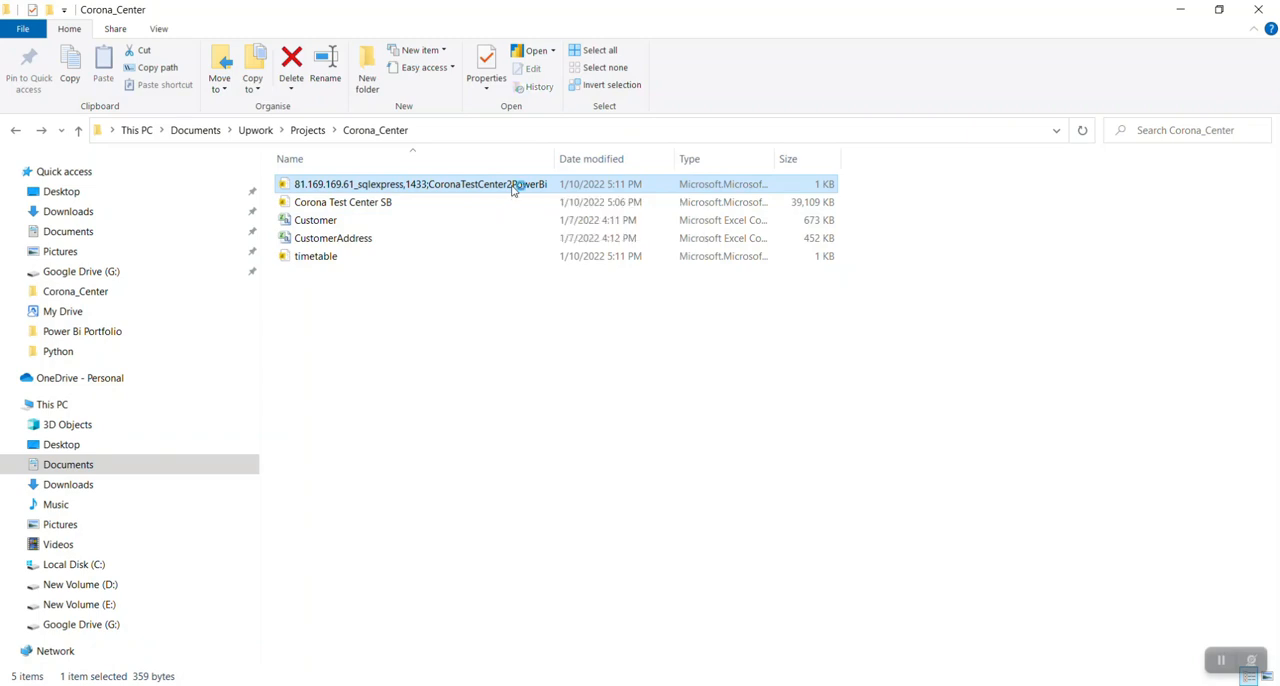
pyautogui.click(1180, 9)
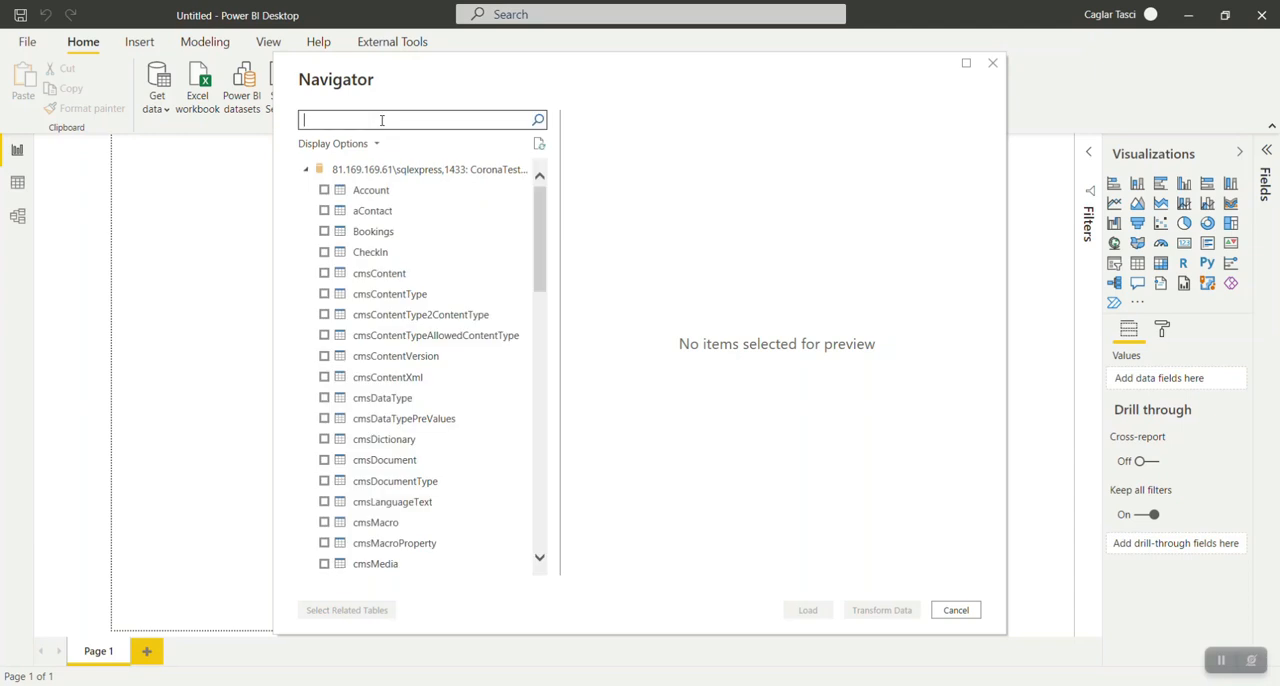
# Search the database tables for "chec" and select the CheckIn table for import.
pyautogui.write('cheki')
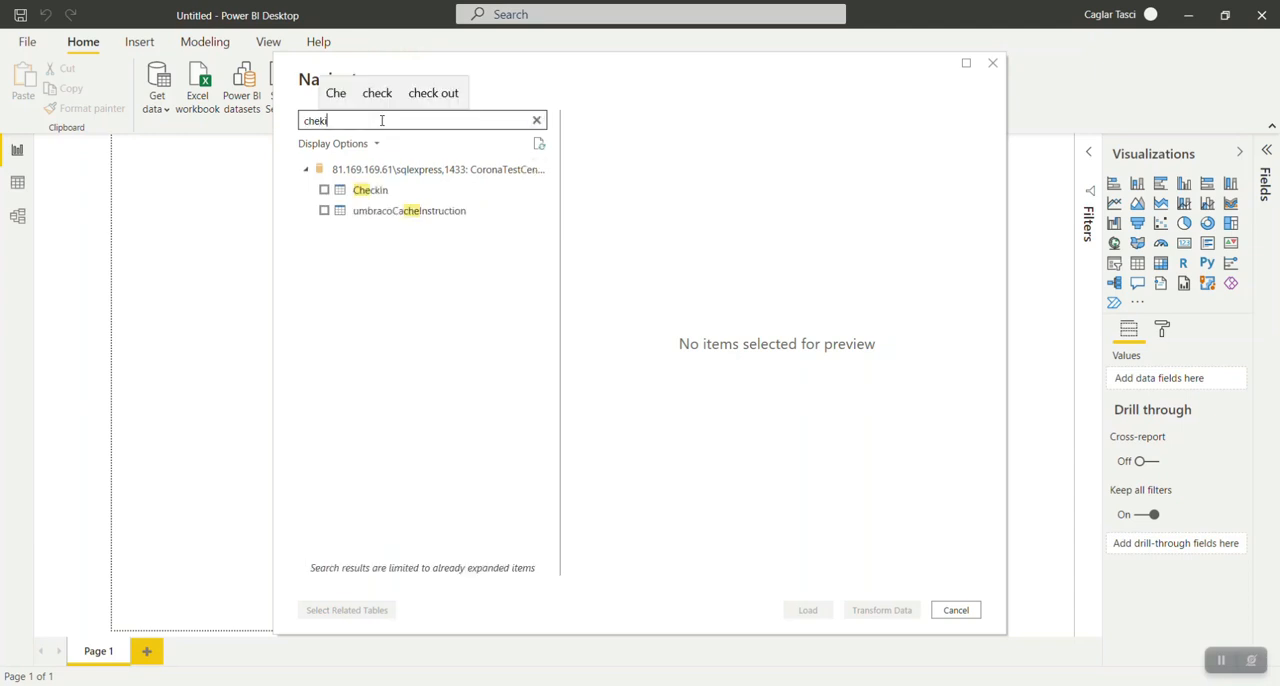
pyautogui.press('BackSpace')
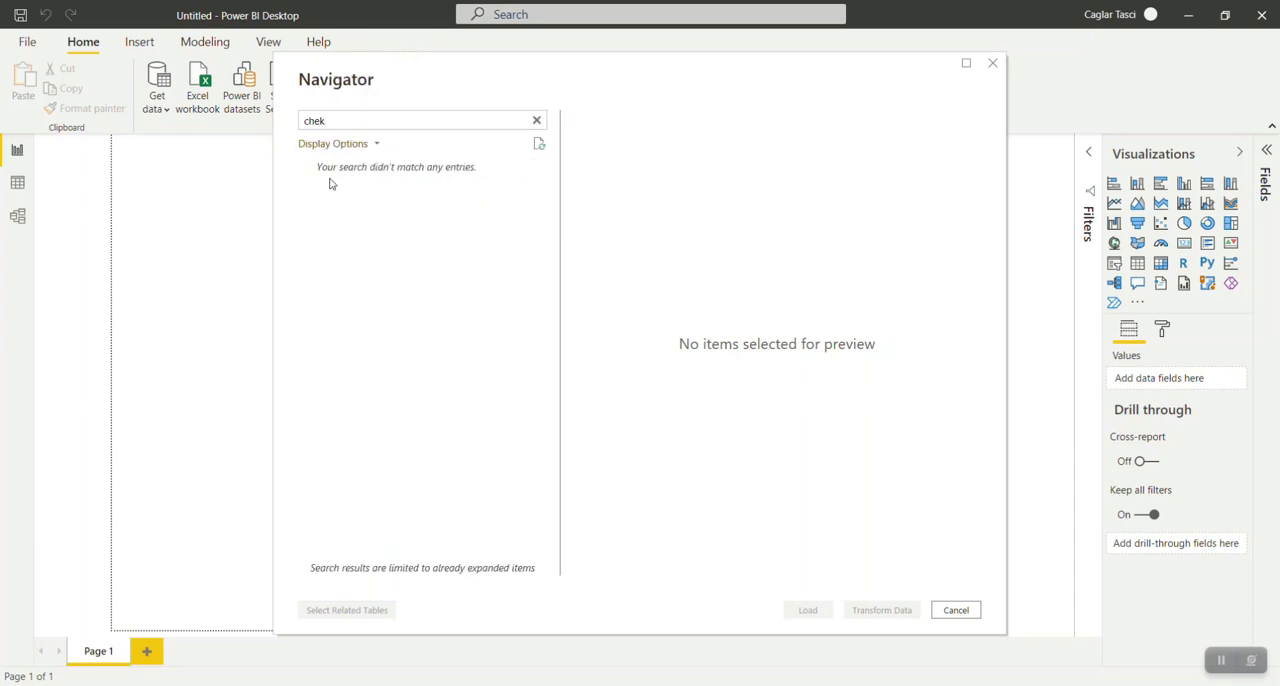
pyautogui.press('BackSpace')
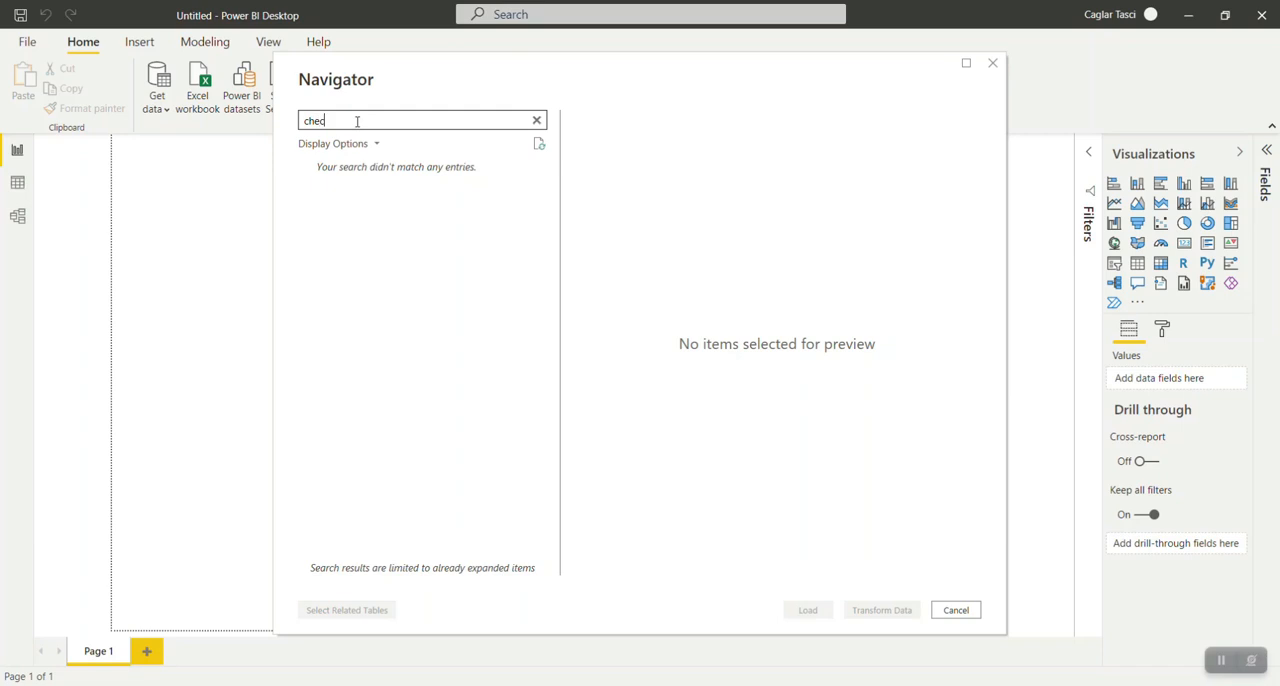
pyautogui.write('c')
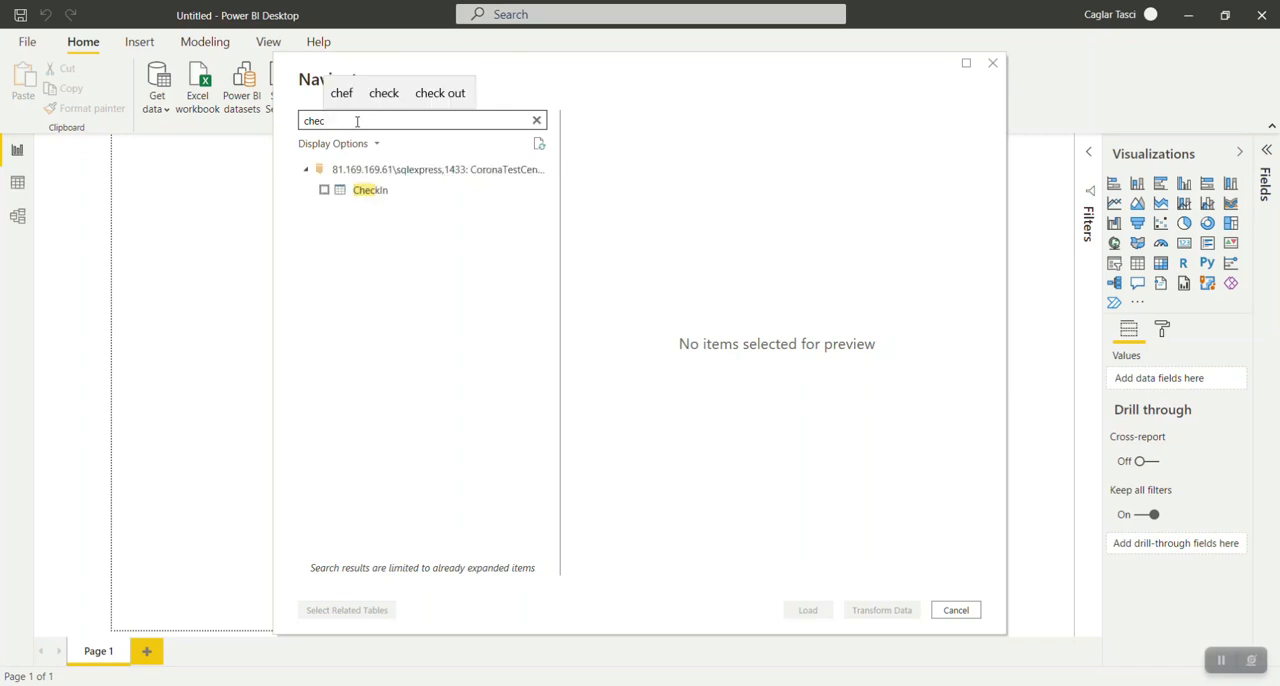
pyautogui.click(324, 190)
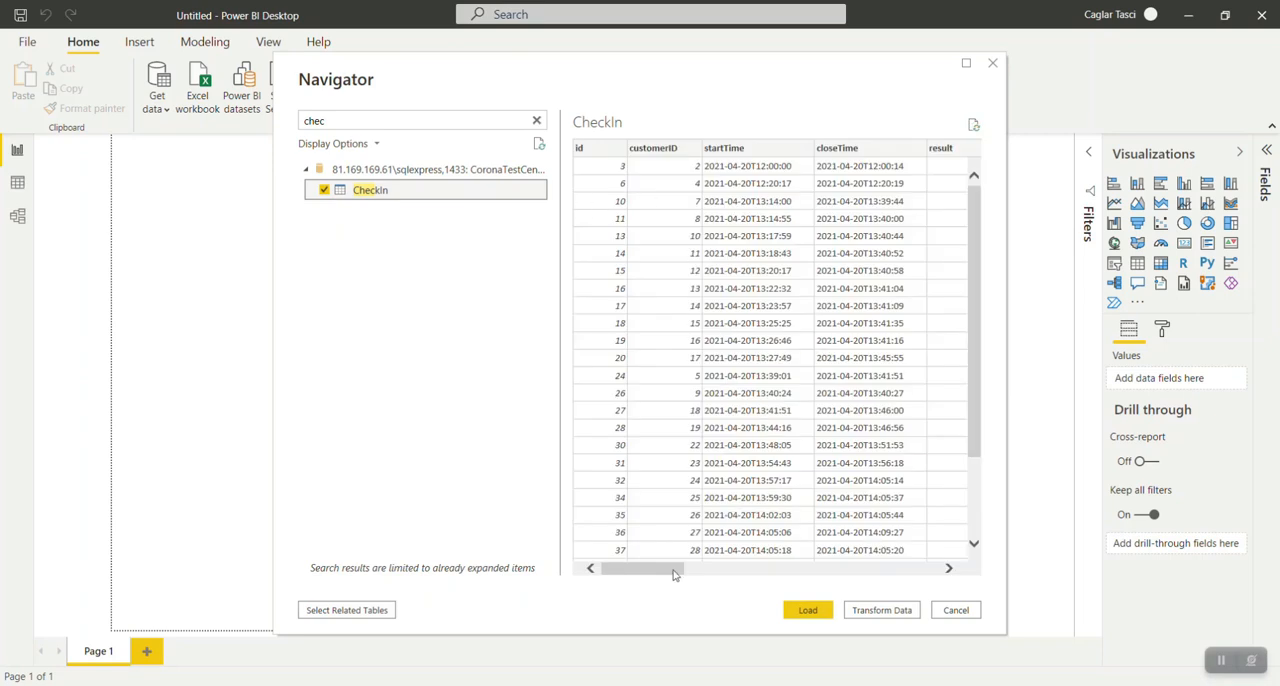
# Open the selected CheckIn table for transformation, using the Import connection mode.
pyautogui.moveTo(661, 571); pyautogui.dragTo(622, 571)
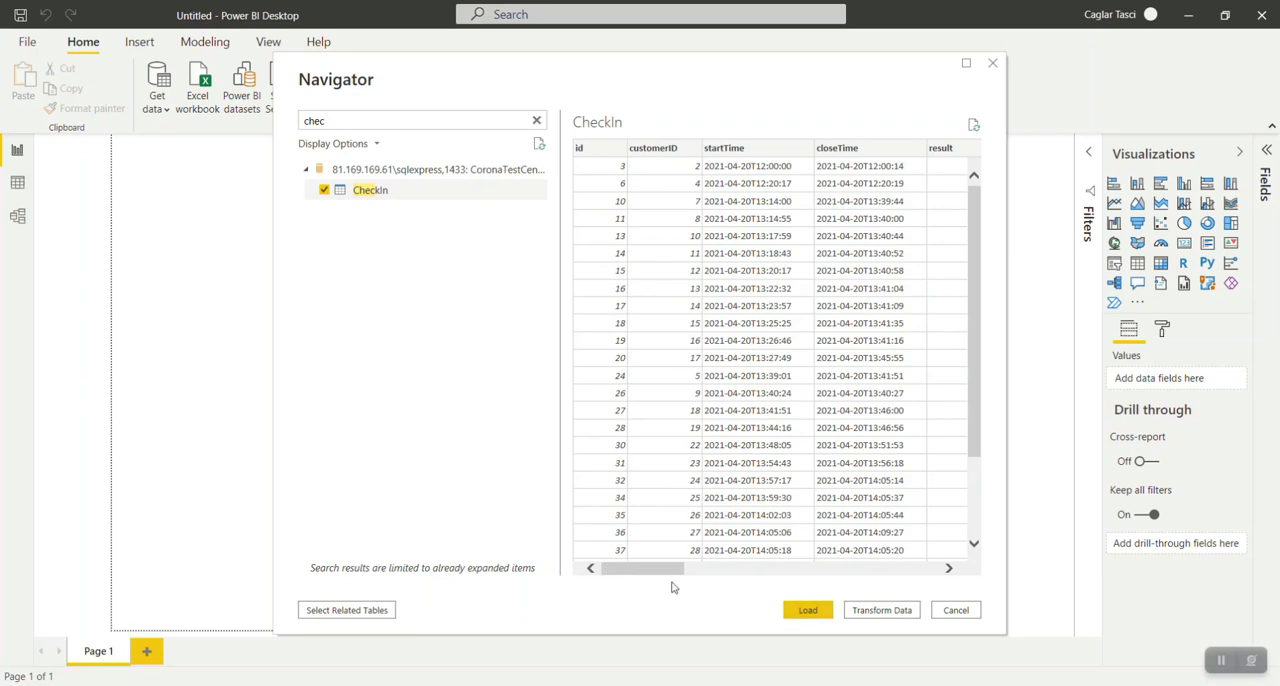
pyautogui.click(868, 612)
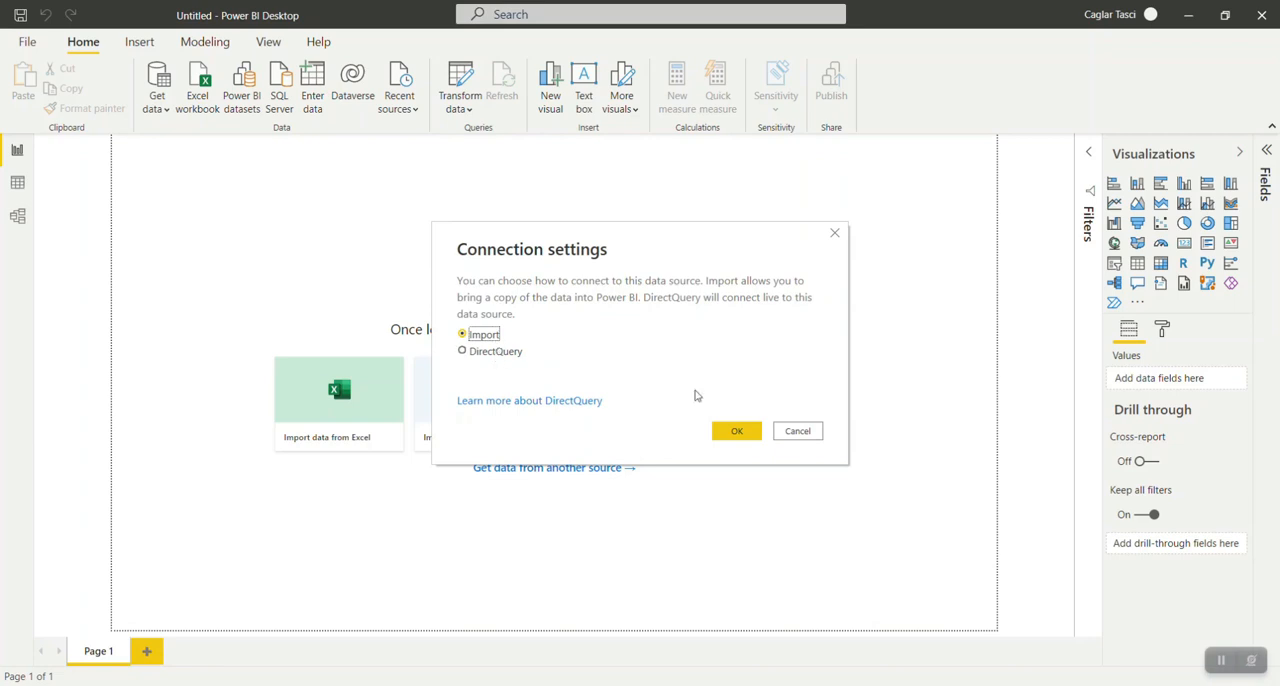
pyautogui.click(736, 431)
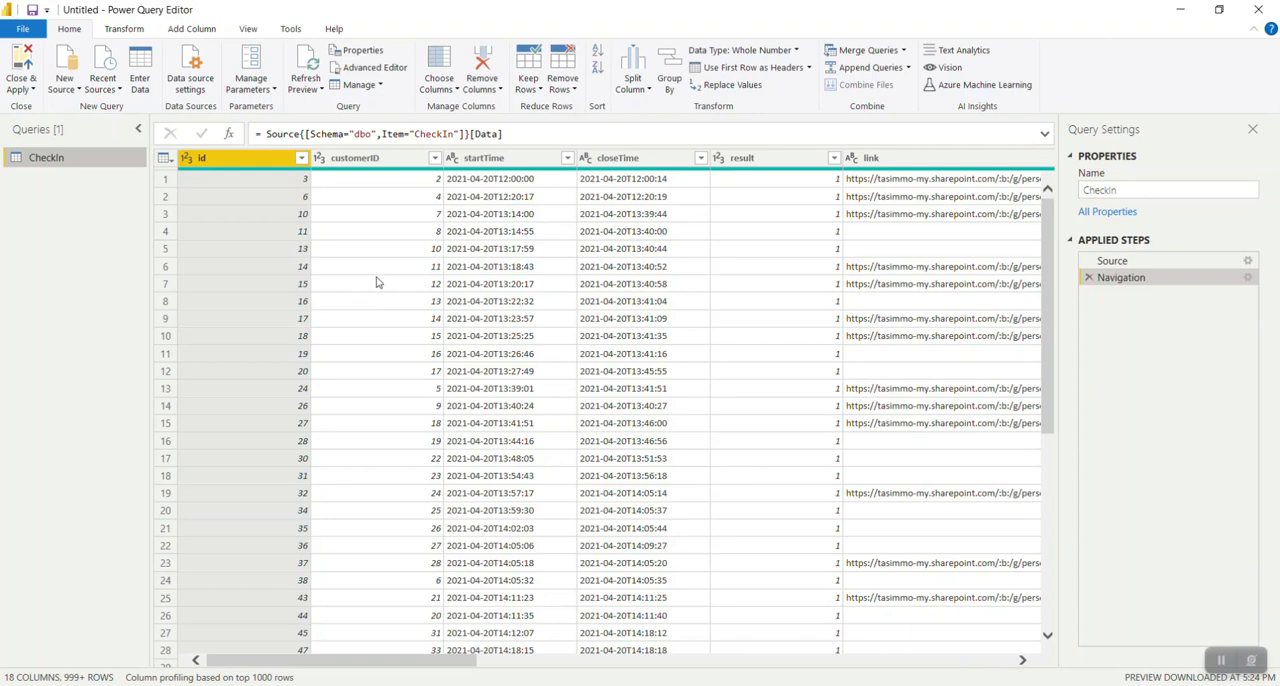
# Remove all columns from link through store from the CheckIn query.
pyautogui.moveTo(440, 660); pyautogui.dragTo(377, 644)
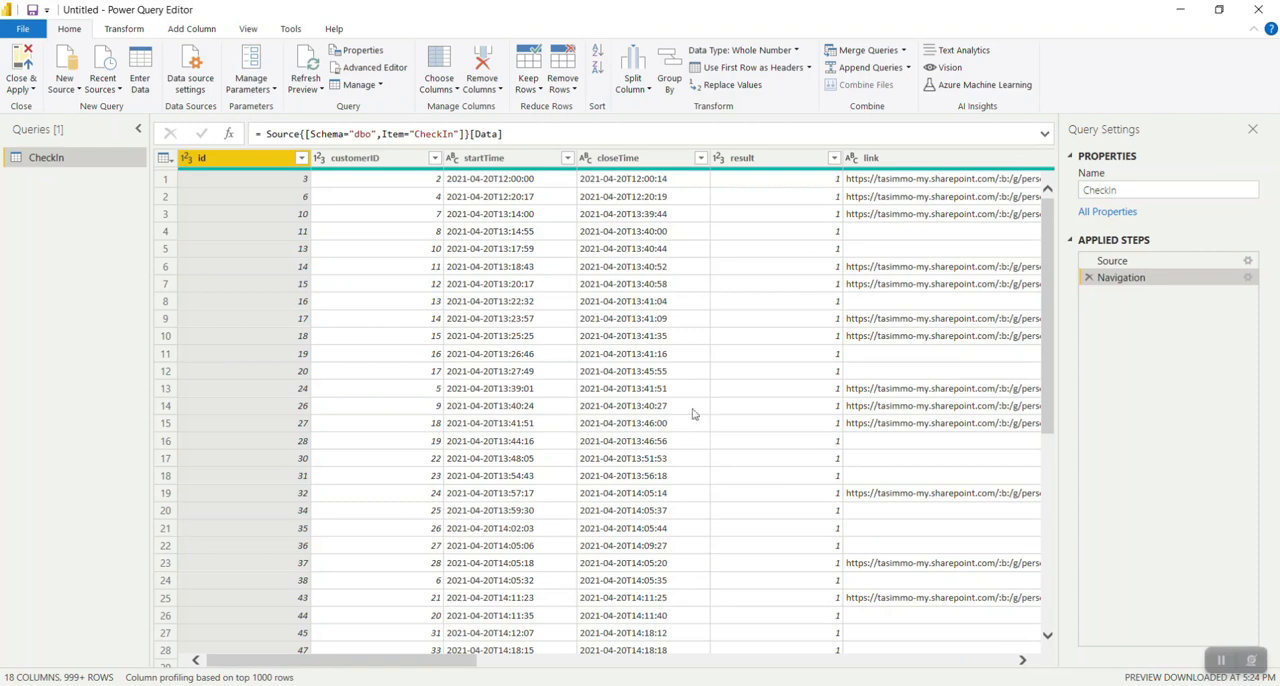
pyautogui.moveTo(466, 660); pyautogui.dragTo(565, 658)
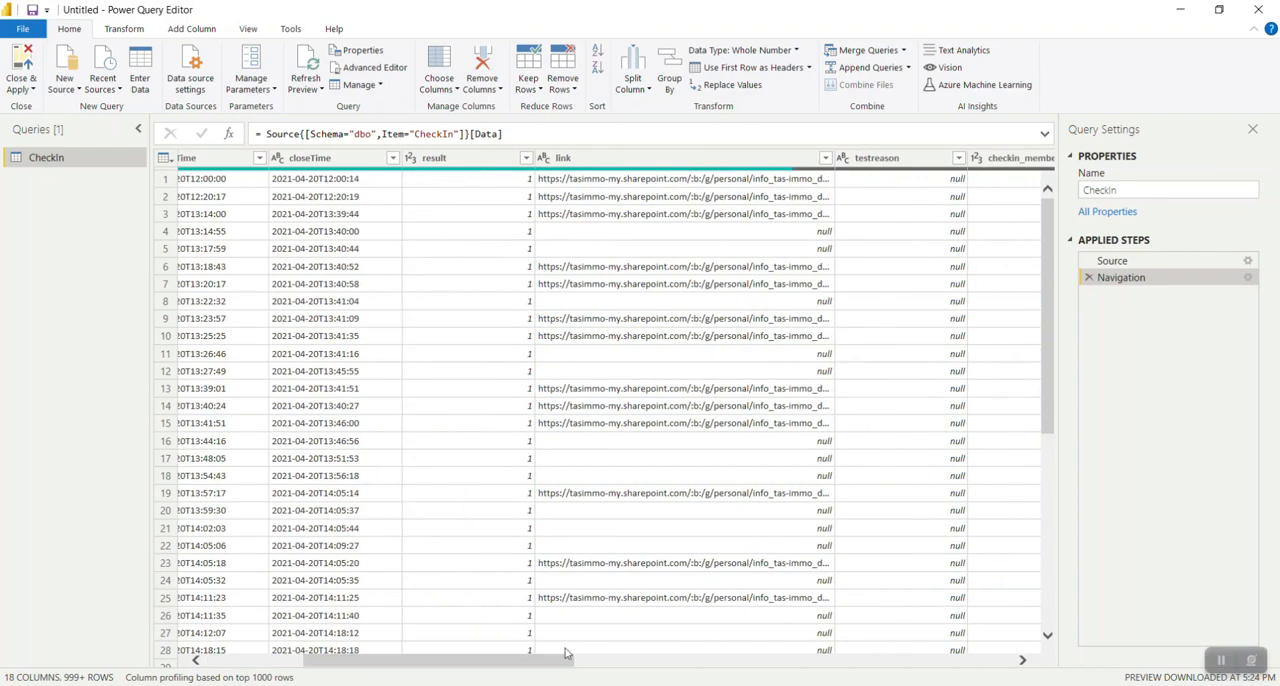
pyautogui.click(601, 172)
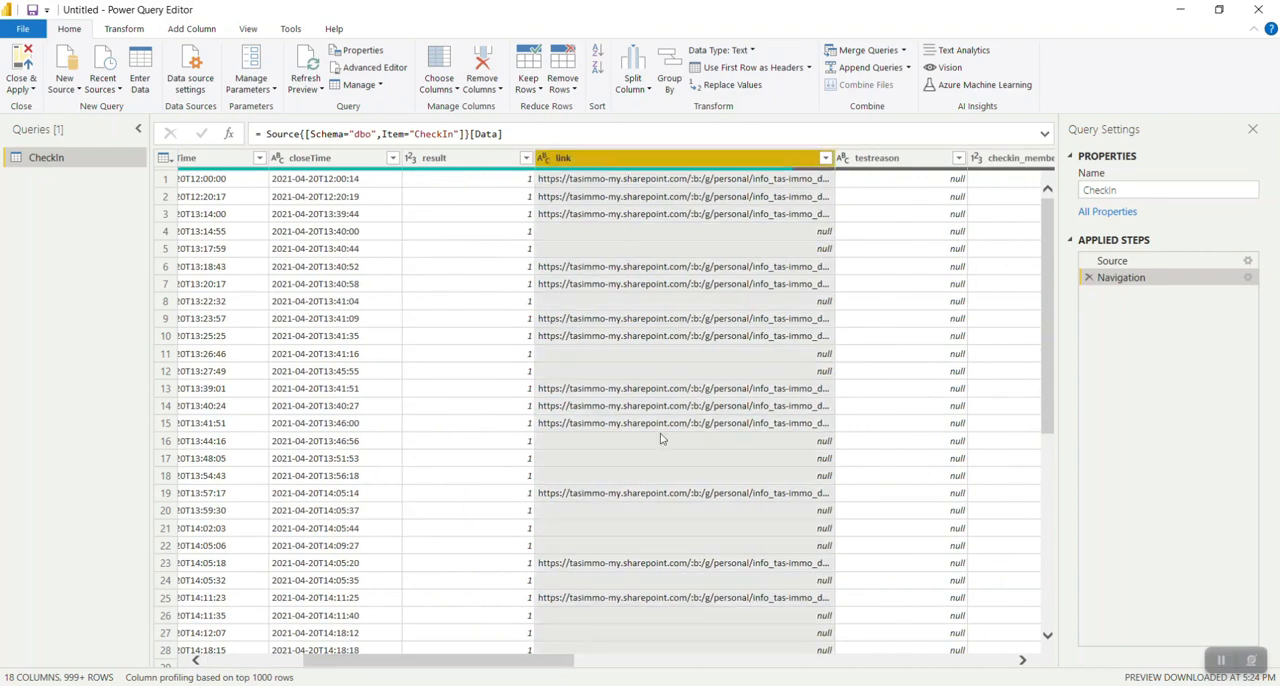
pyautogui.moveTo(520, 664); pyautogui.dragTo(949, 677)
pyautogui.click(950, 168)
pyautogui.hotkey('ctrl', 'a')
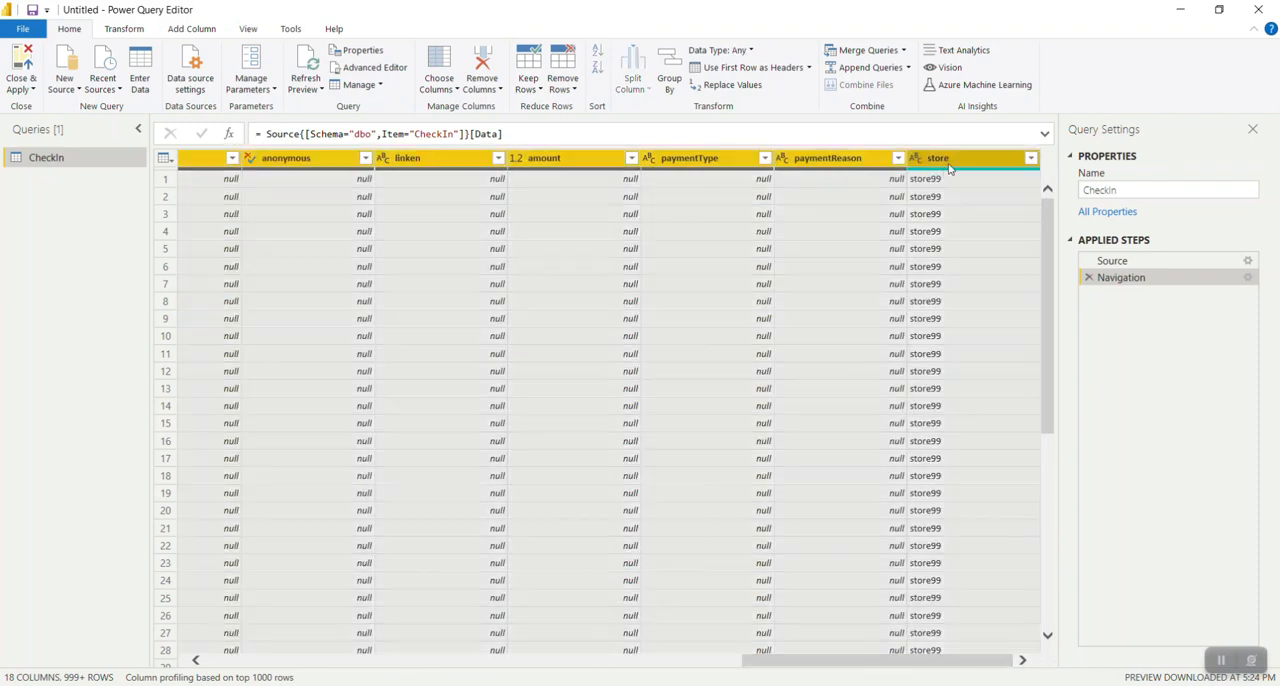
pyautogui.click(481, 64)
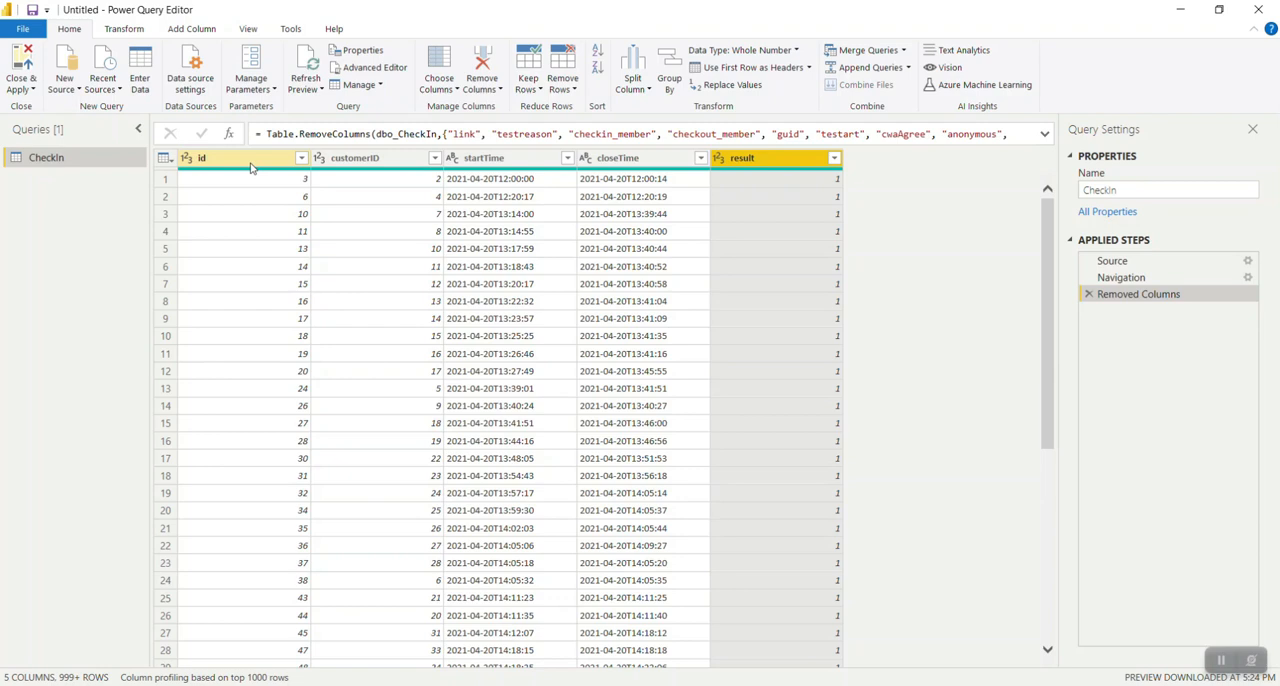
# Change the data type of the startTime column to Date/Time.
pyautogui.click(503, 160)
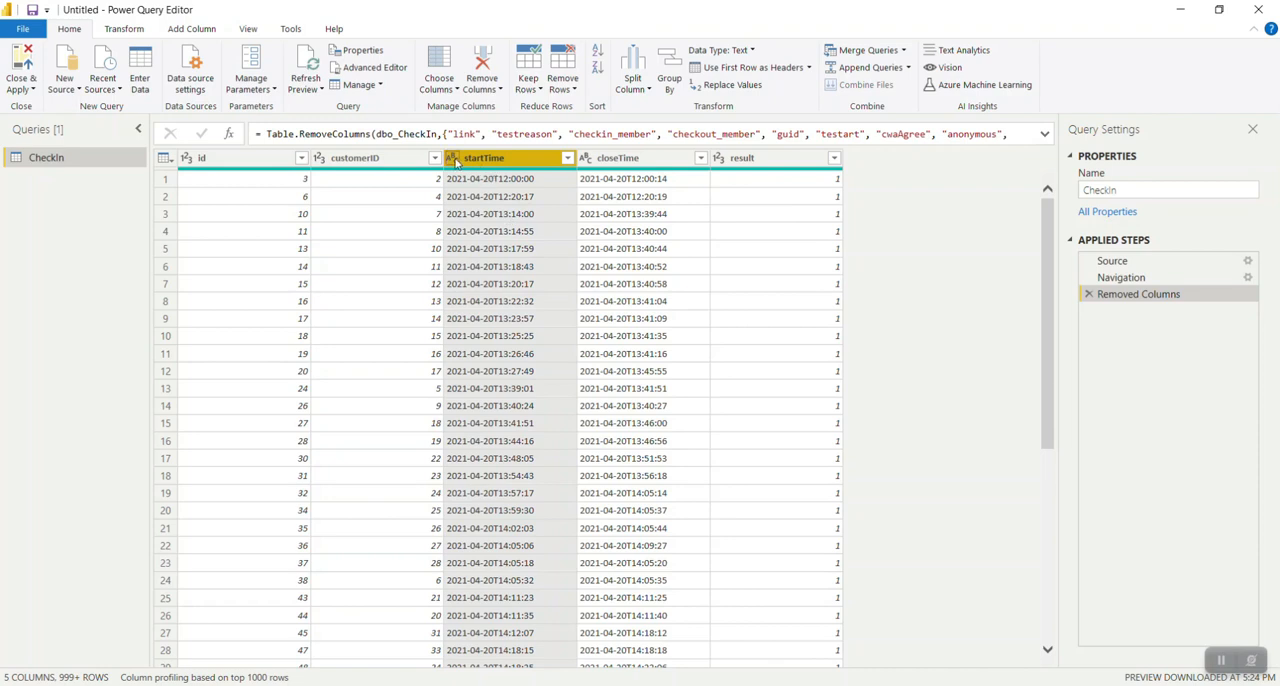
pyautogui.keyDown('ctrl'); pyautogui.click(192, 160); pyautogui.keyUp('ctrl')
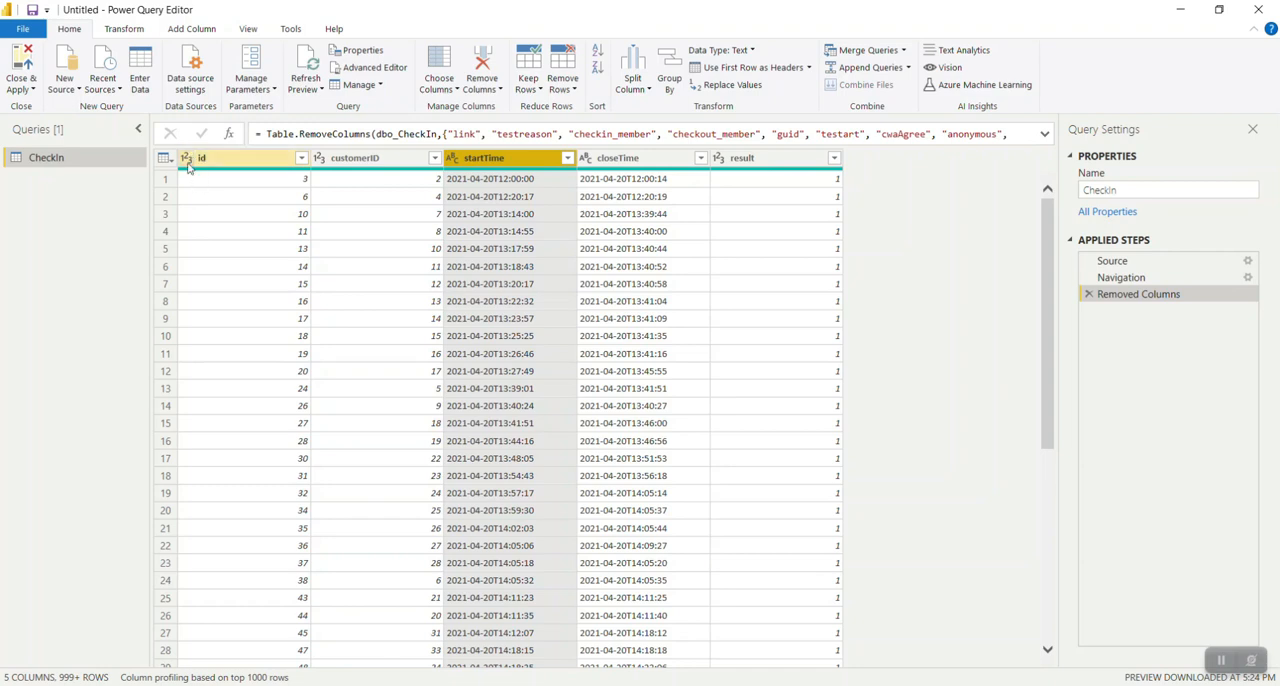
pyautogui.click(211, 167)
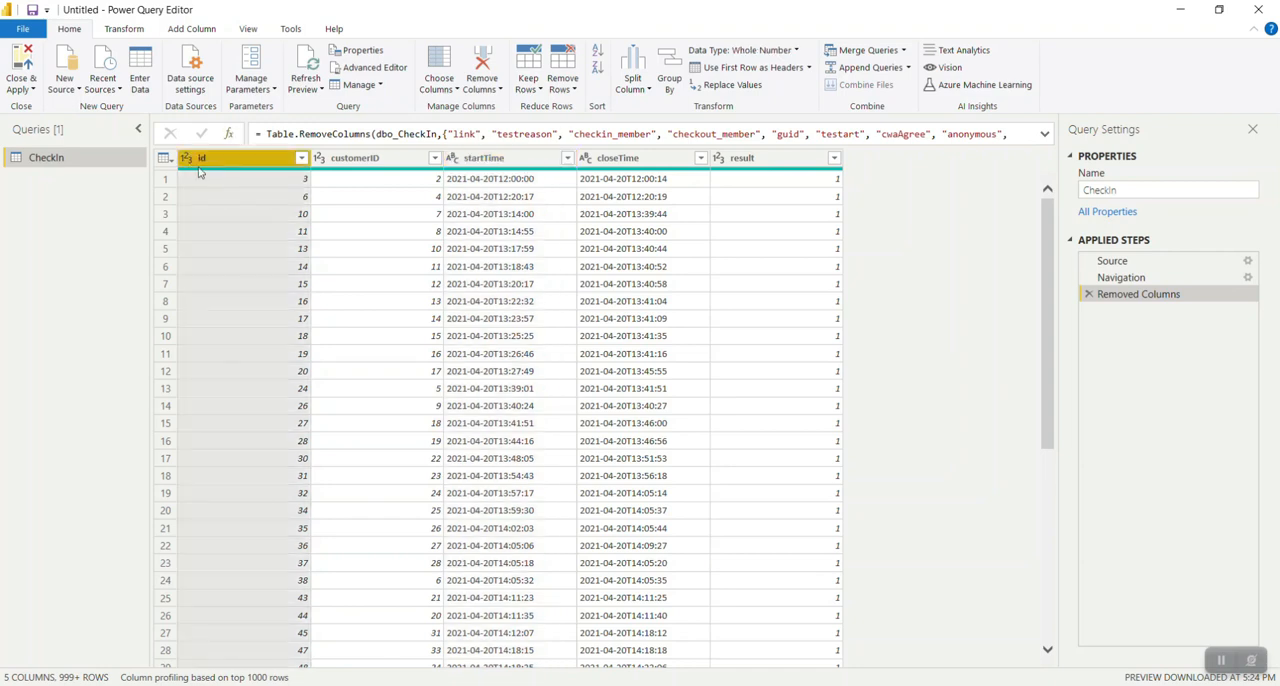
pyautogui.click(335, 164)
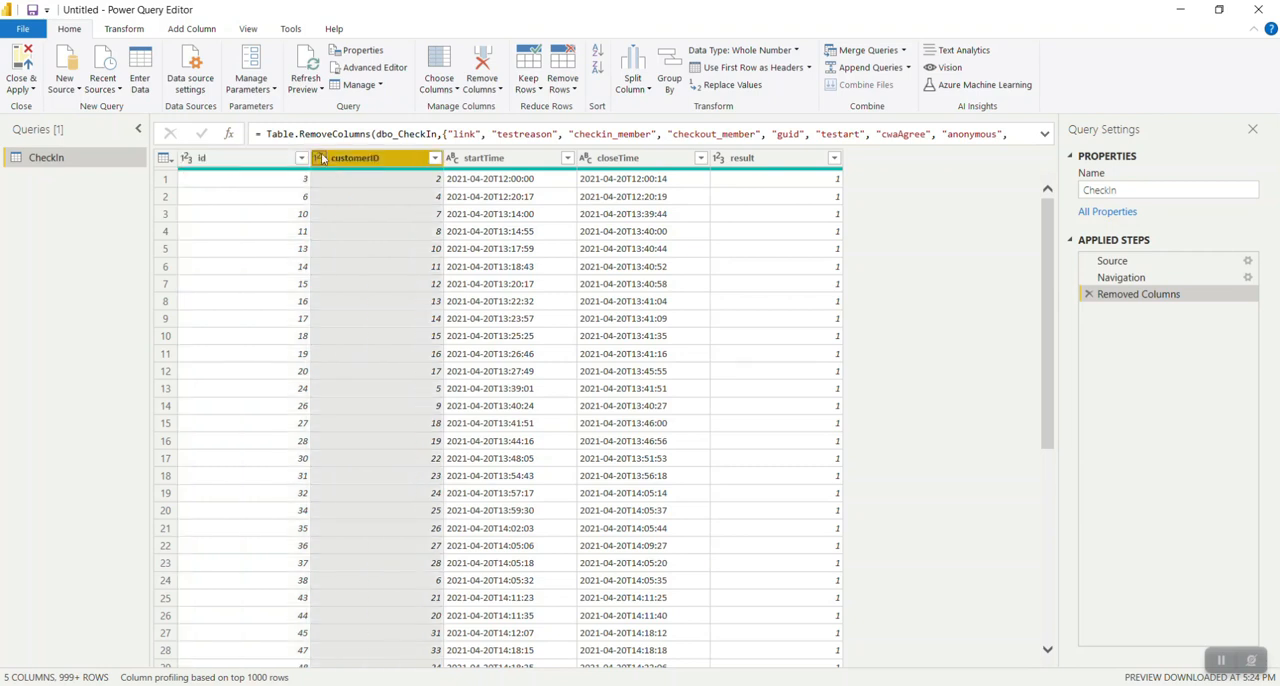
pyautogui.click(481, 162)
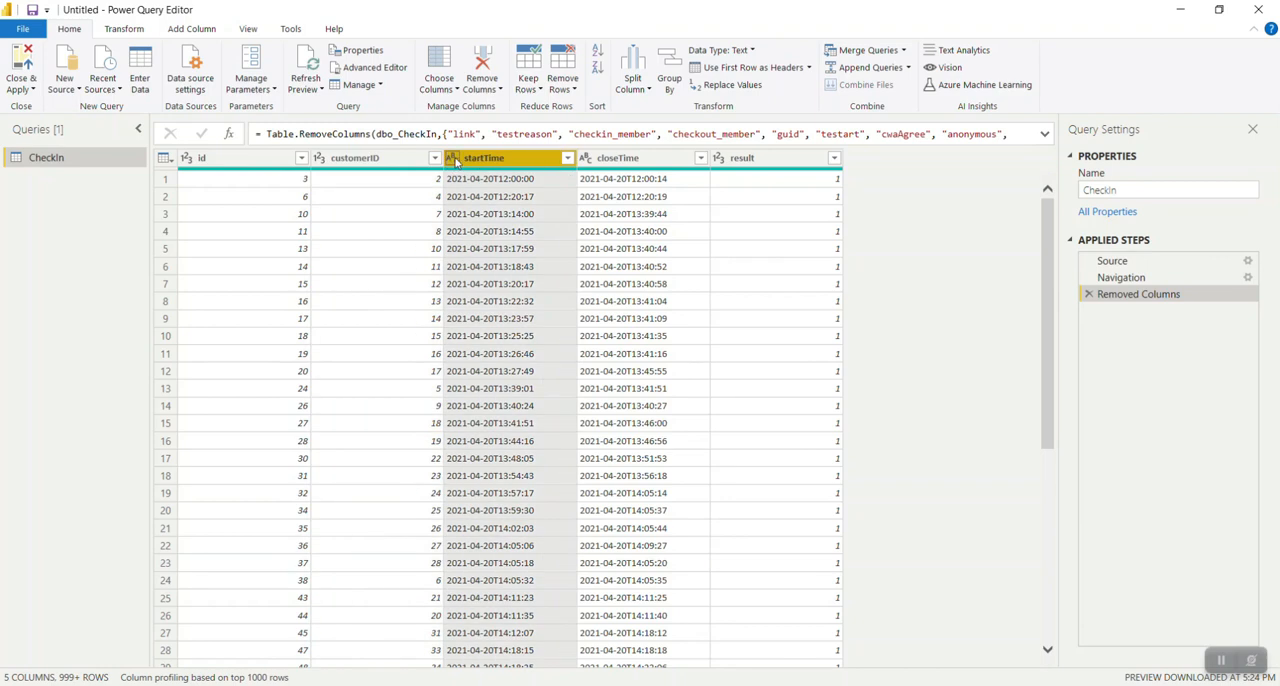
pyautogui.click(452, 160)
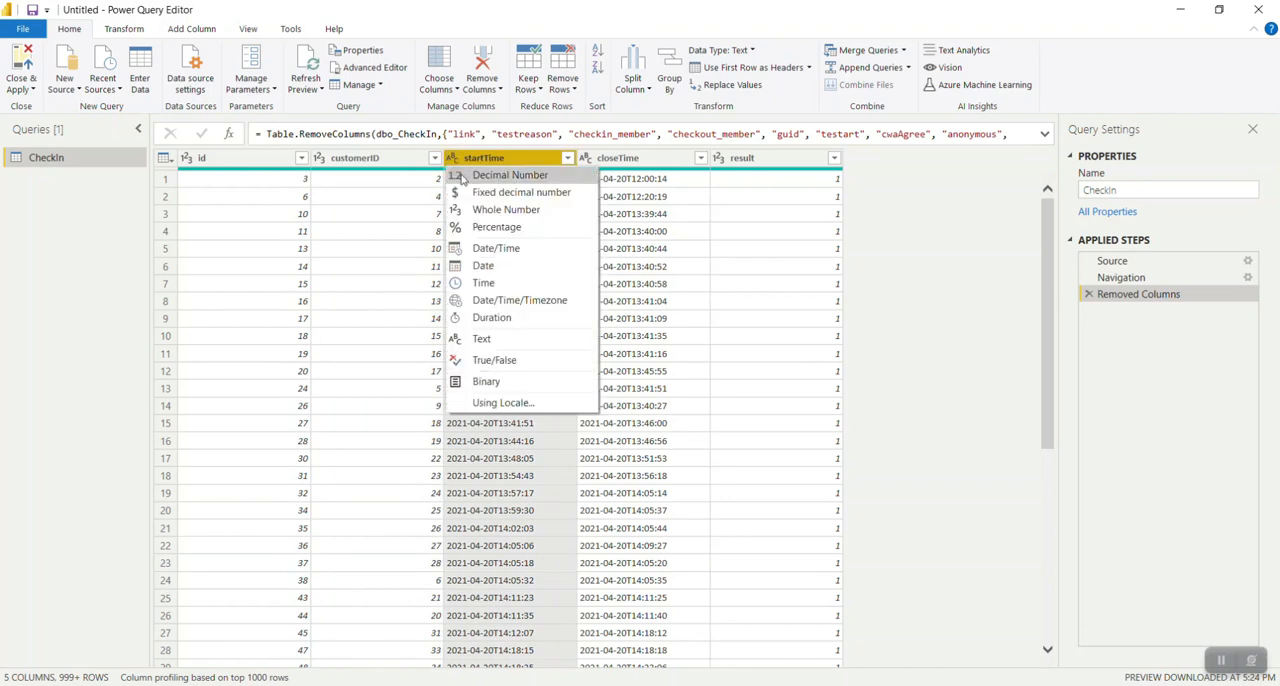
pyautogui.click(484, 252)
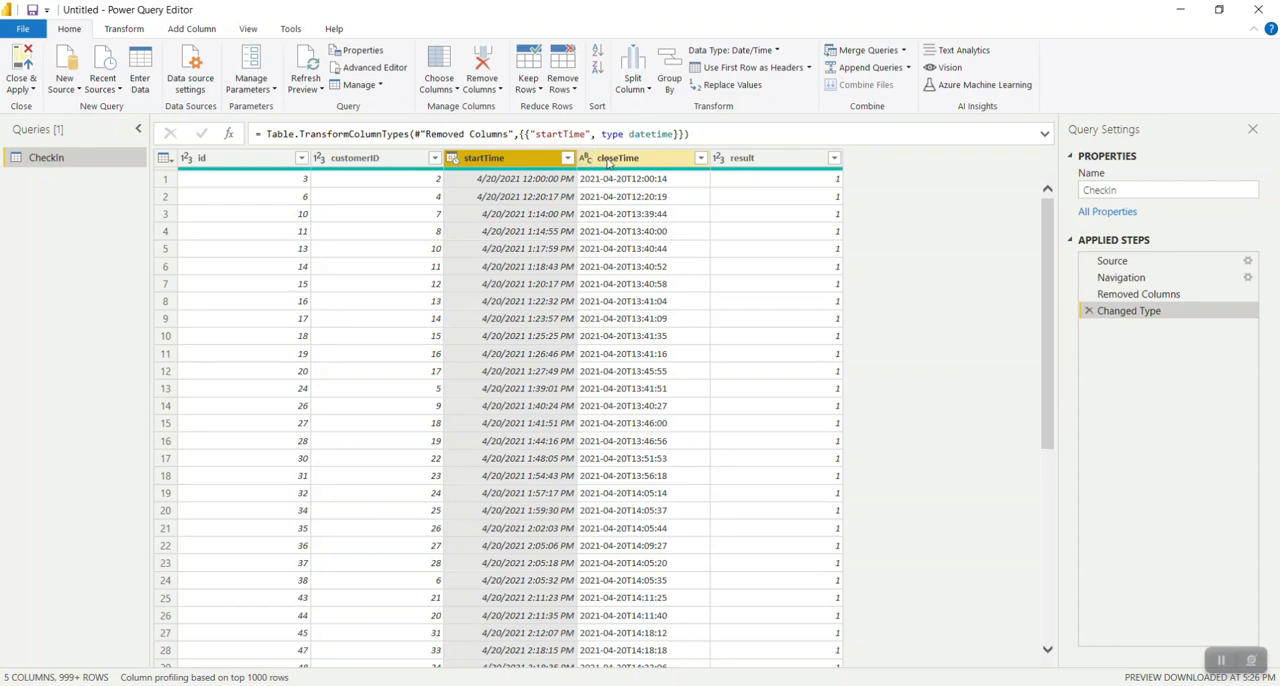
# Change the data type of the closeTime column to Date/Time.
pyautogui.click(600, 162)
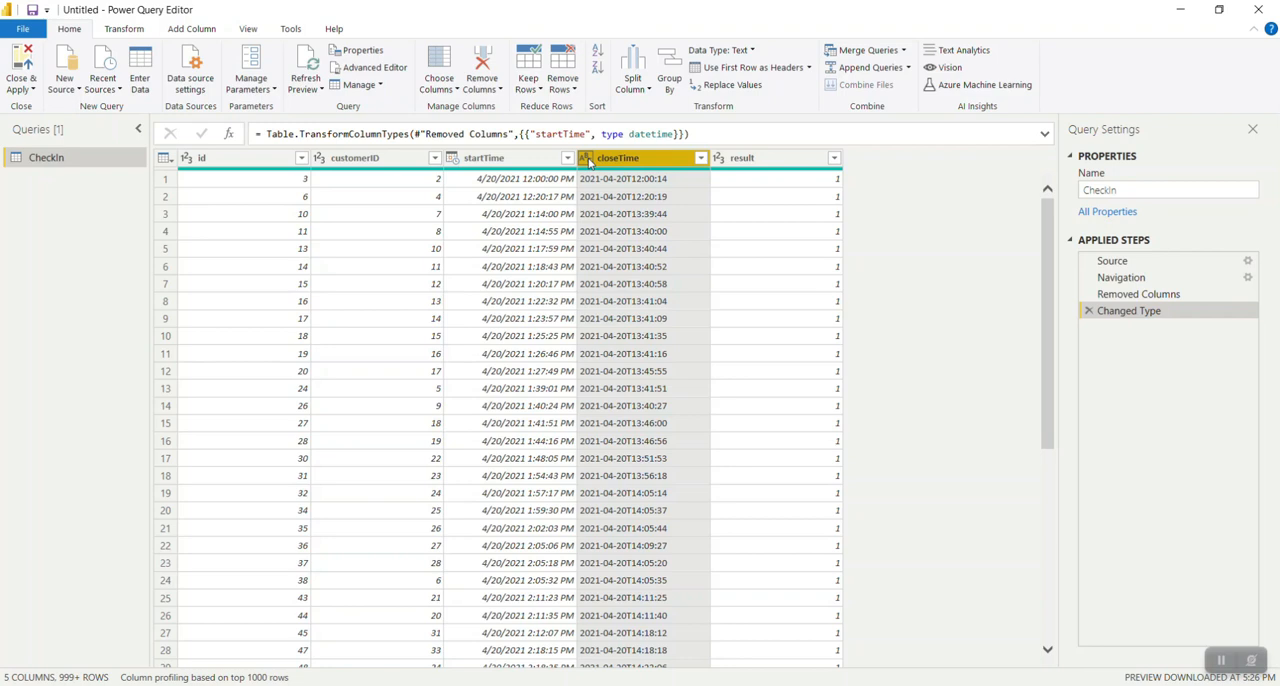
pyautogui.click(587, 158)
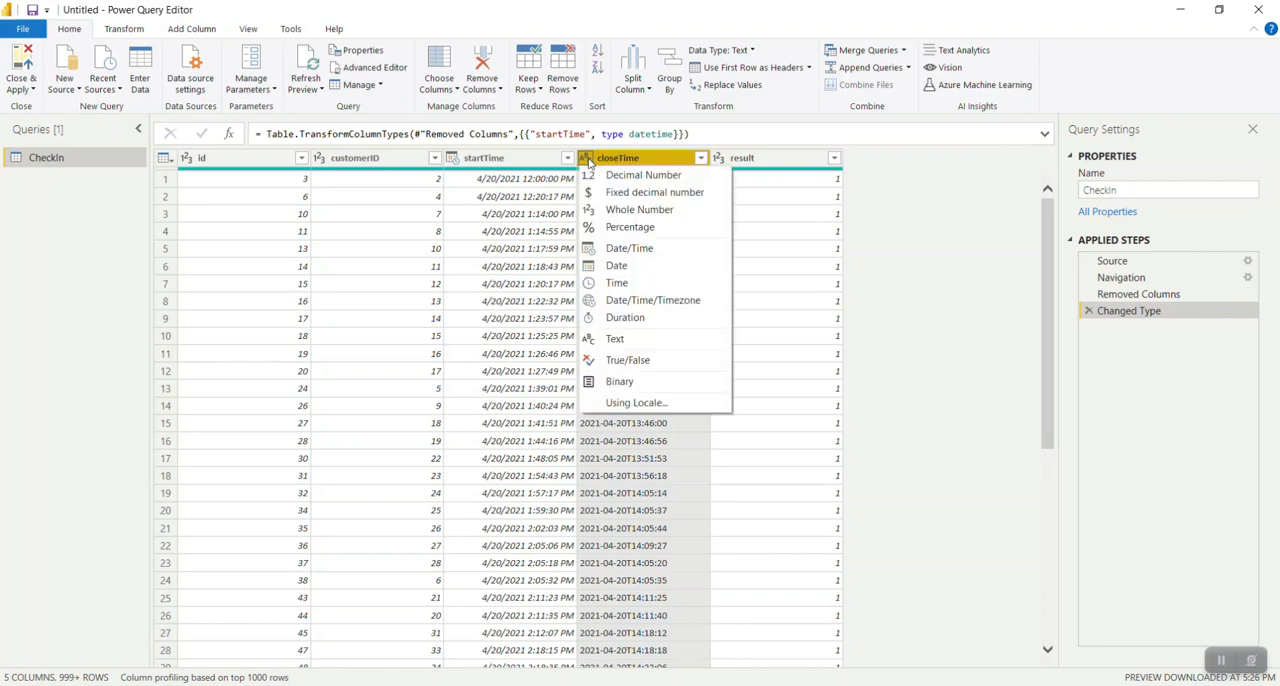
pyautogui.click(615, 253)
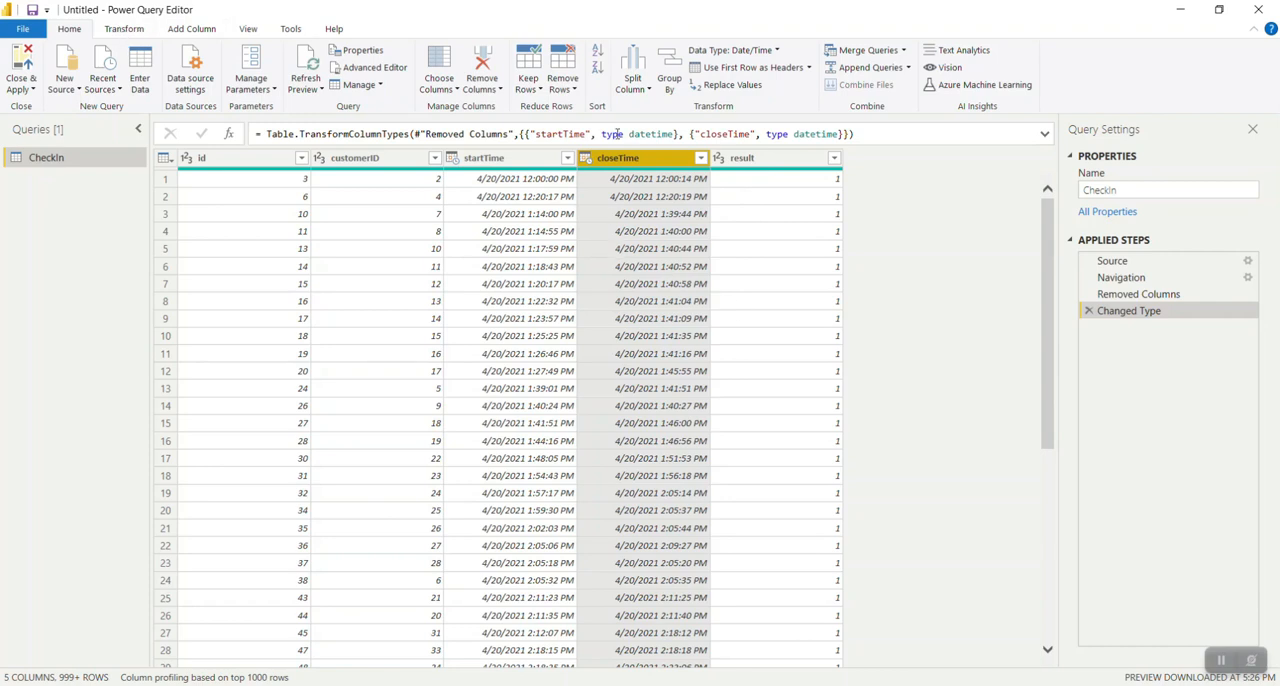
pyautogui.click(121, 30)
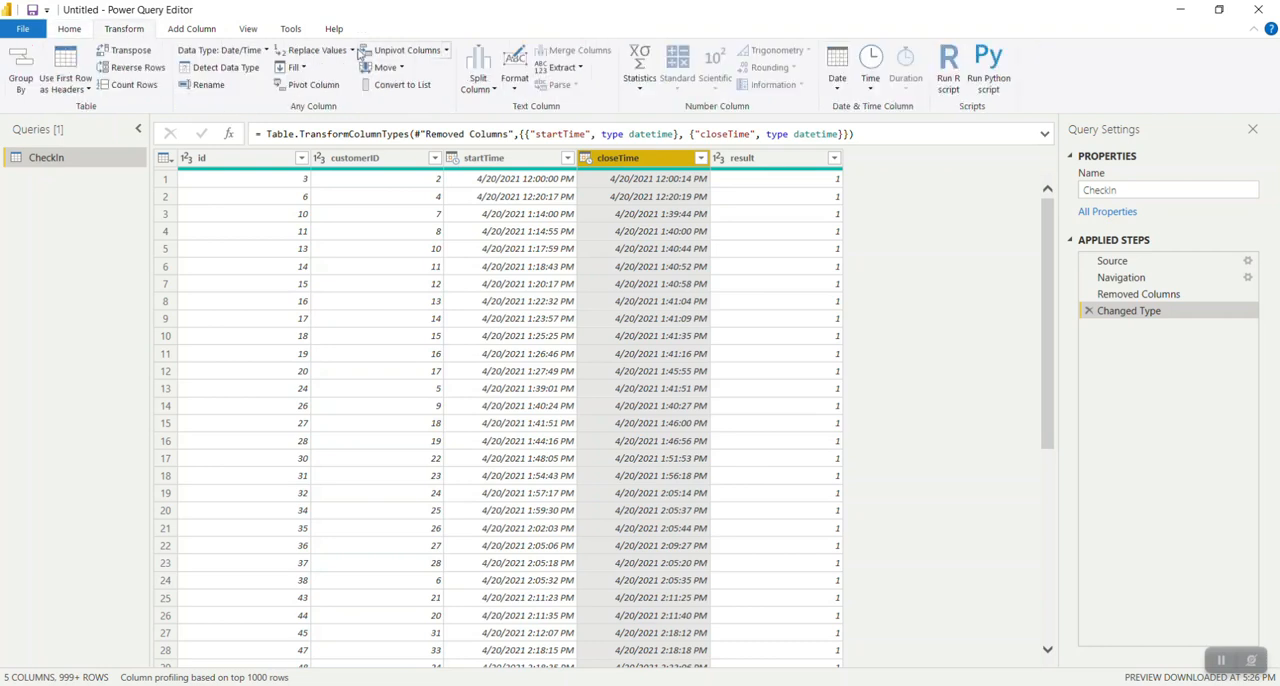
pyautogui.click(352, 50)
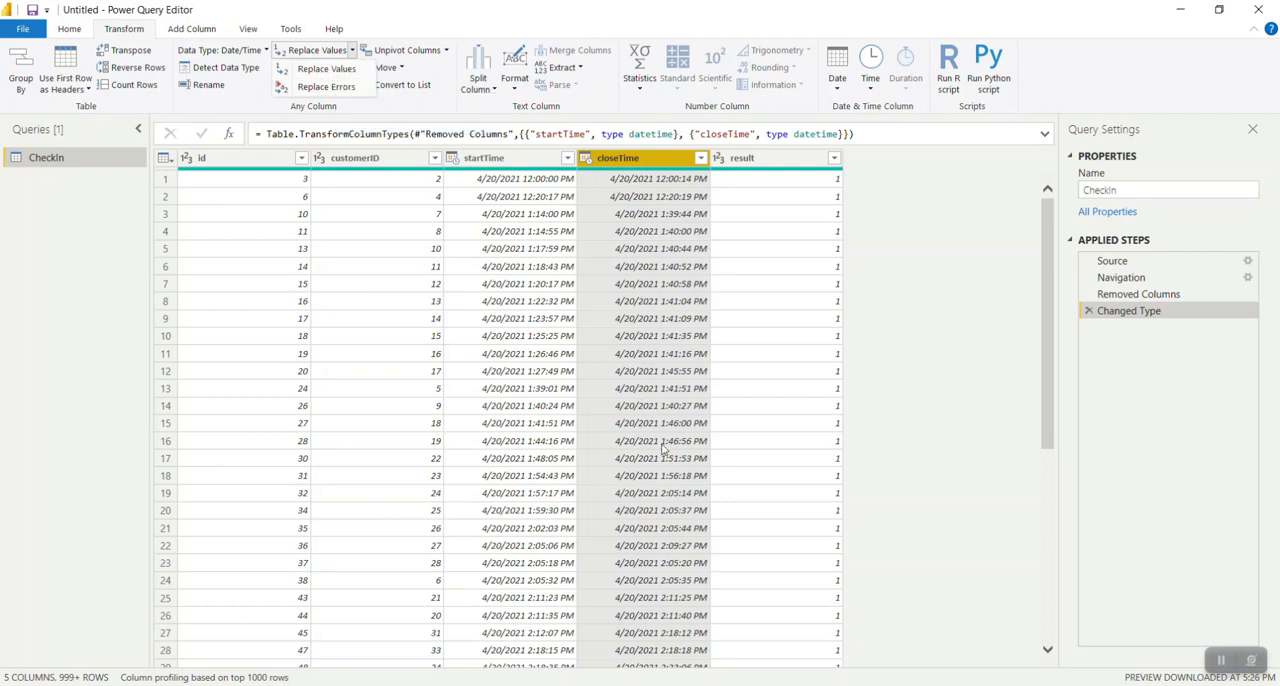
pyautogui.click(368, 108)
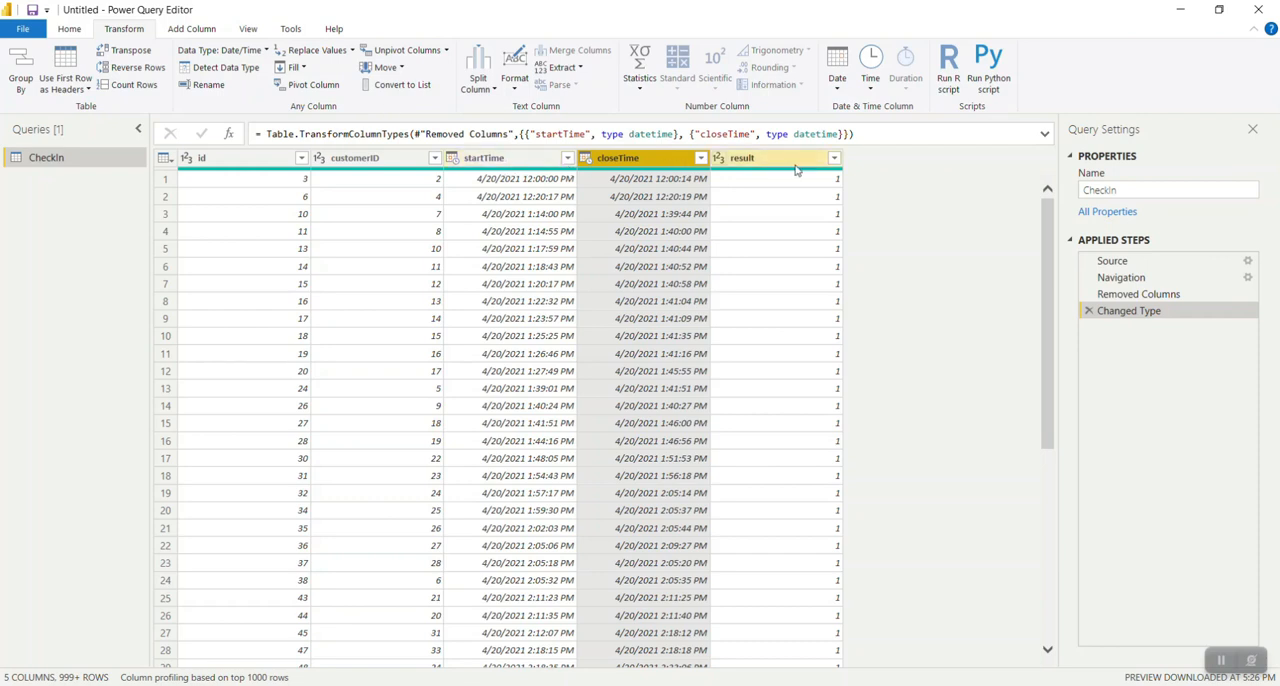
pyautogui.keyDown('ctrl'); pyautogui.click(830, 163); pyautogui.keyUp('ctrl')
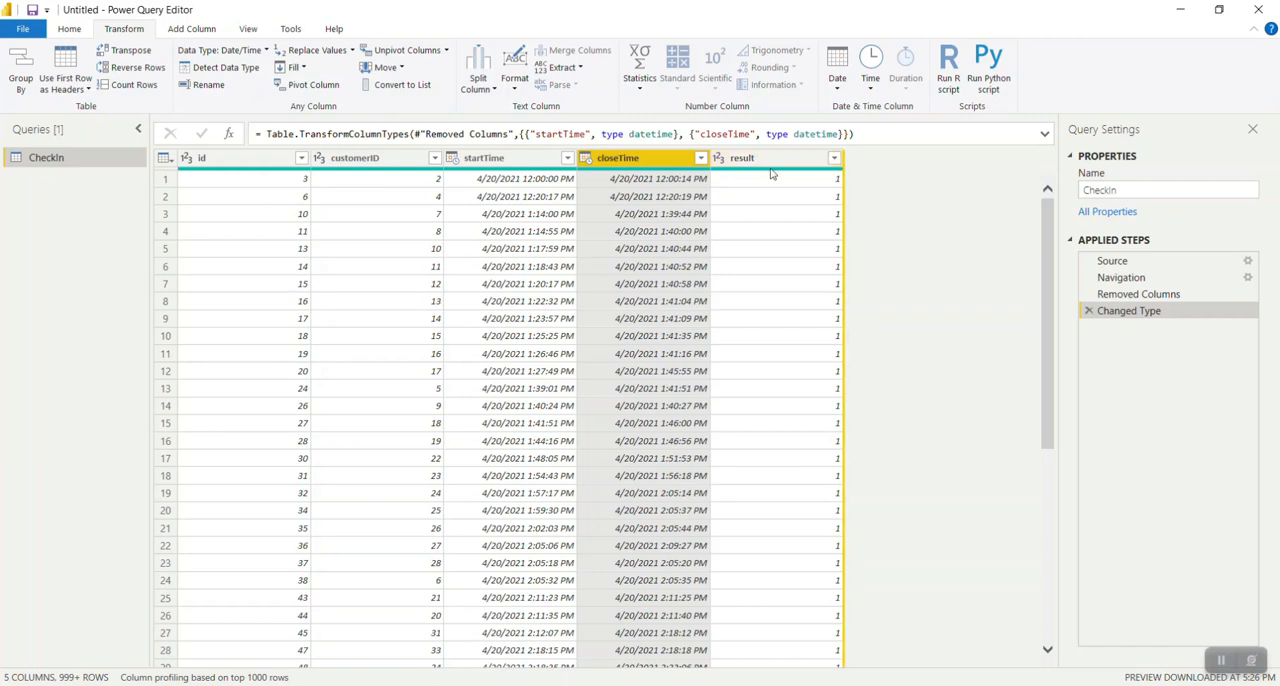
pyautogui.click(757, 165)
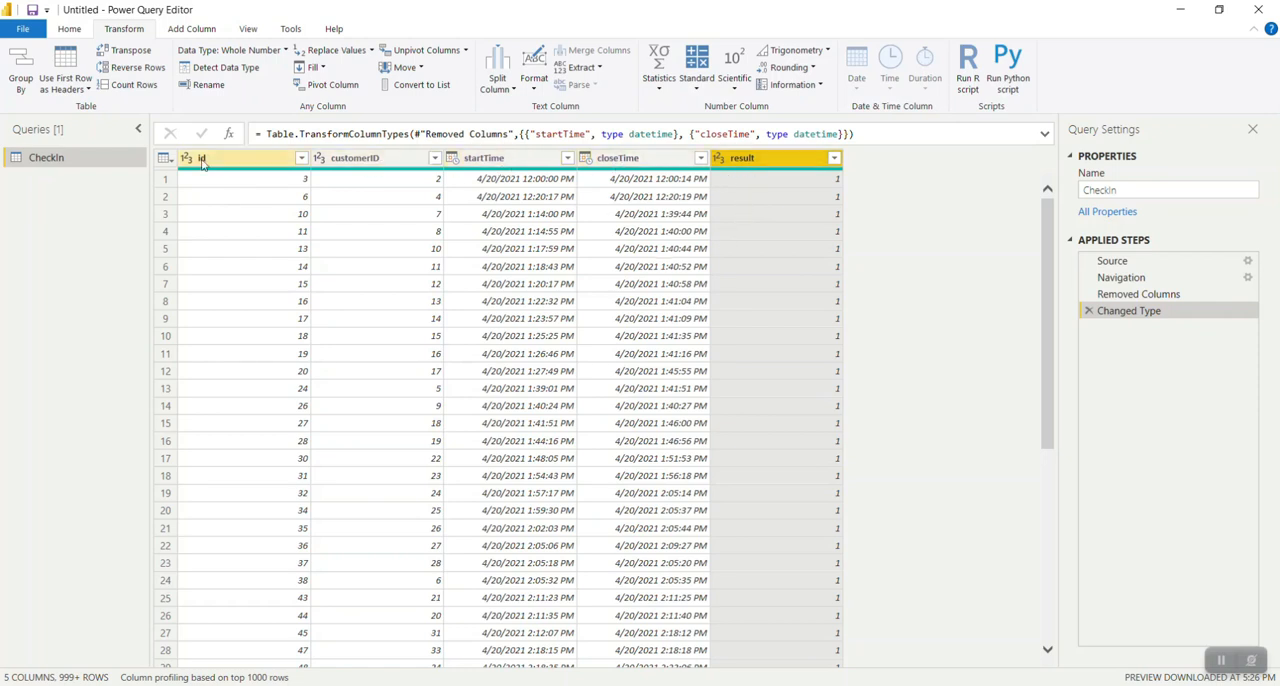
# Close the query editor with the changes applied and show the CheckIn table in Data view.
pyautogui.click(73, 35)
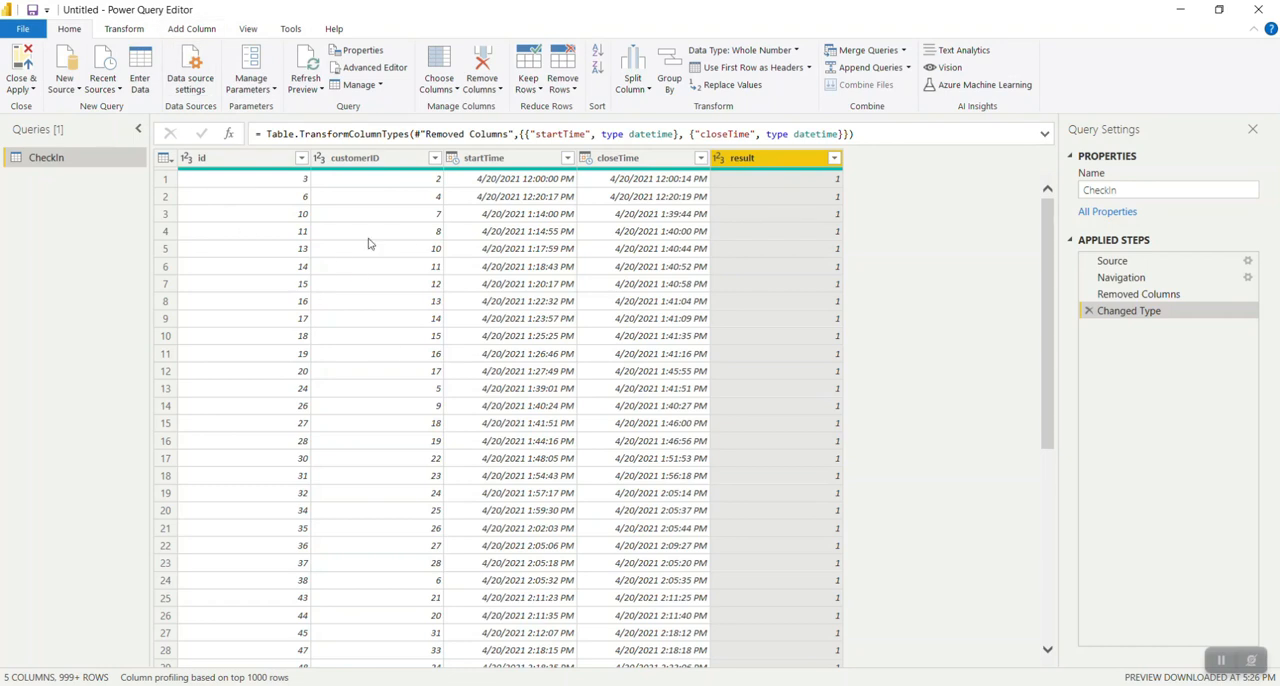
pyautogui.click(22, 66)
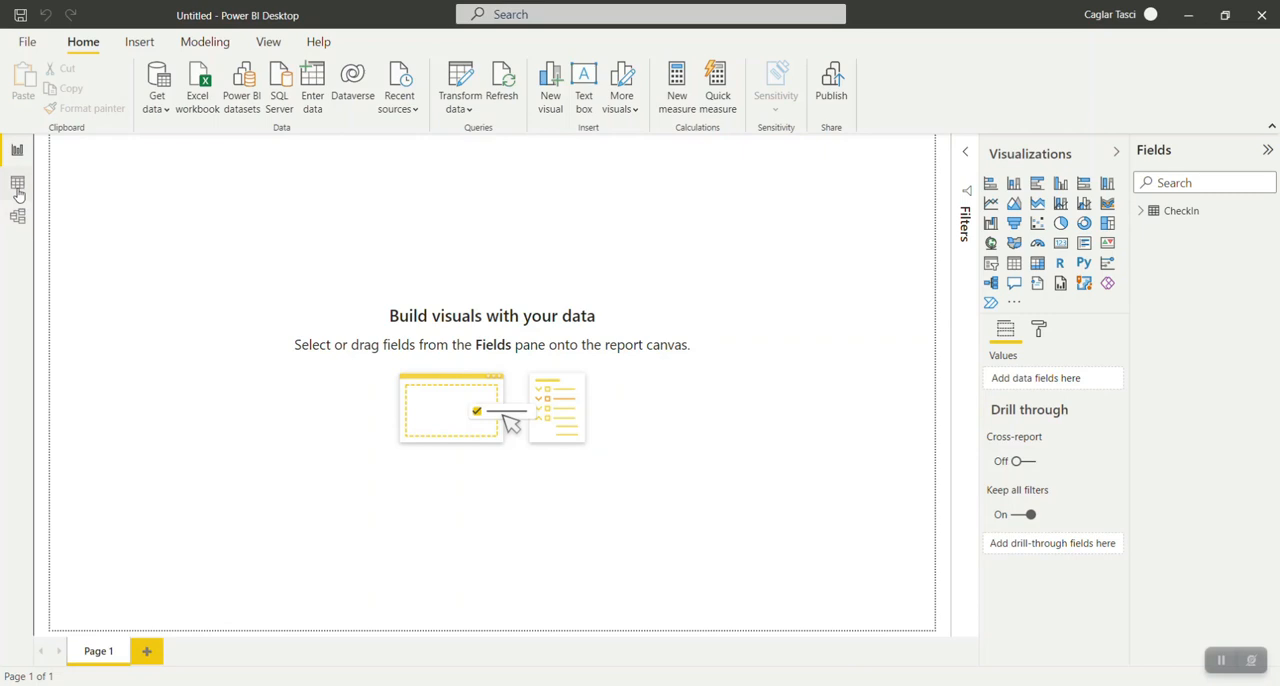
pyautogui.click(18, 191)
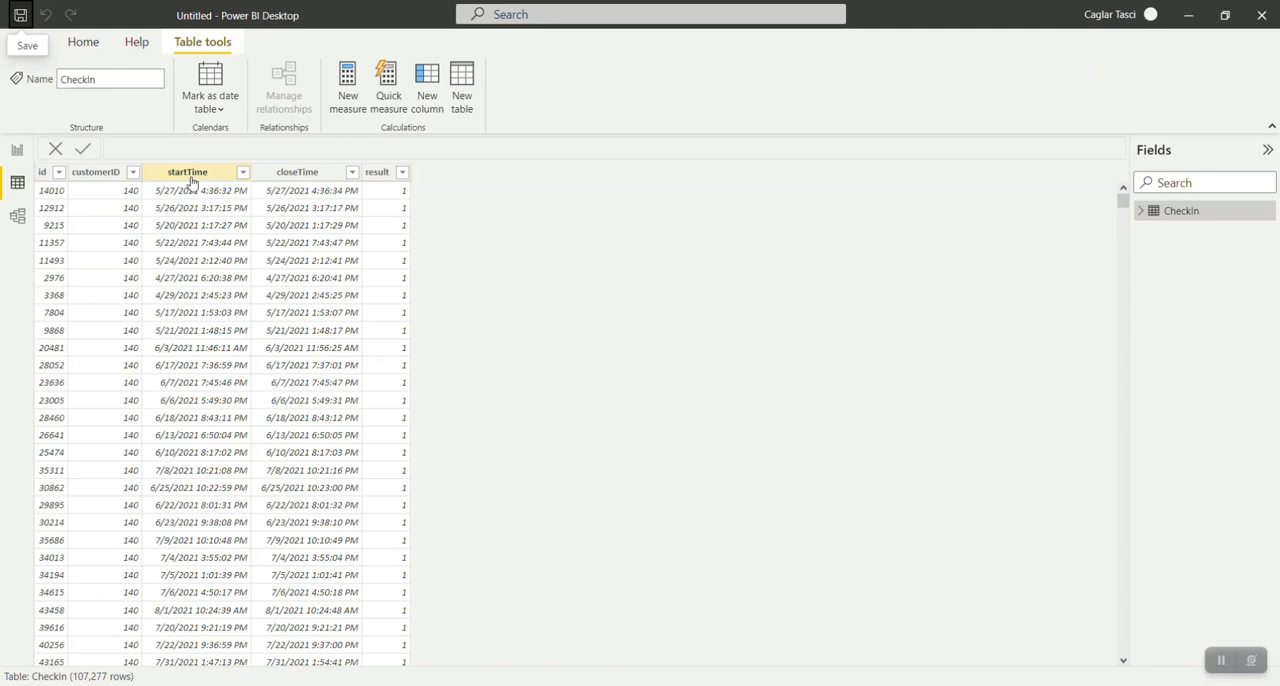
pyautogui.click(298, 172)
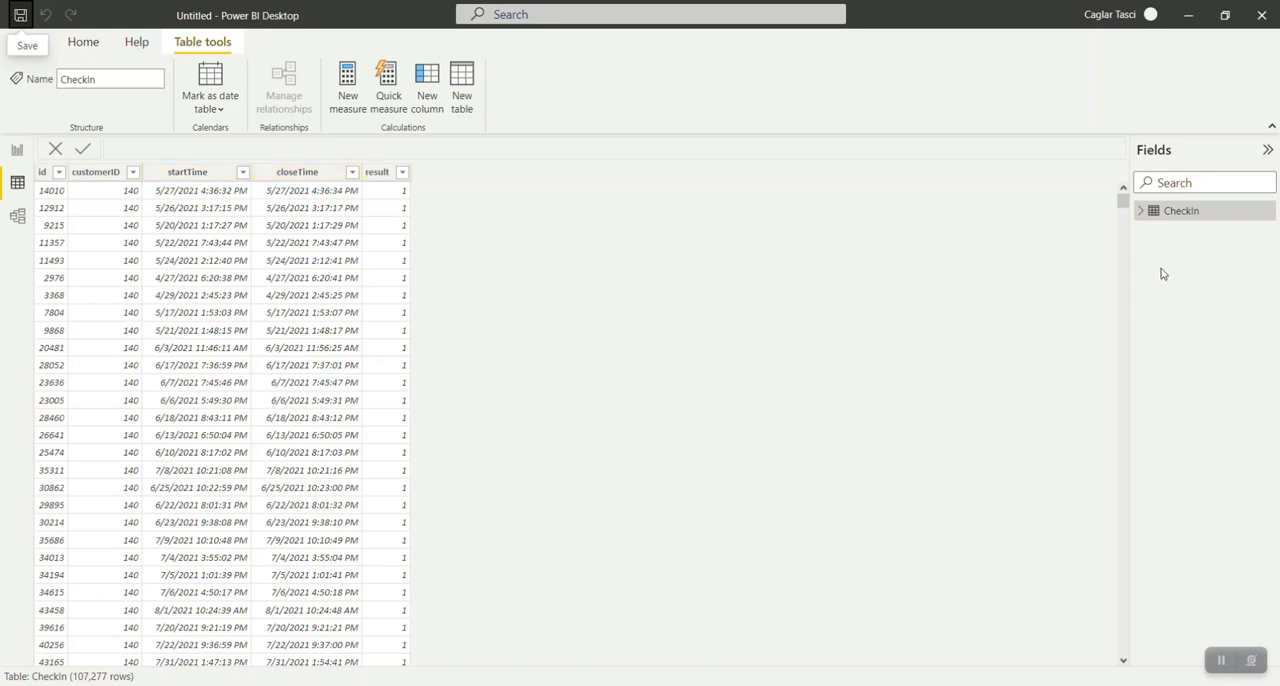
# Add a calculated column to the CheckIn table and name it Test Date.
pyautogui.click(426, 79)
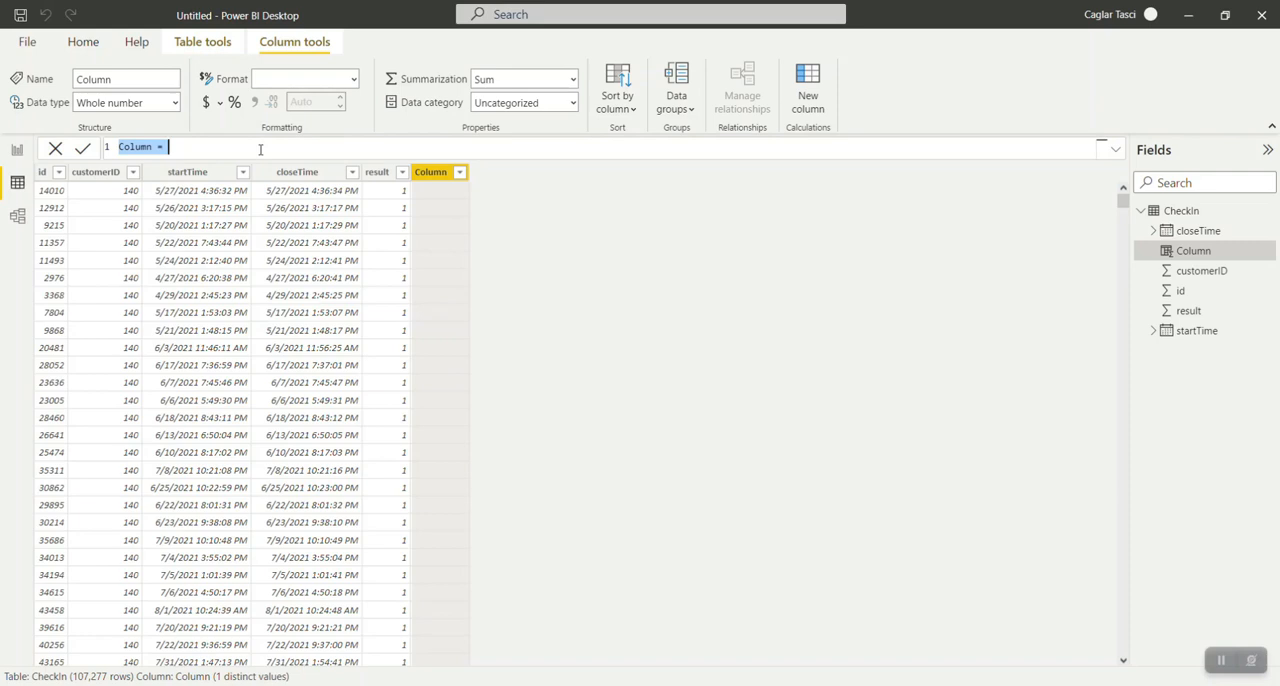
pyautogui.click(260, 149)
pyautogui.press('Home')
pyautogui.hotkey('shift', 'Right')
pyautogui.hotkey('shift', 'Right')
pyautogui.hotkey('shift', 'Right')
pyautogui.hotkey('shift', 'Right')
pyautogui.hotkey('shift', 'Right')
pyautogui.hotkey('shift', 'Right')
pyautogui.write('Test Date')
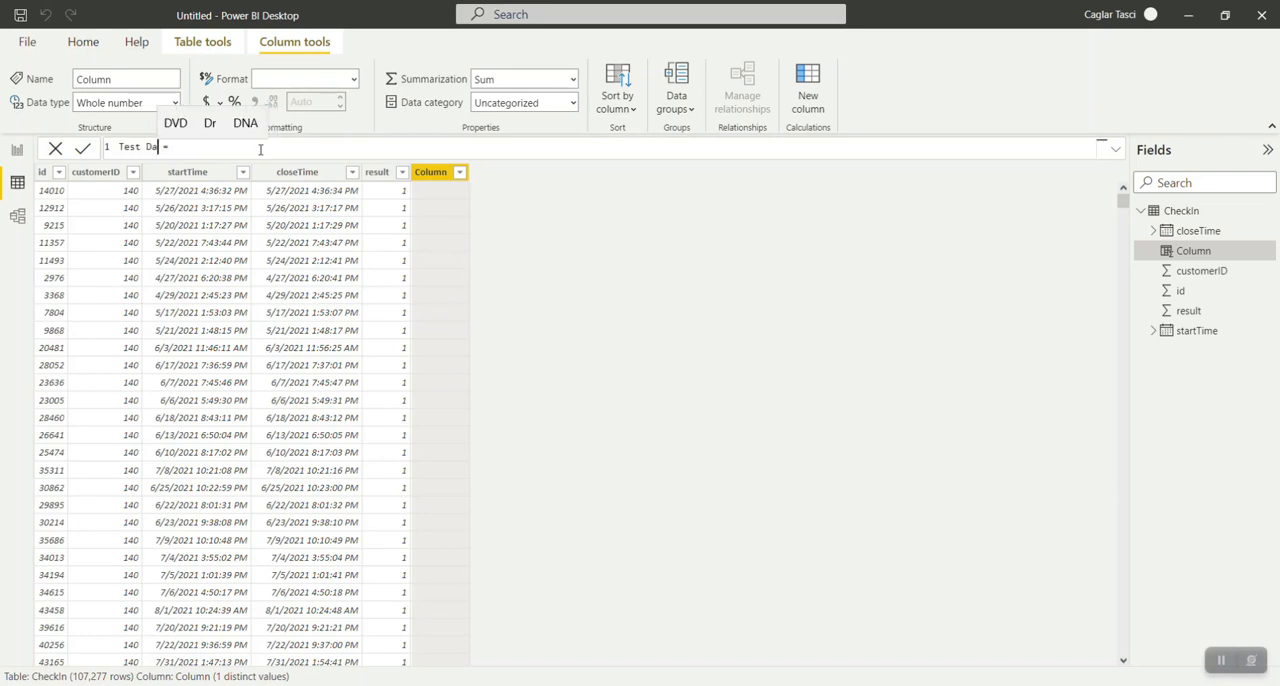
pyautogui.press('Right')
pyautogui.press('Right')
pyautogui.press('Right')
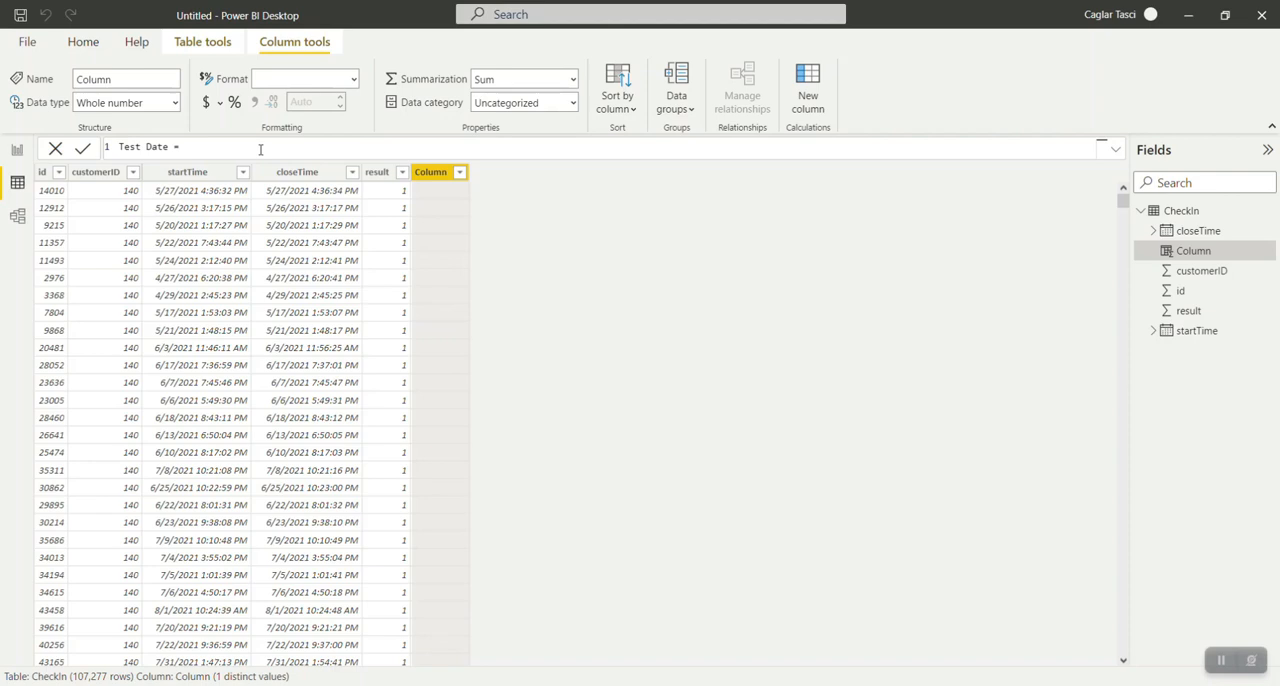
# Define the Test Date column as the date part of the start time, CheckIn[startTime].[Date].
pyautogui.write('che')
pyautogui.press('Tab')
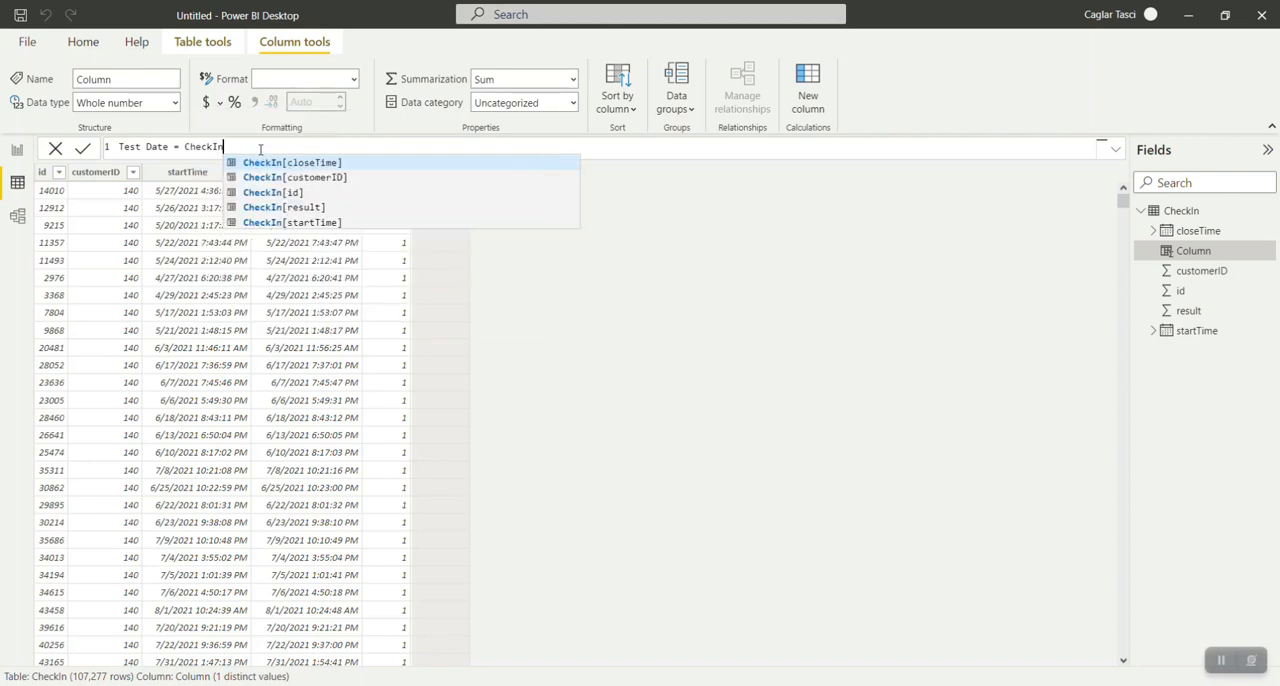
pyautogui.press('Escape')
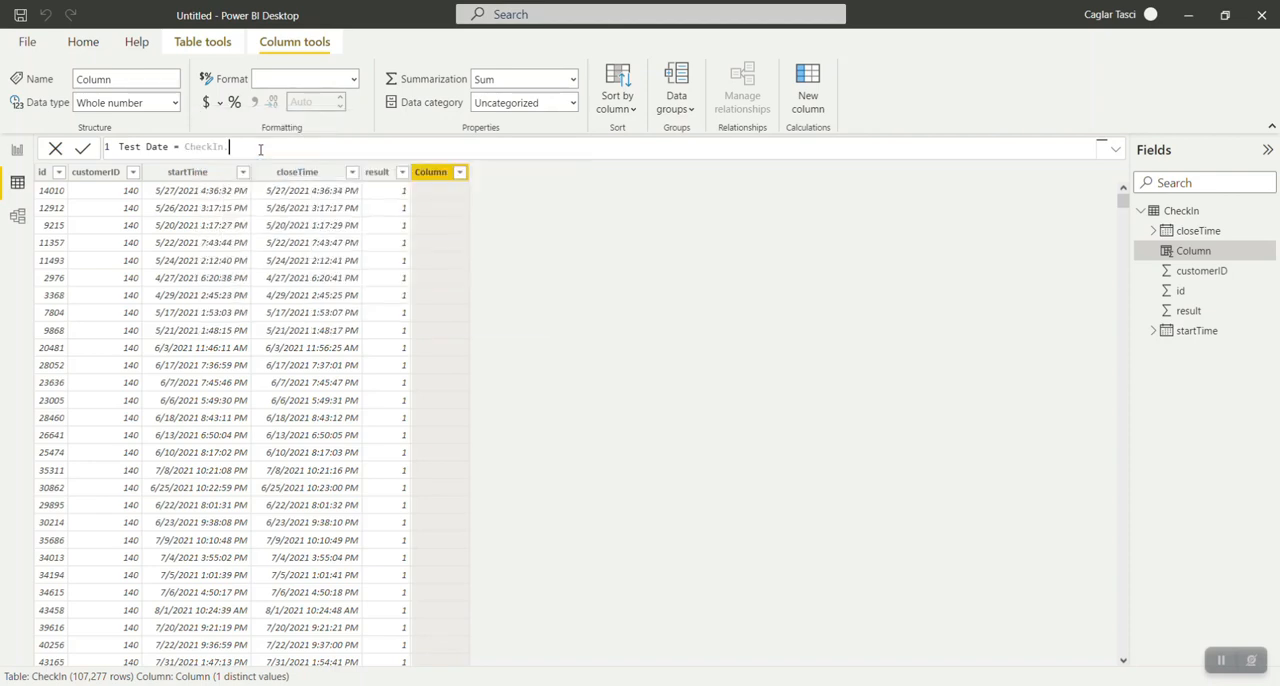
pyautogui.press('BackSpace')
pyautogui.write('n')
pyautogui.press('Down')
pyautogui.press('Down')
pyautogui.press('Down')
pyautogui.press('Down')
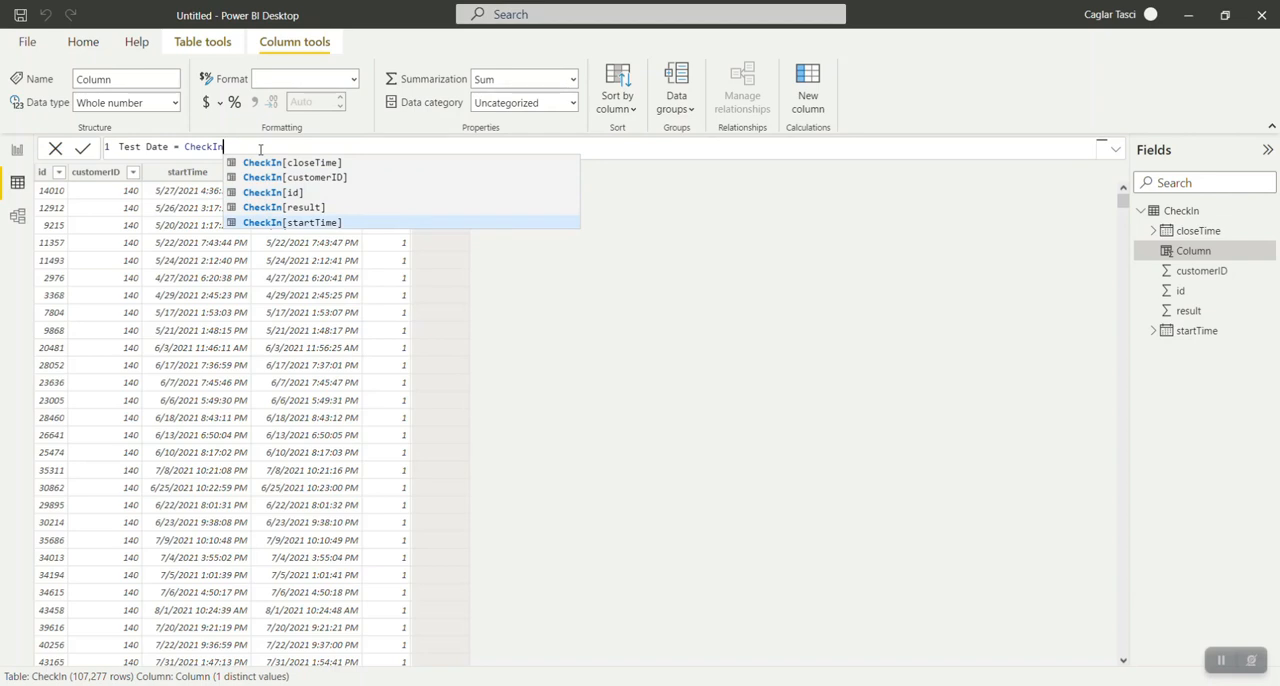
pyautogui.press('Tab')
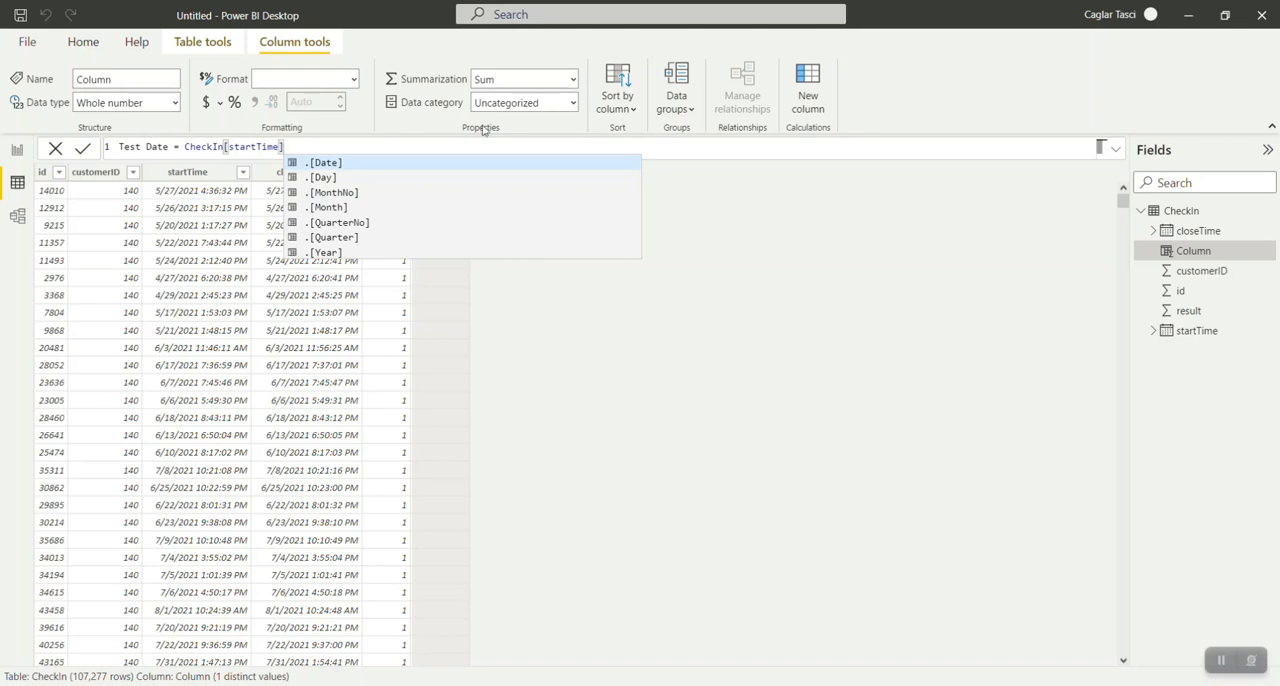
pyautogui.click(432, 162)
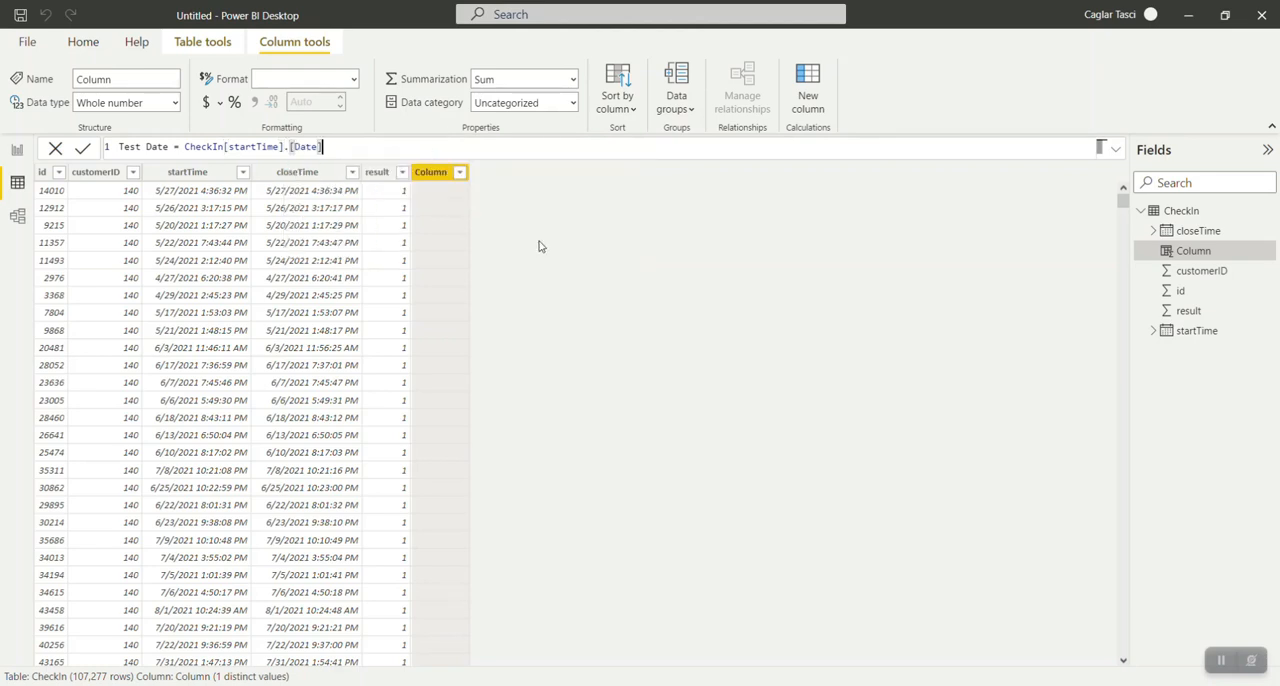
pyautogui.press('Return')
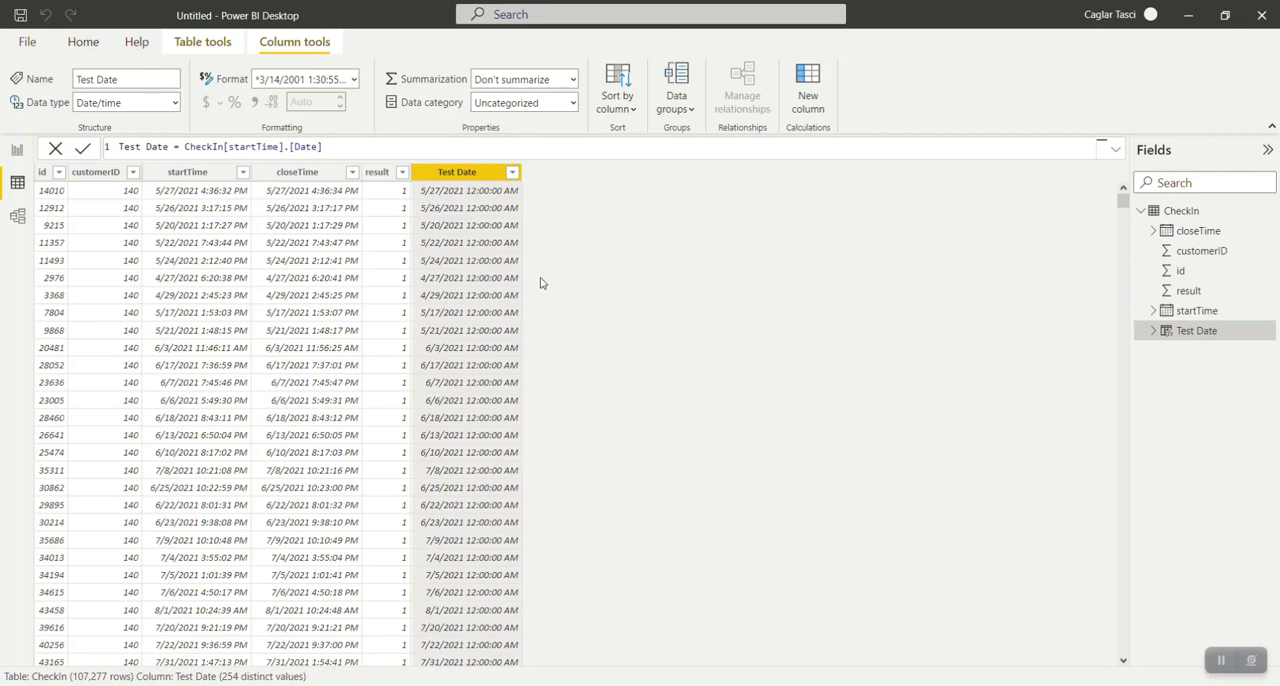
# Check which values the result column contains and add another calculated column to the CheckIn table.
pyautogui.click(403, 176)
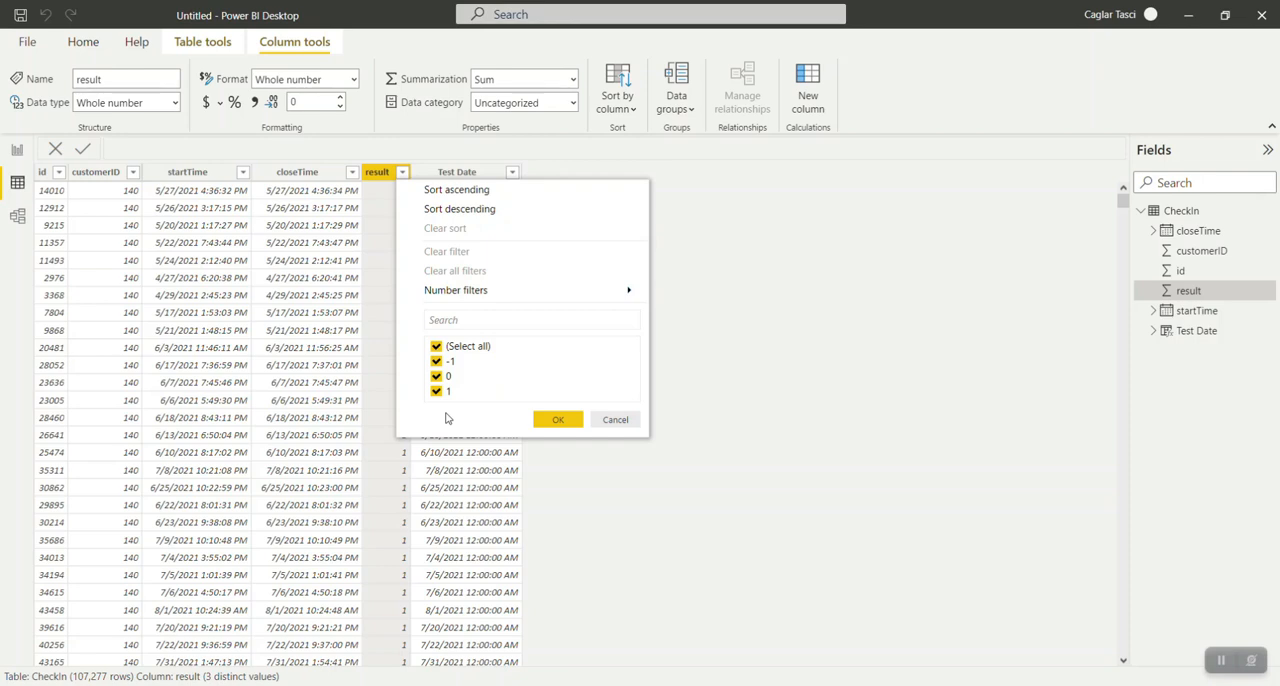
pyautogui.click(616, 420)
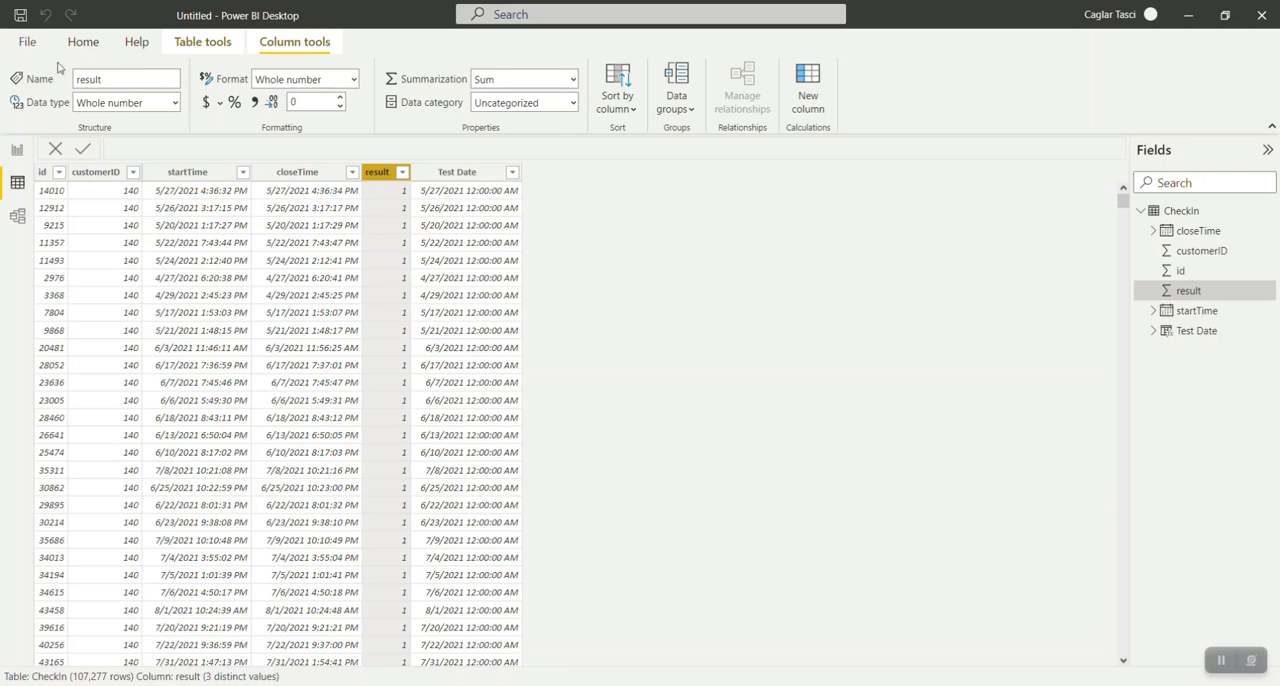
pyautogui.click(80, 42)
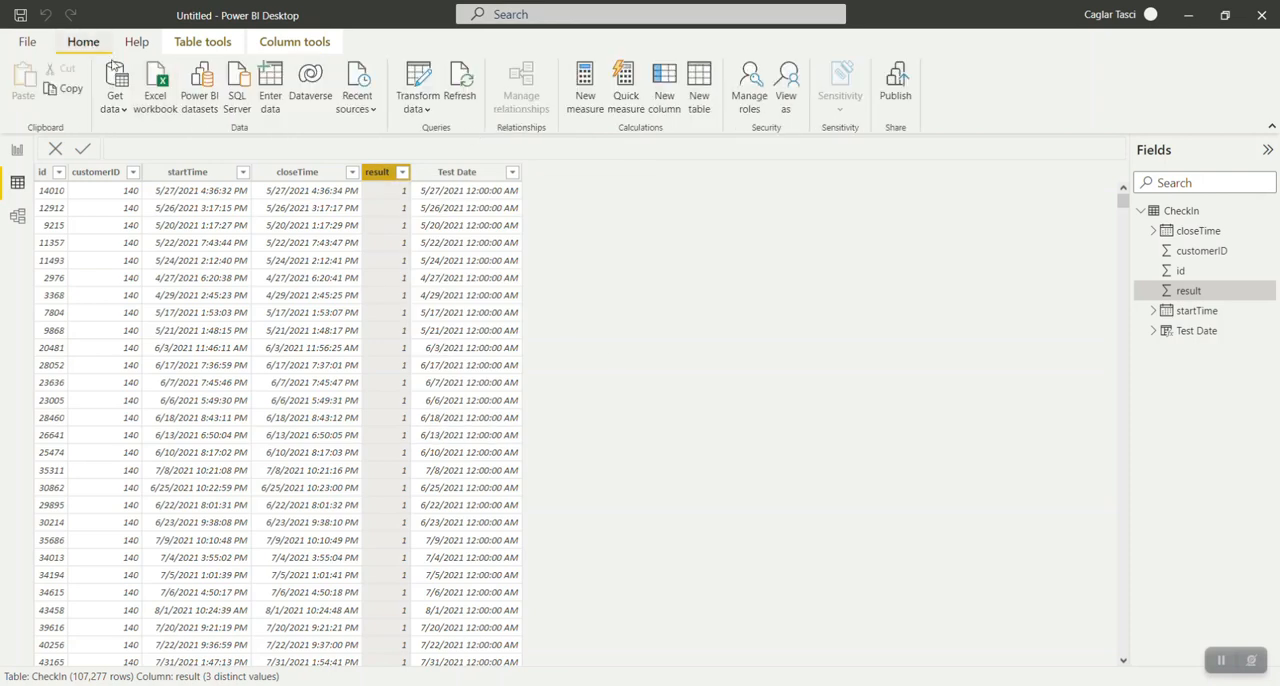
pyautogui.click(660, 100)
pyautogui.write('pOSITIVE r')
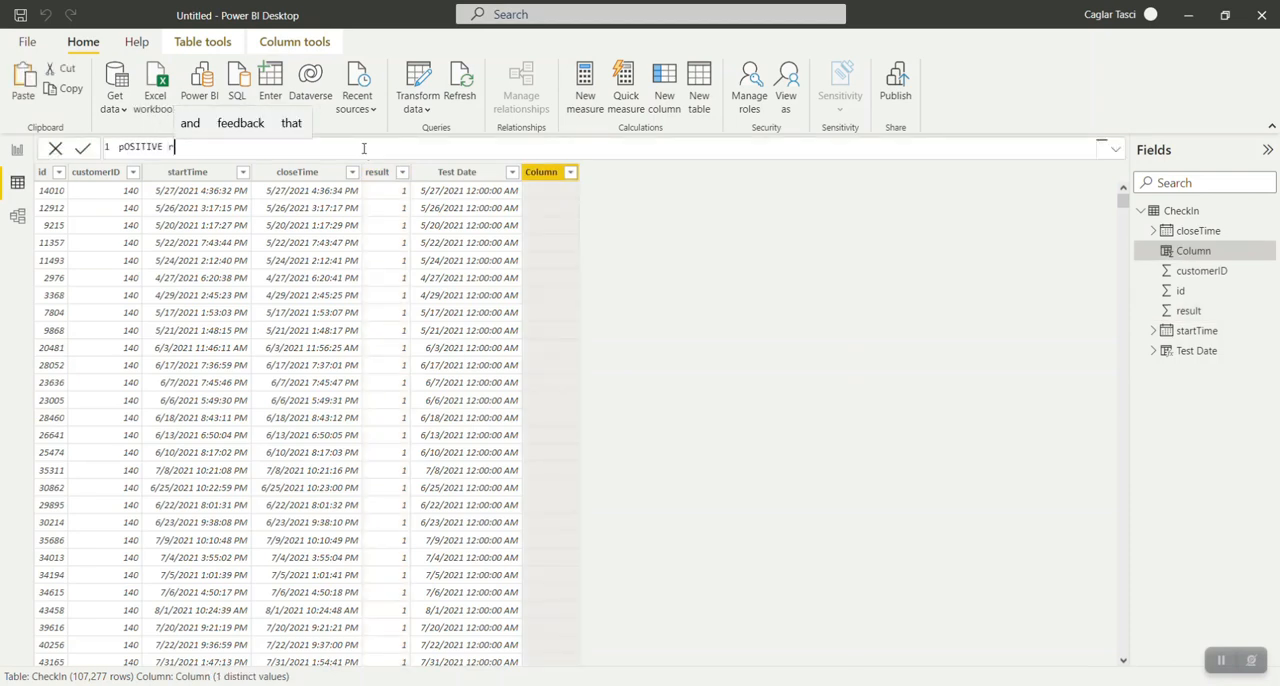
pyautogui.write('ESULTS =')
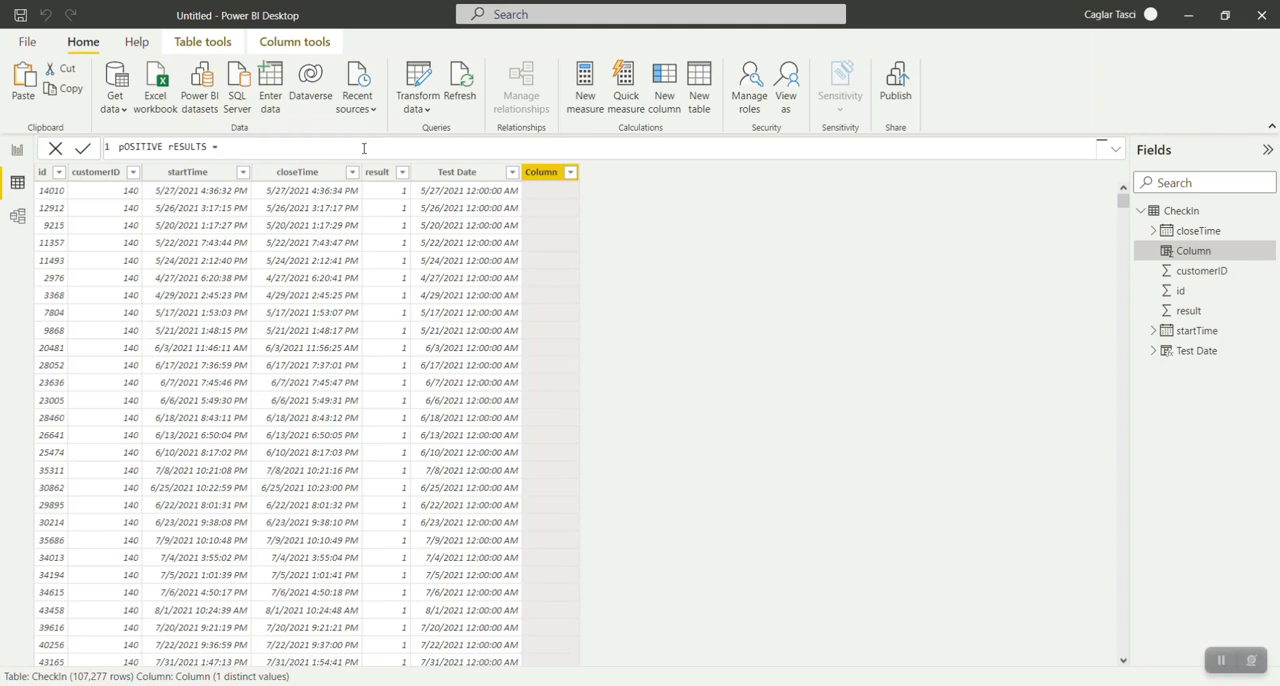
pyautogui.press('BackSpace')
pyautogui.press('BackSpace')
pyautogui.press('BackSpace')
pyautogui.press('BackSpace')
pyautogui.press('BackSpace')
pyautogui.press('BackSpace')
pyautogui.press('BackSpace')
pyautogui.press('BackSpace')
pyautogui.press('BackSpace')
pyautogui.press('BackSpace')
pyautogui.press('BackSpace')
pyautogui.press('BackSpace')
pyautogui.press('BackSpace')
pyautogui.press('BackSpace')
pyautogui.press('BackSpace')
pyautogui.press('BackSpace')
pyautogui.press('BackSpace')
pyautogui.press('BackSpace')
# Name the new calculated column Positive Results.
pyautogui.write('Positive Re')
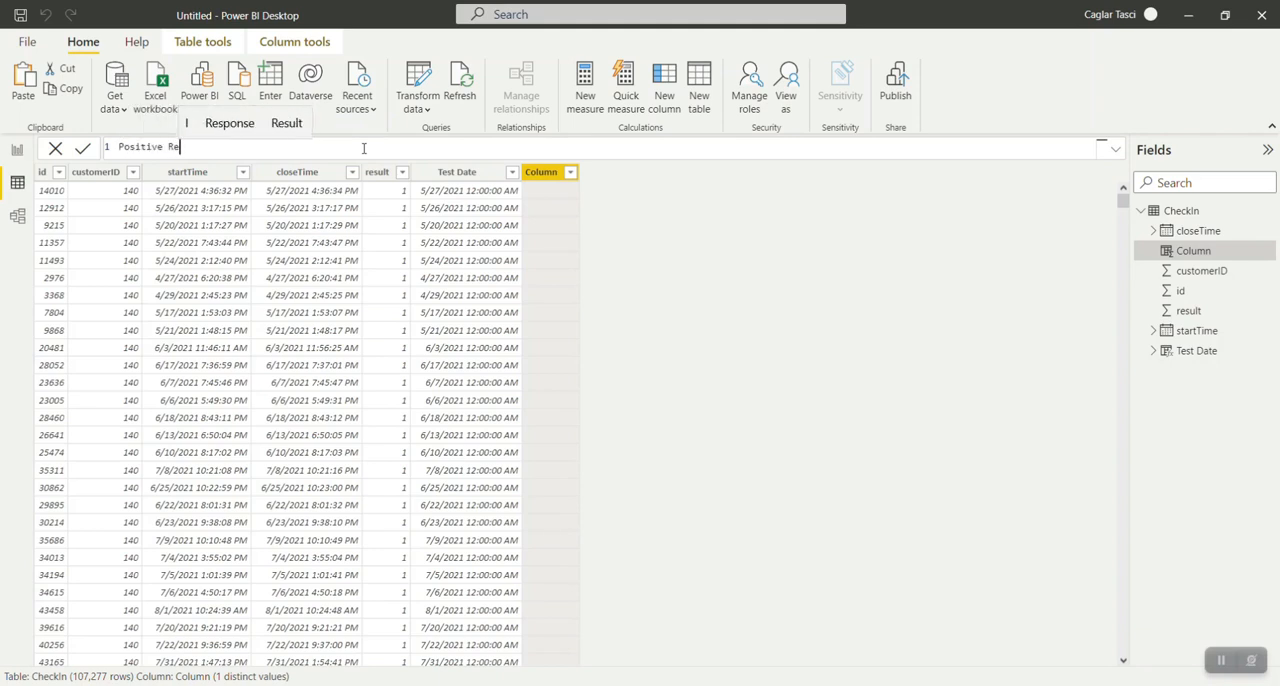
pyautogui.write('sults =')
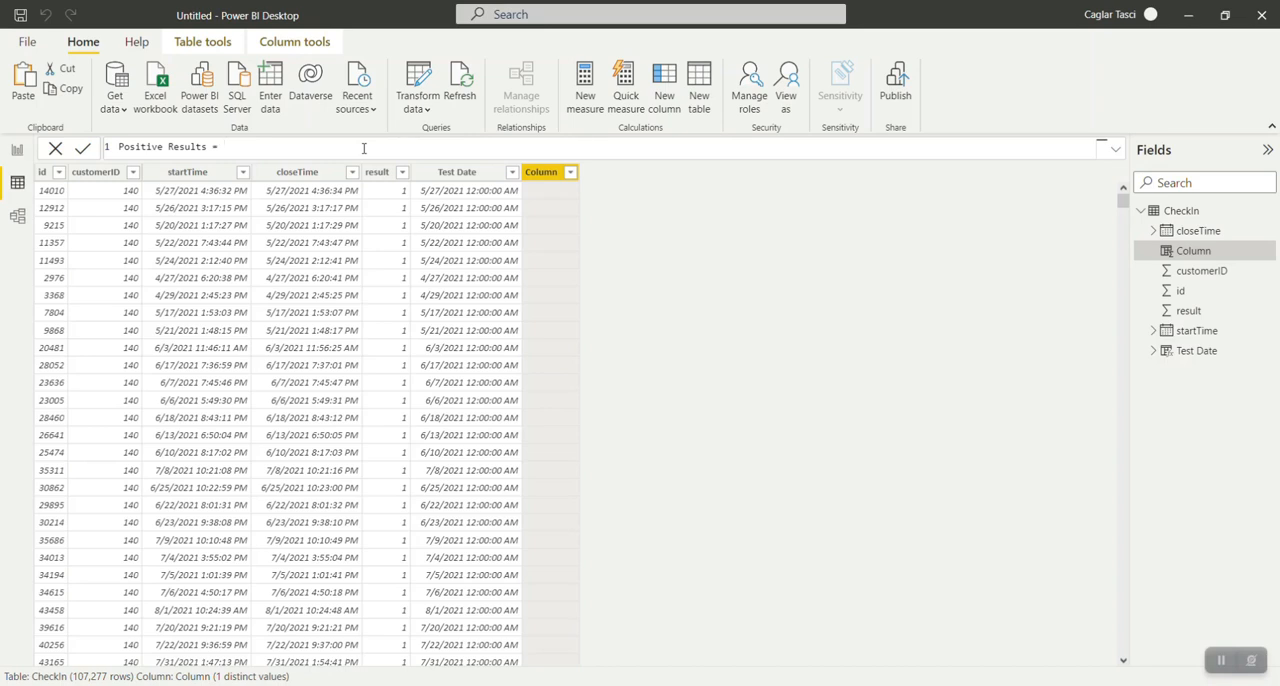
# Define Positive Results with an IF formula that returns 1 when CheckIn[result] = 0 and 0 otherwise.
pyautogui.write('if(')
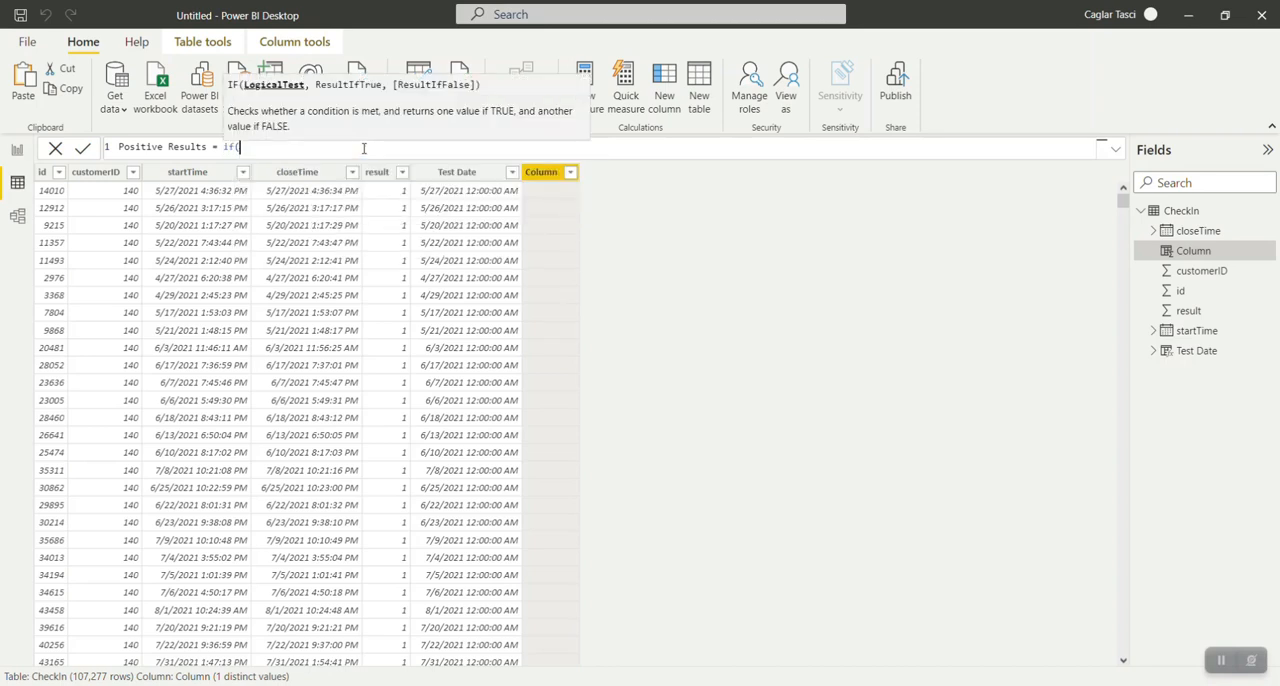
pyautogui.write('che')
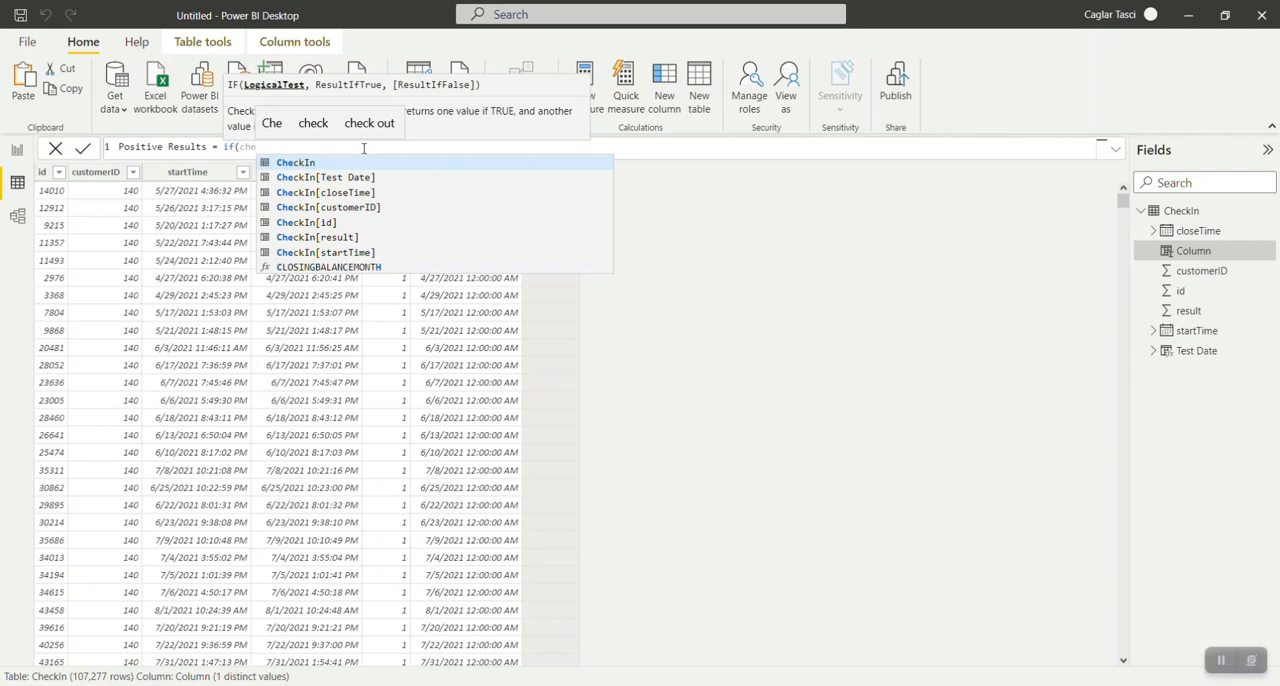
pyautogui.press('Down')
pyautogui.press('Down')
pyautogui.press('Down')
pyautogui.press('Down')
pyautogui.press('Down')
pyautogui.press('Tab')
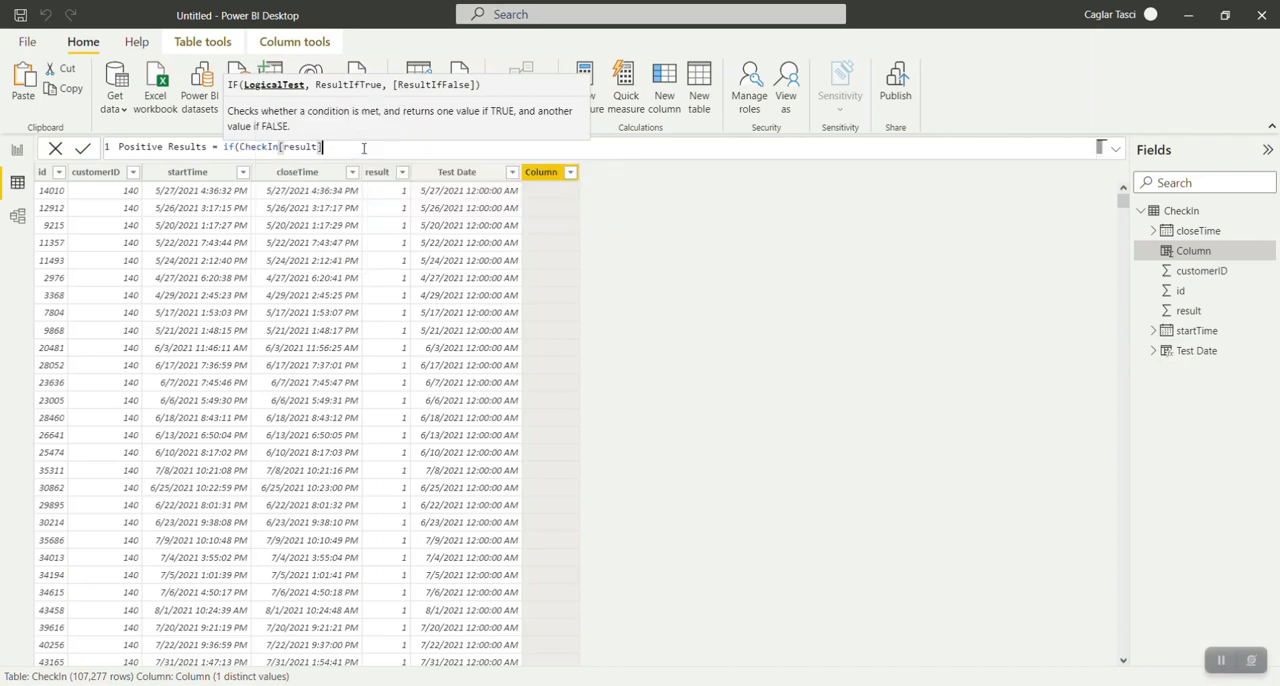
pyautogui.write('= 0, ')
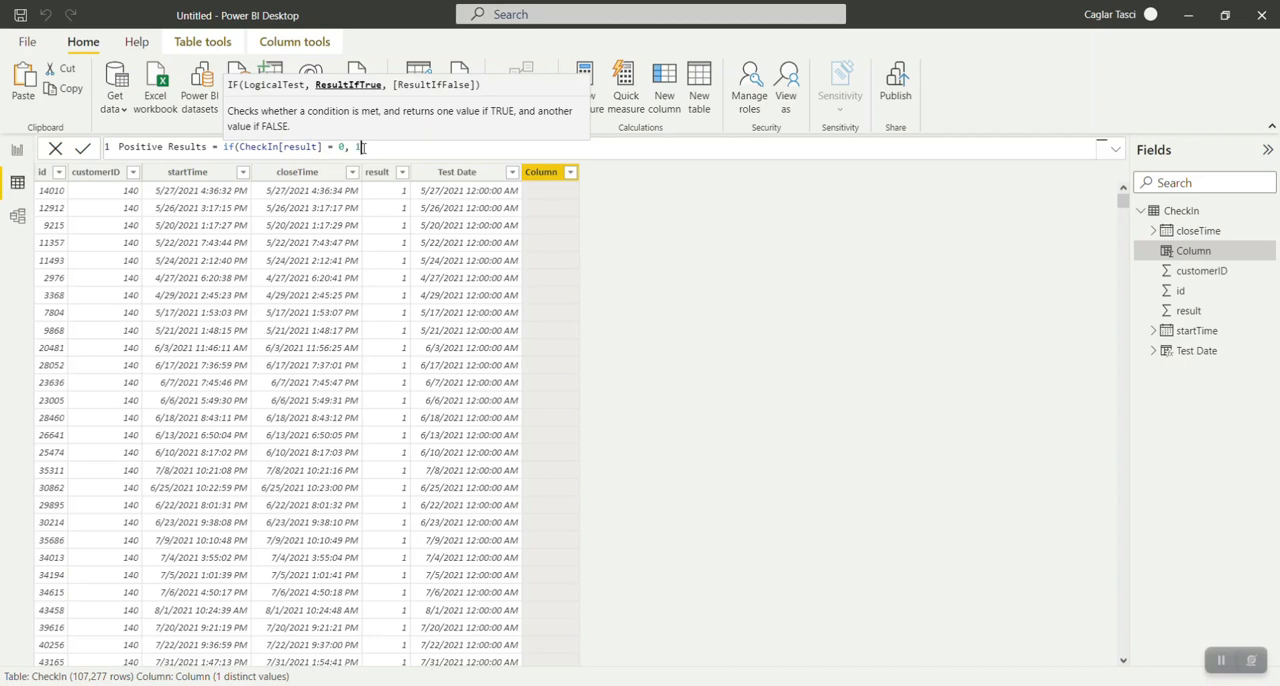
pyautogui.write(' 1, 0)')
pyautogui.press('Return')
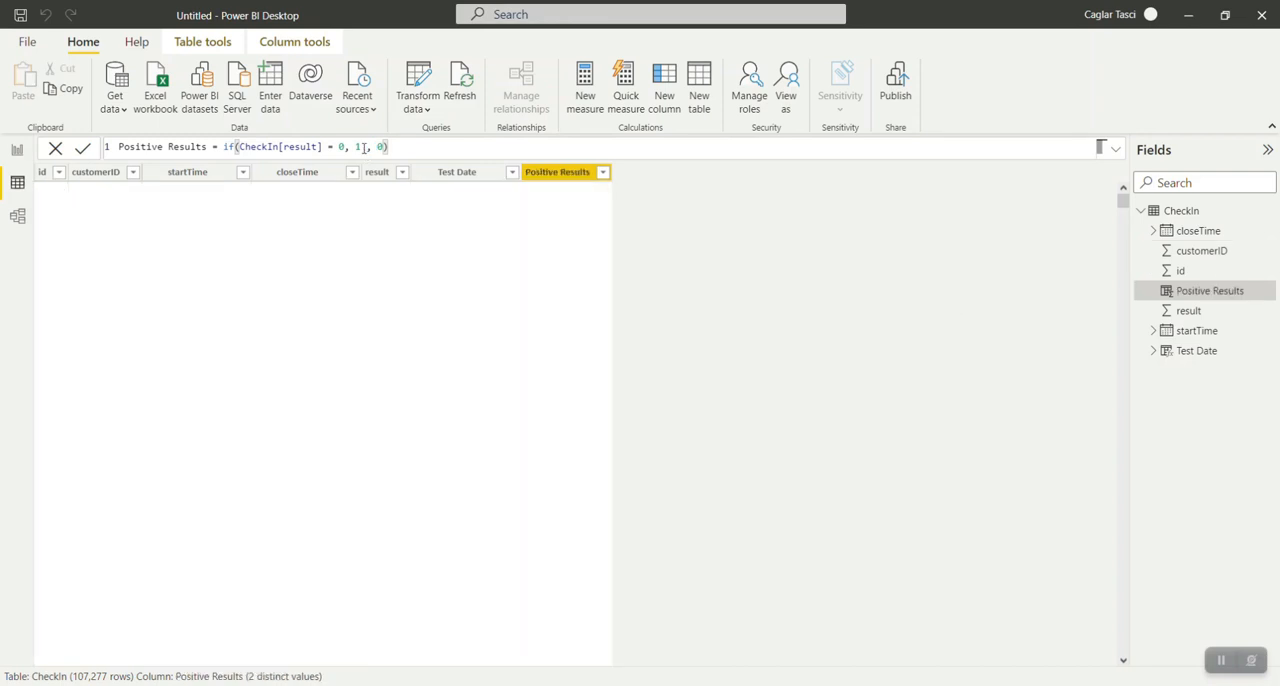
pyautogui.click(365, 147)
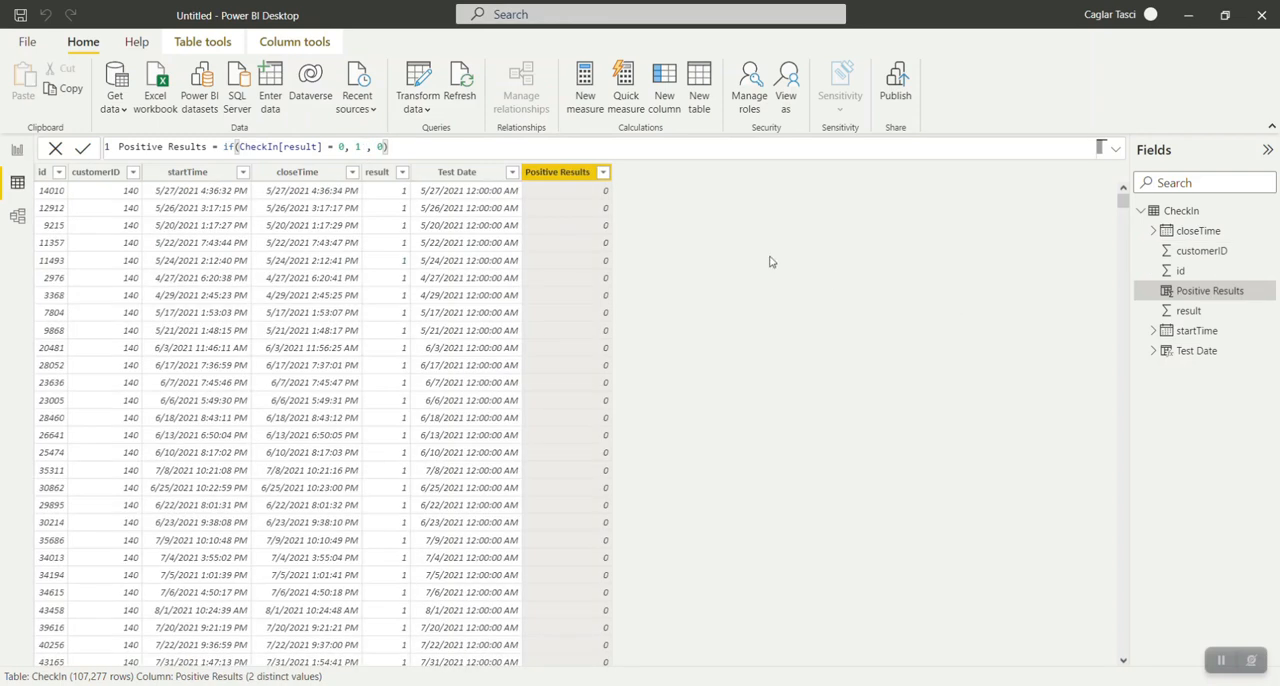
# Filter the result column to only the value 0 to check the Positive Results values.
pyautogui.click(403, 173)
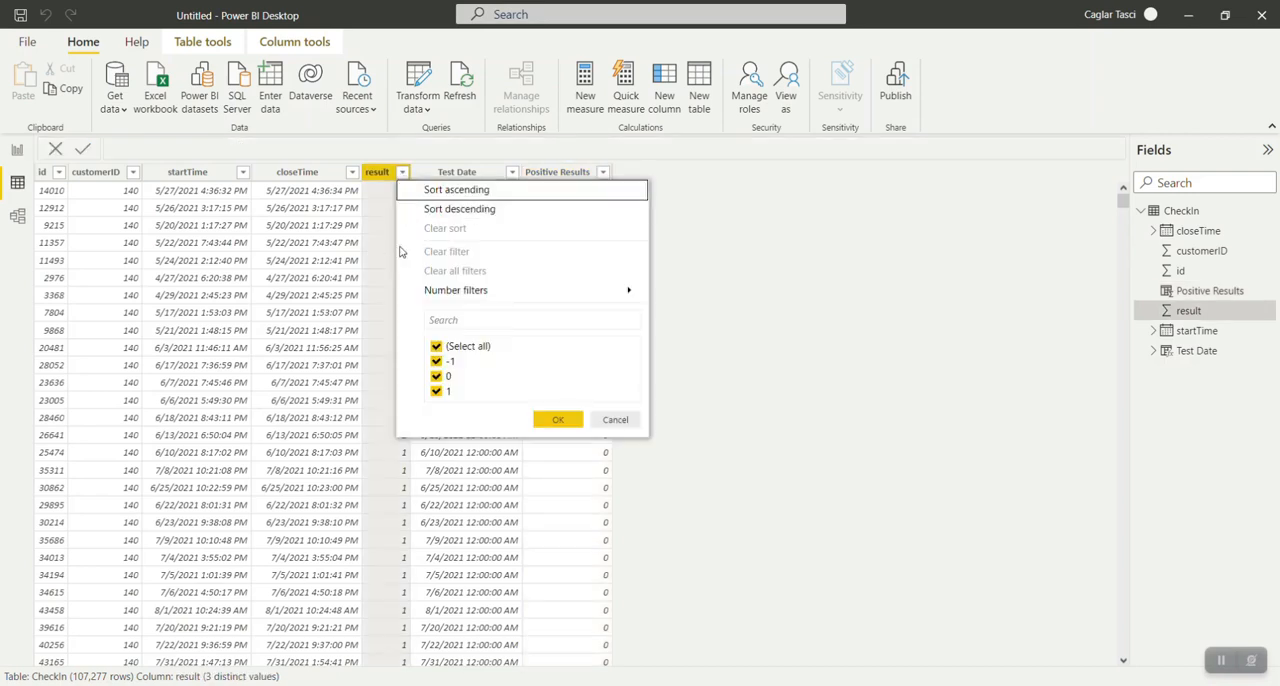
pyautogui.click(436, 346)
pyautogui.click(436, 376)
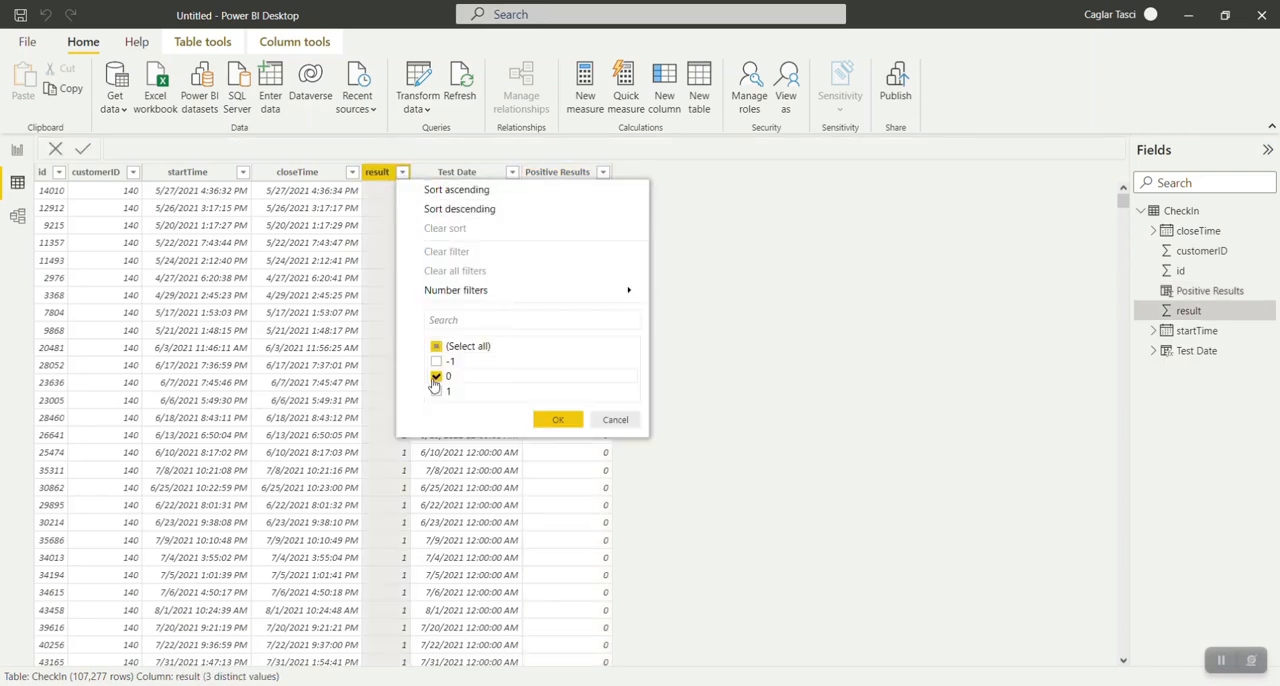
pyautogui.click(558, 419)
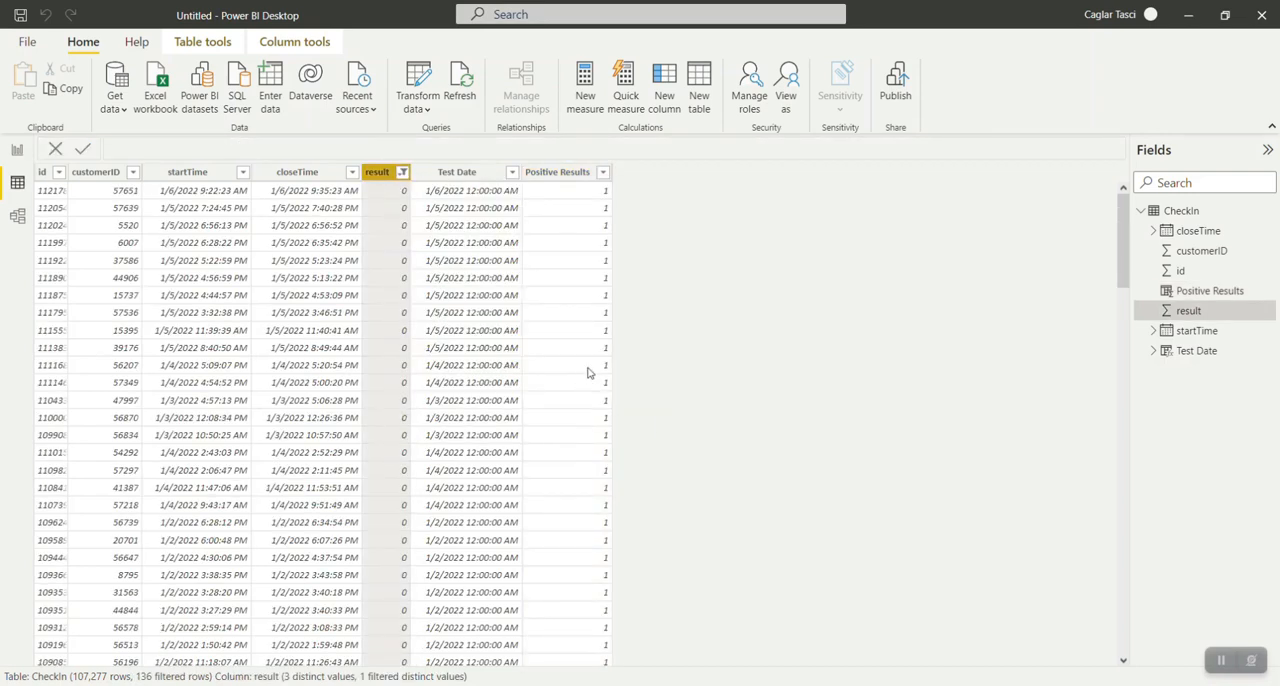
# Clear the filter on the result column.
pyautogui.click(402, 175)
pyautogui.click(683, 475)
pyautogui.click(402, 172)
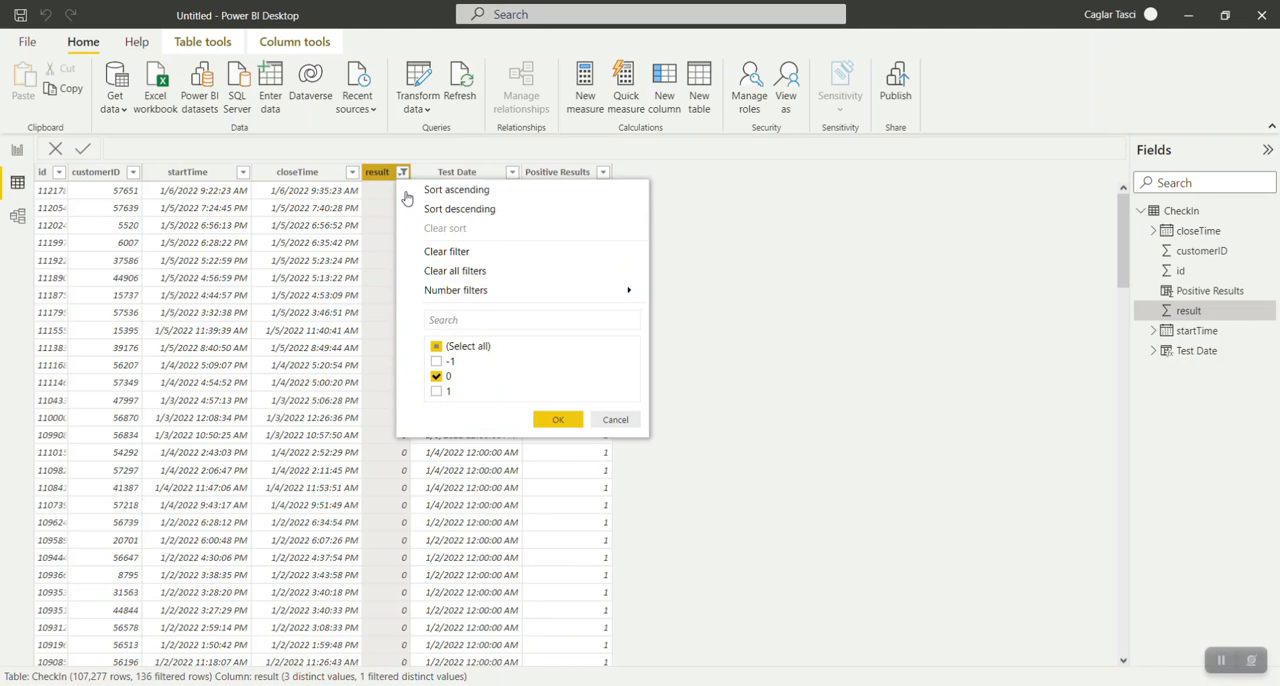
pyautogui.click(446, 252)
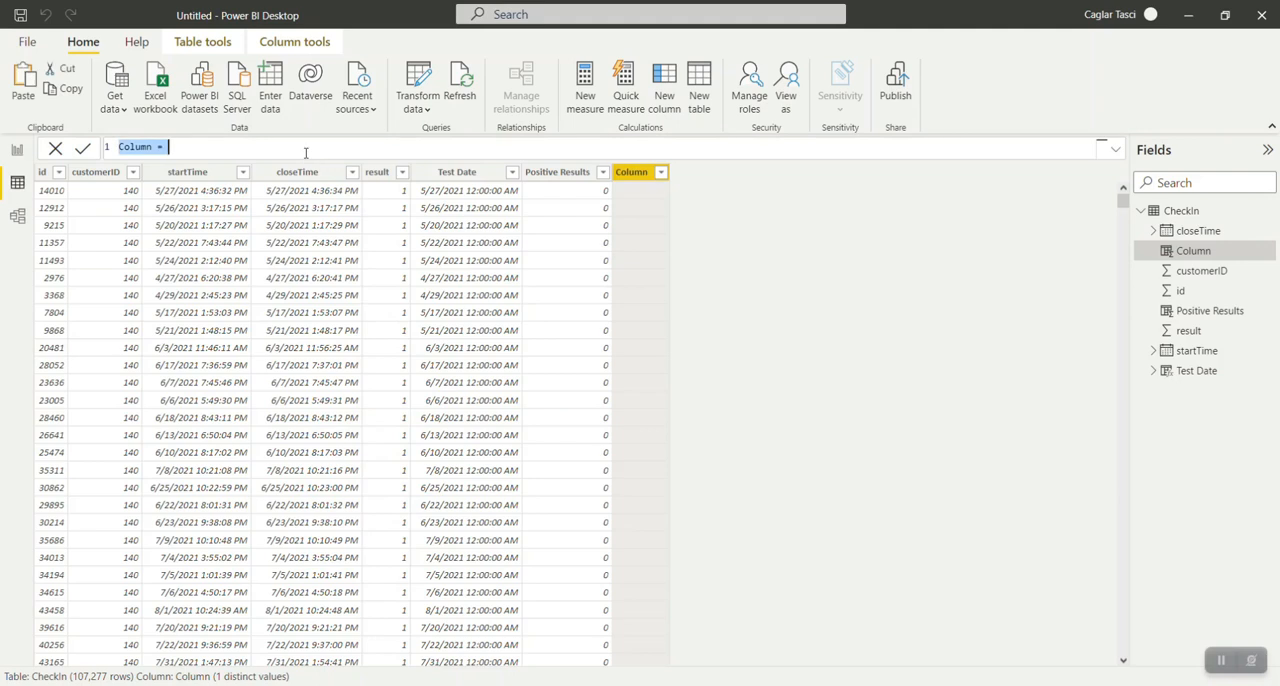
# Add a calculated column named Month-Year to the CheckIn table.
pyautogui.write('Month')
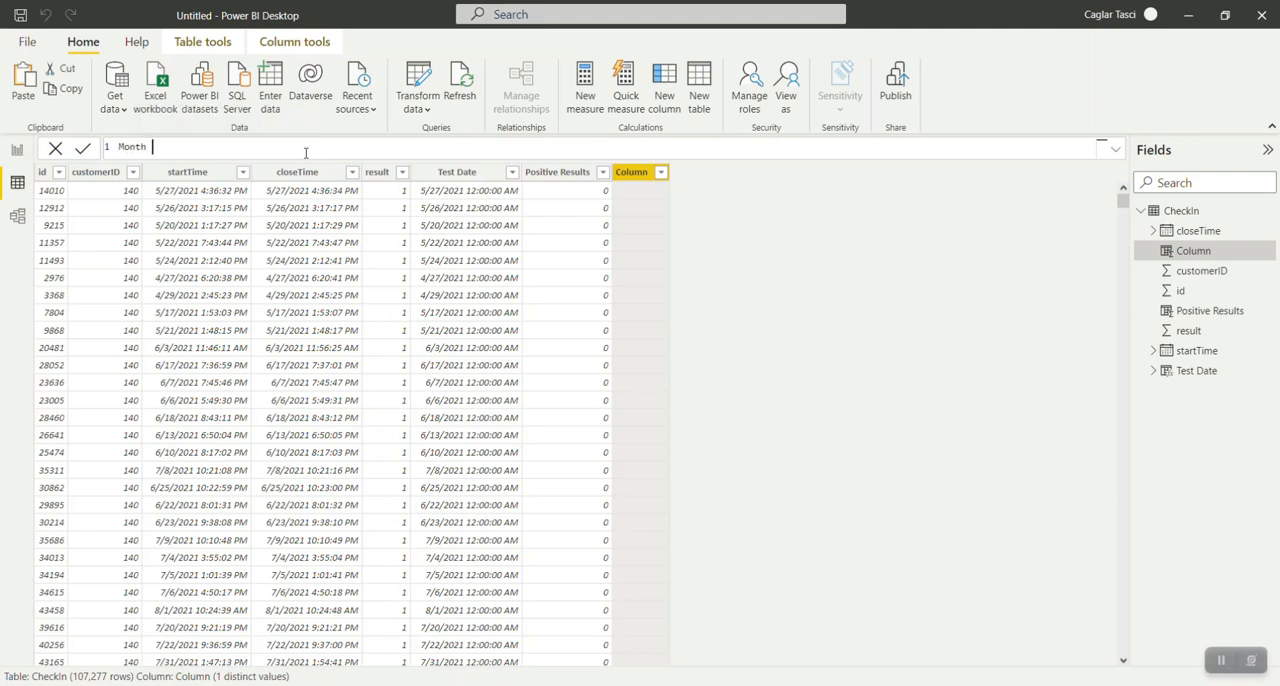
pyautogui.press('BackSpace')
pyautogui.write('-Yea')
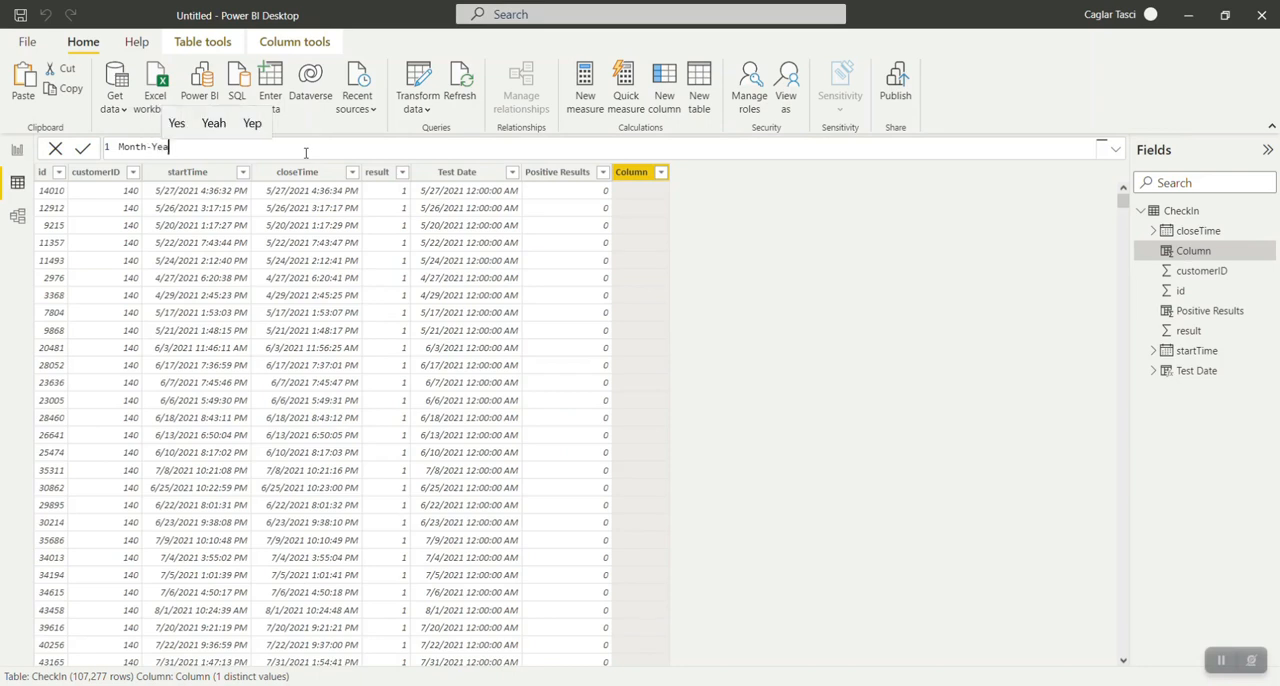
pyautogui.write('r =')
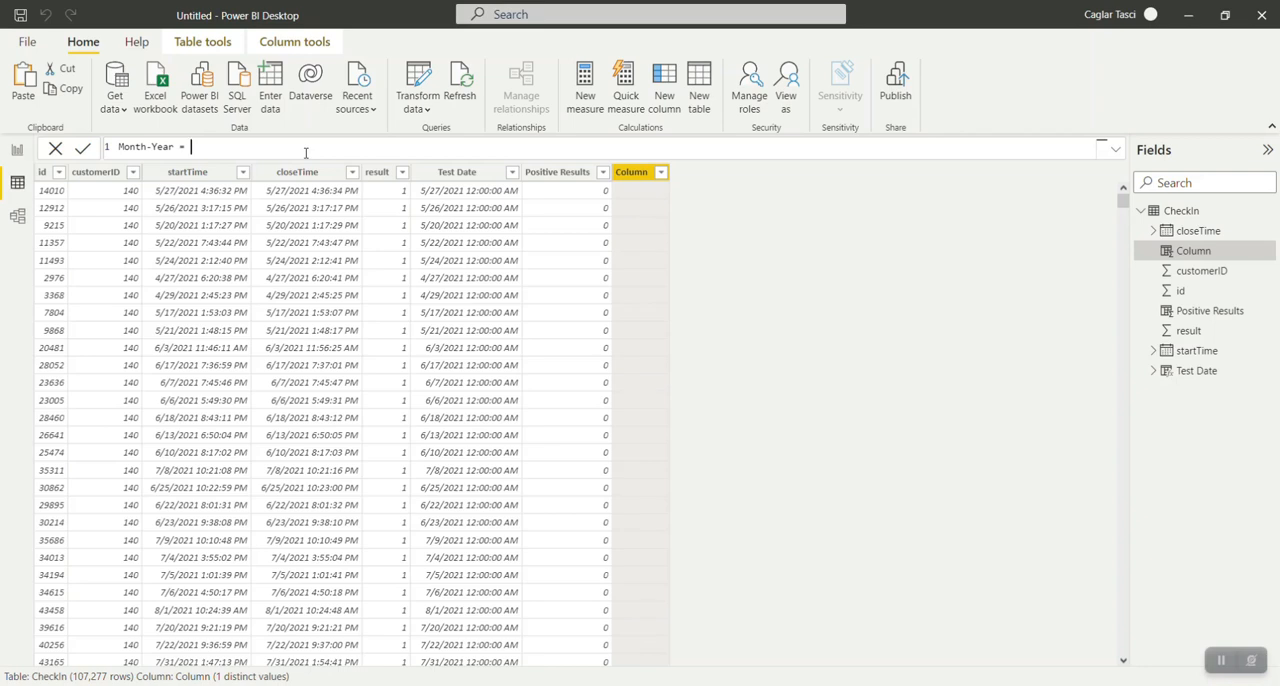
# Define the Month-Year column as FORMAT(CheckIn[Test Date], "MMM-YY").
pyautogui.write('form')
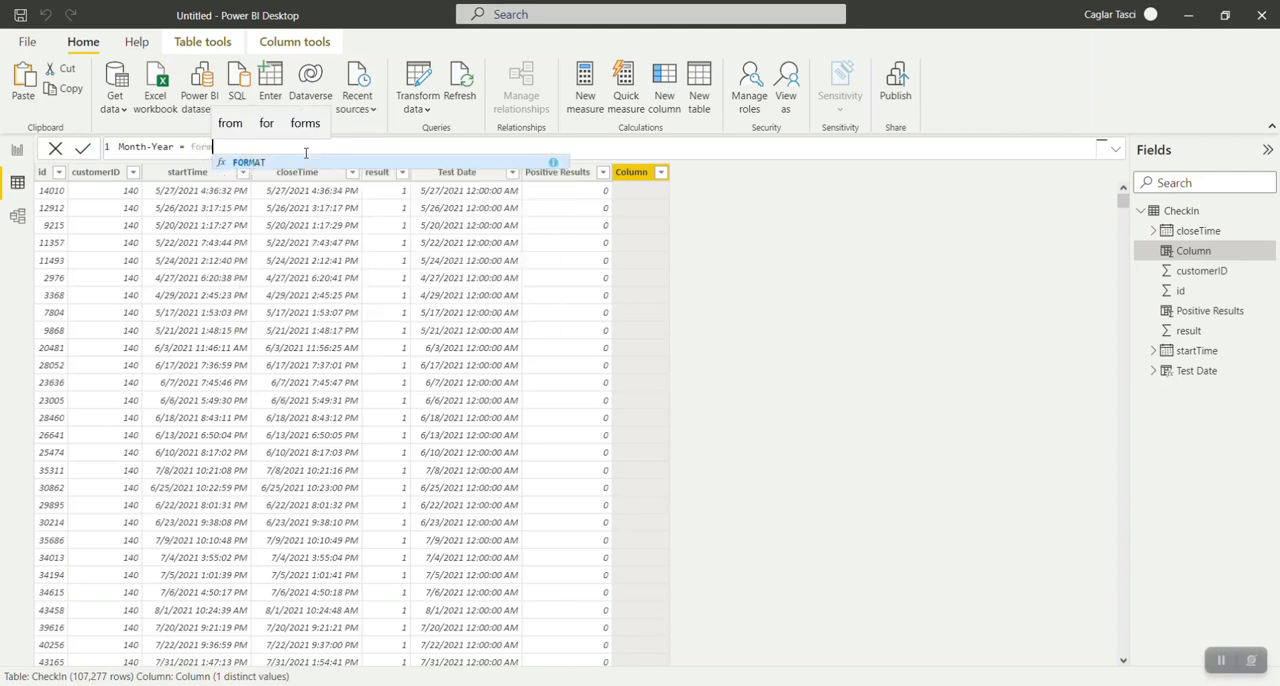
pyautogui.press('Tab')
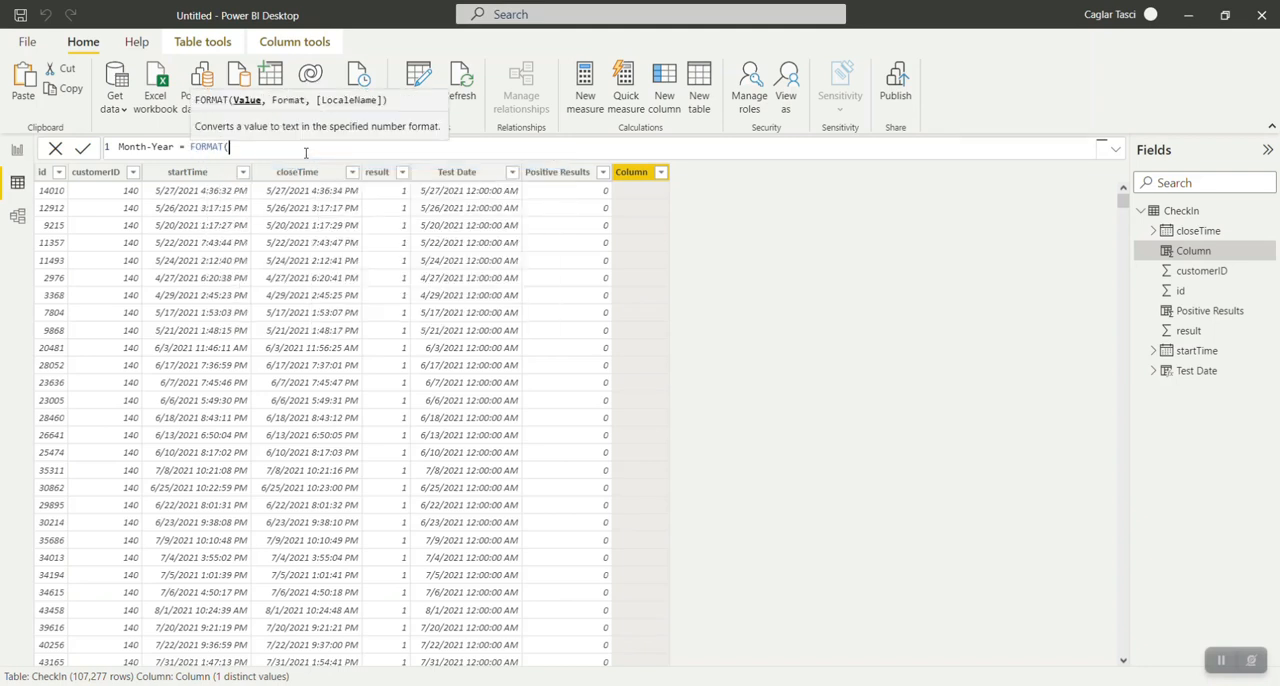
pyautogui.write('che')
pyautogui.press('Down')
pyautogui.press('Down')
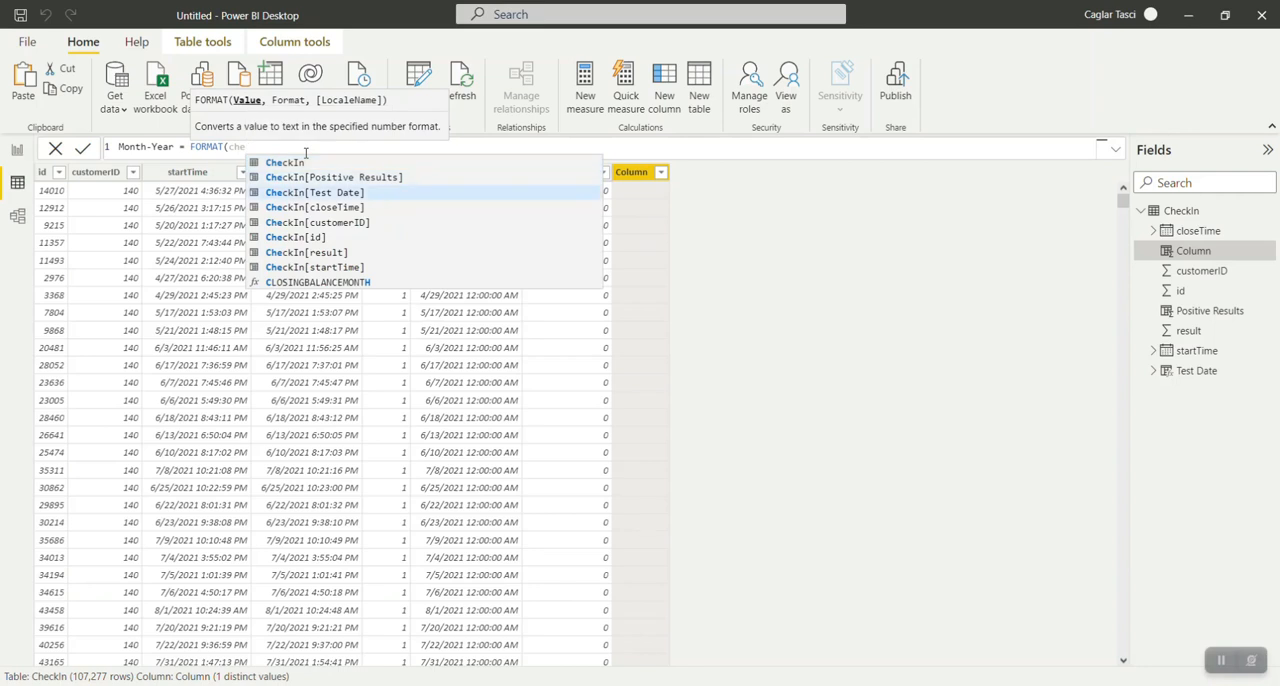
pyautogui.press('Tab')
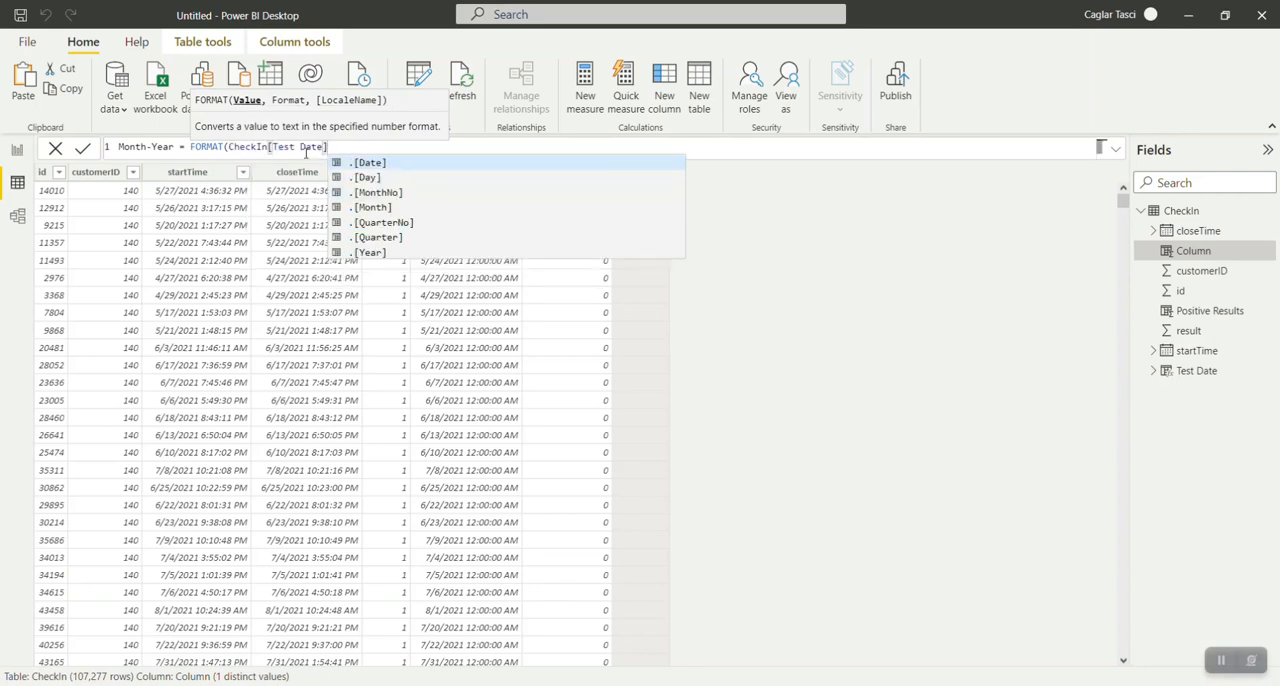
pyautogui.write(',')
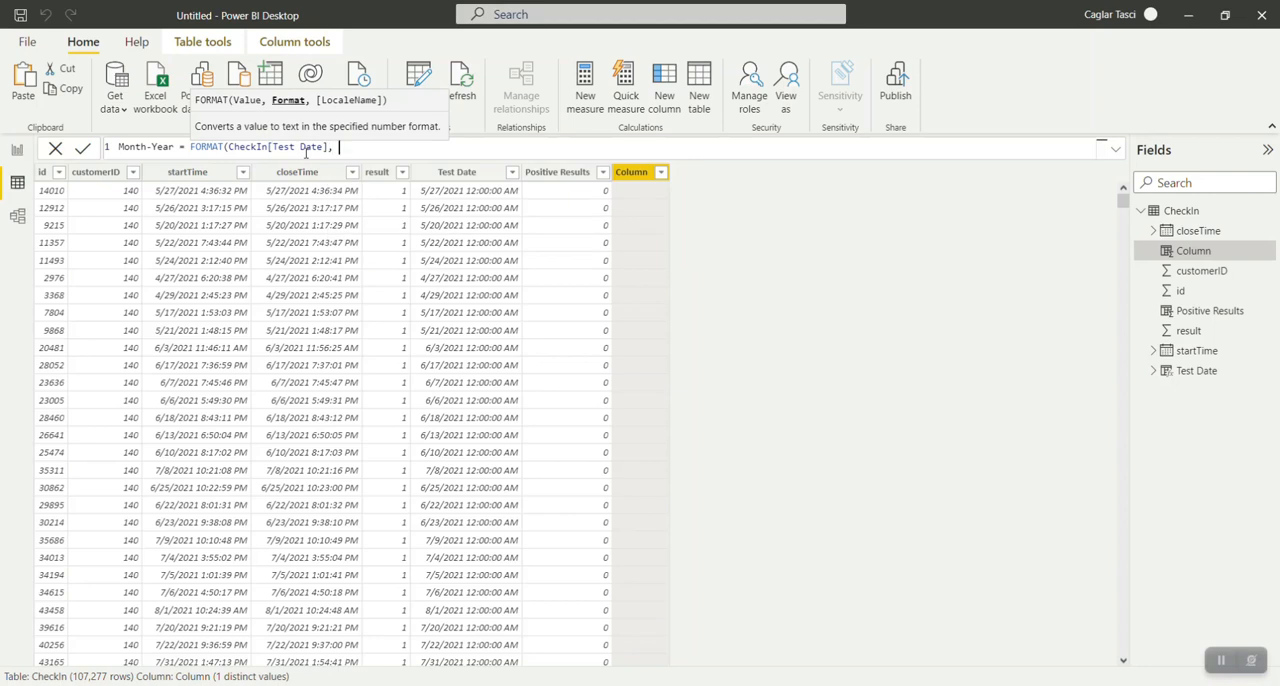
pyautogui.write(' "MMM-')
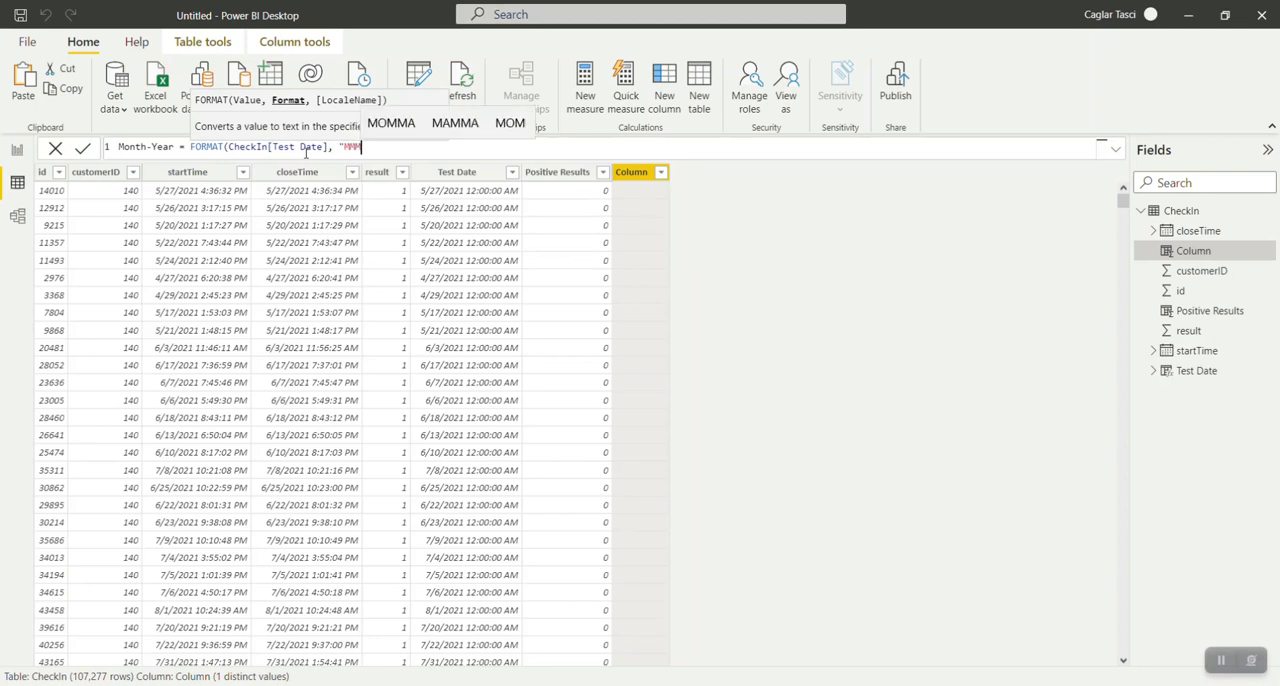
pyautogui.write('YY"')
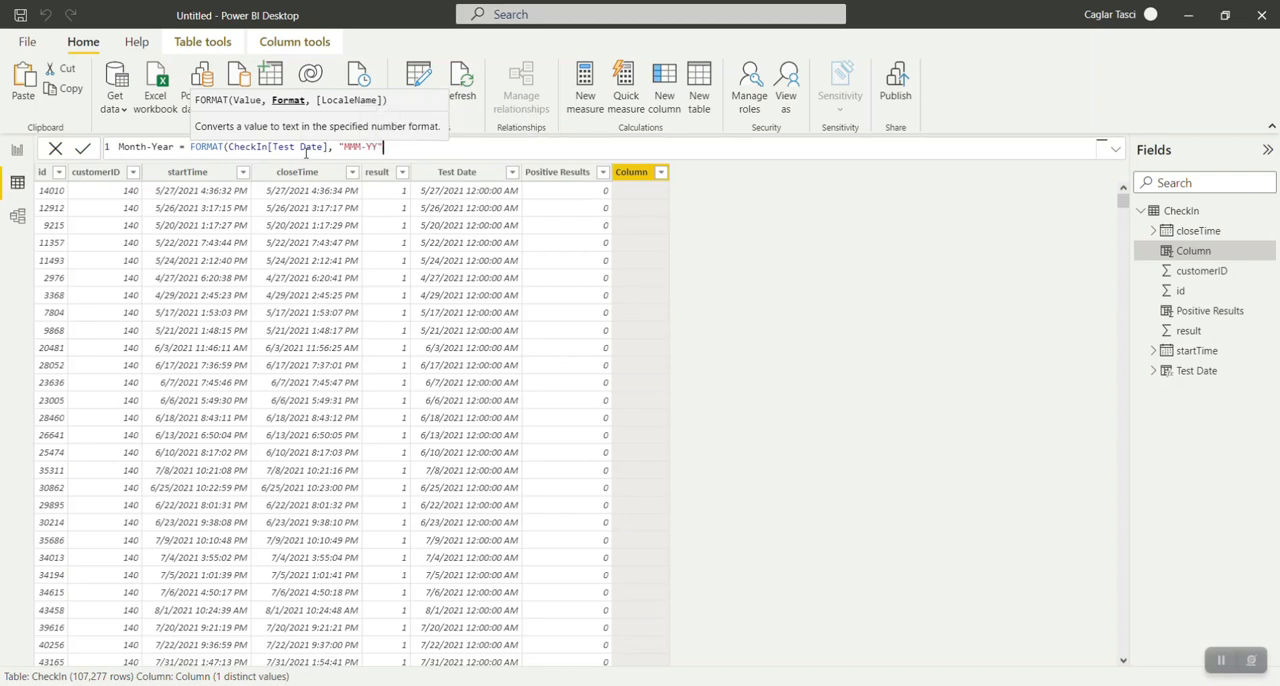
pyautogui.write(')')
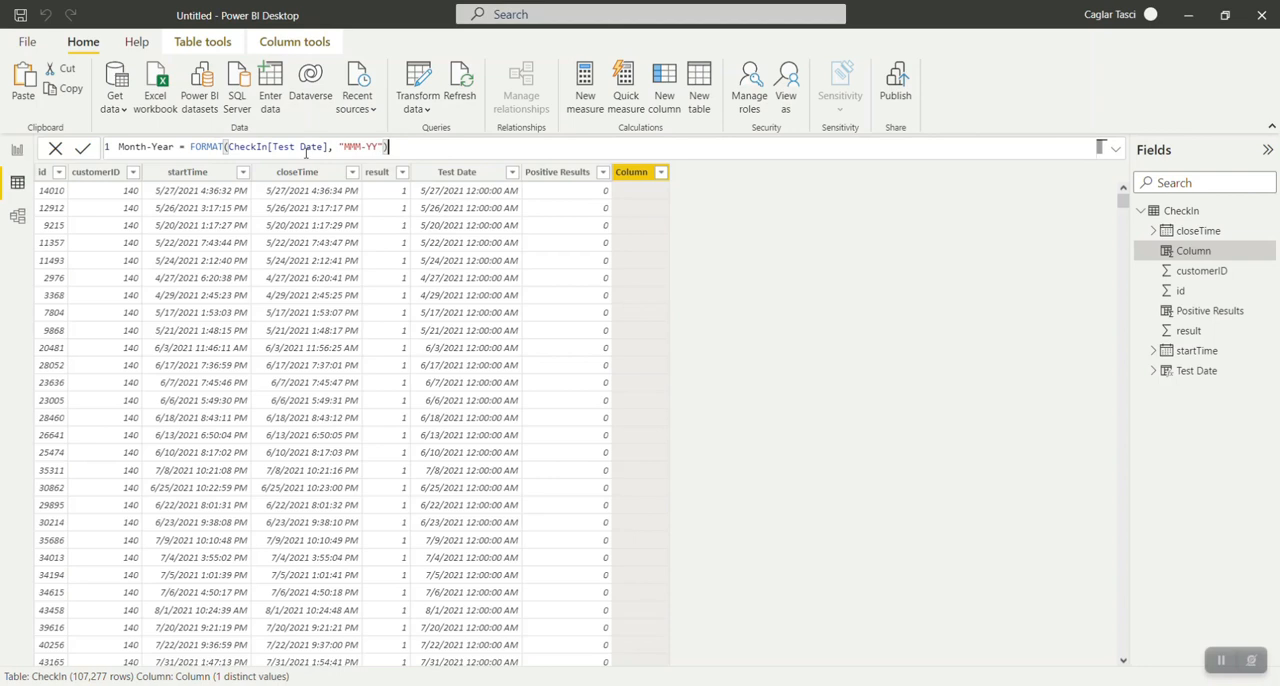
pyautogui.press('Return')
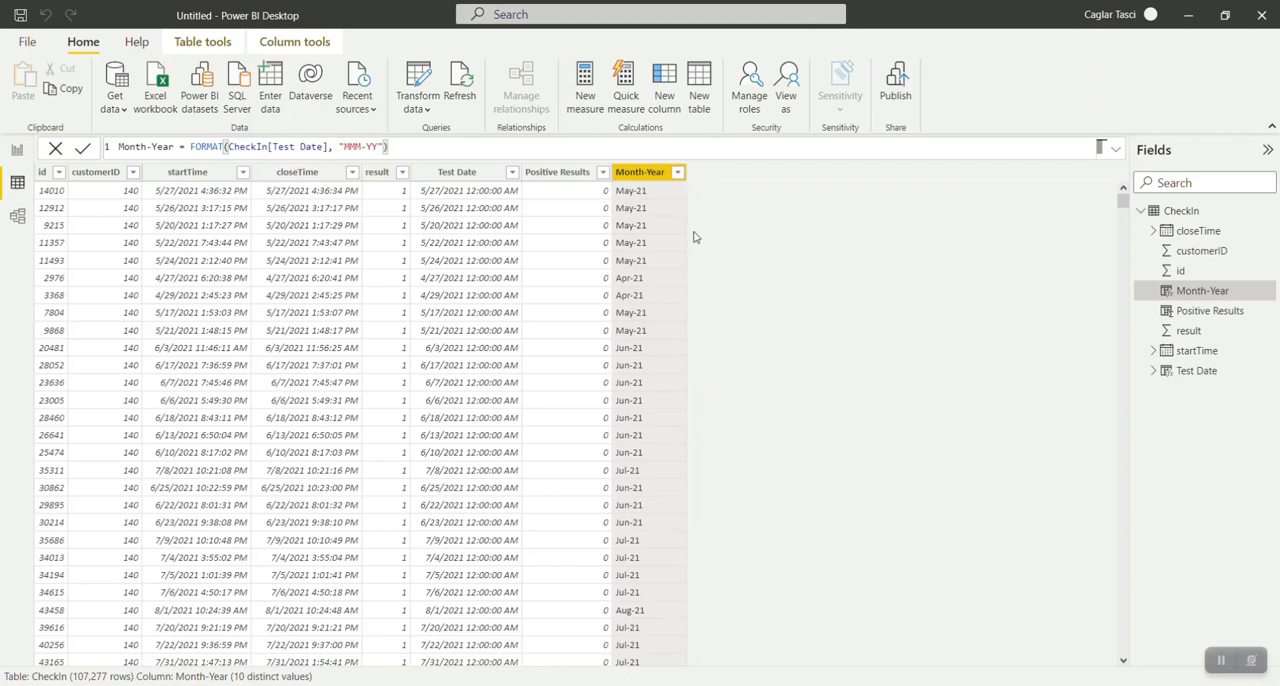
# Sort the table by Month-Year in ascending order to check how the months are ordered, and remove that sort.
pyautogui.click(677, 173)
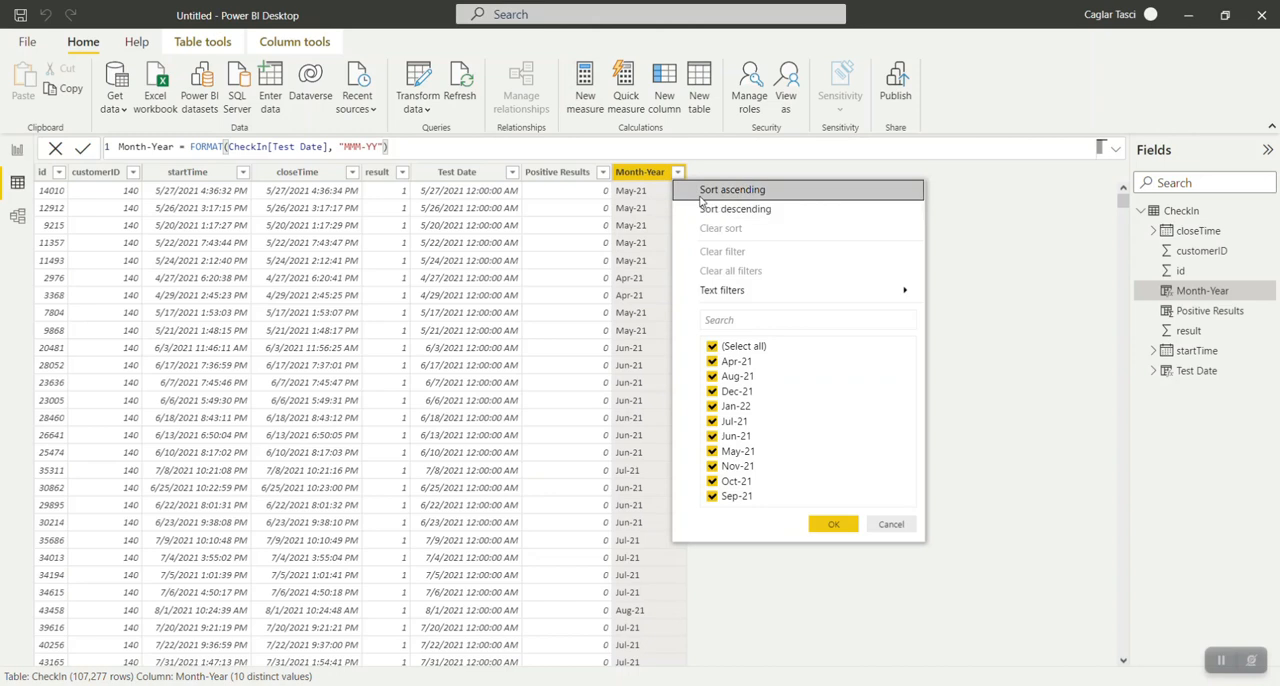
pyautogui.click(702, 194)
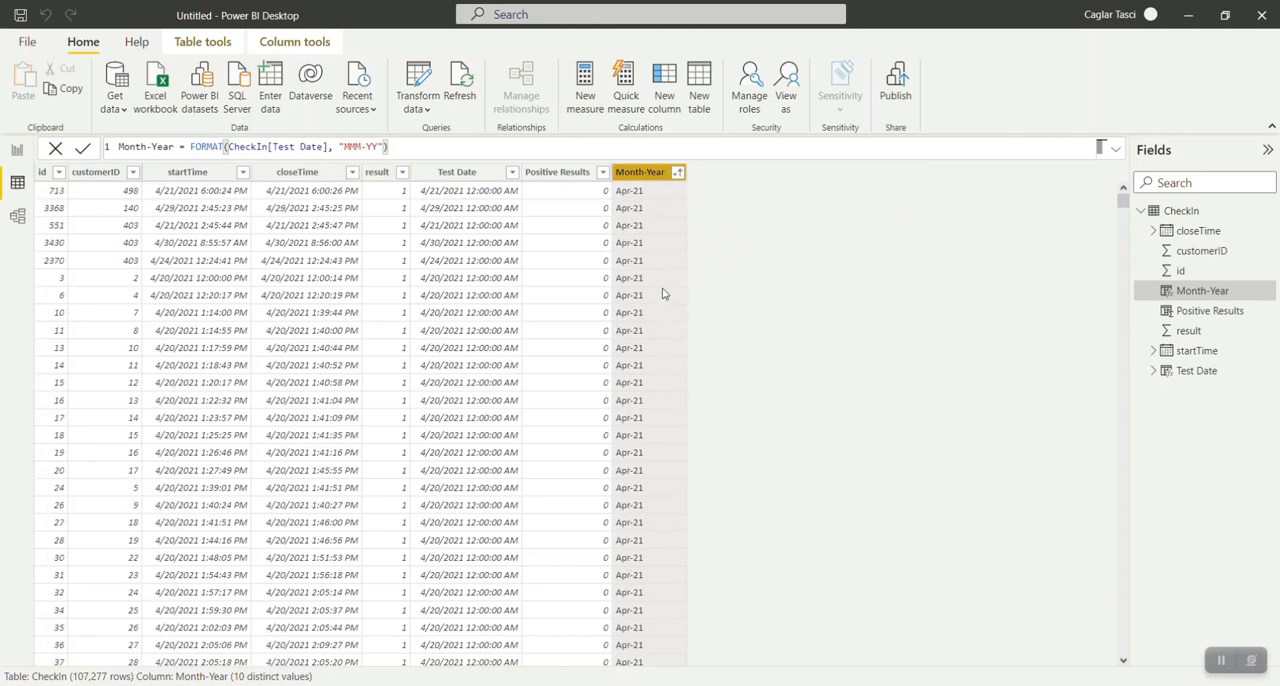
pyautogui.scroll(-7, 665, 238)
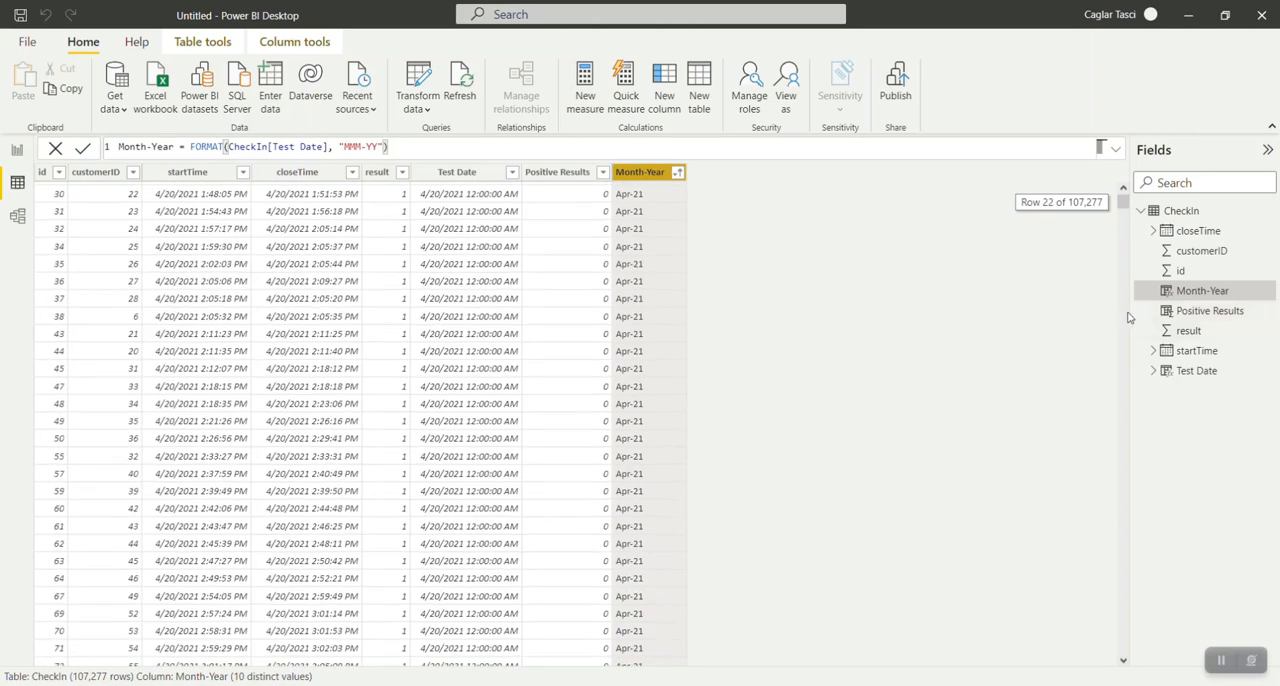
pyautogui.moveTo(1122, 212); pyautogui.dragTo(680, 175)
pyautogui.click(679, 174)
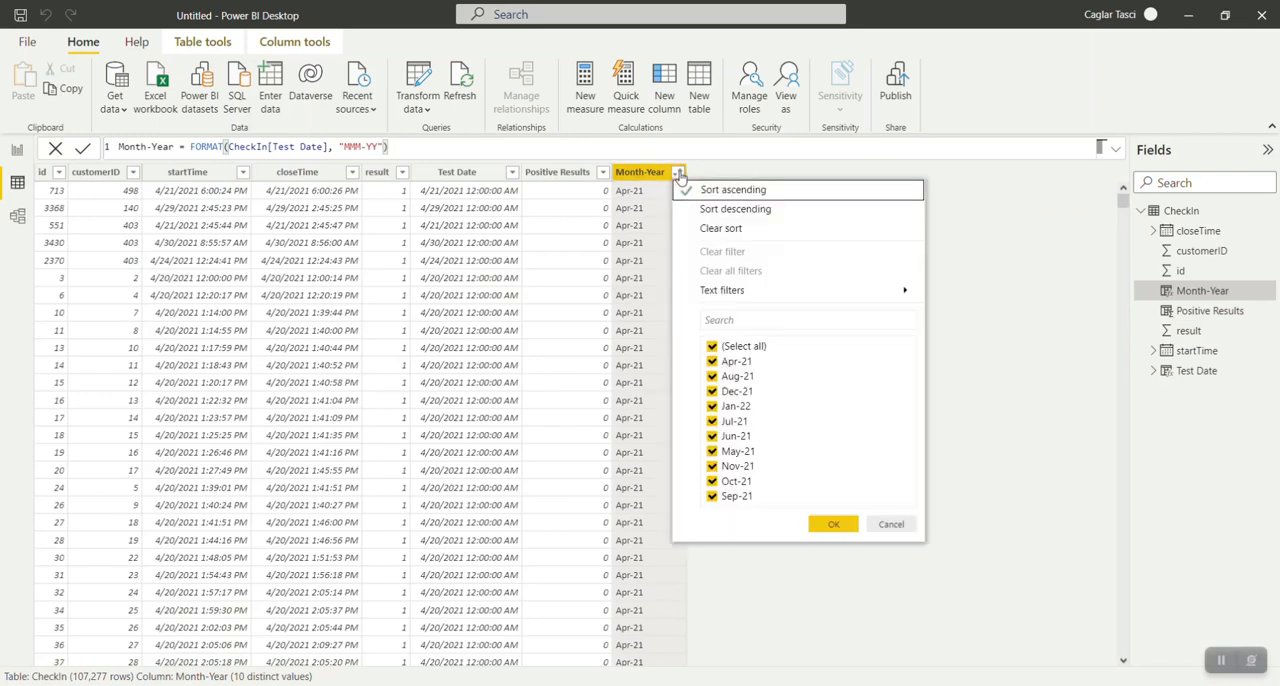
pyautogui.click(714, 211)
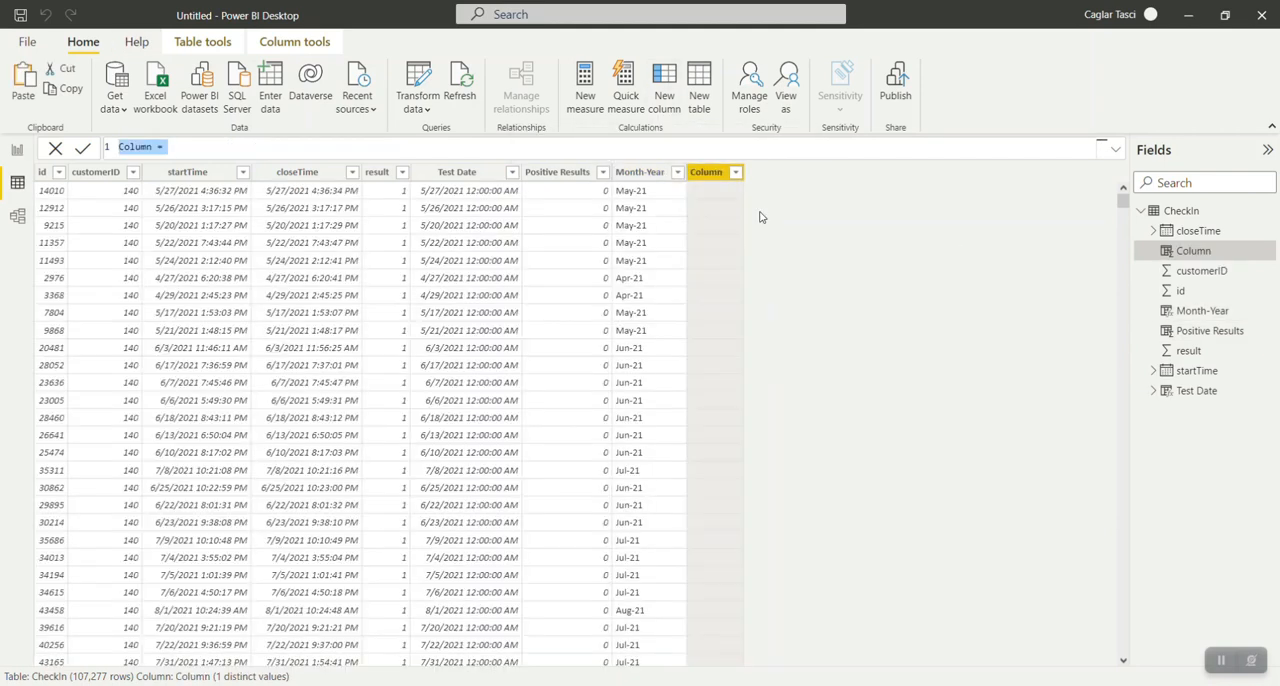
# Add a calculated column named Year-Month Code to the CheckIn table.
pyautogui.write('Y')
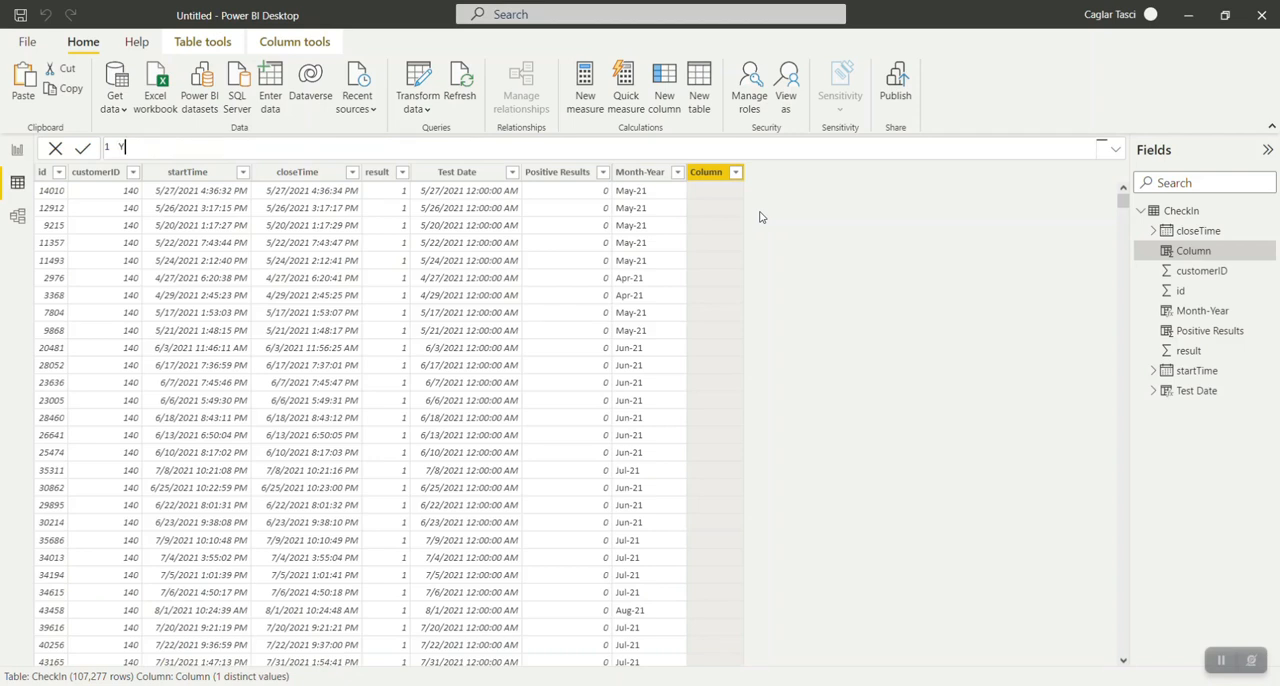
pyautogui.write('ear-Month Code =')
# Define Year-Month Code with the formula FORMAT(CheckIn[Test Date], "YYYYMM").
pyautogui.write('FORMAT(')
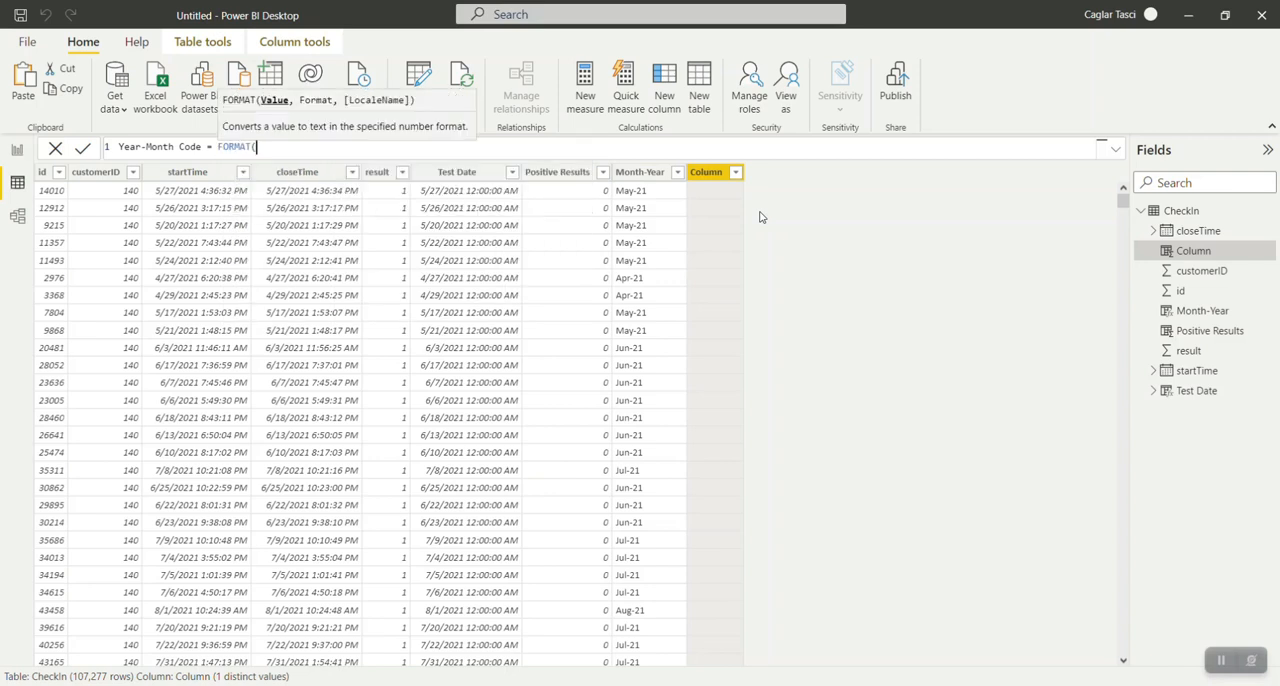
pyautogui.write('ch')
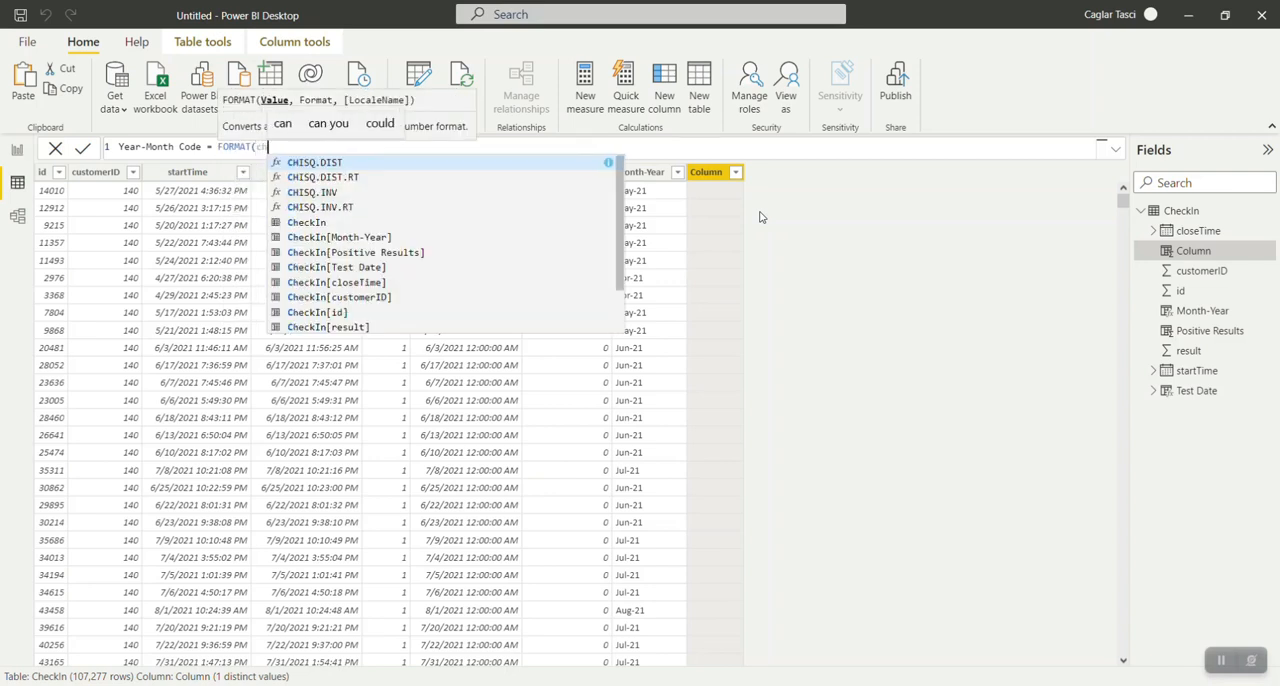
pyautogui.write('e')
pyautogui.press('Down')
pyautogui.press('Down')
pyautogui.press('Down')
pyautogui.press('Down')
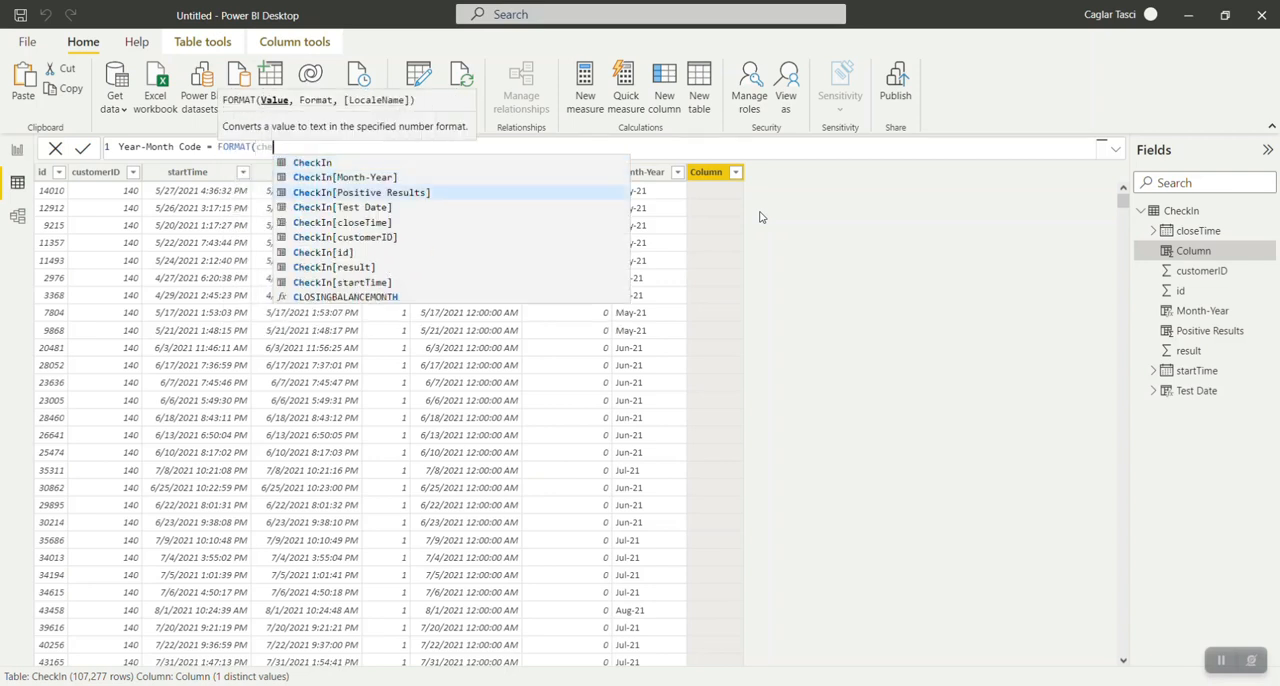
pyautogui.press('Down')
pyautogui.press('Down')
pyautogui.press('Down')
pyautogui.press('Up')
pyautogui.press('Up')
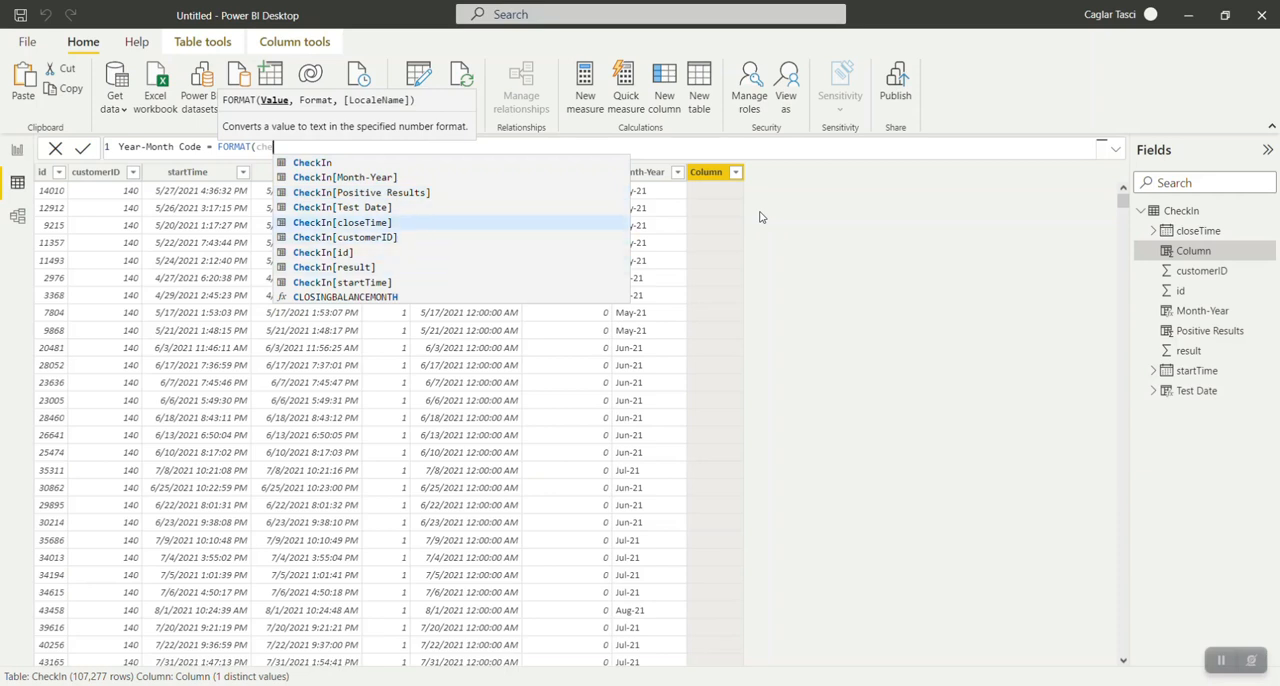
pyautogui.press('Up')
pyautogui.press('Up')
pyautogui.press('Tab')
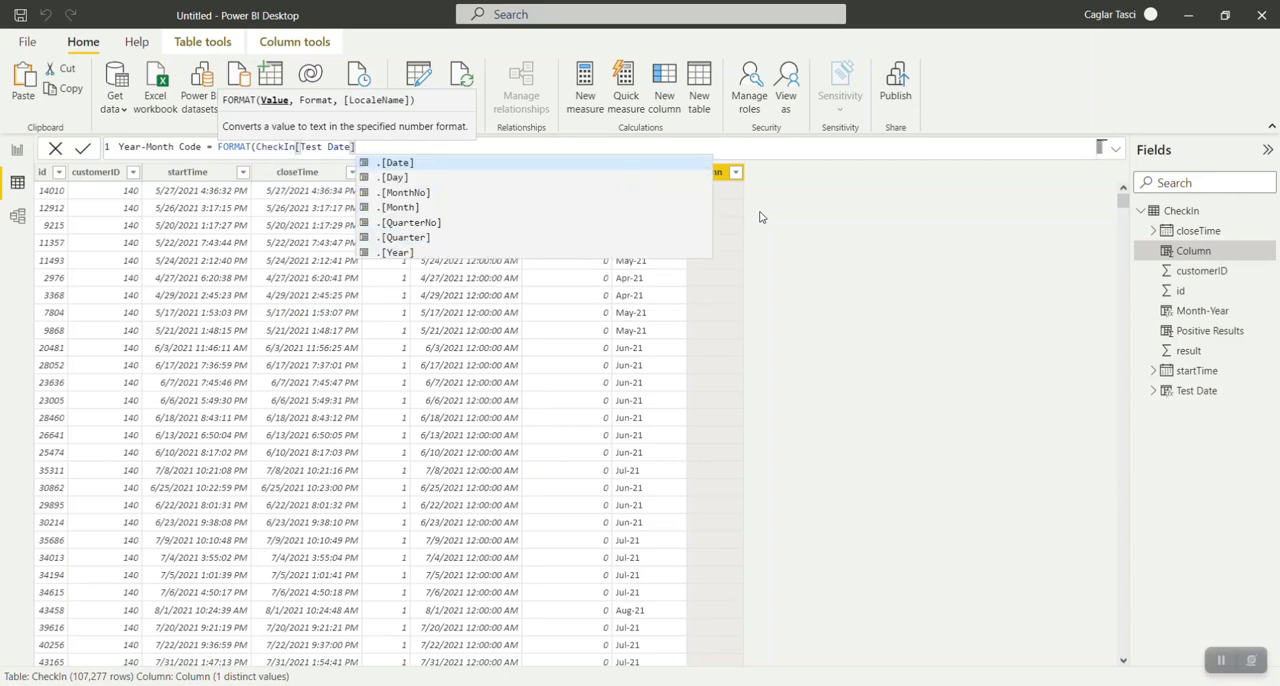
pyautogui.write(', "')
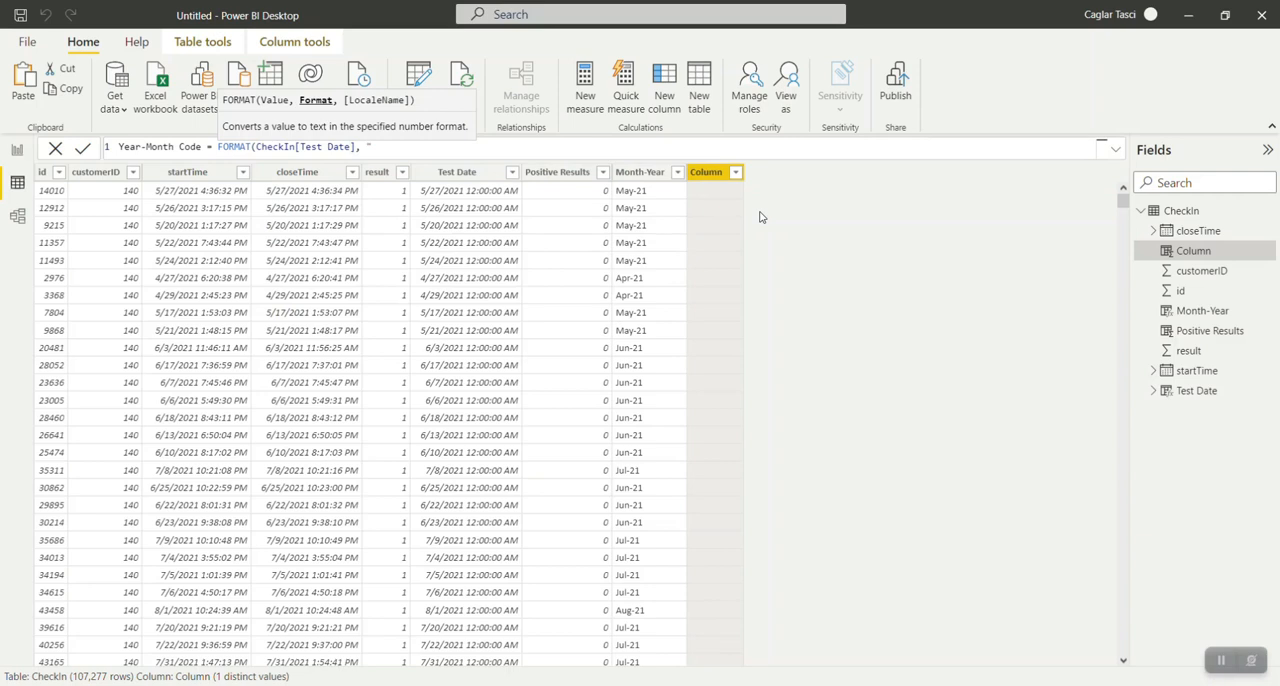
pyautogui.write('YYYY')
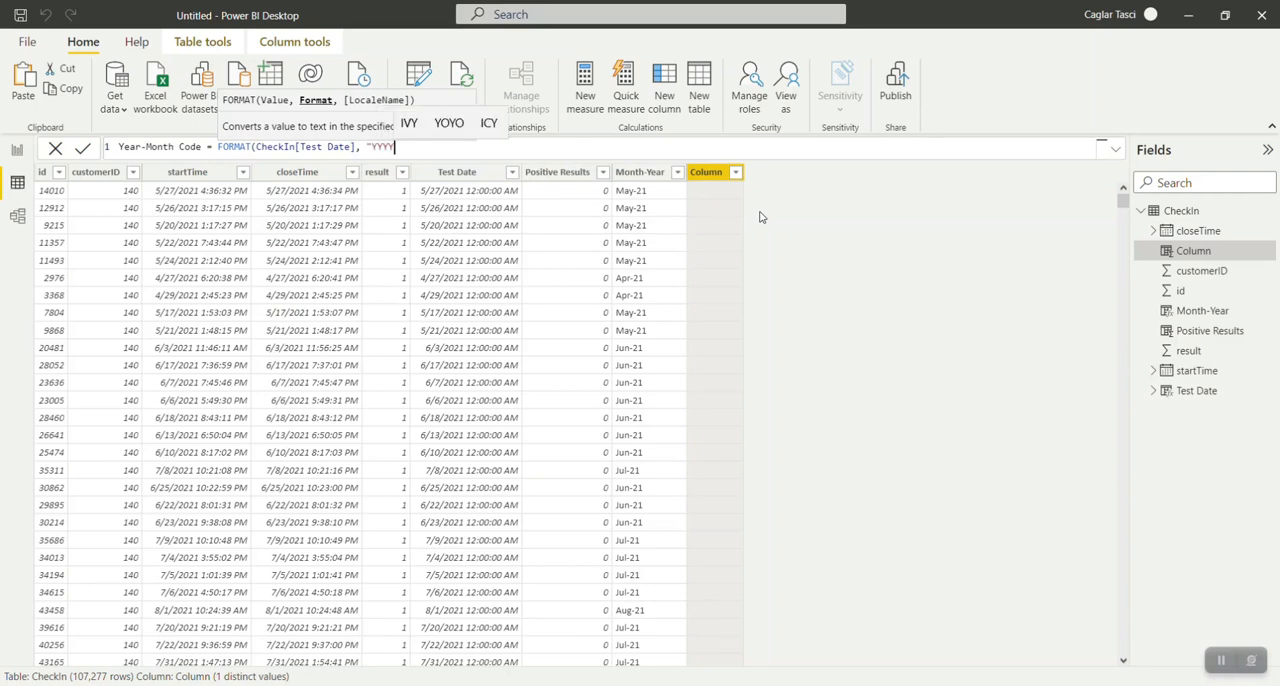
pyautogui.write('MM")')
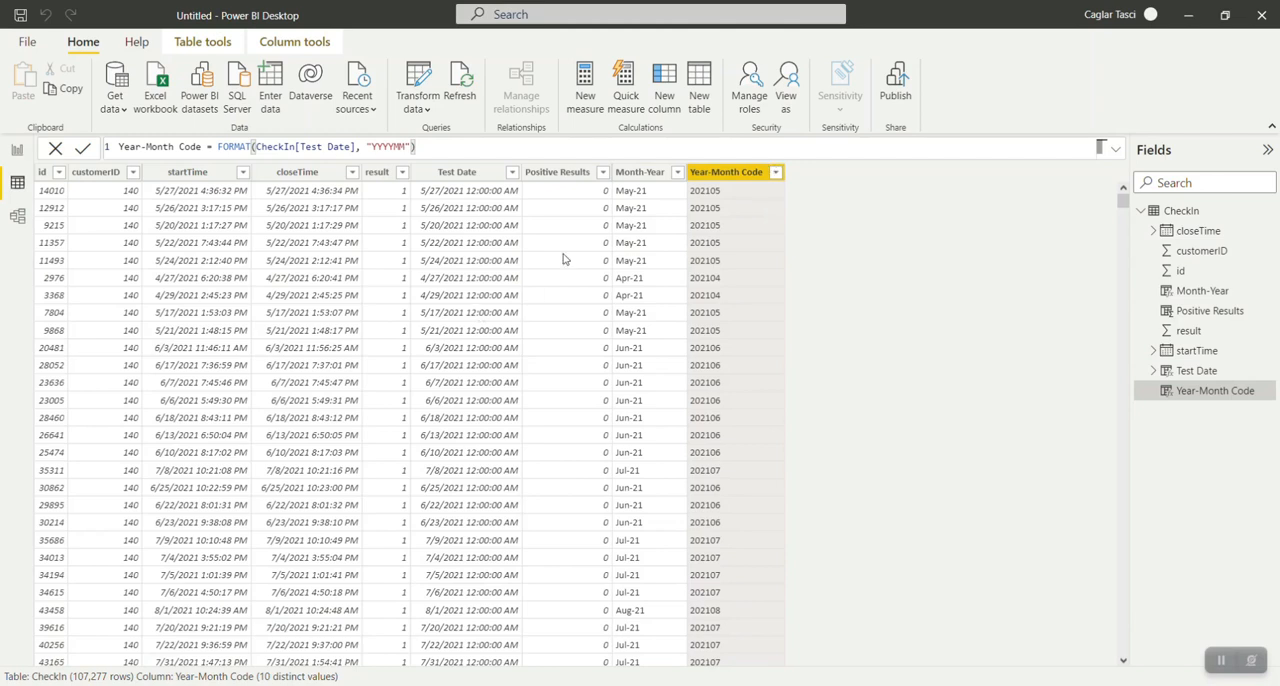
# Set the Month-Year column to be sorted by the Year-Month Code column.
pyautogui.click(636, 174)
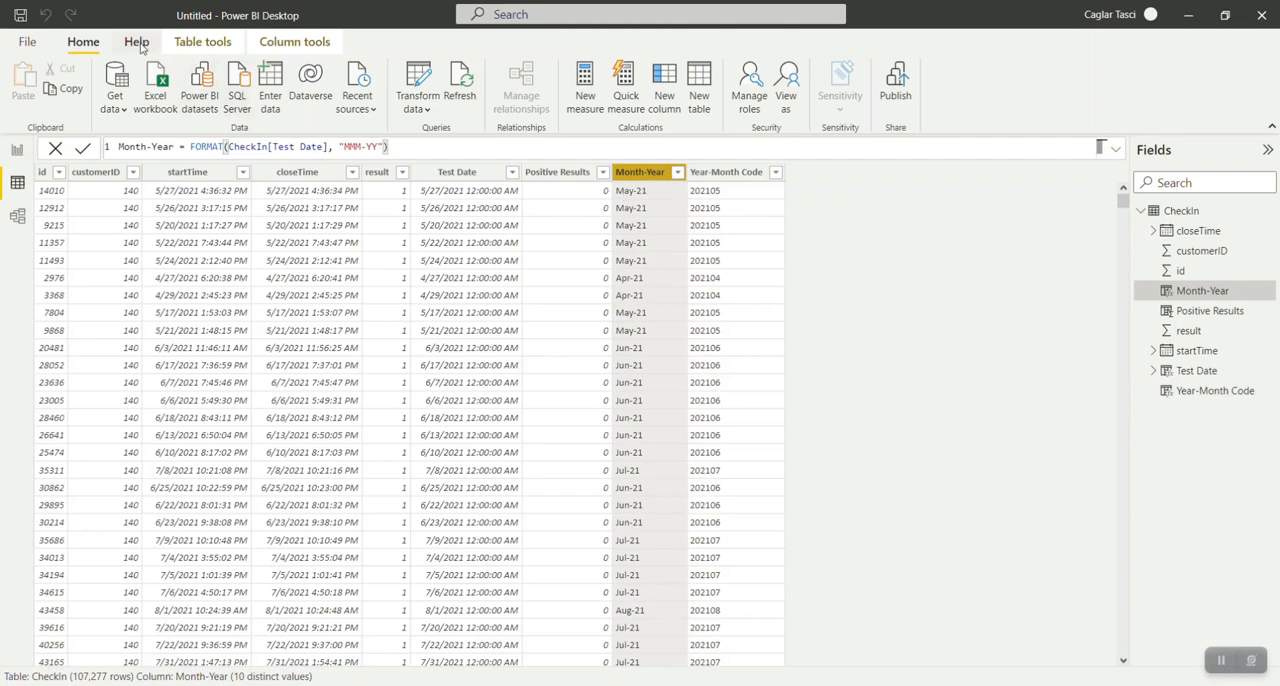
pyautogui.click(222, 44)
pyautogui.click(290, 43)
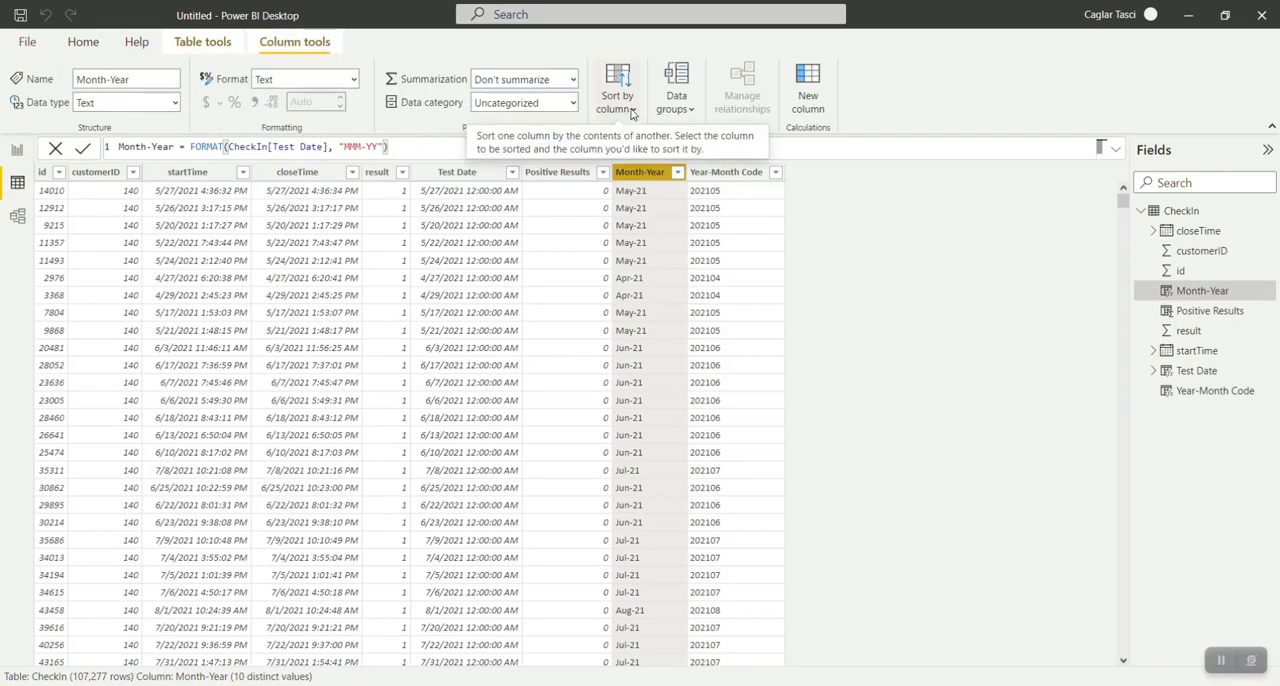
pyautogui.click(631, 112)
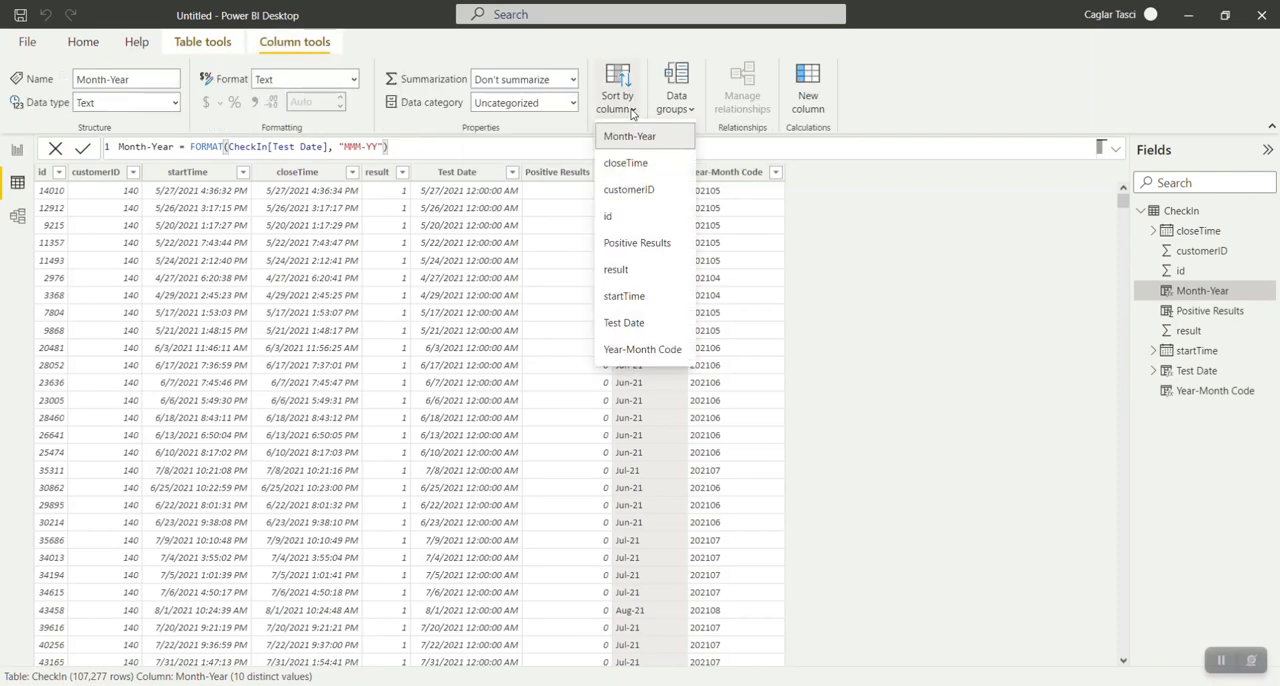
pyautogui.click(645, 348)
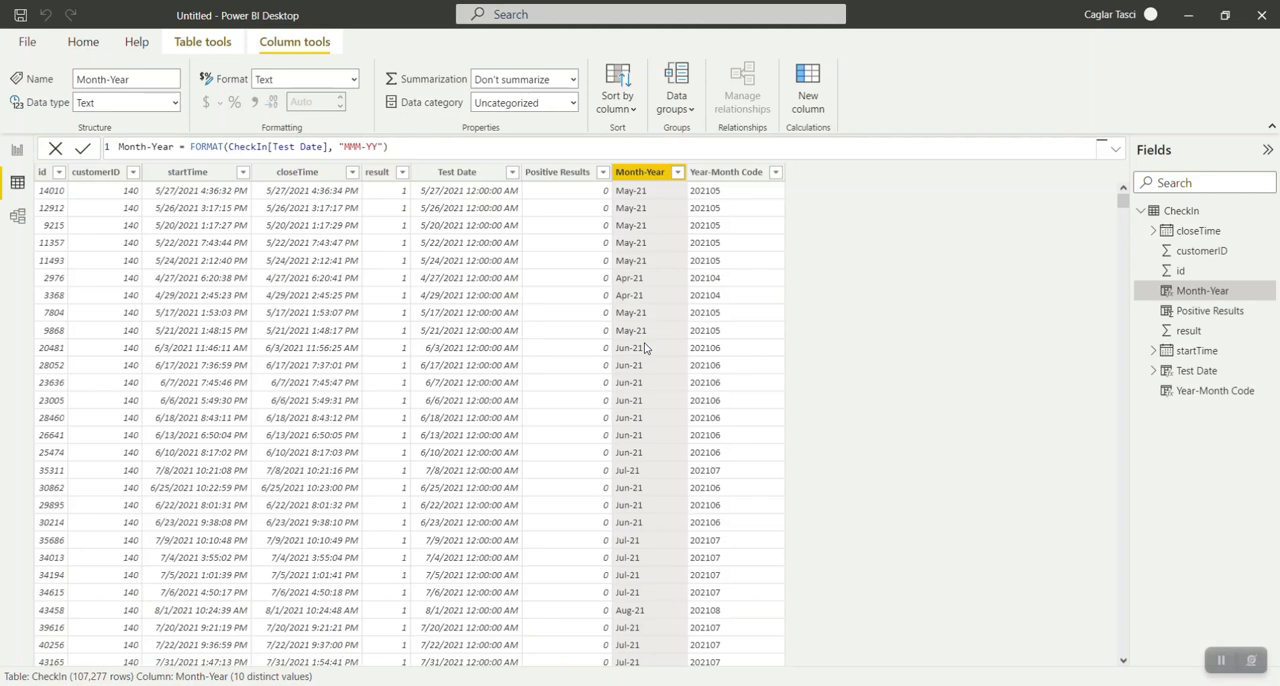
# Sort the table by Year-Month Code in ascending order and hide that column in report view.
pyautogui.click(743, 176)
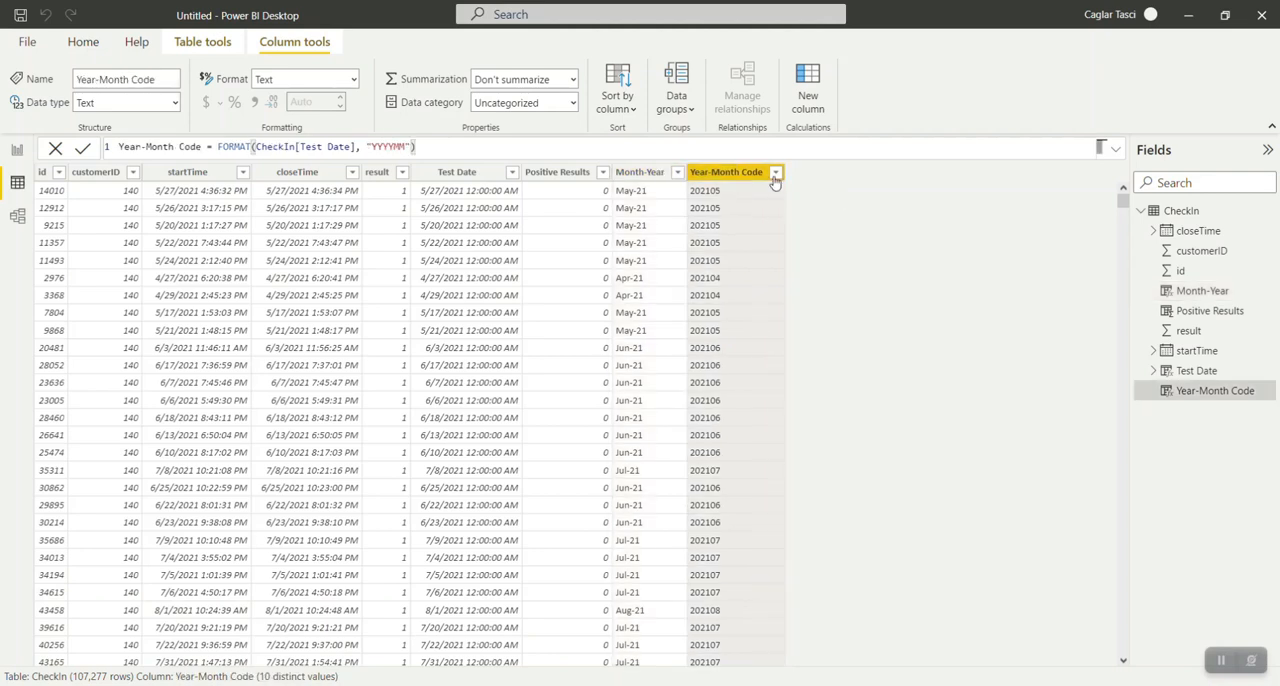
pyautogui.click(776, 172)
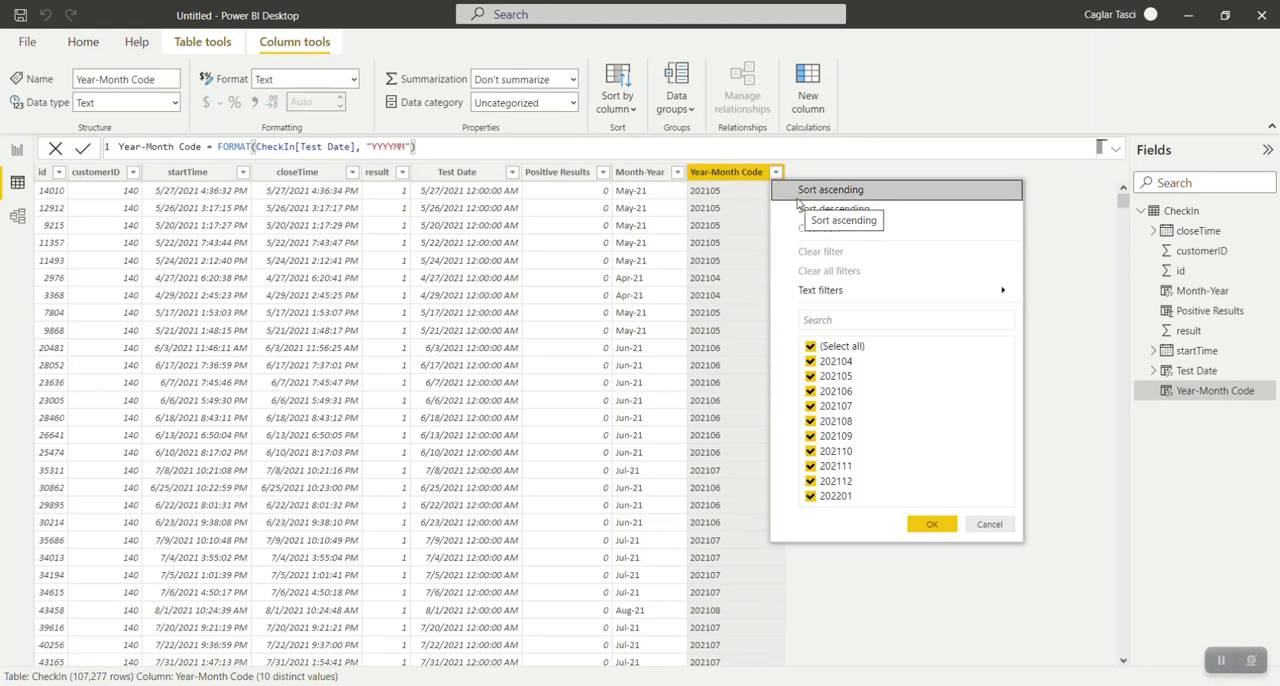
pyautogui.click(798, 210)
pyautogui.click(776, 172)
pyautogui.click(800, 190)
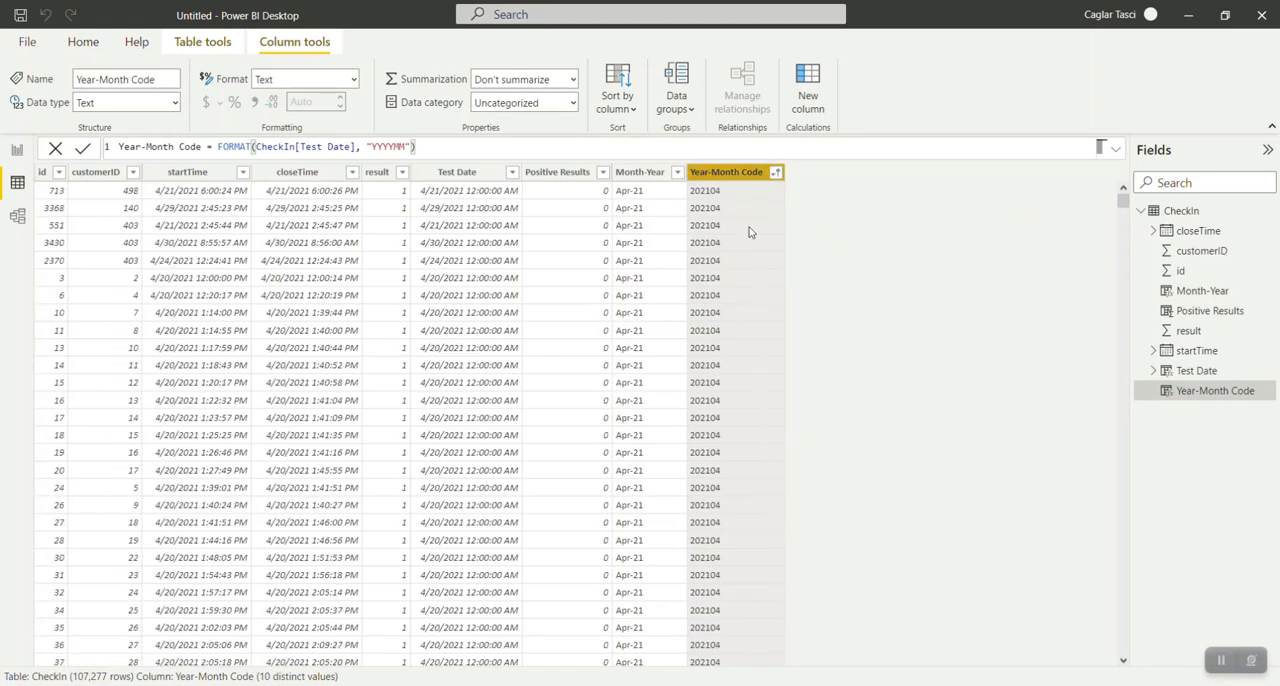
pyautogui.rightClick(707, 178)
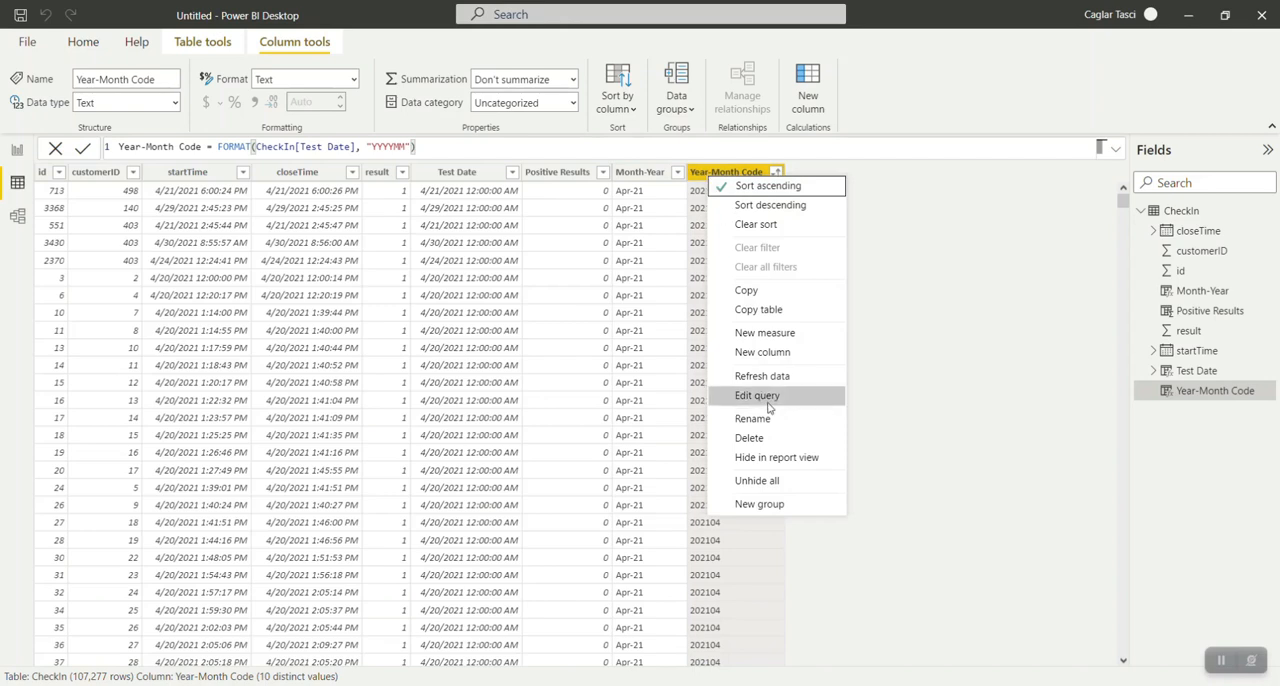
pyautogui.click(753, 462)
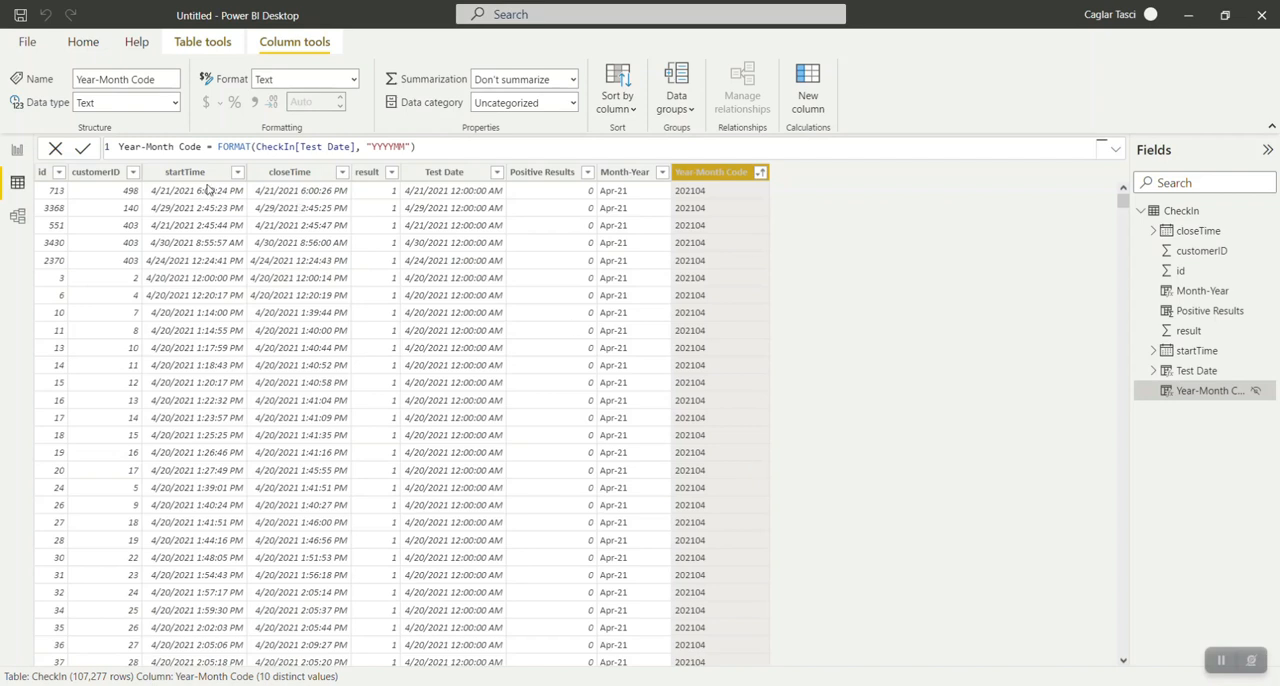
# Add a calculated column named Test Time to the CheckIn table.
pyautogui.click(202, 41)
pyautogui.click(412, 95)
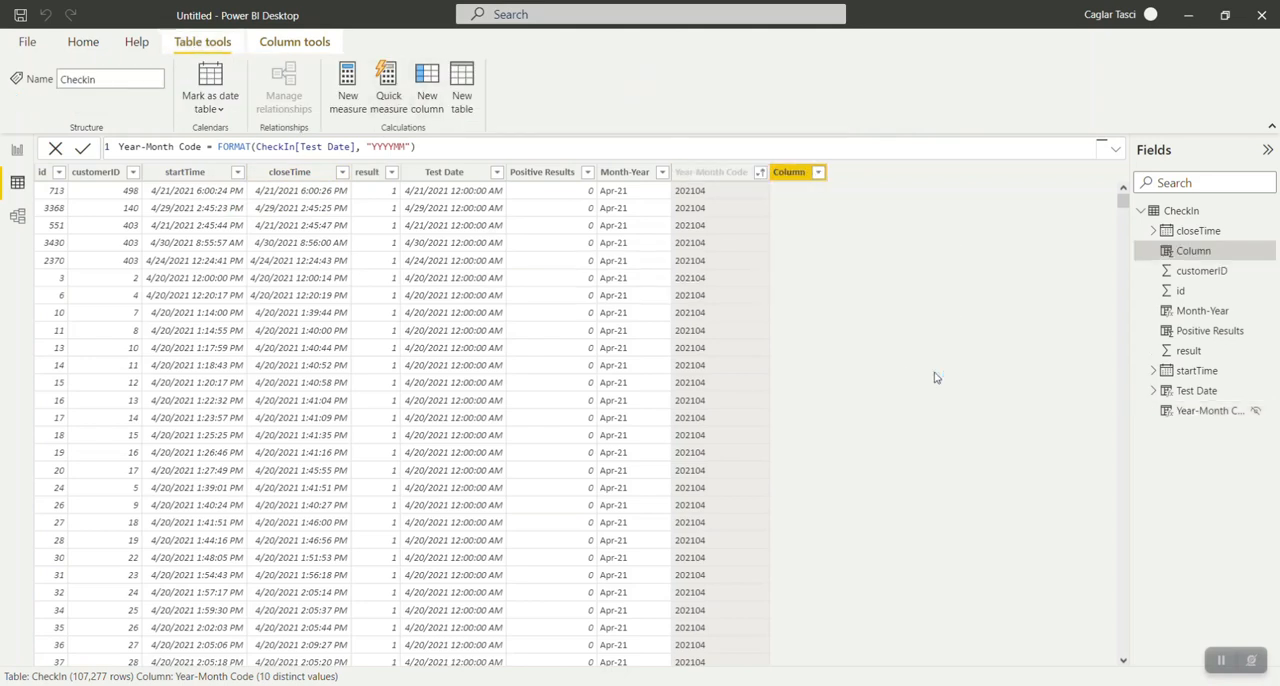
pyautogui.write('Test Time')
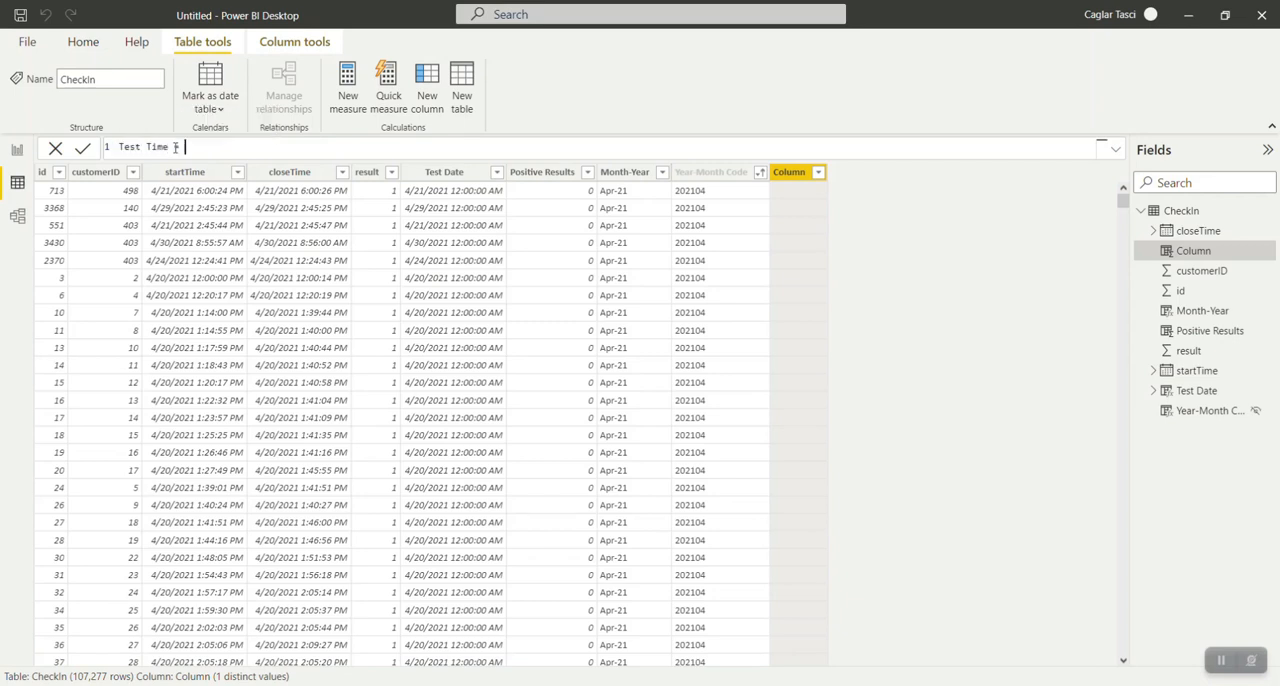
pyautogui.write(' = FORMAT(')
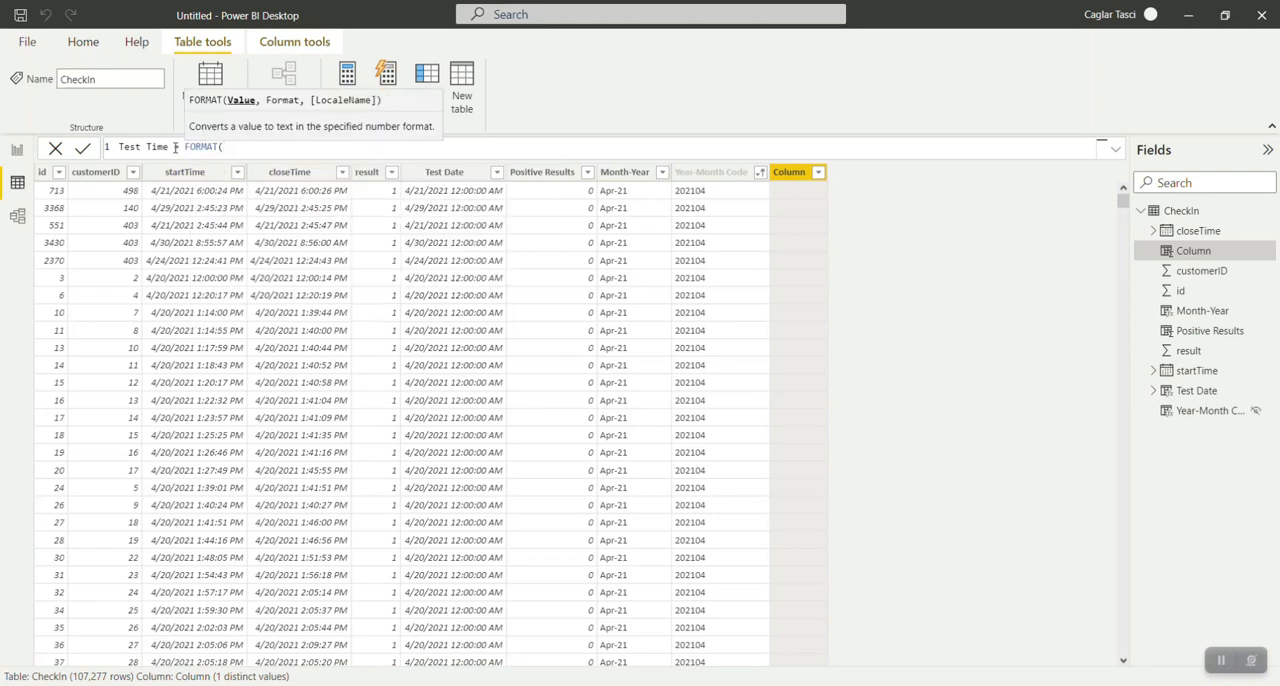
pyautogui.write('che')
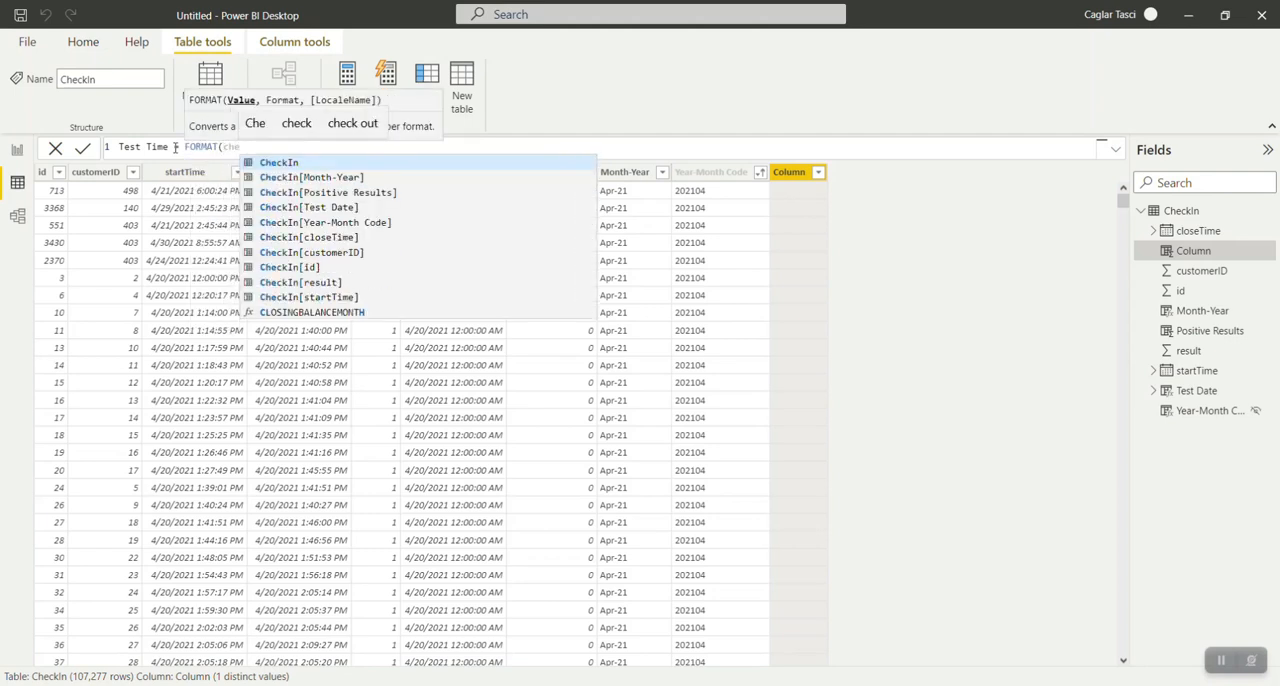
# Define Test Time with the formula FORMAT(CheckIn[startTime], "hh:mm:ss").
pyautogui.press('Down')
pyautogui.press('Down')
pyautogui.press('Down')
pyautogui.press('Down')
pyautogui.press('Down')
pyautogui.press('Down')
pyautogui.press('Down')
pyautogui.press('Down')
pyautogui.press('Down')
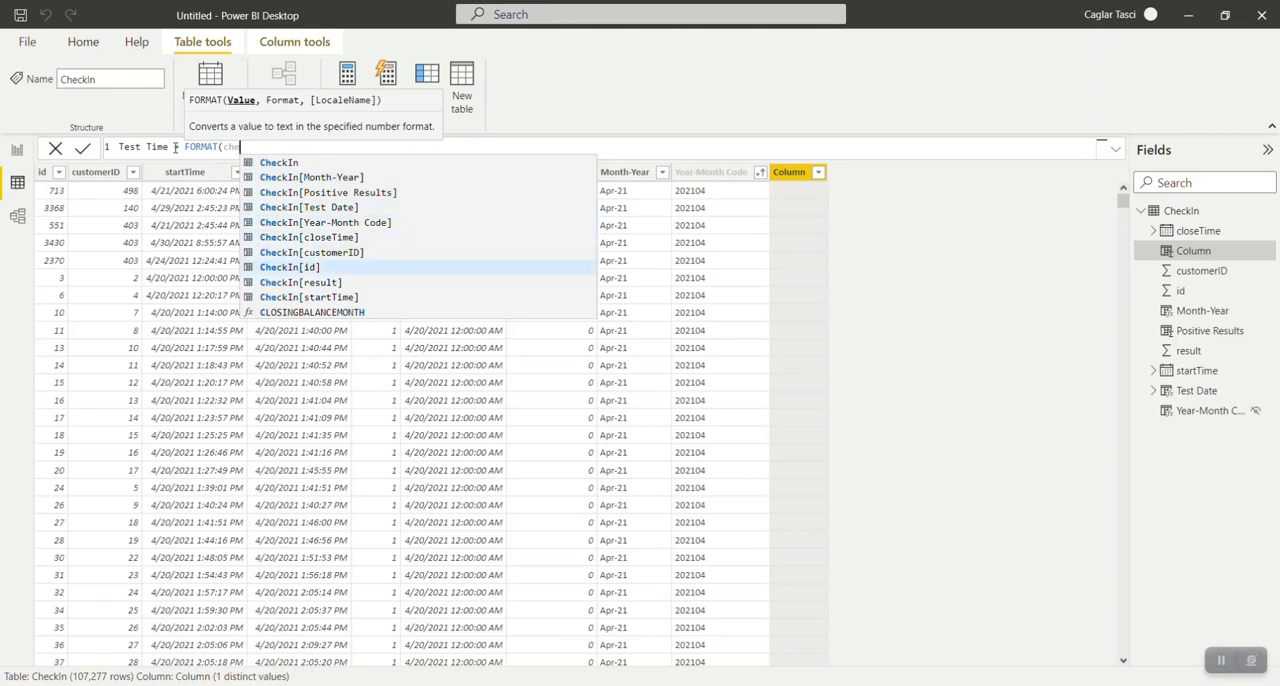
pyautogui.press('Tab')
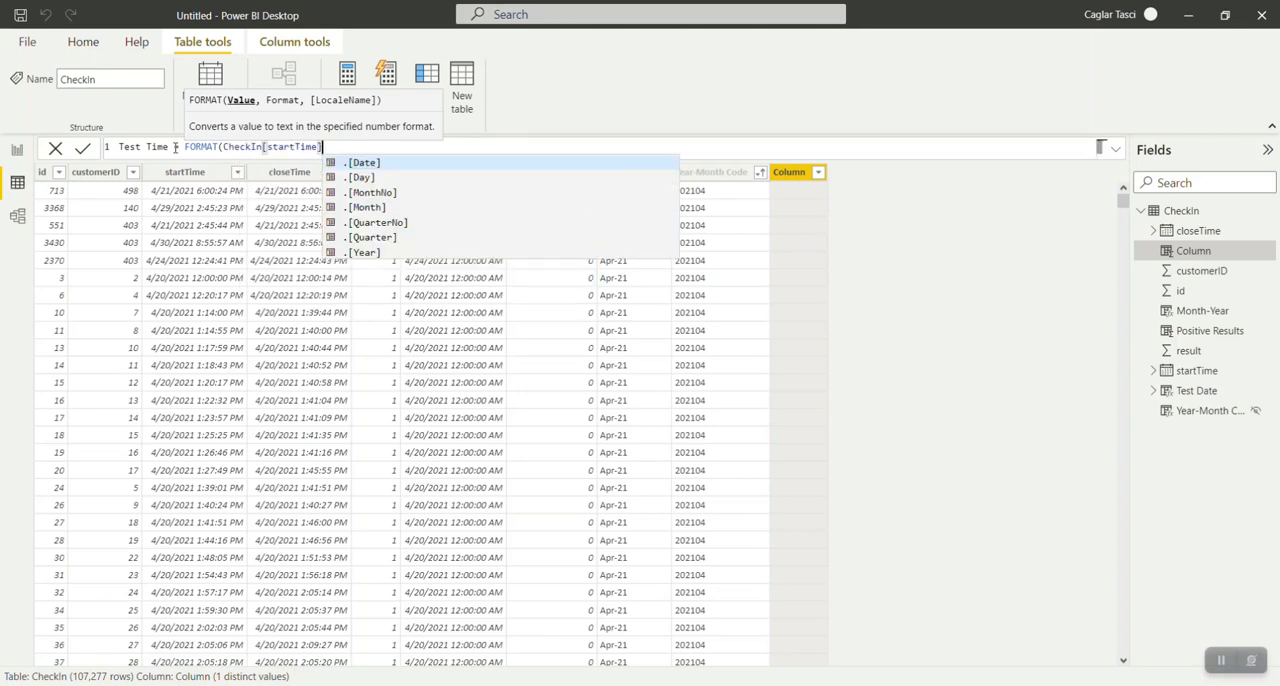
pyautogui.write(', ')
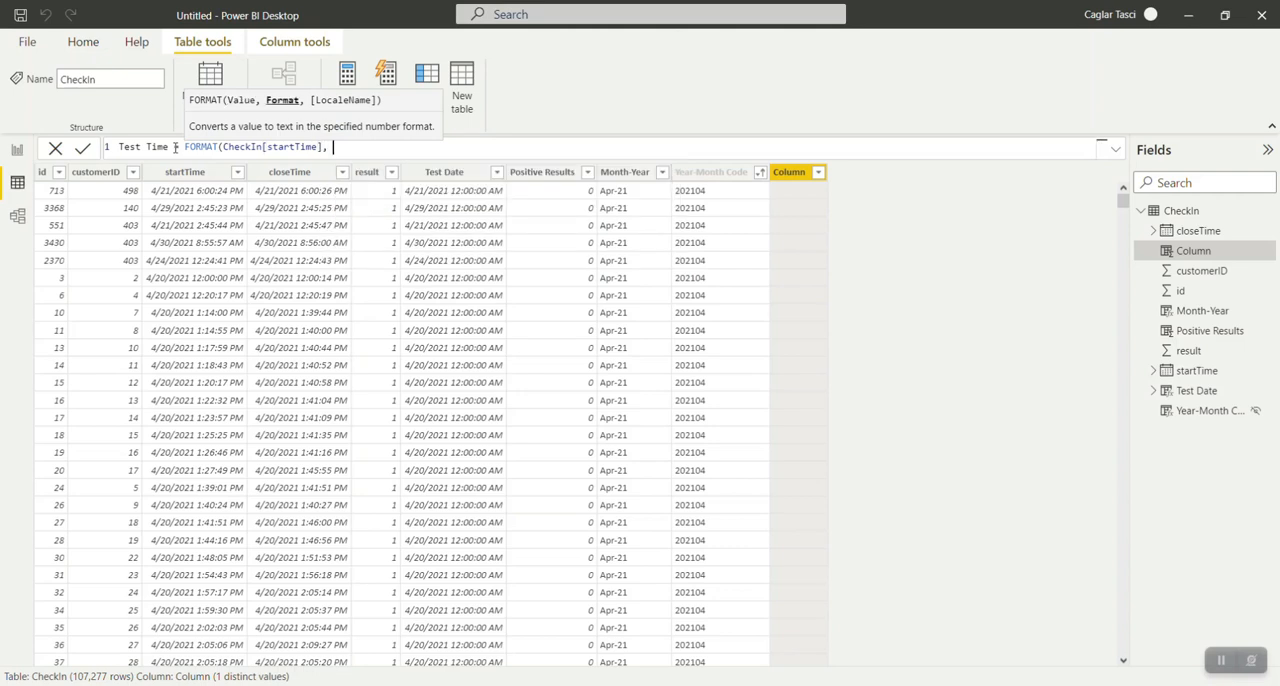
pyautogui.write('"hh')
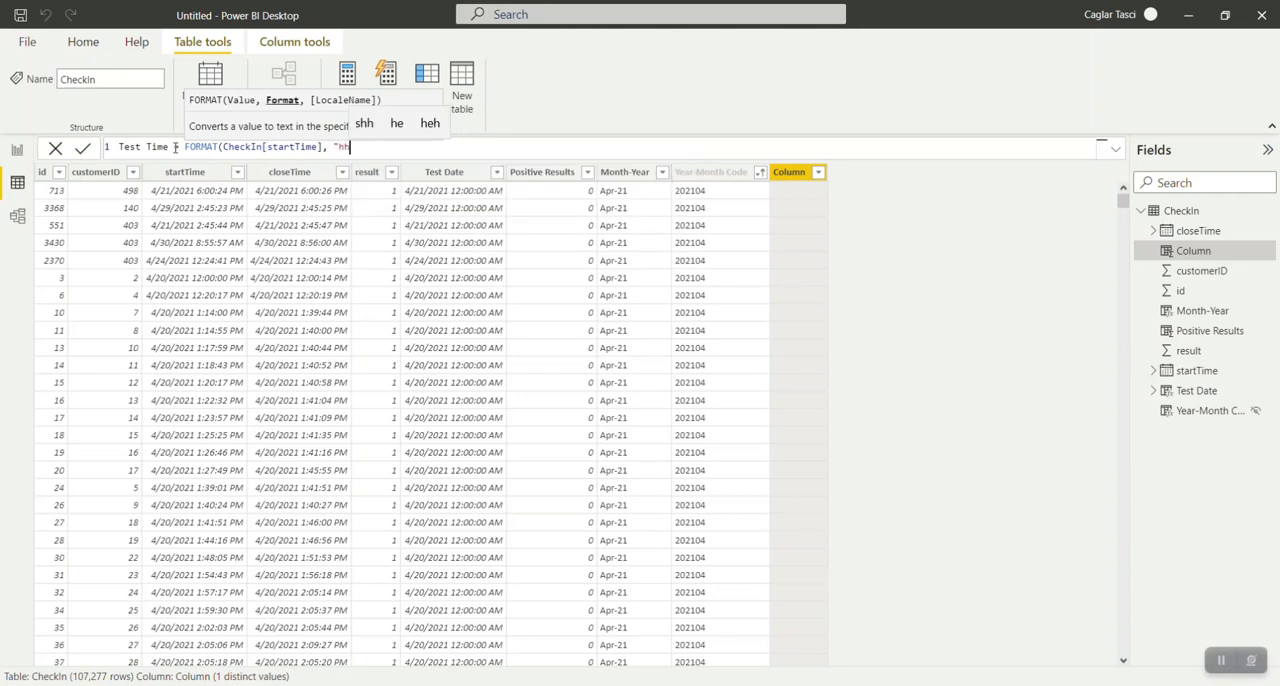
pyautogui.write(':mm')
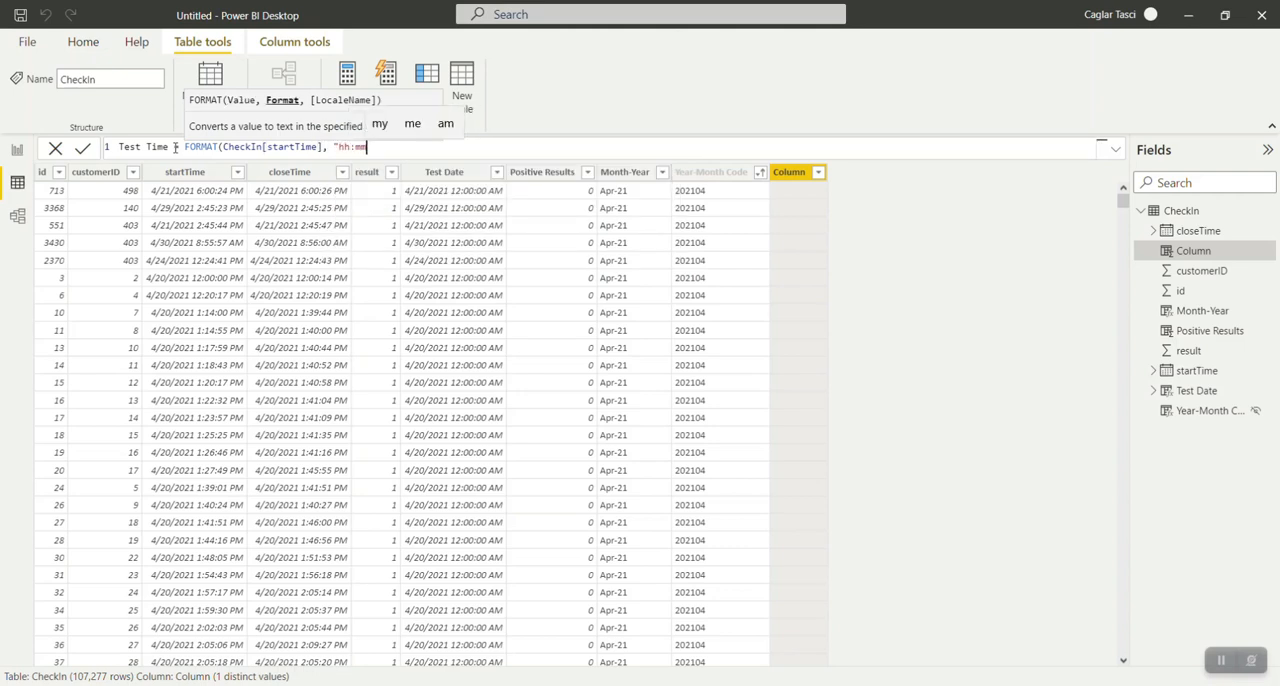
pyautogui.write(':ss")')
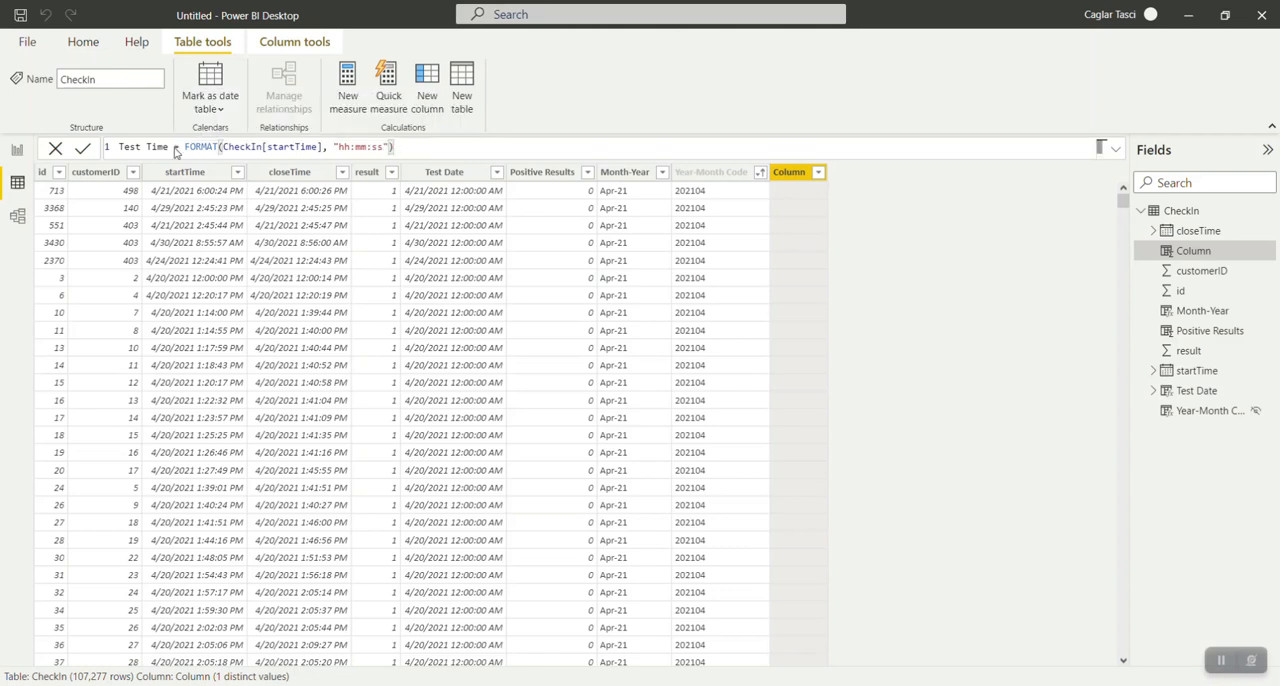
pyautogui.press('Return')
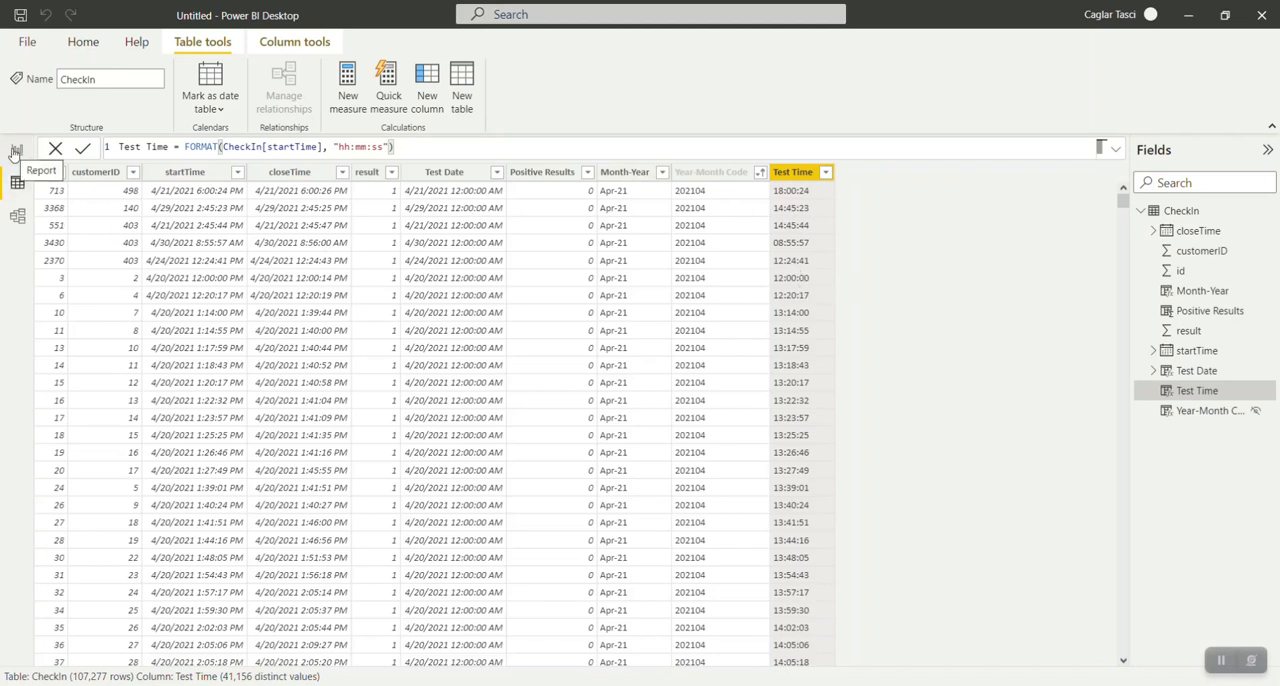
# Switch to the model view and examine the CheckIn table's column list and the closeTime column's properties.
pyautogui.click(20, 220)
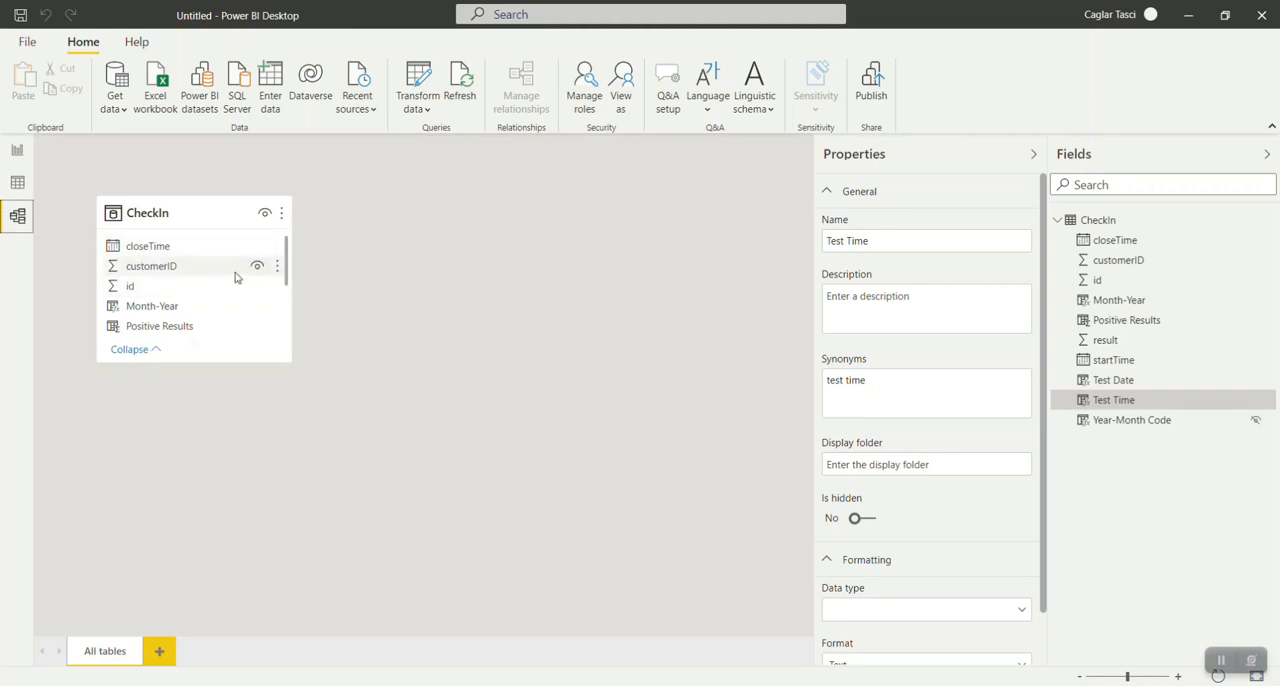
pyautogui.scroll(-3, 172, 288)
pyautogui.scroll(3, 172, 288)
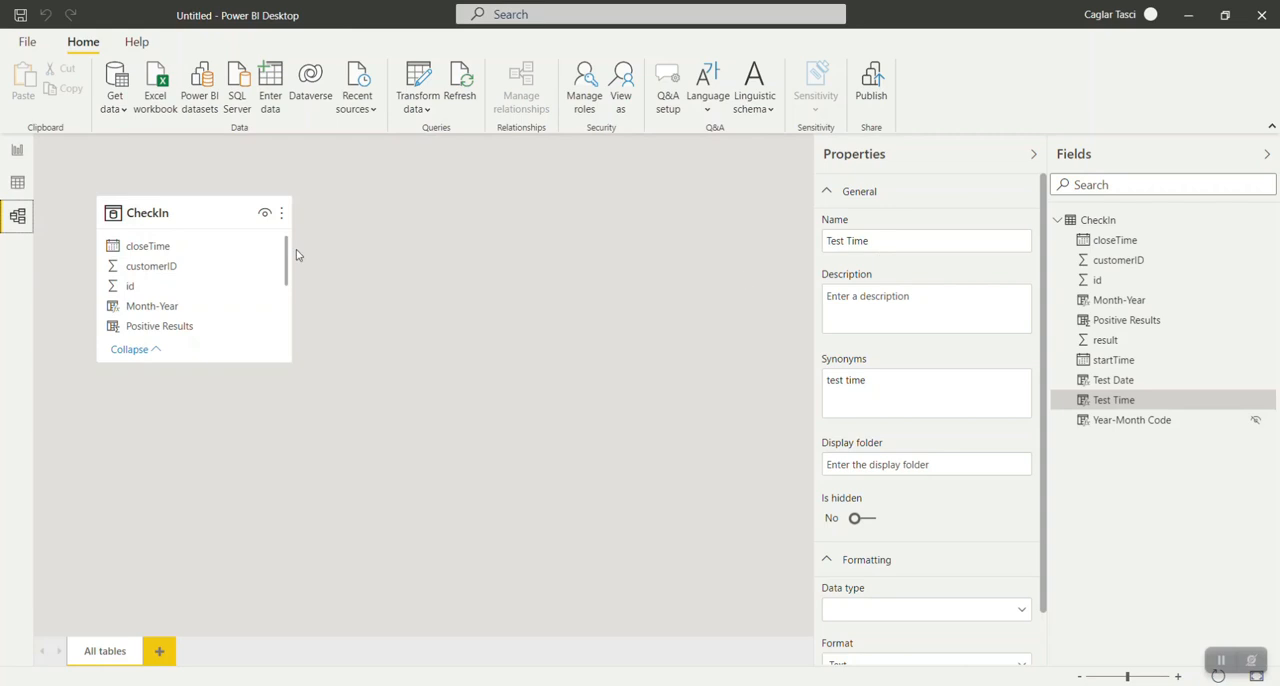
pyautogui.click(187, 248)
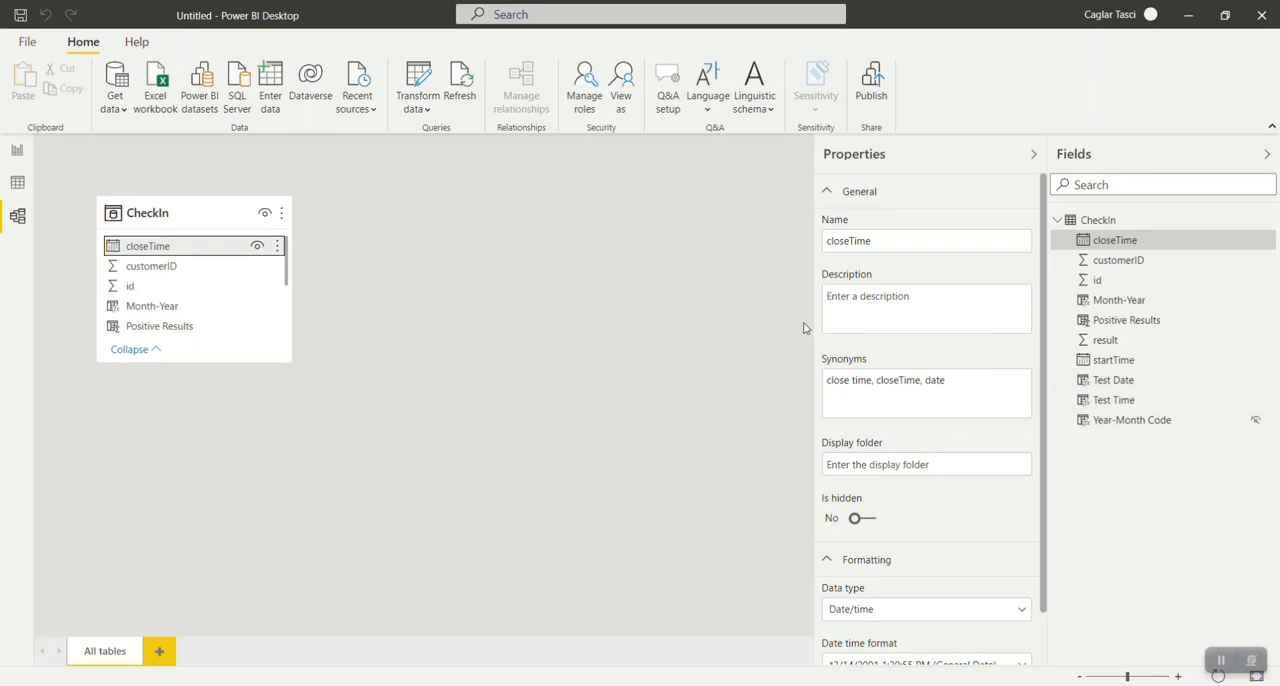
pyautogui.scroll(-2, 971, 451)
pyautogui.scroll(2, 971, 451)
pyautogui.scroll(-1, 912, 539)
# Examine the customerID column's available data types and its formatting properties in the model view.
pyautogui.click(187, 270)
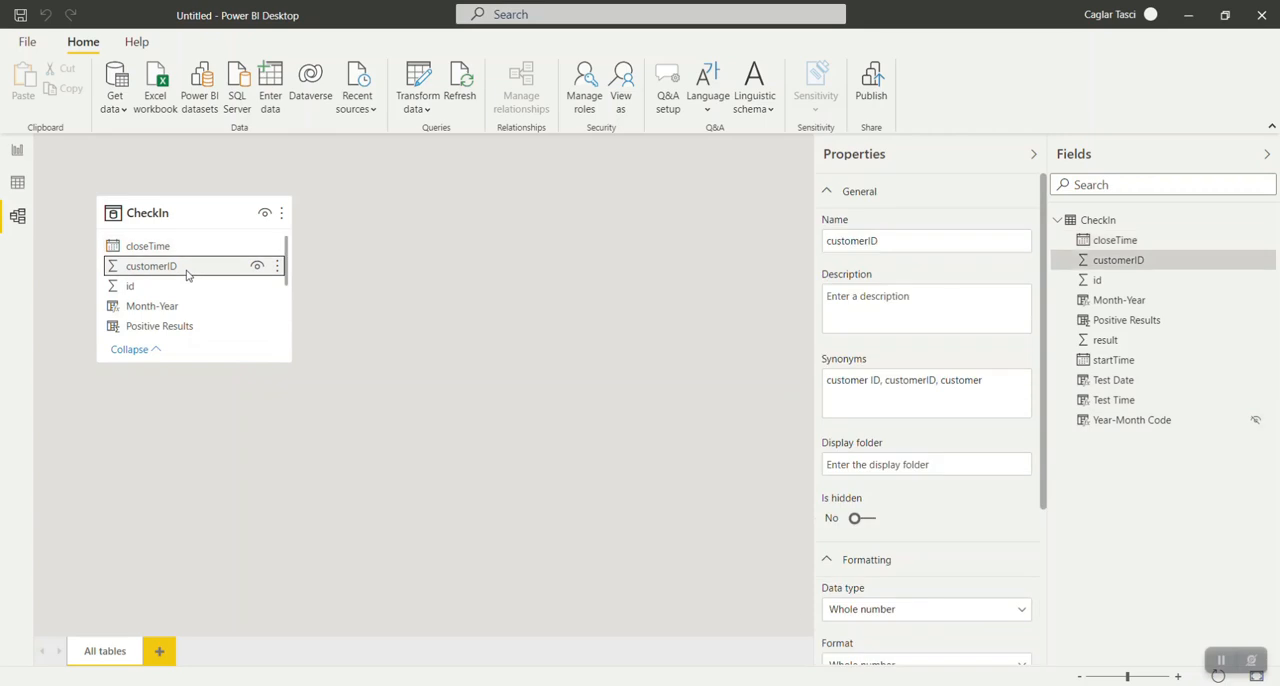
pyautogui.click(914, 606)
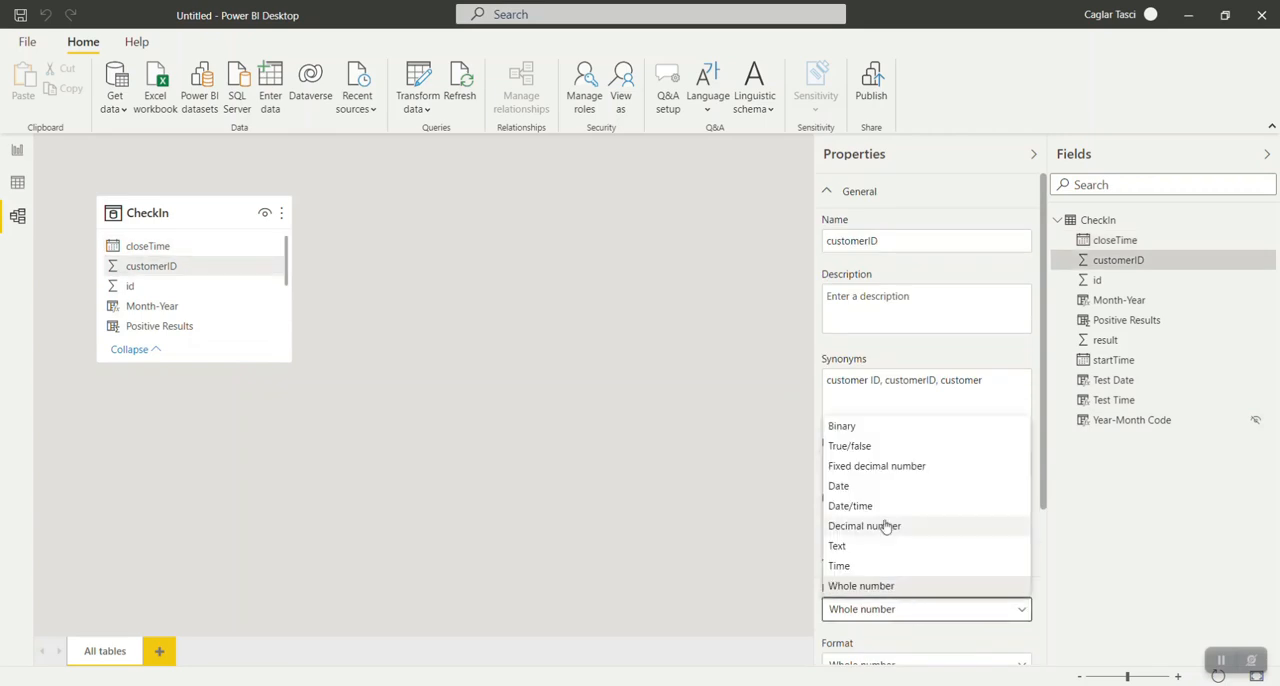
pyautogui.click(750, 493)
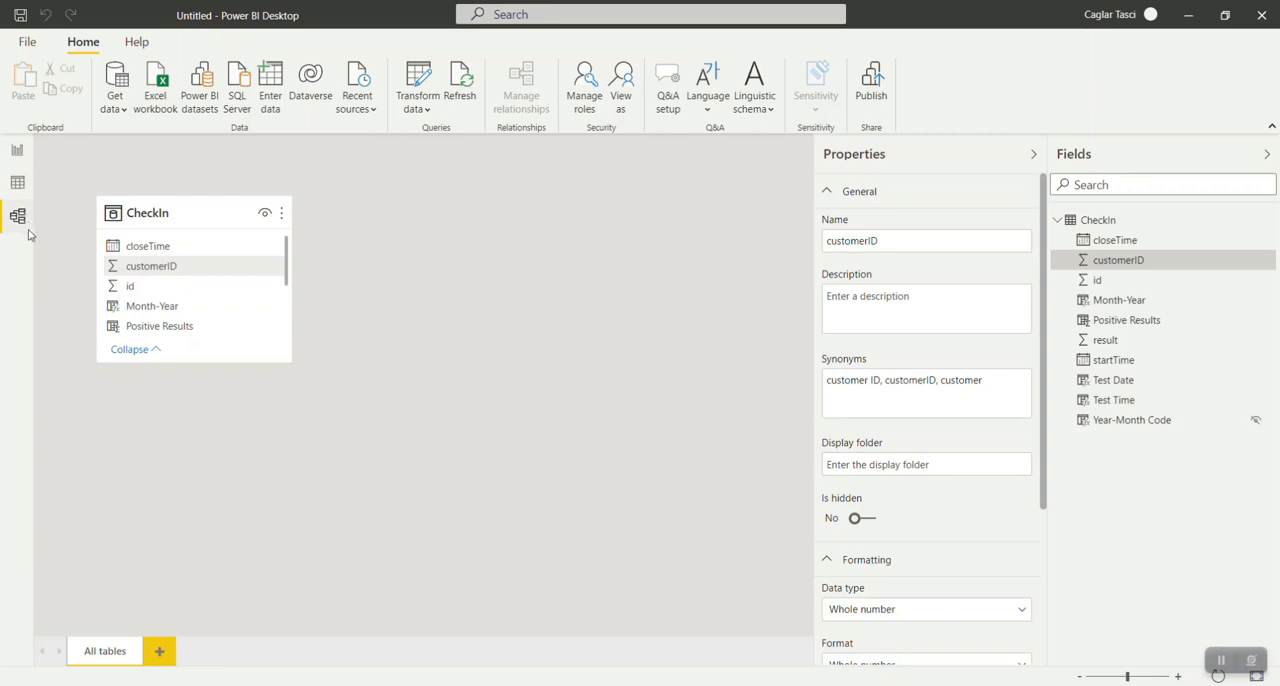
pyautogui.scroll(-1, 856, 488)
pyautogui.scroll(-3, 856, 488)
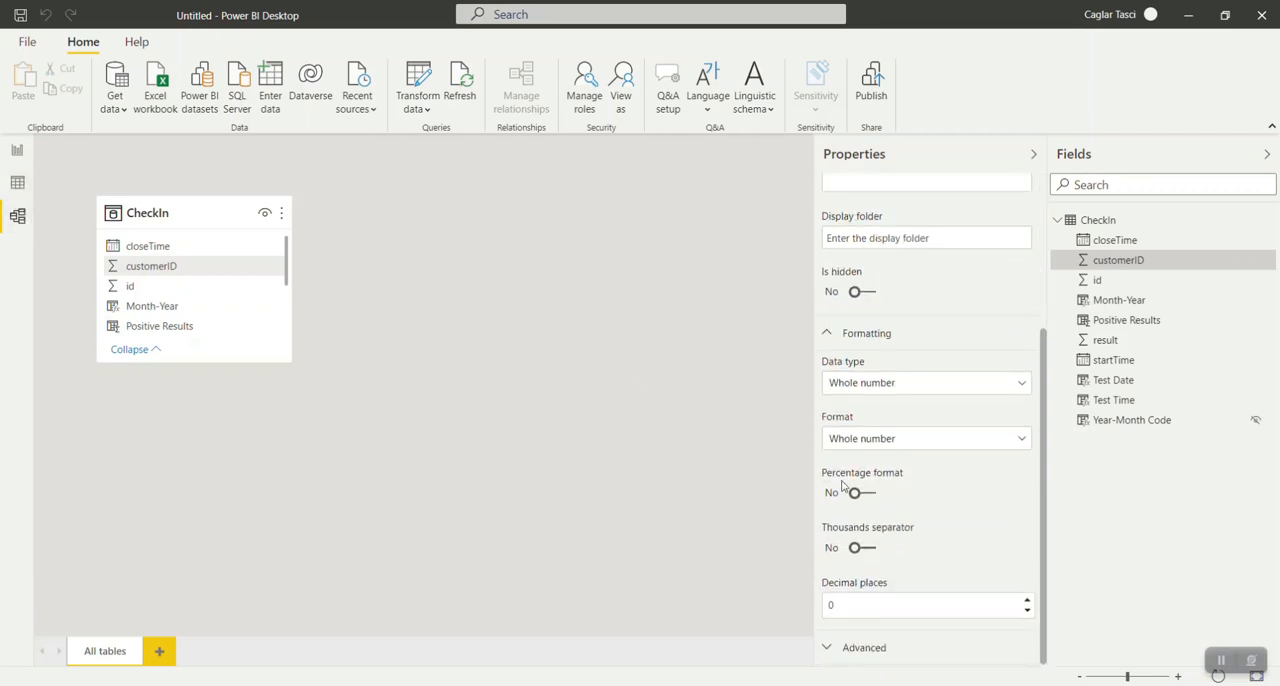
pyautogui.scroll(3, 1010, 500)
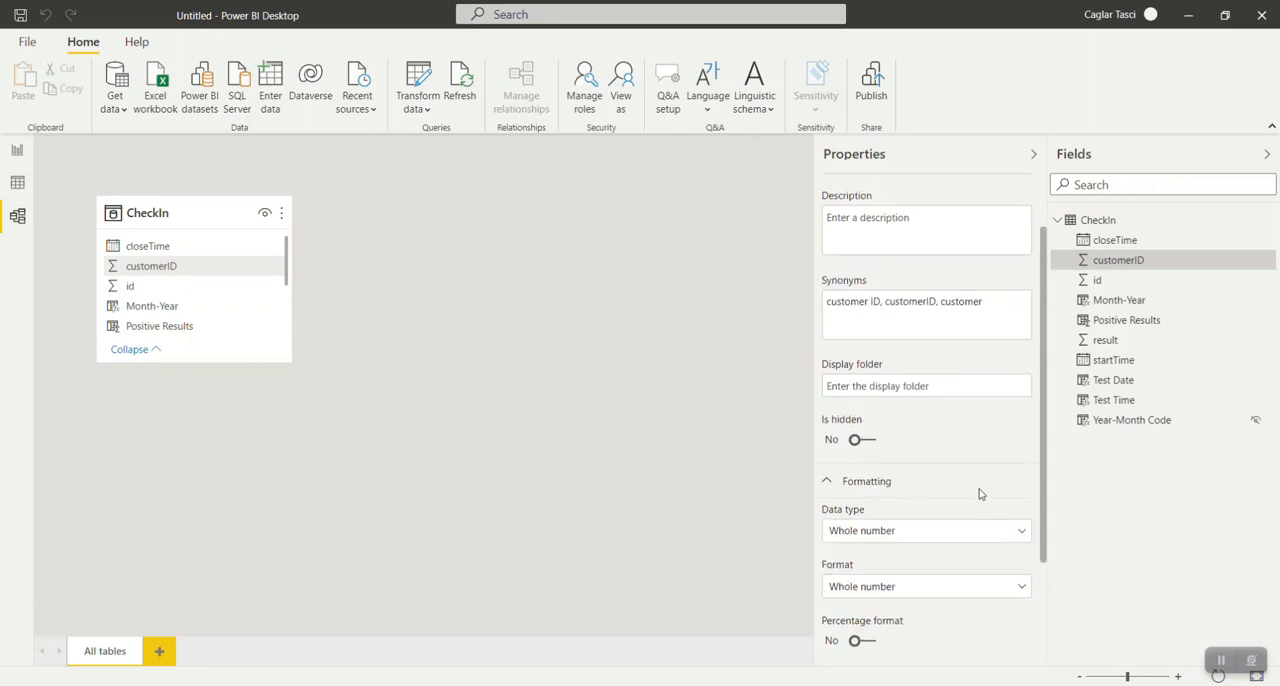
# Add a text box to the report page and resize it into a low, wide header across the page's upper edge.
pyautogui.click(17, 151)
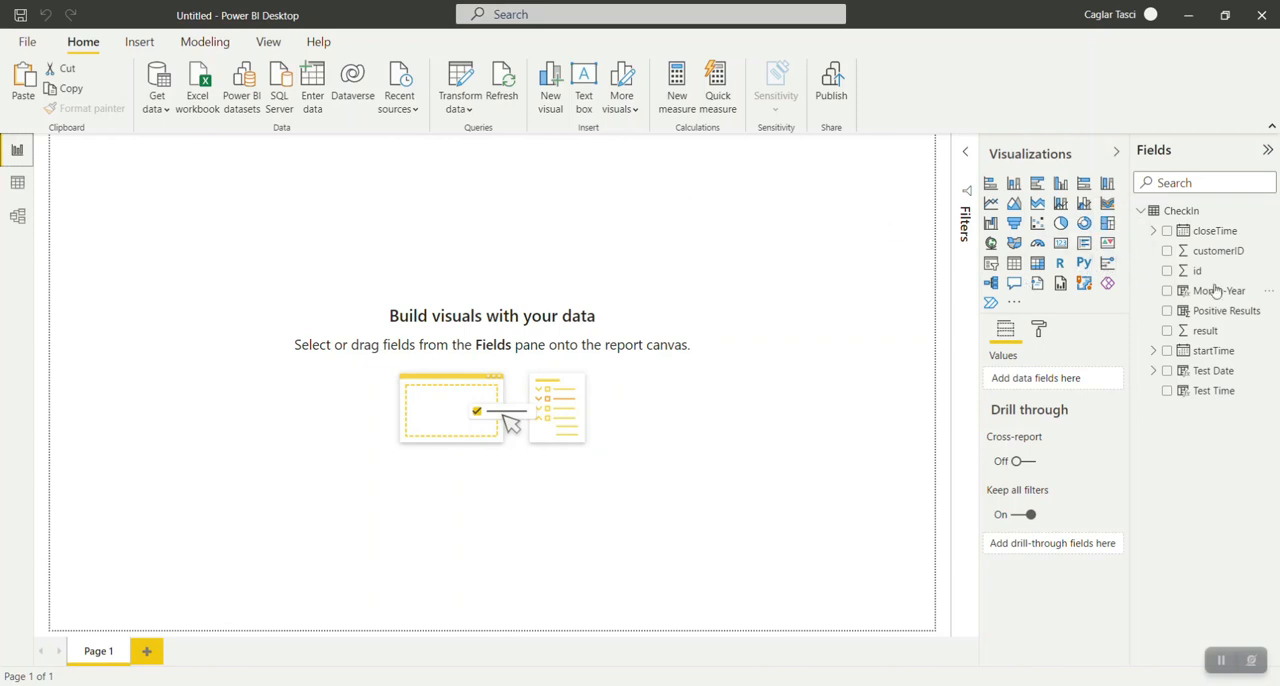
pyautogui.click(583, 86)
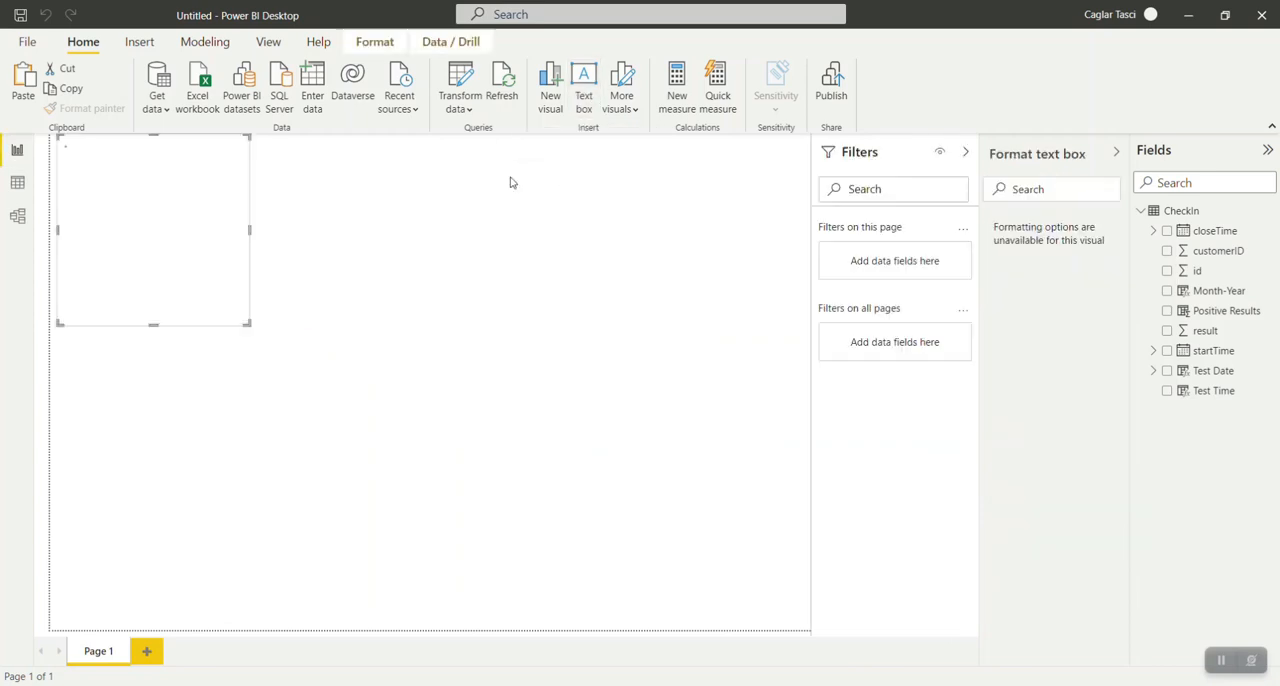
pyautogui.moveTo(124, 300); pyautogui.dragTo(129, 198)
pyautogui.moveTo(211, 166); pyautogui.dragTo(752, 210)
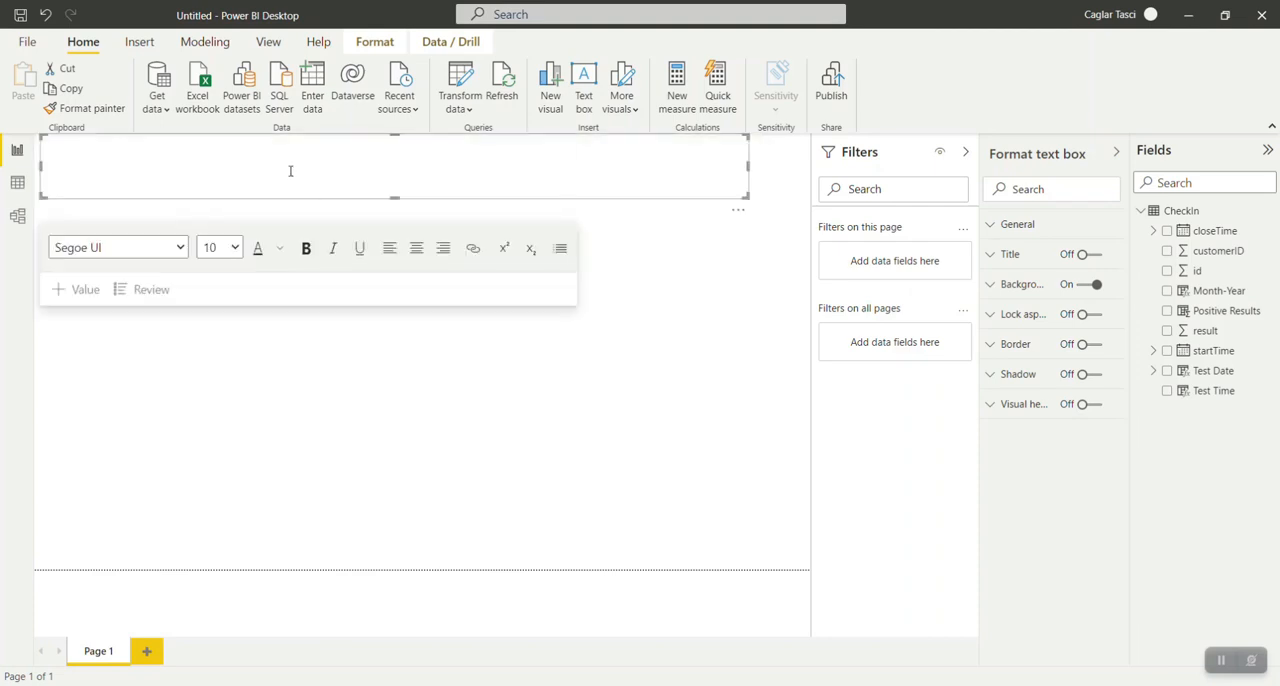
# Set the header text box's font size to 40 and centre its text.
pyautogui.click(206, 170)
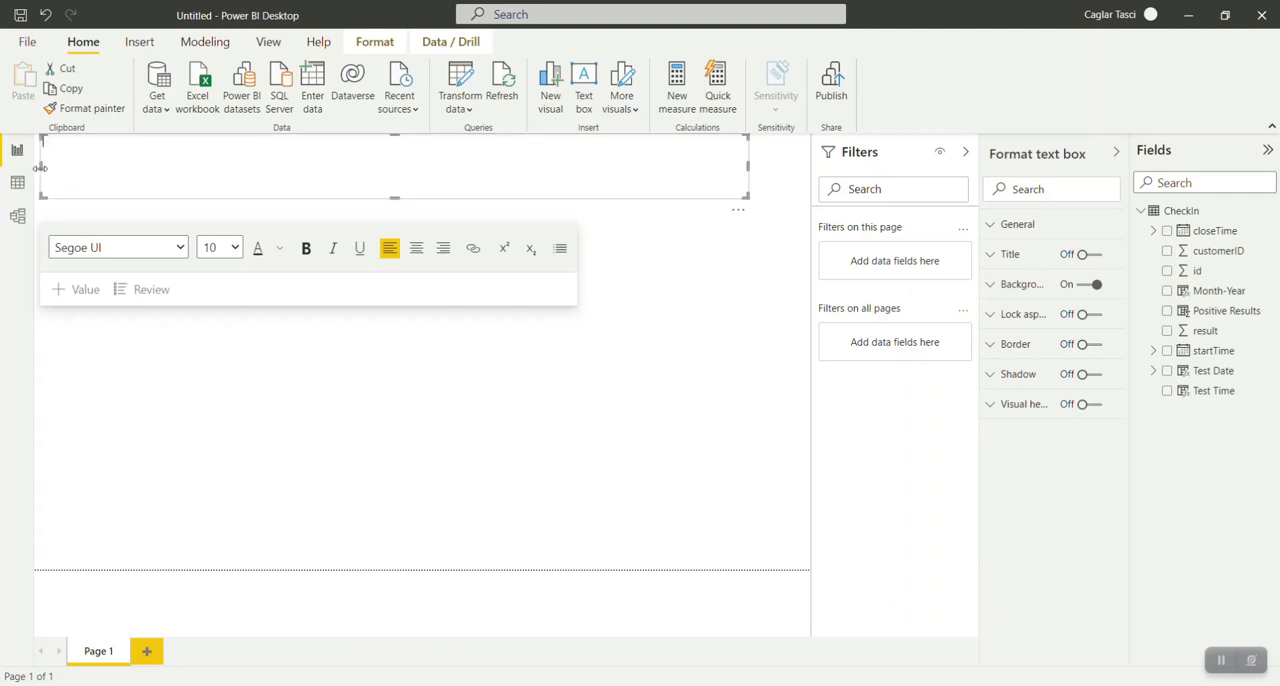
pyautogui.click(235, 249)
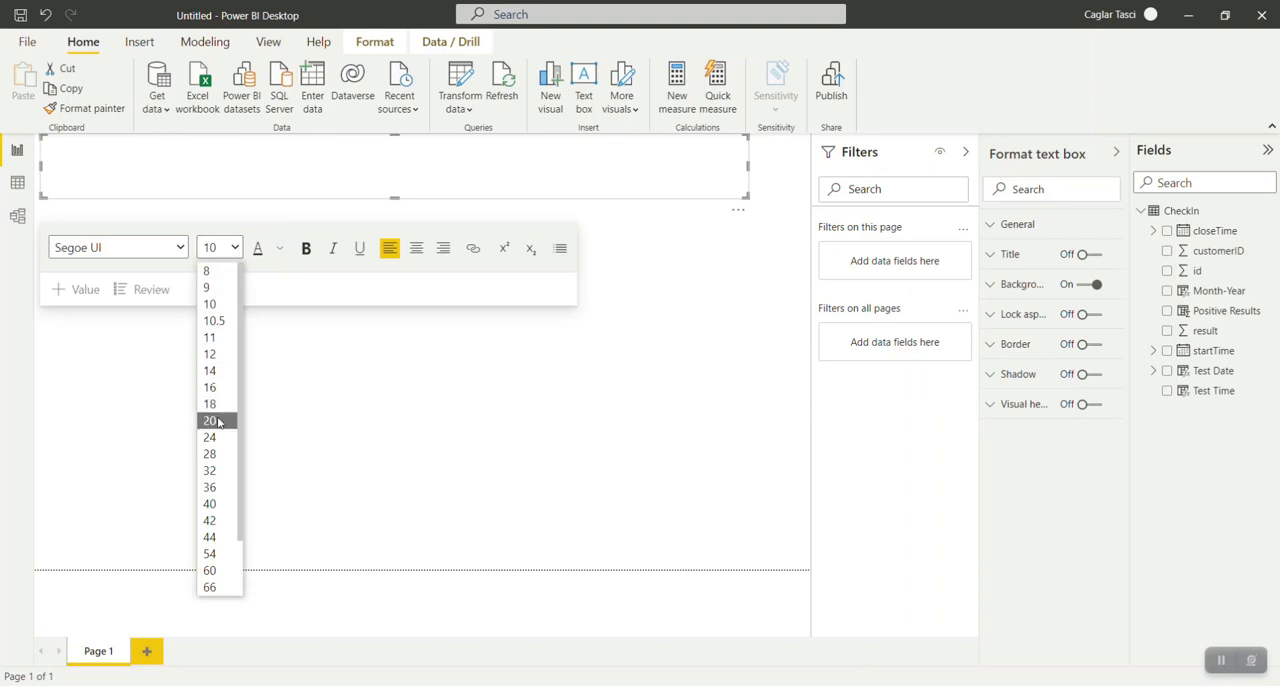
pyautogui.click(219, 504)
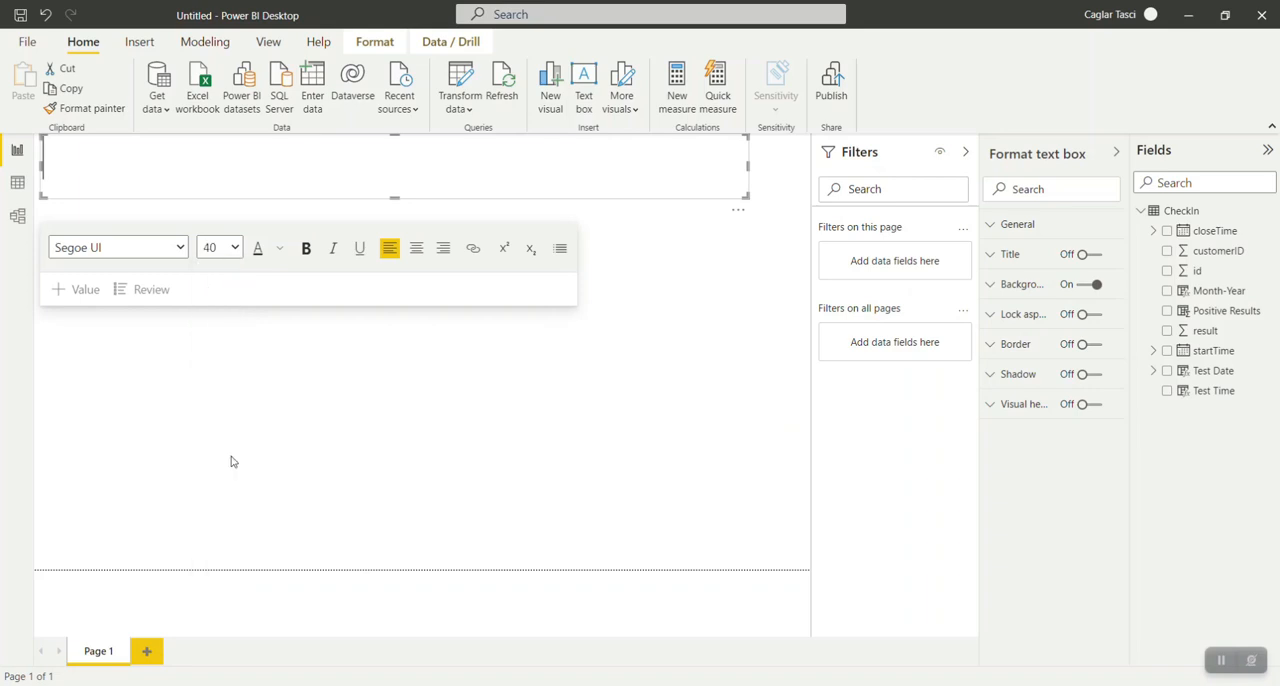
pyautogui.click(415, 257)
# Enter the title "Corona Test Center Report" in the header text box and slightly reduce the box's height.
pyautogui.write('Co')
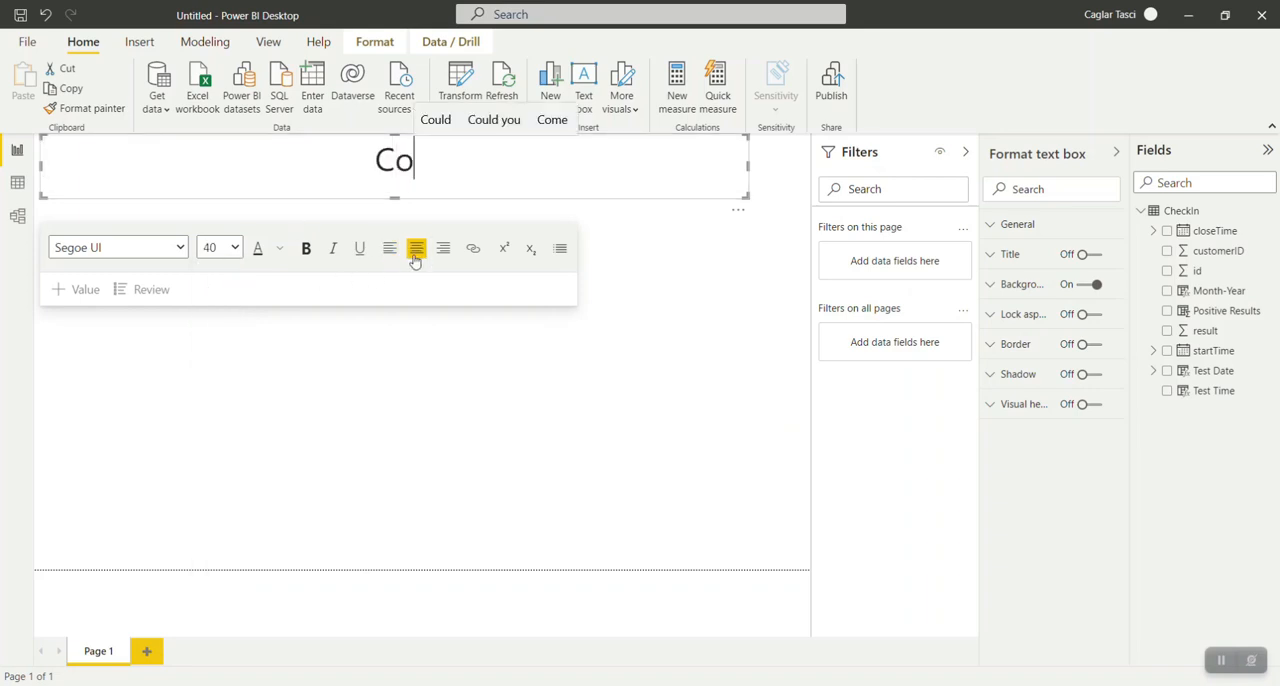
pyautogui.write('rorna')
pyautogui.press('BackSpace')
pyautogui.press('BackSpace')
pyautogui.press('BackSpace')
pyautogui.write('na ')
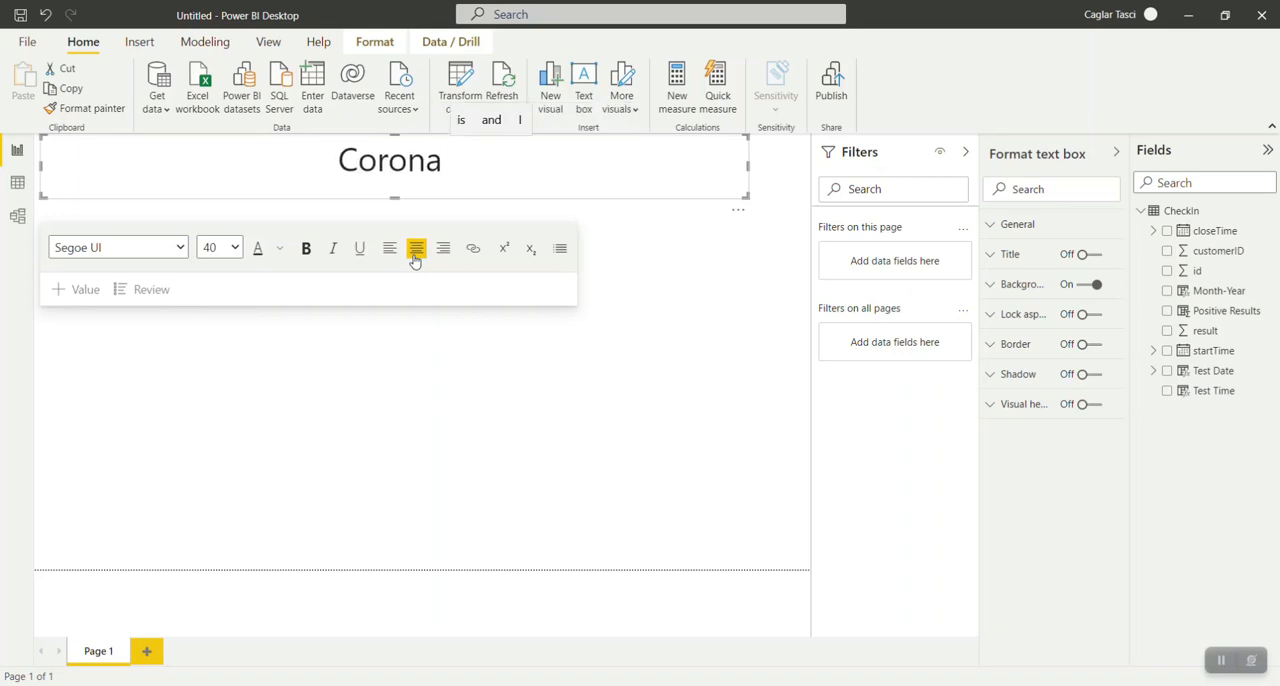
pyautogui.write('Test Cen')
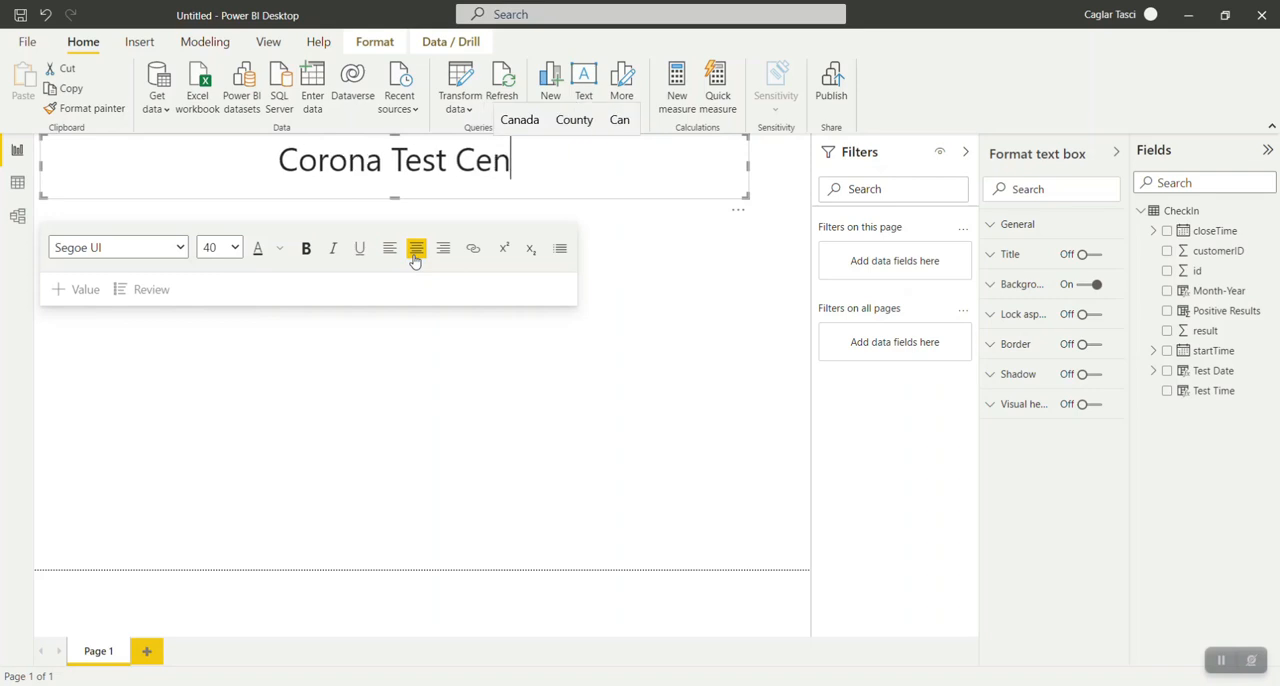
pyautogui.write('ter Report')
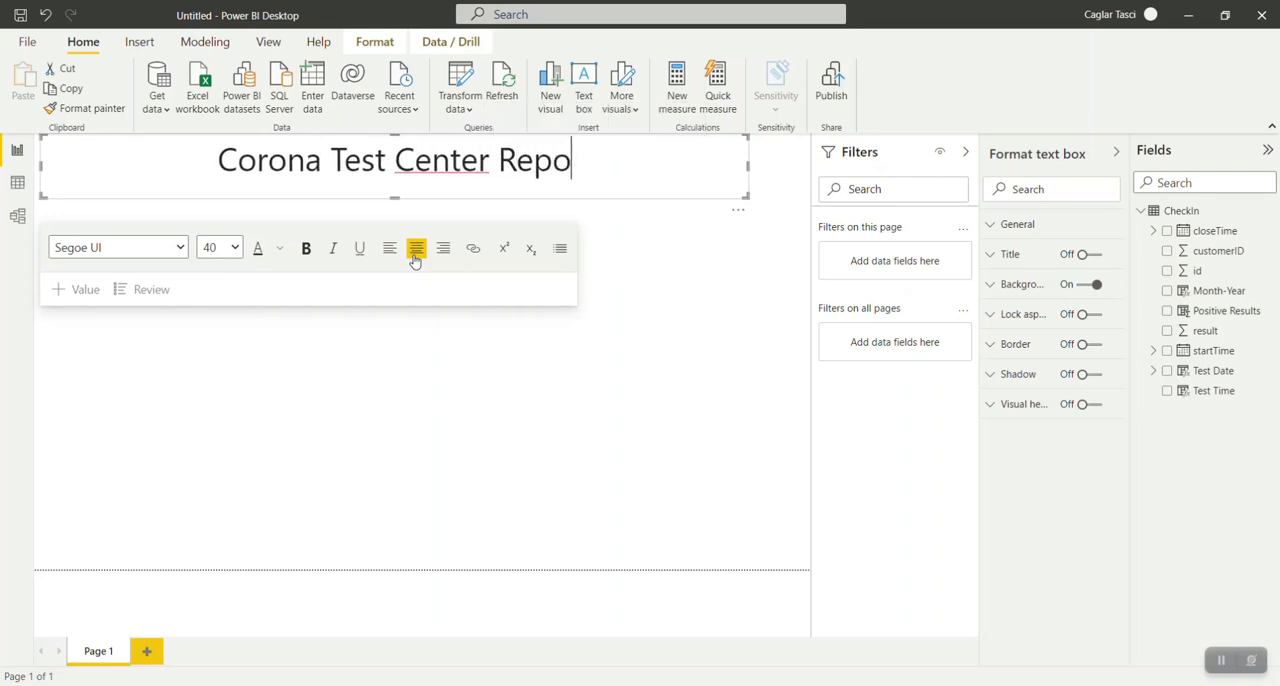
pyautogui.click(396, 345)
pyautogui.click(391, 196)
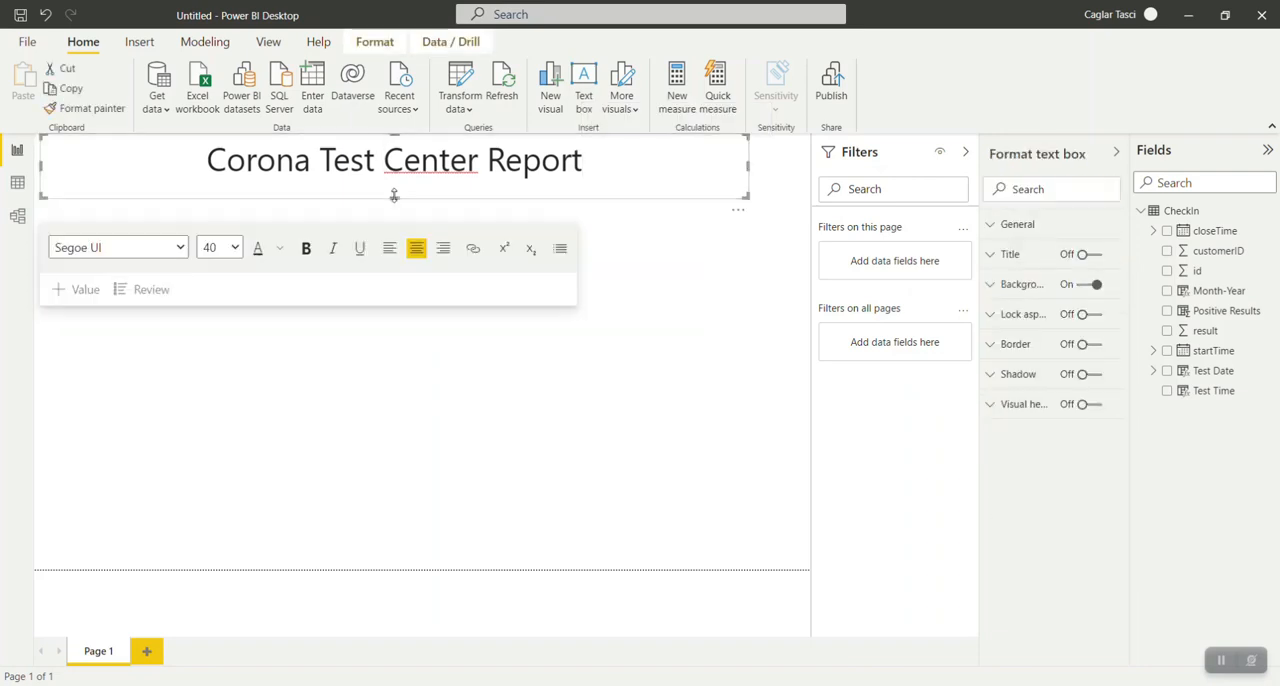
pyautogui.moveTo(396, 188); pyautogui.dragTo(396, 187)
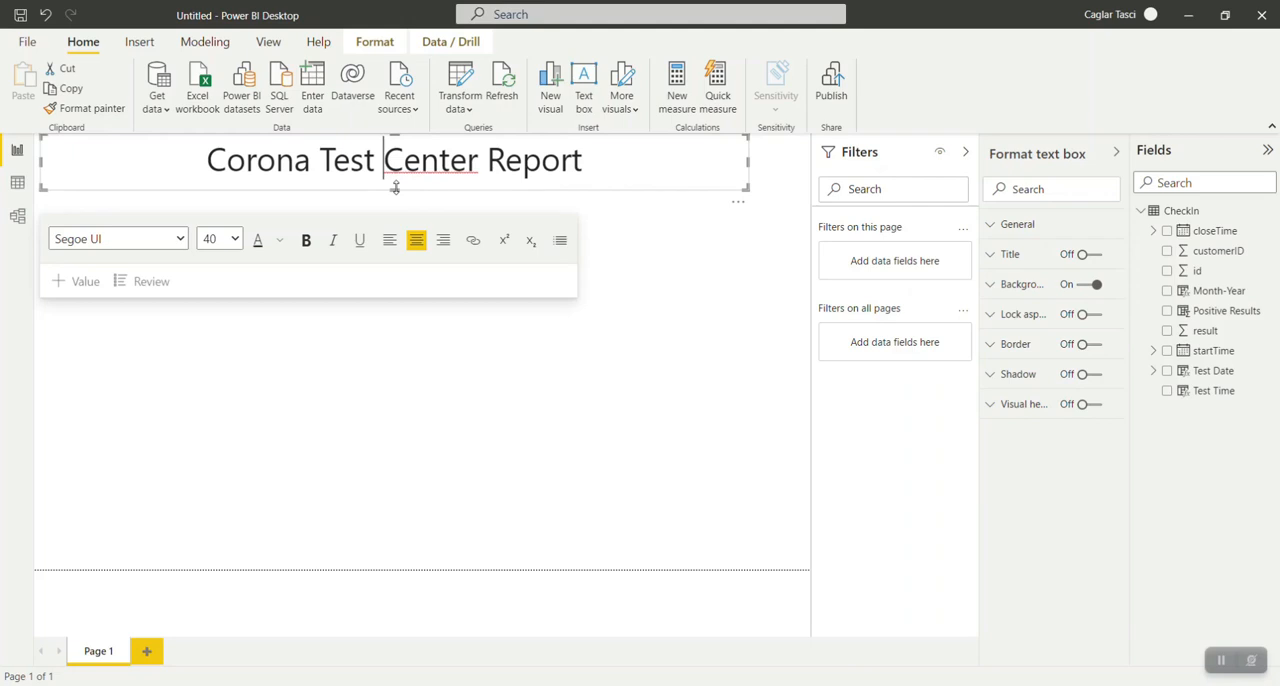
pyautogui.click(702, 305)
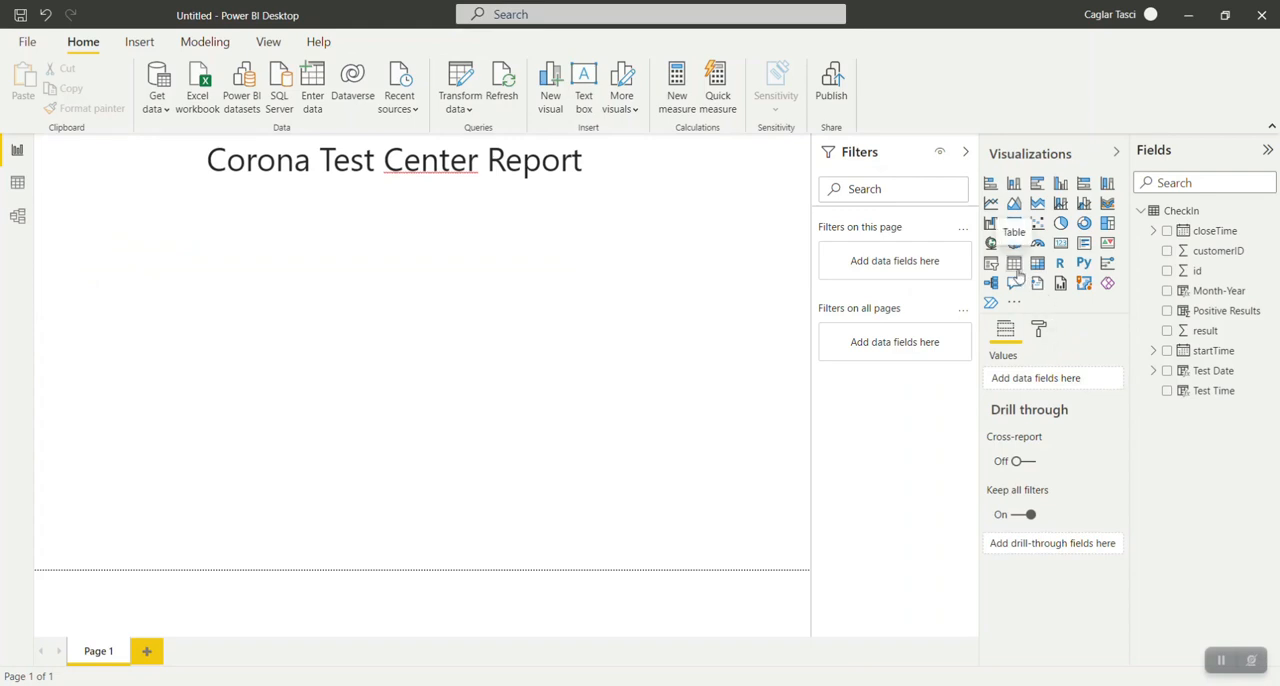
# Insert a table visual below the report title with the Test Date field and extend its height downward.
pyautogui.click(1015, 268)
pyautogui.moveTo(395, 337); pyautogui.dragTo(397, 386)
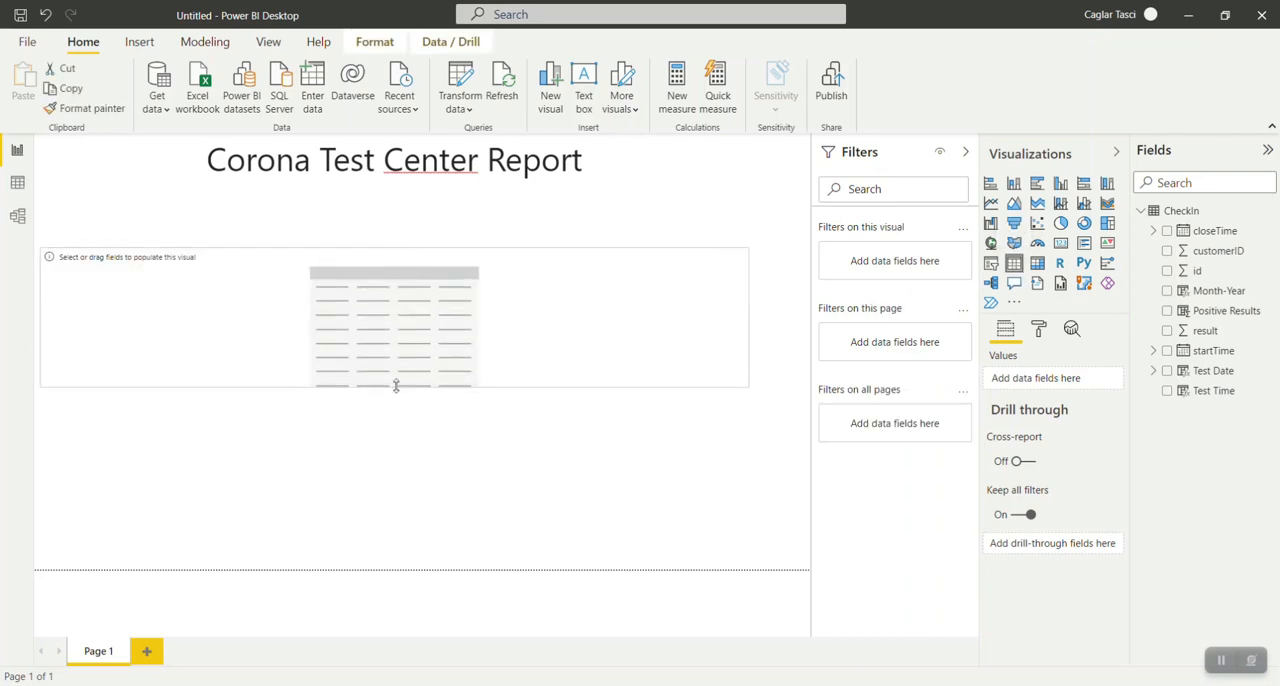
pyautogui.click(1168, 371)
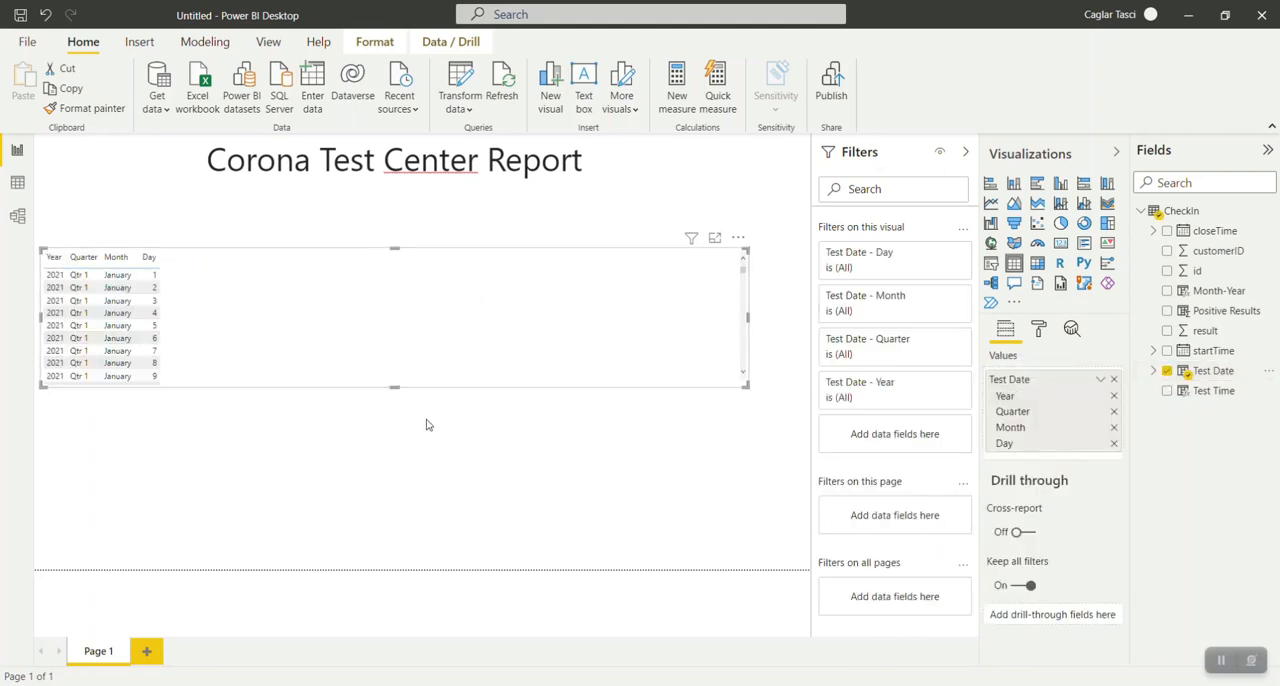
pyautogui.moveTo(394, 387); pyautogui.dragTo(400, 490)
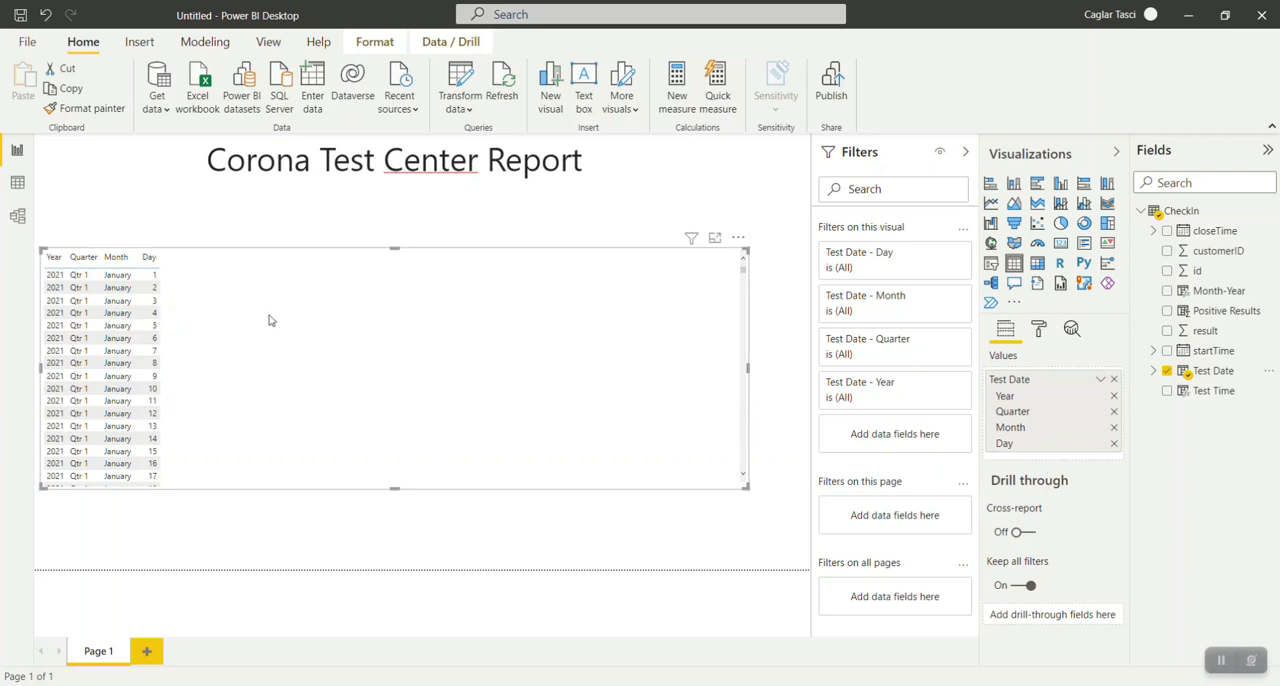
# Remove the Year, Month and Day levels from the table visual and show Test Date as plain dates instead of a date hierarchy.
pyautogui.click(1153, 372)
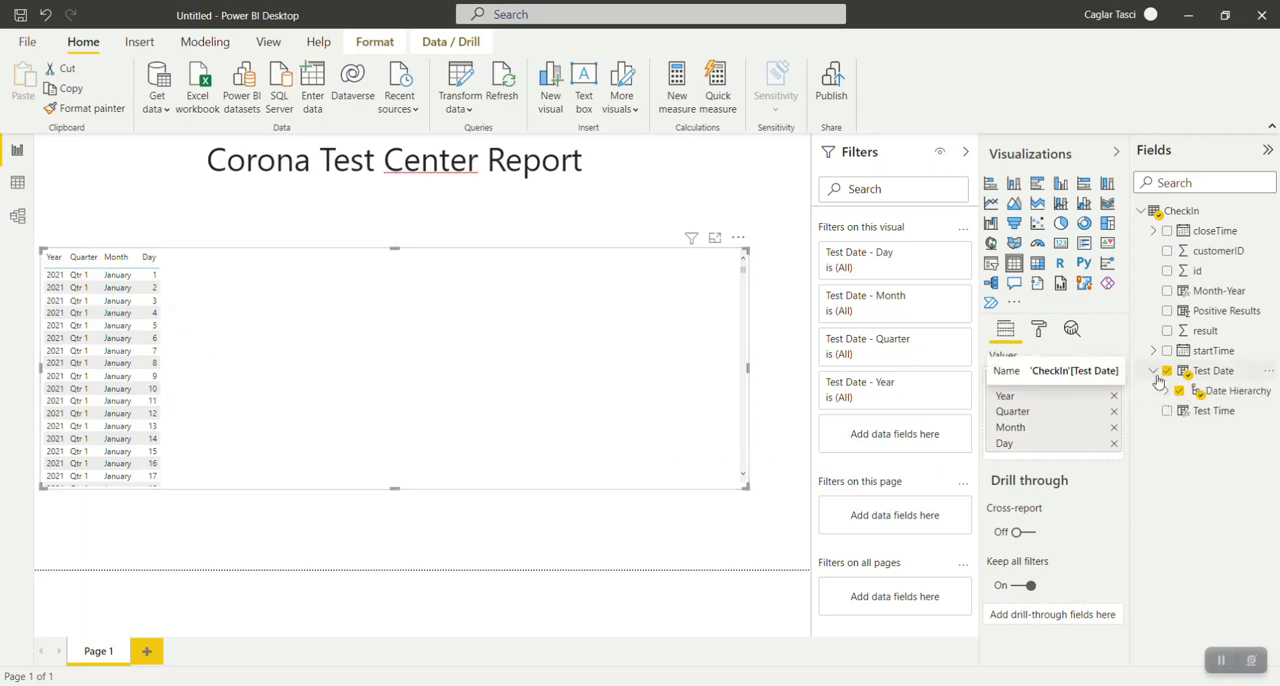
pyautogui.click(1165, 391)
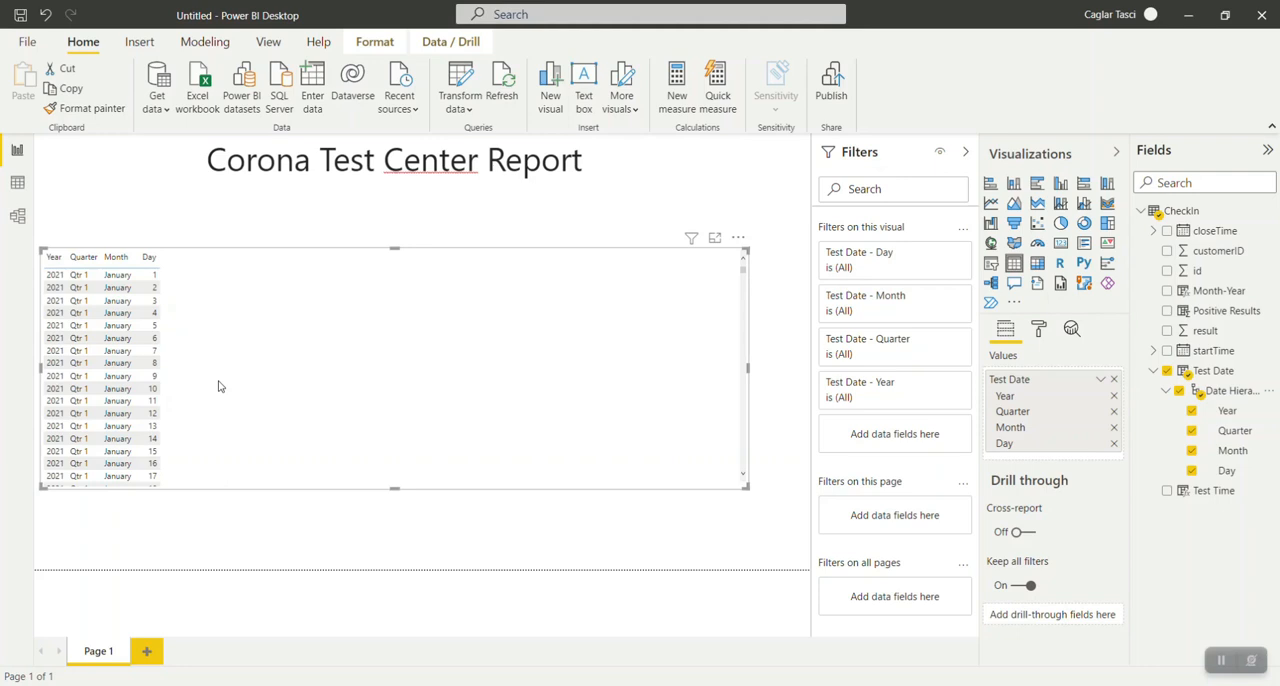
pyautogui.click(1191, 450)
pyautogui.click(1191, 470)
pyautogui.click(1192, 412)
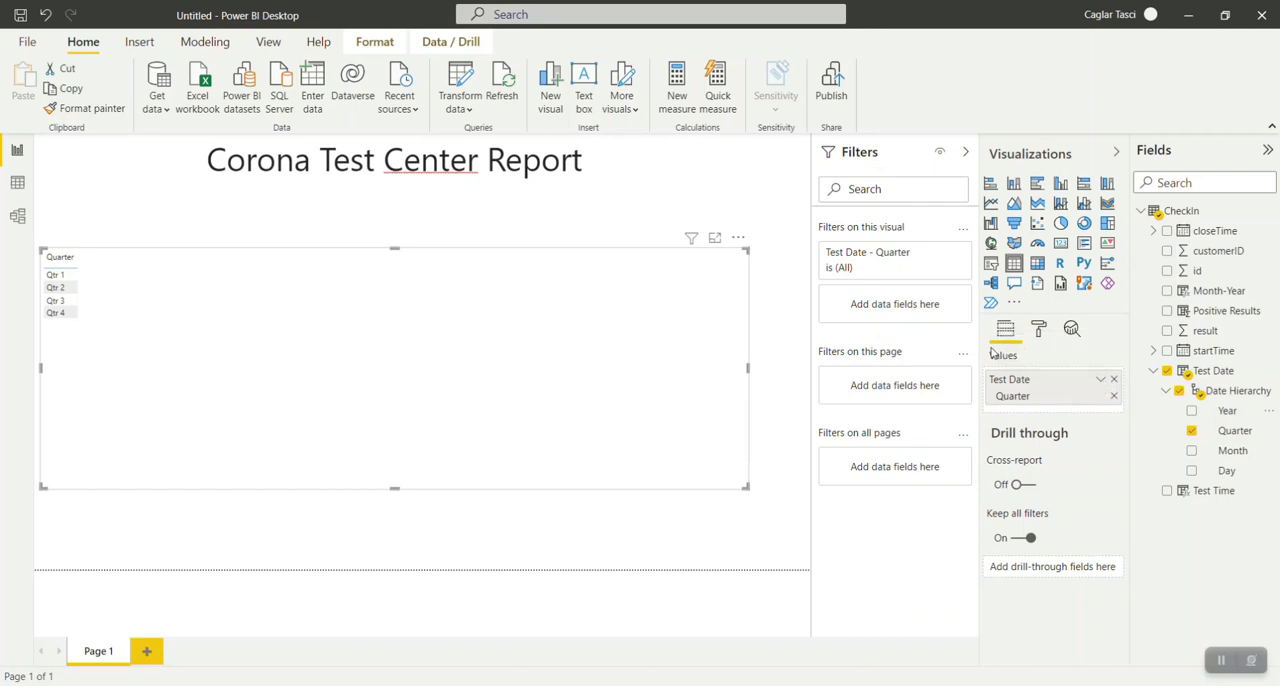
pyautogui.click(1100, 380)
pyautogui.click(1168, 468)
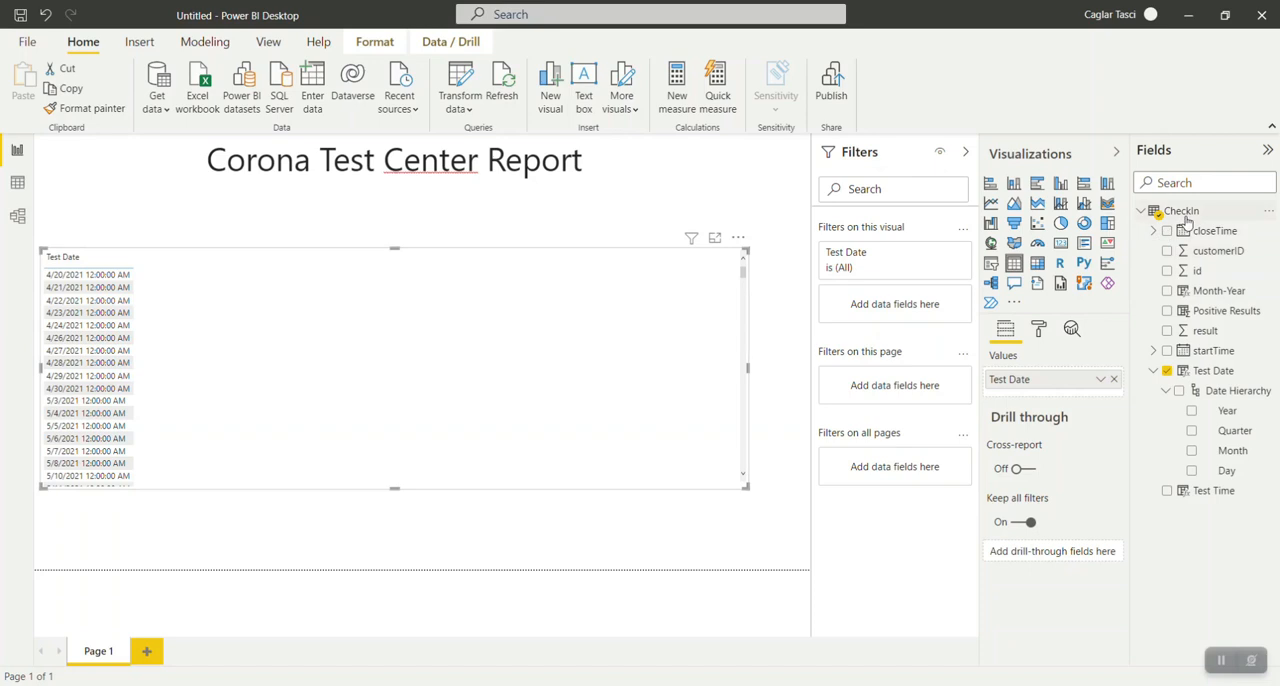
# Create the measure No of Tests = COUNT(CheckIn[id]) in the CheckIn table and add it to the table visual.
pyautogui.click(1270, 211)
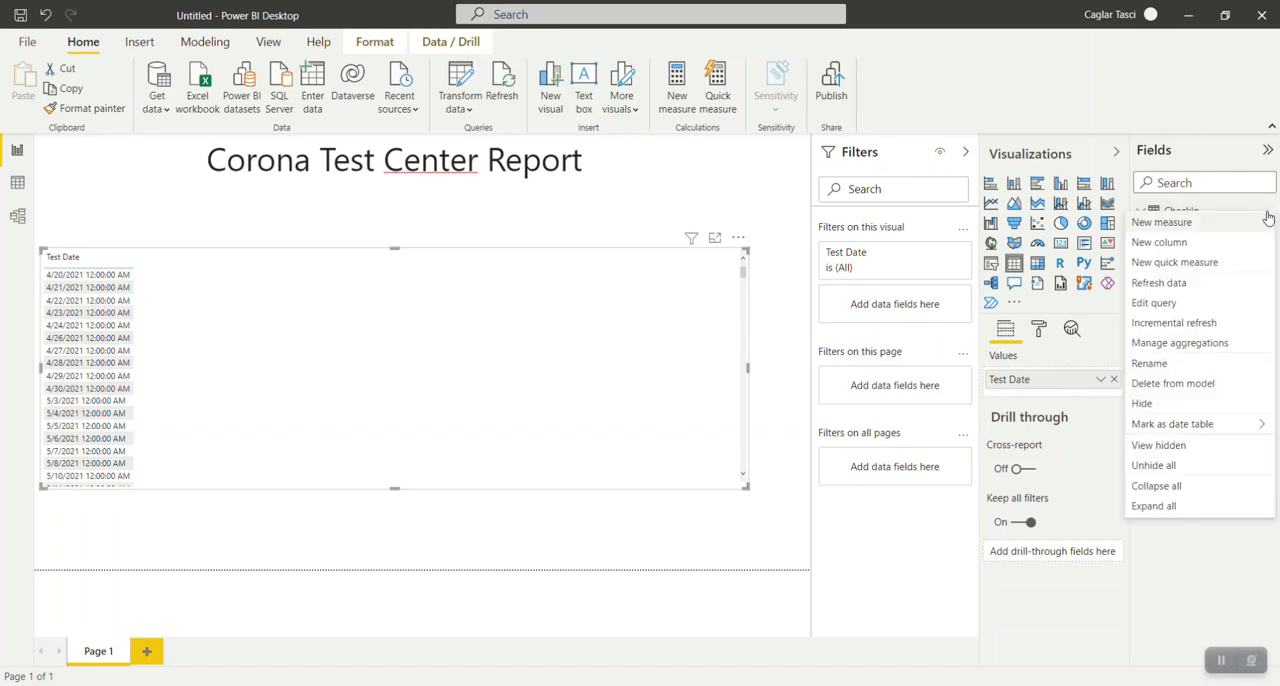
pyautogui.click(1236, 222)
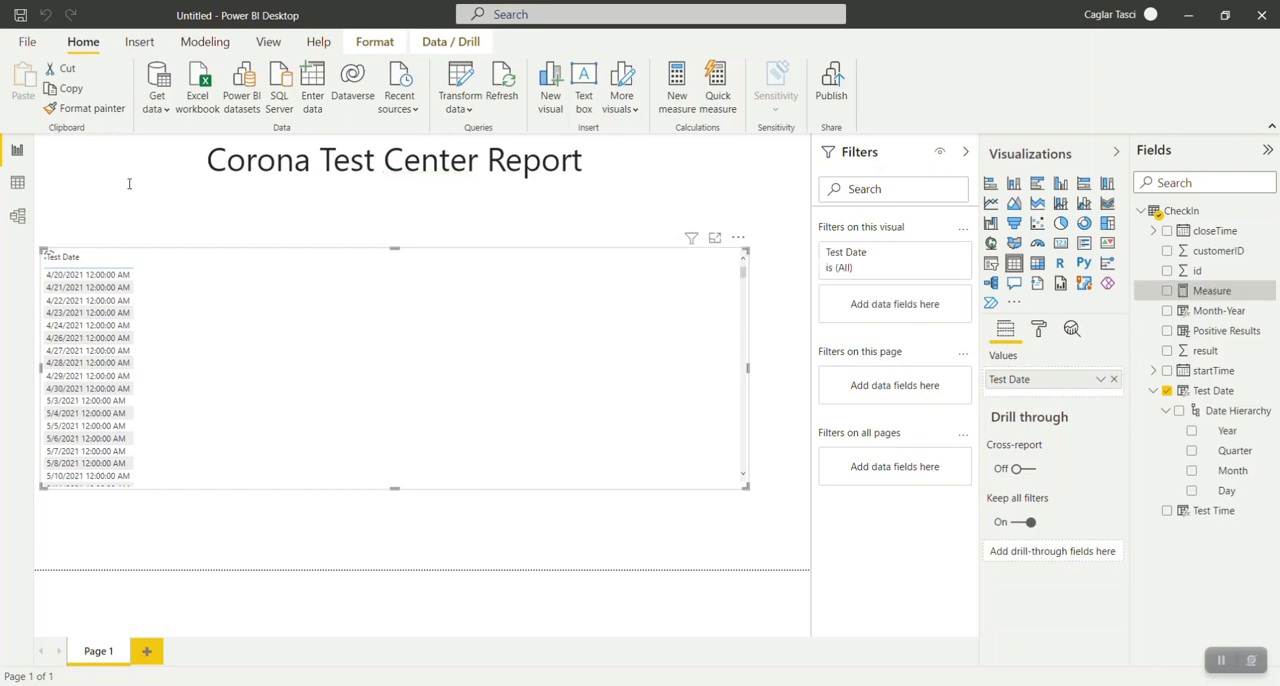
pyautogui.write('Mo of Test')
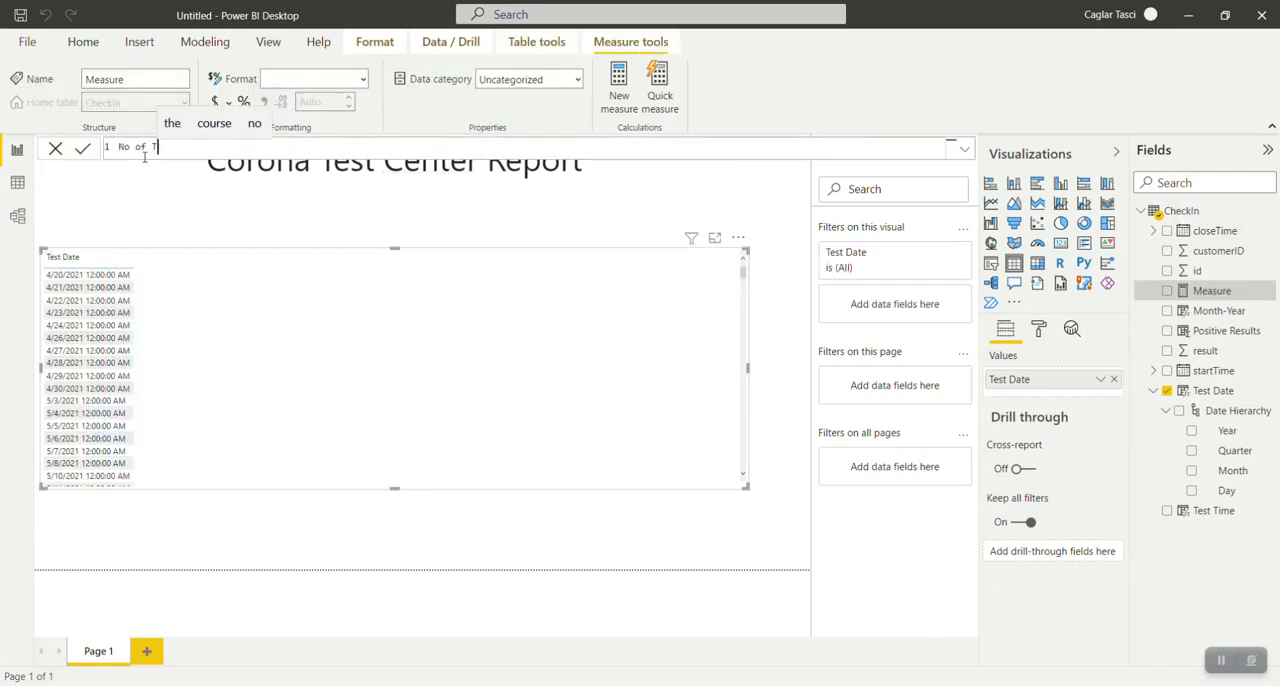
pyautogui.write('s =')
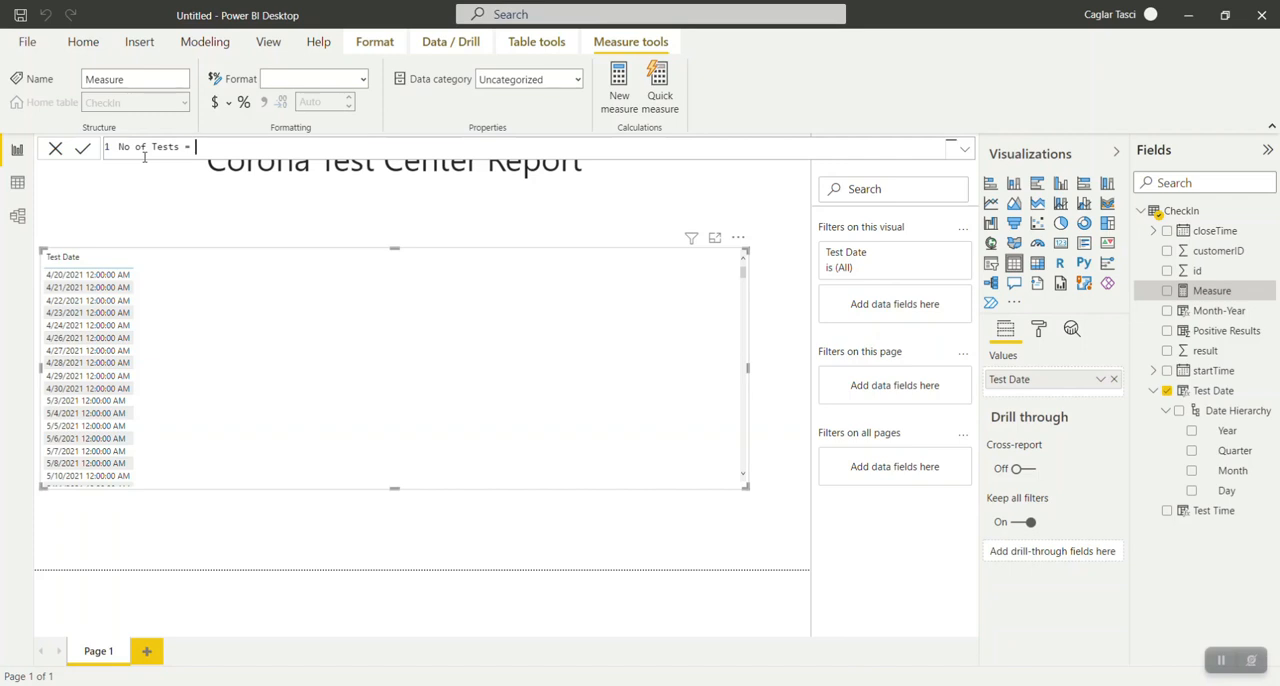
pyautogui.write('COUNT(')
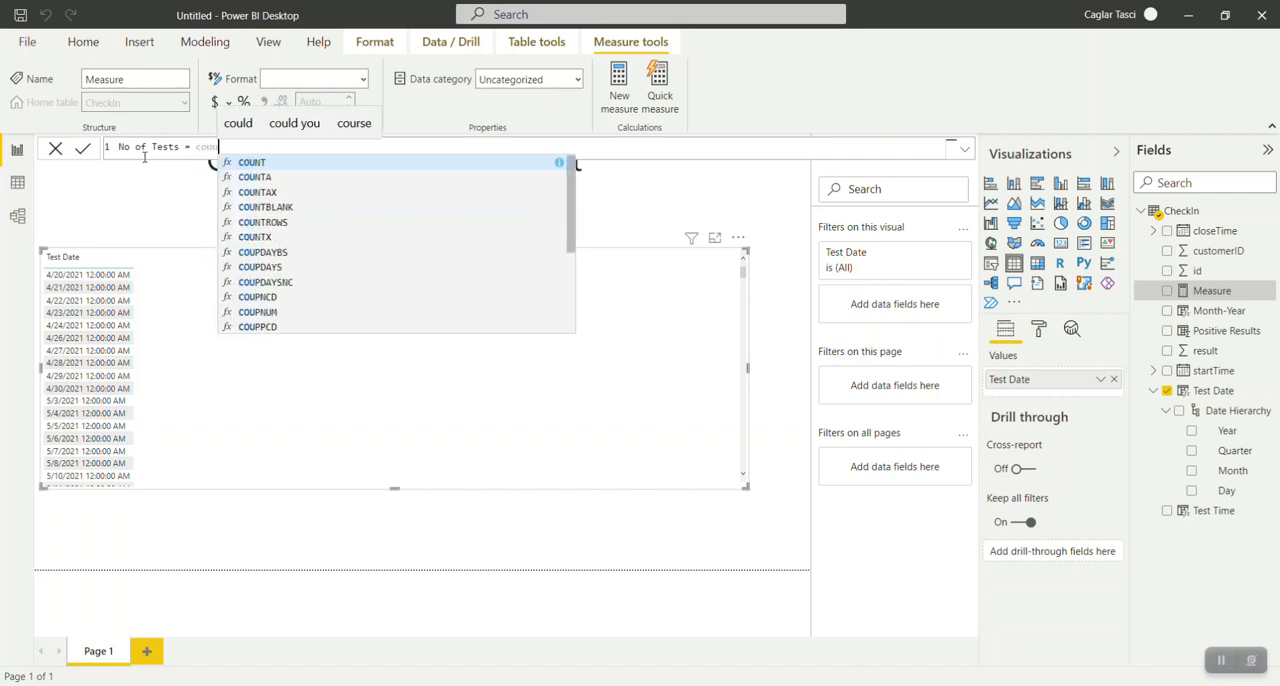
pyautogui.press('Down')
pyautogui.press('Down')
pyautogui.press('Down')
pyautogui.press('Down')
pyautogui.press('Down')
pyautogui.press('Down')
pyautogui.press('Down')
pyautogui.press('Down')
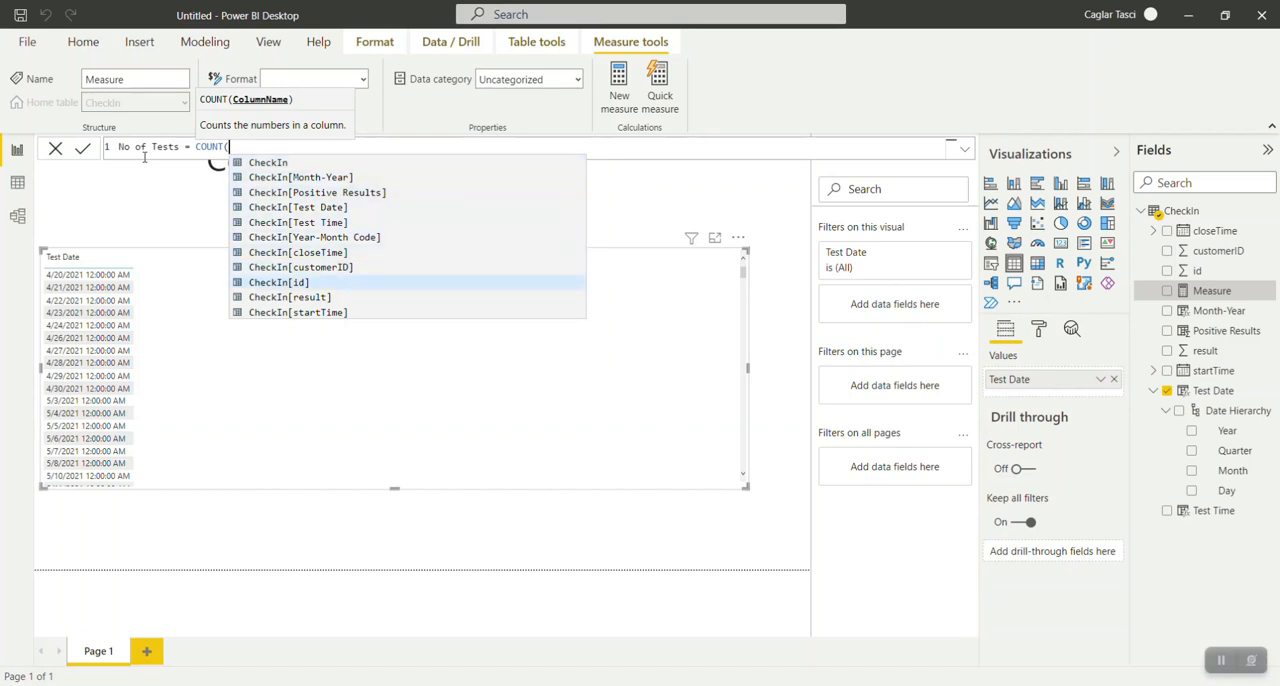
pyautogui.press('Tab')
pyautogui.write(')')
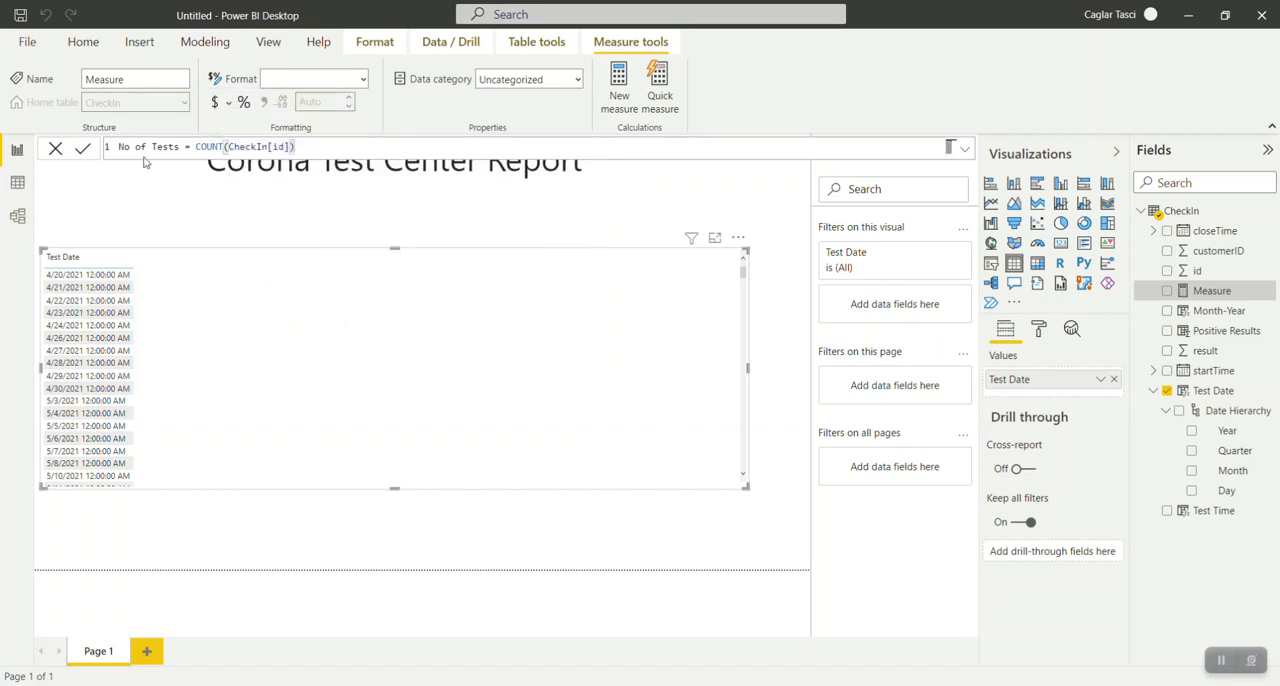
pyautogui.press('Return')
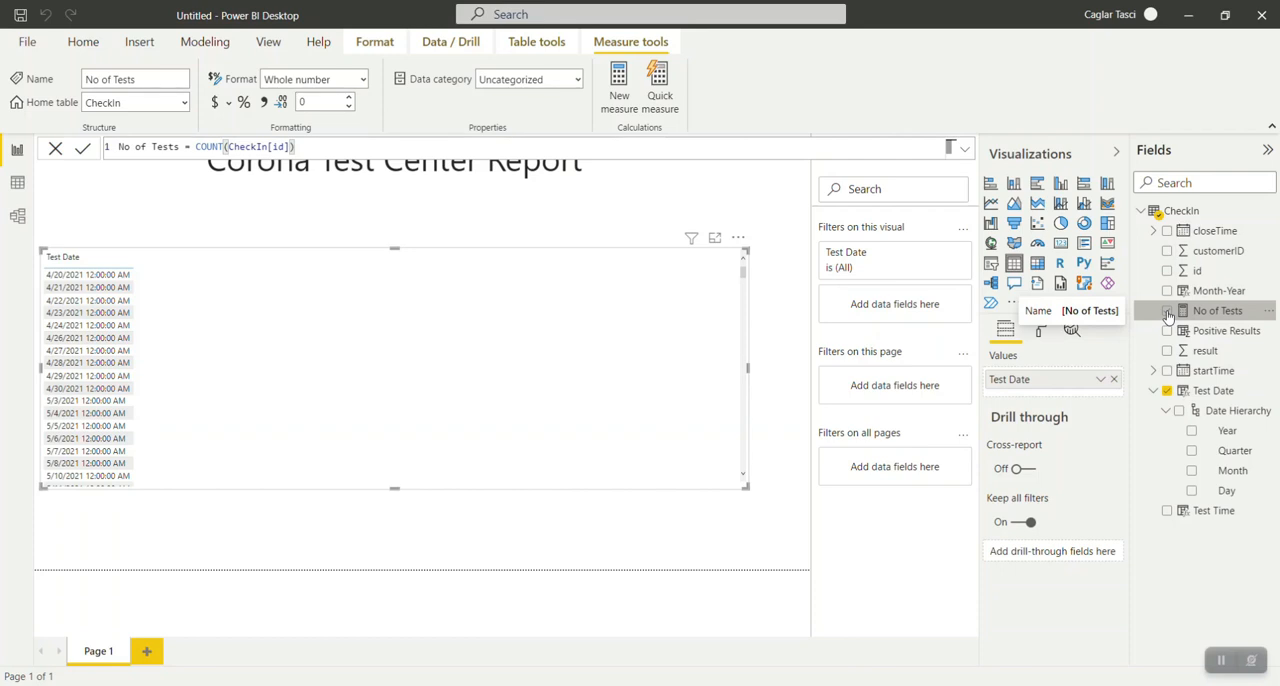
pyautogui.moveTo(1211, 318); pyautogui.dragTo(529, 331)
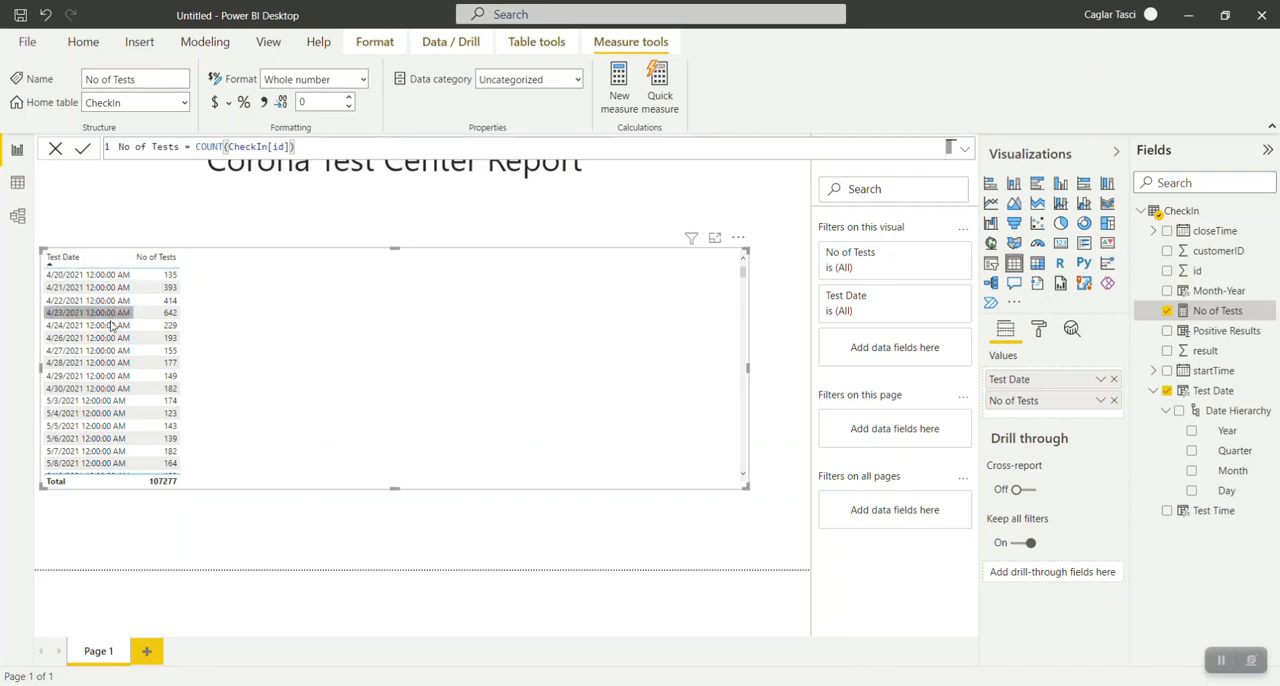
# Set the Test Date column's format to Short Date in the data view and return to the report.
pyautogui.click(20, 184)
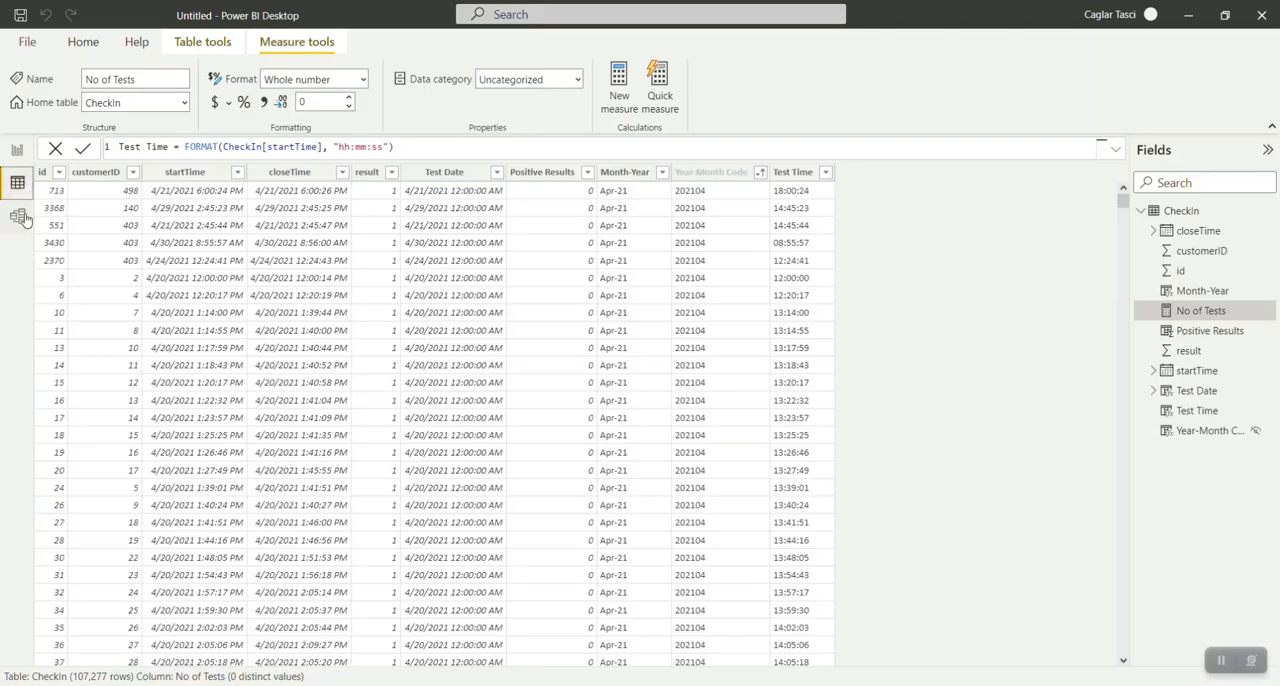
pyautogui.click(494, 177)
pyautogui.click(483, 177)
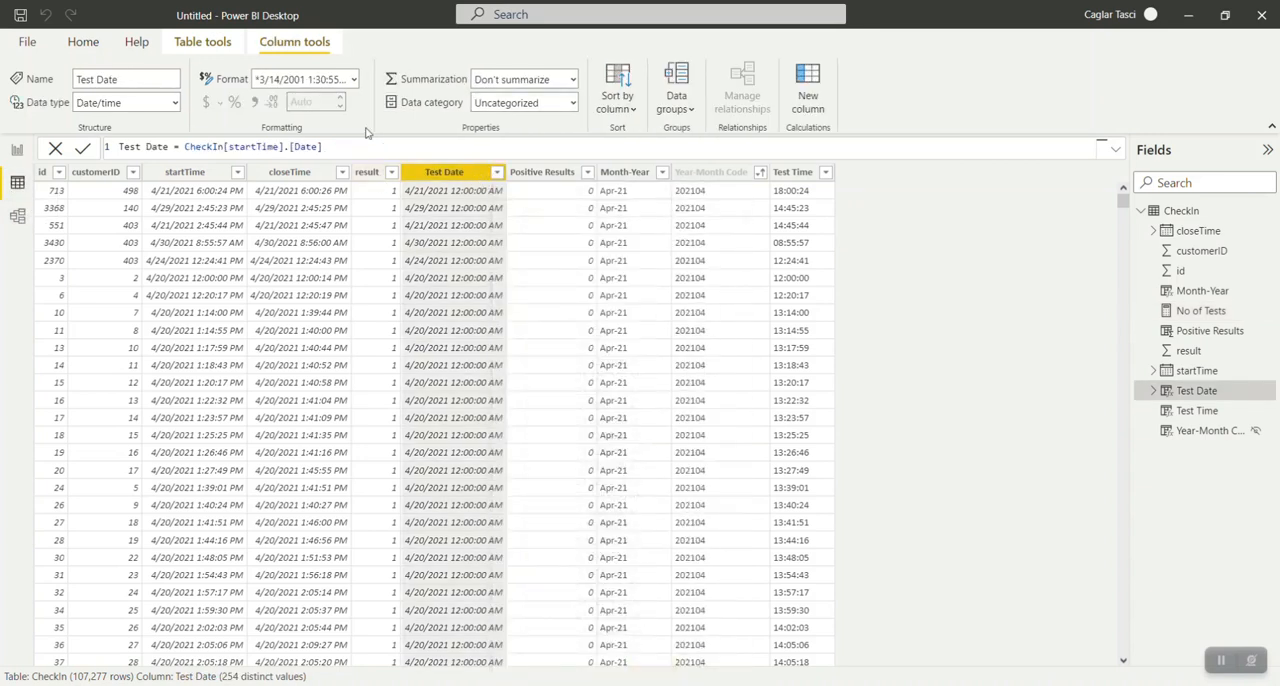
pyautogui.click(355, 80)
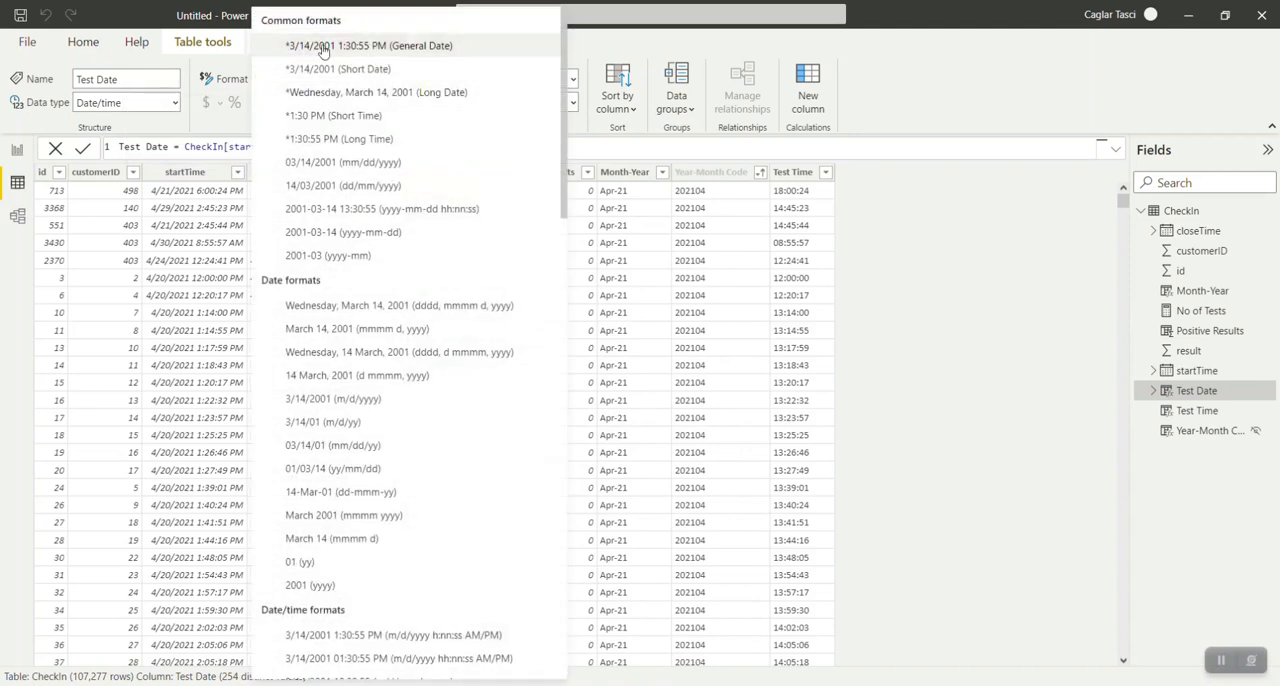
pyautogui.click(351, 46)
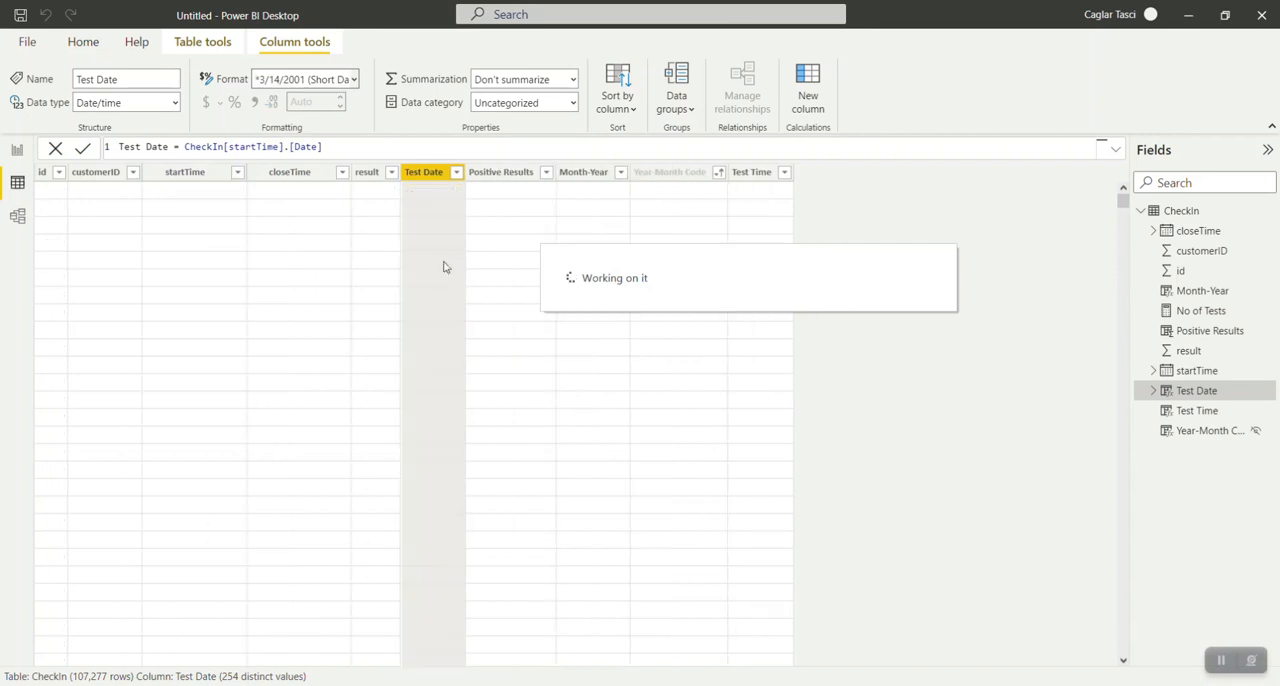
pyautogui.click(10, 158)
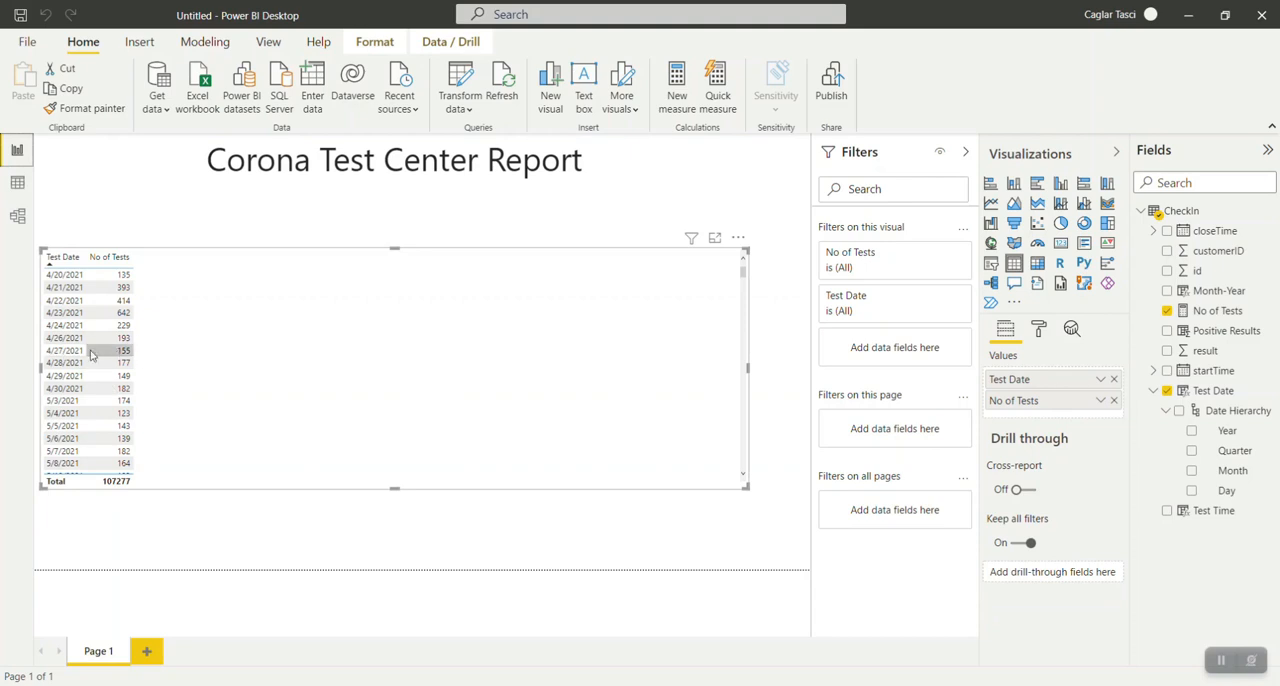
# Add the Positive Results field to the table visual and look through its rows.
pyautogui.scroll(-3, 133, 376)
pyautogui.scroll(3, 133, 376)
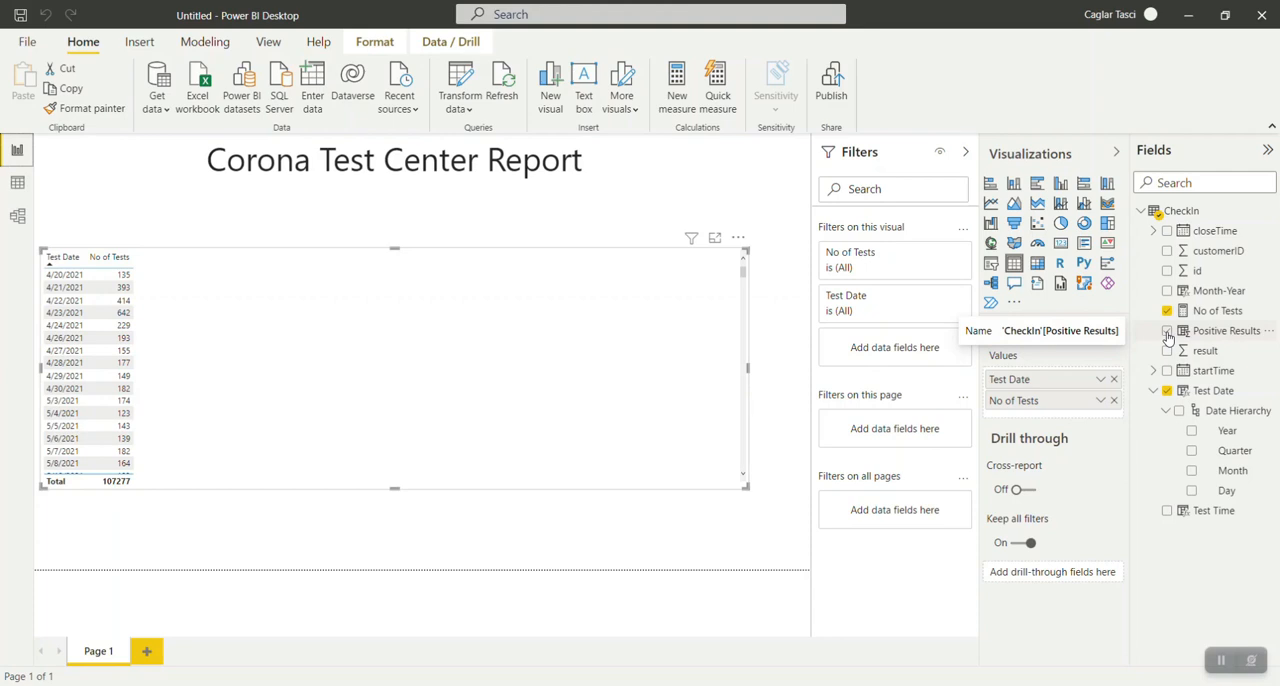
pyautogui.moveTo(1168, 336); pyautogui.dragTo(501, 306)
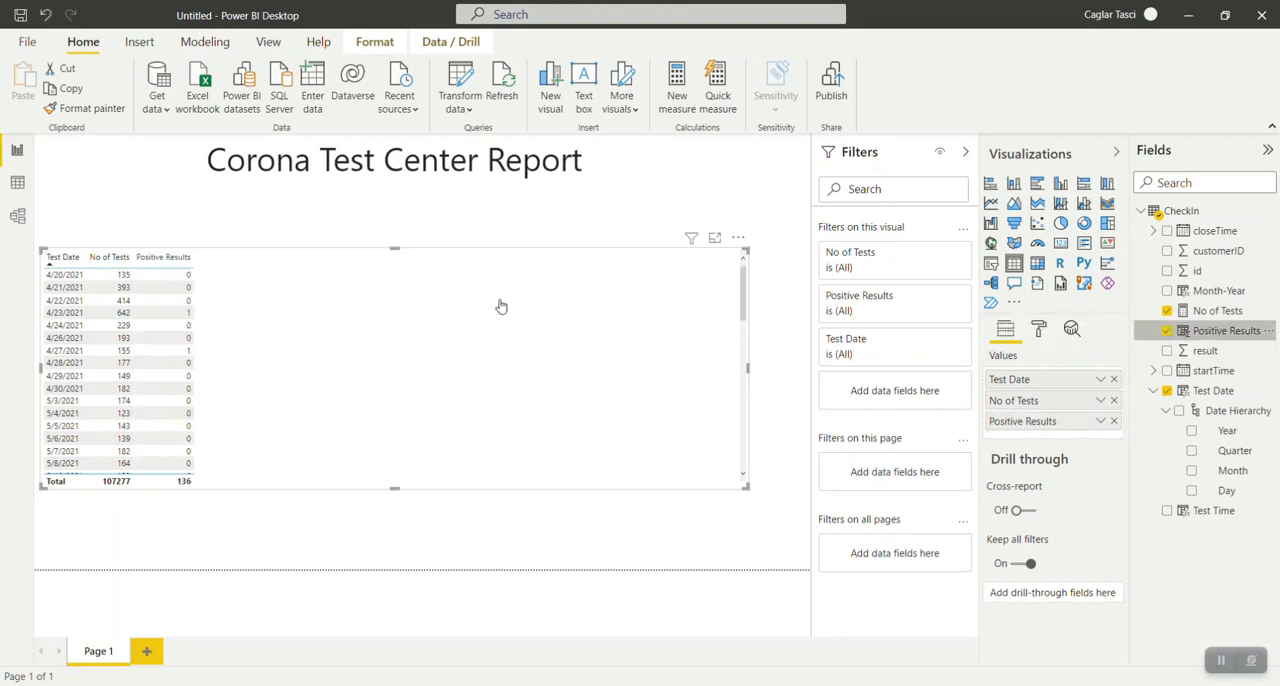
pyautogui.scroll(-8, 184, 334)
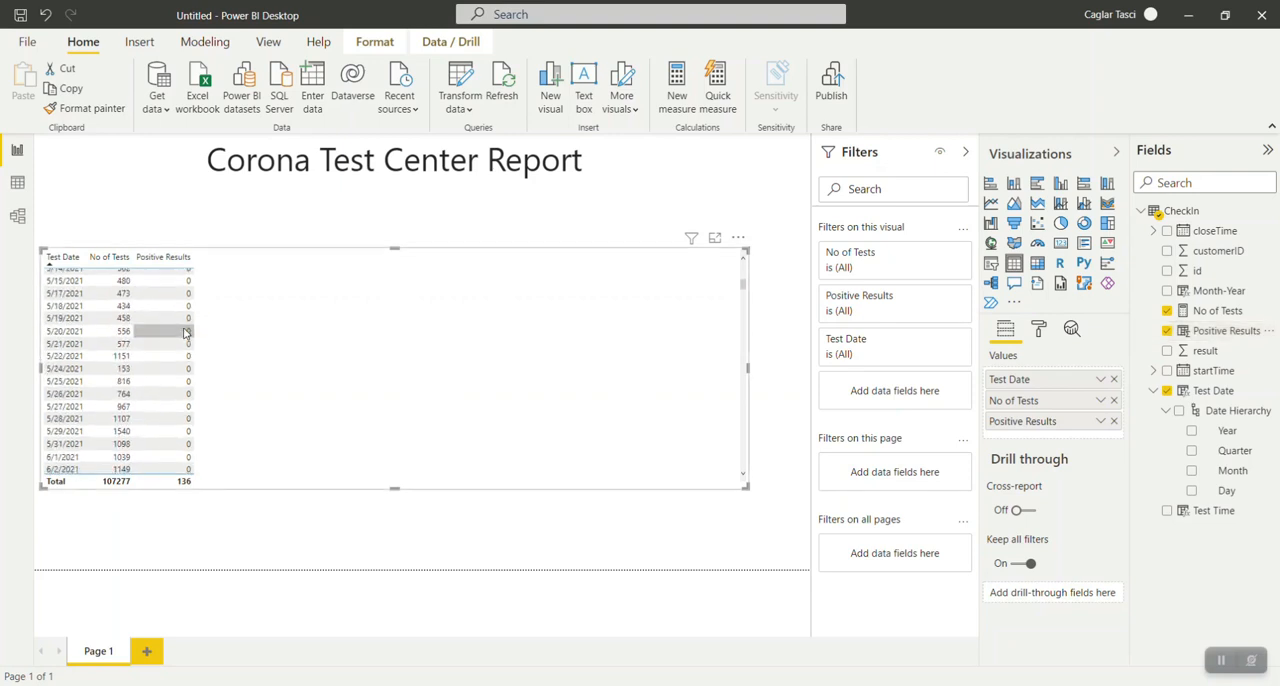
pyautogui.scroll(-3, 184, 334)
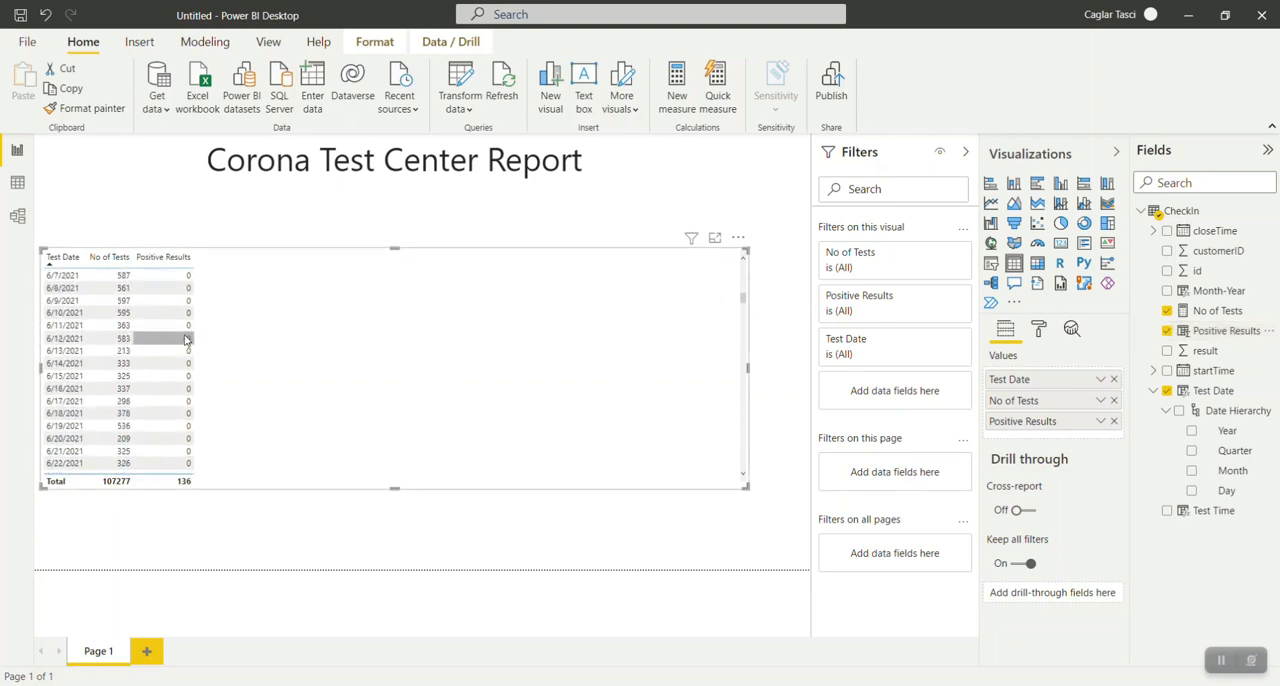
pyautogui.scroll(9, 185, 340)
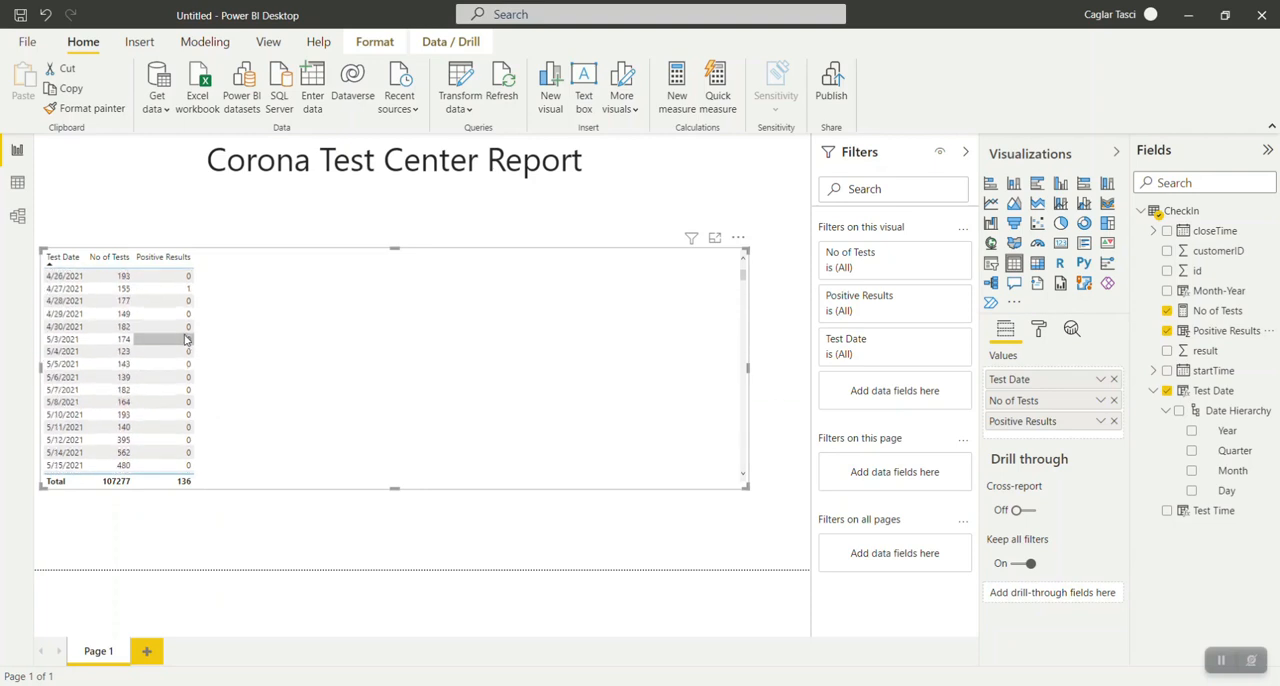
pyautogui.scroll(2, 185, 340)
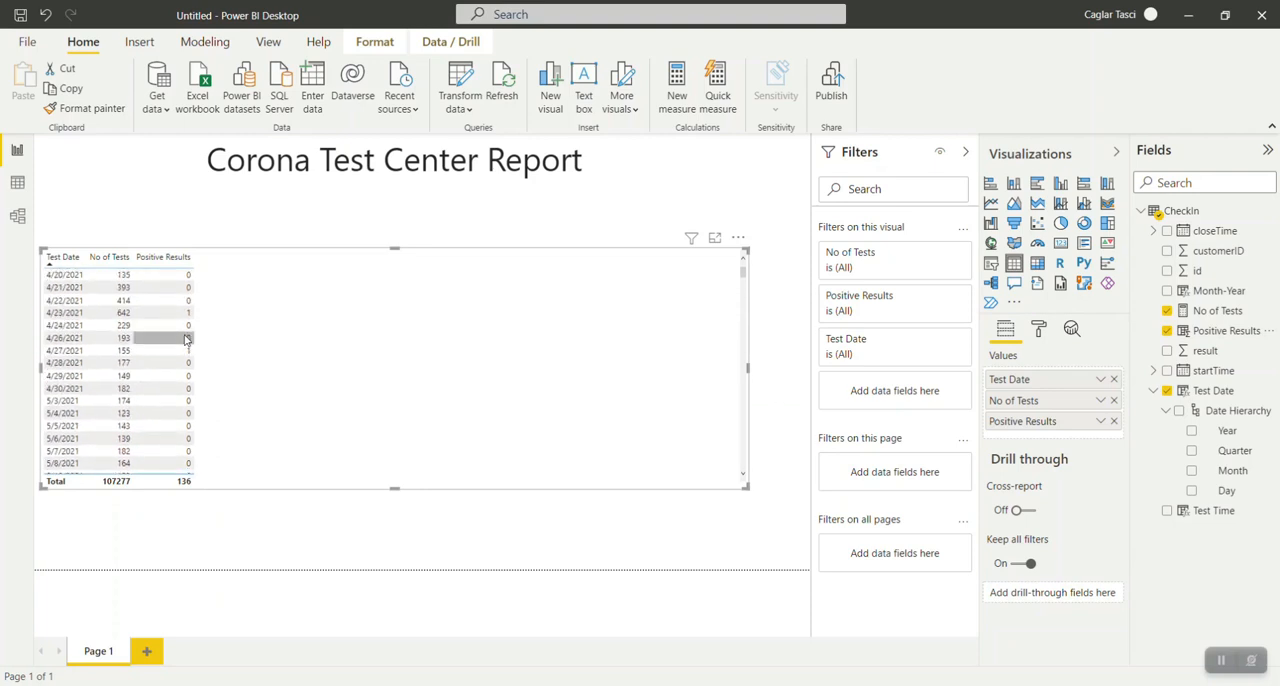
# Widen the Test Date column so the longest dates fit on one line, and narrow the table visual to its three columns.
pyautogui.moveTo(741, 279); pyautogui.dragTo(737, 490)
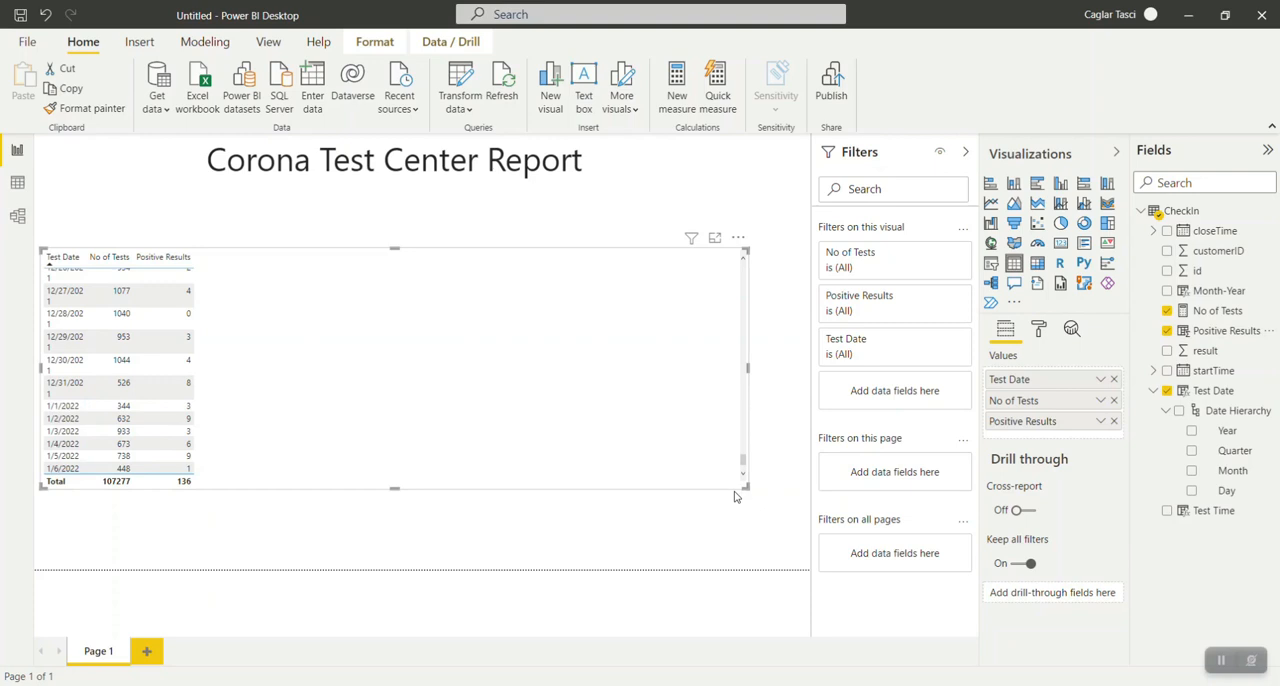
pyautogui.doubleClick(86, 259)
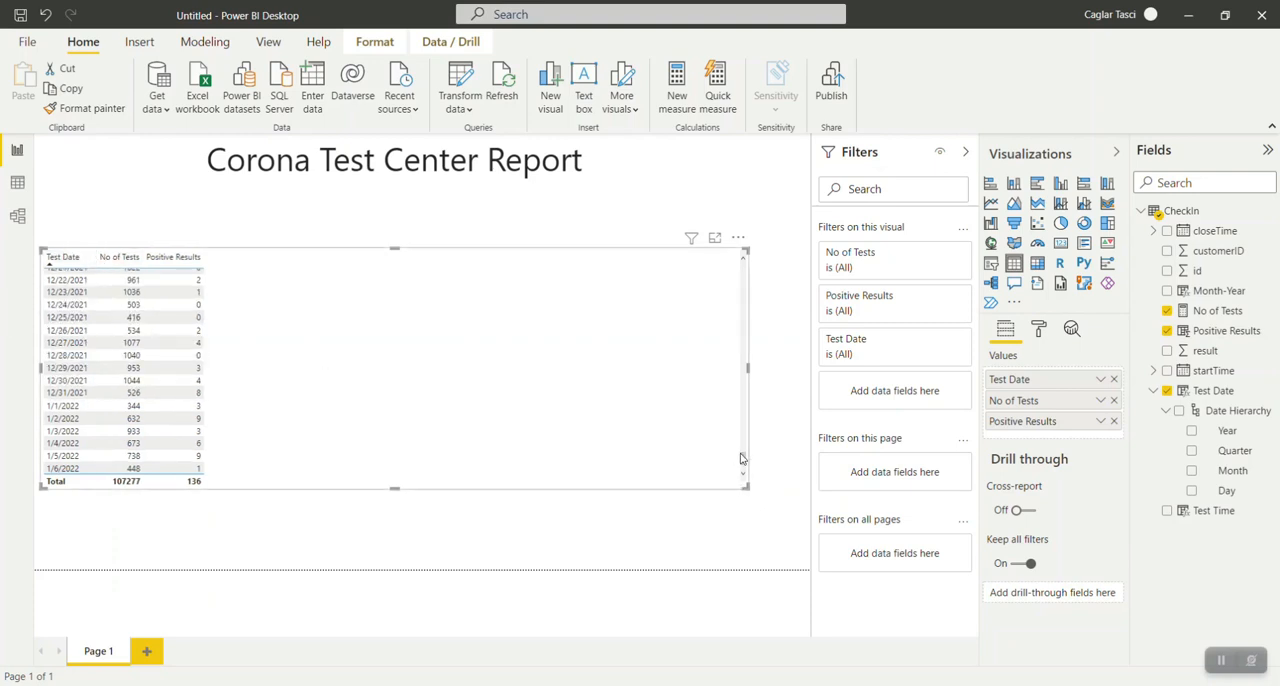
pyautogui.moveTo(745, 462); pyautogui.dragTo(737, 257)
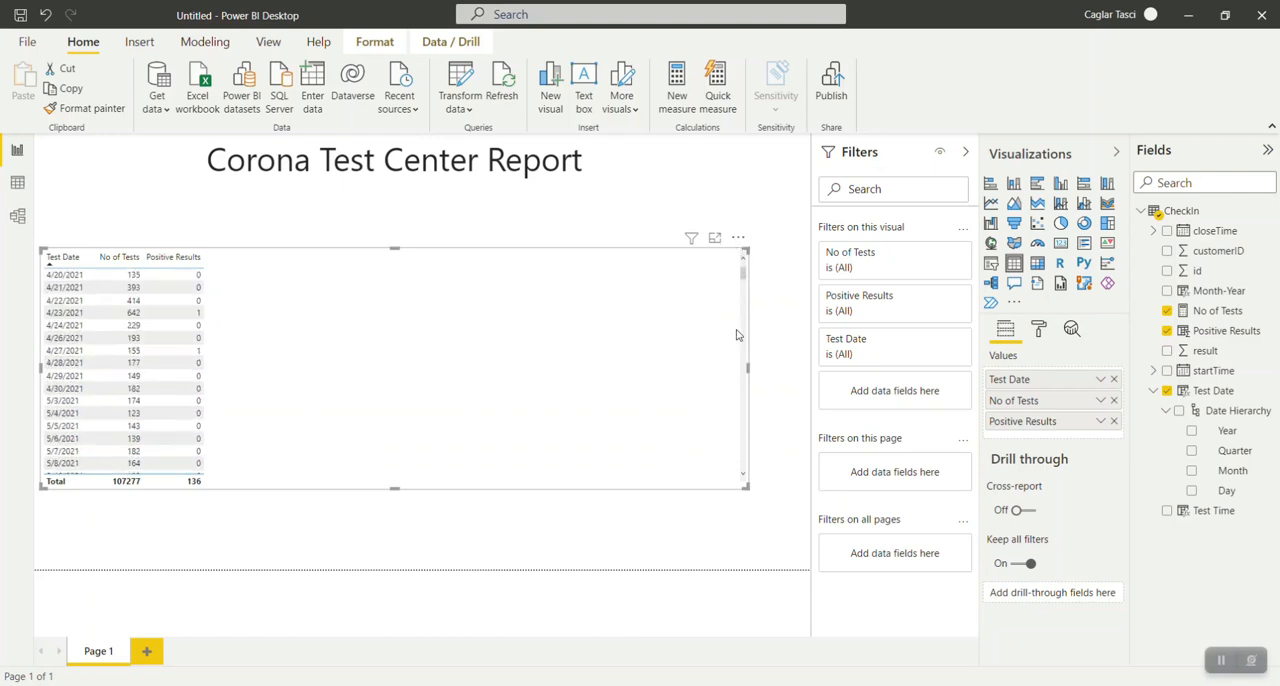
pyautogui.moveTo(493, 375); pyautogui.dragTo(216, 370)
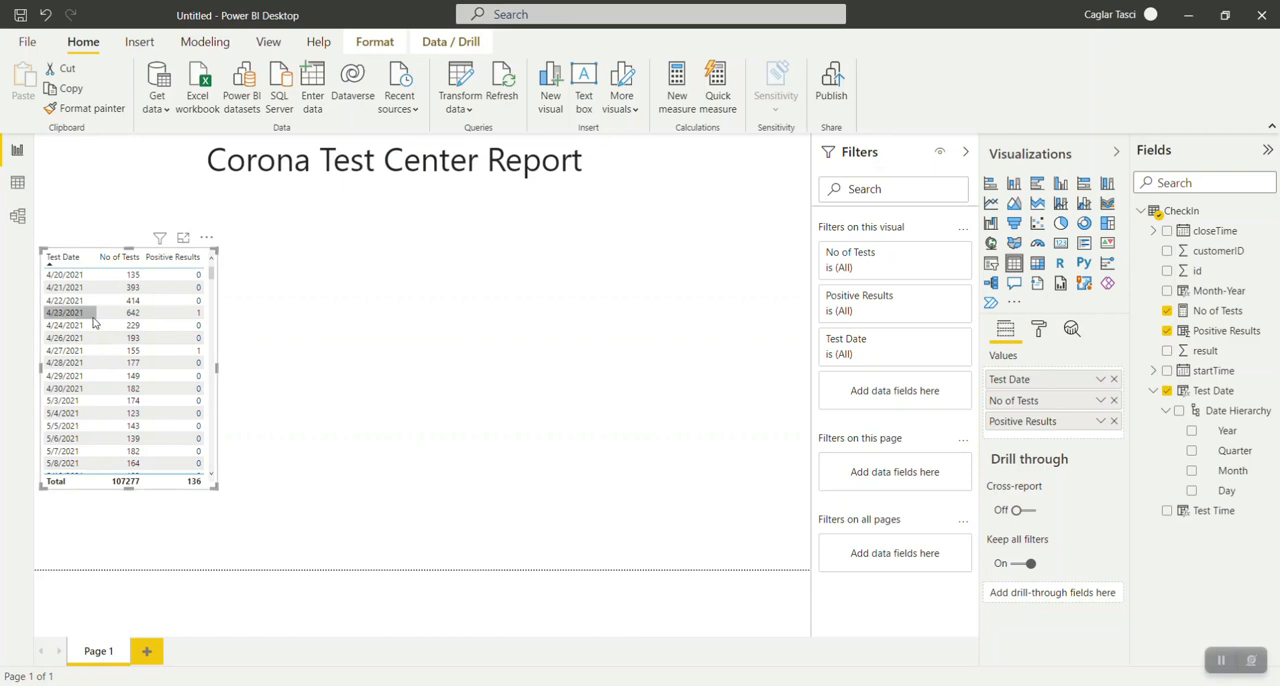
# Move the table visual rightward and stretch its height from just below the title to the page's lower edge.
pyautogui.scroll(-3, 100, 347)
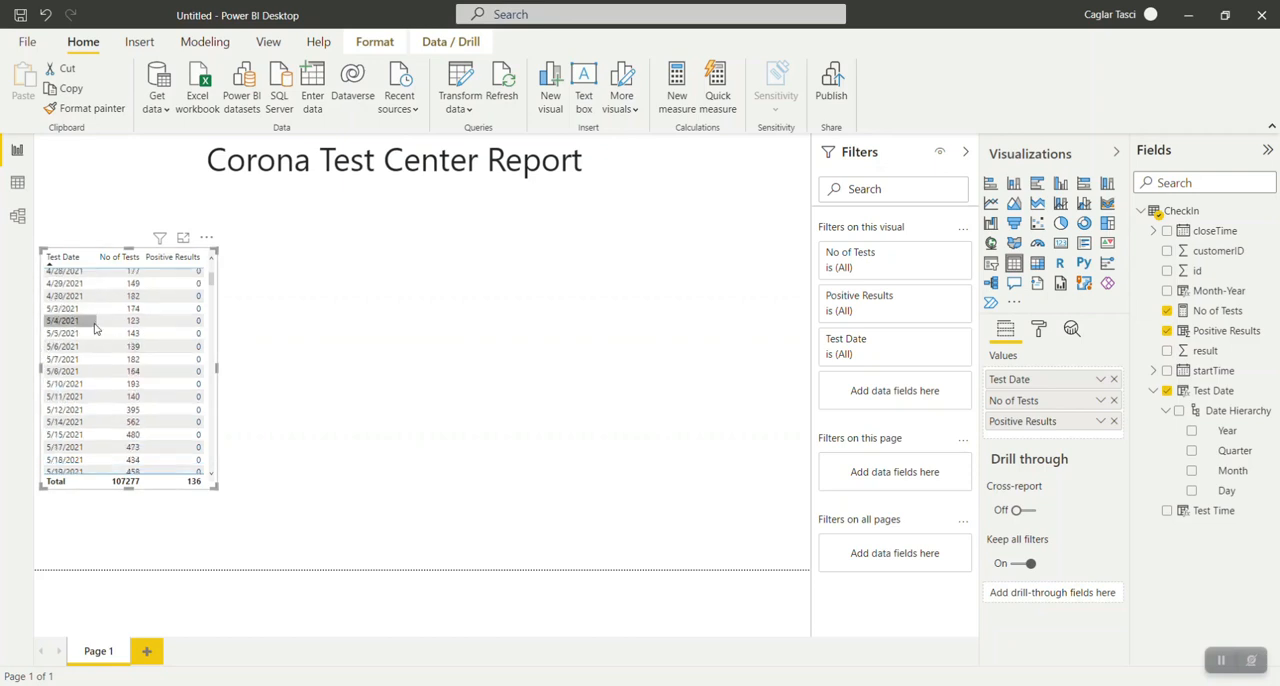
pyautogui.scroll(-4, 95, 318)
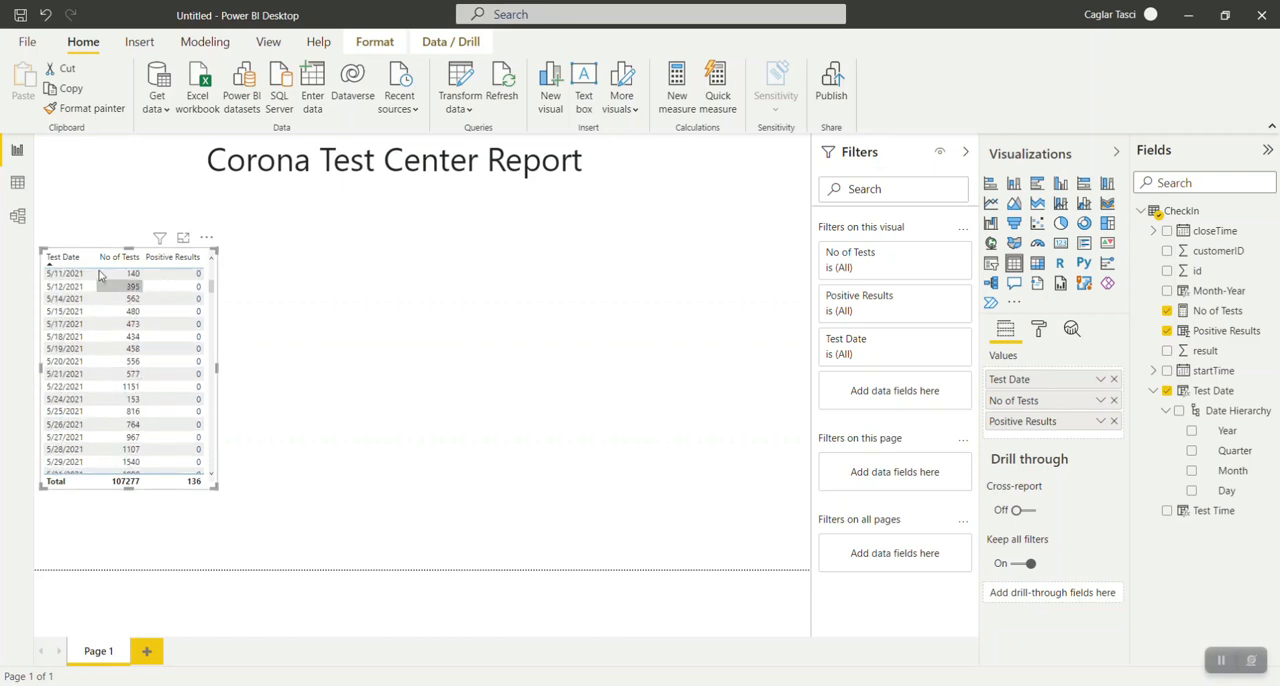
pyautogui.moveTo(103, 256); pyautogui.dragTo(243, 254)
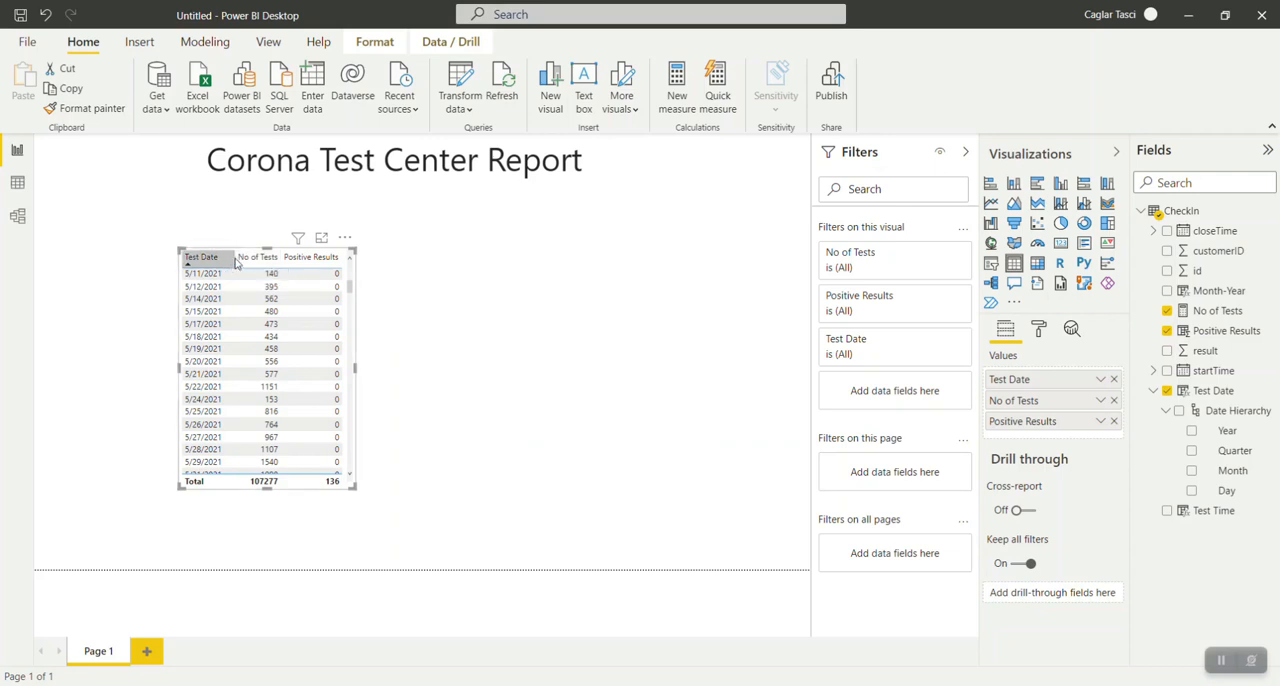
pyautogui.moveTo(262, 248); pyautogui.dragTo(267, 189)
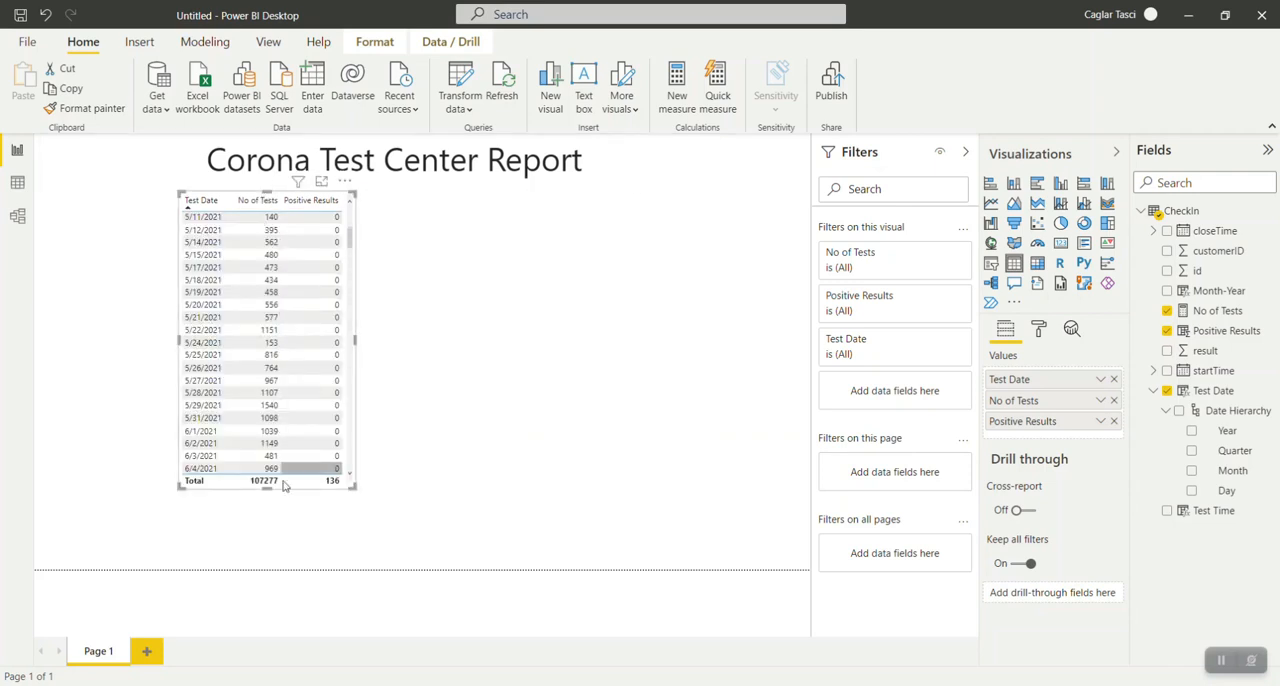
pyautogui.moveTo(267, 488); pyautogui.dragTo(269, 567)
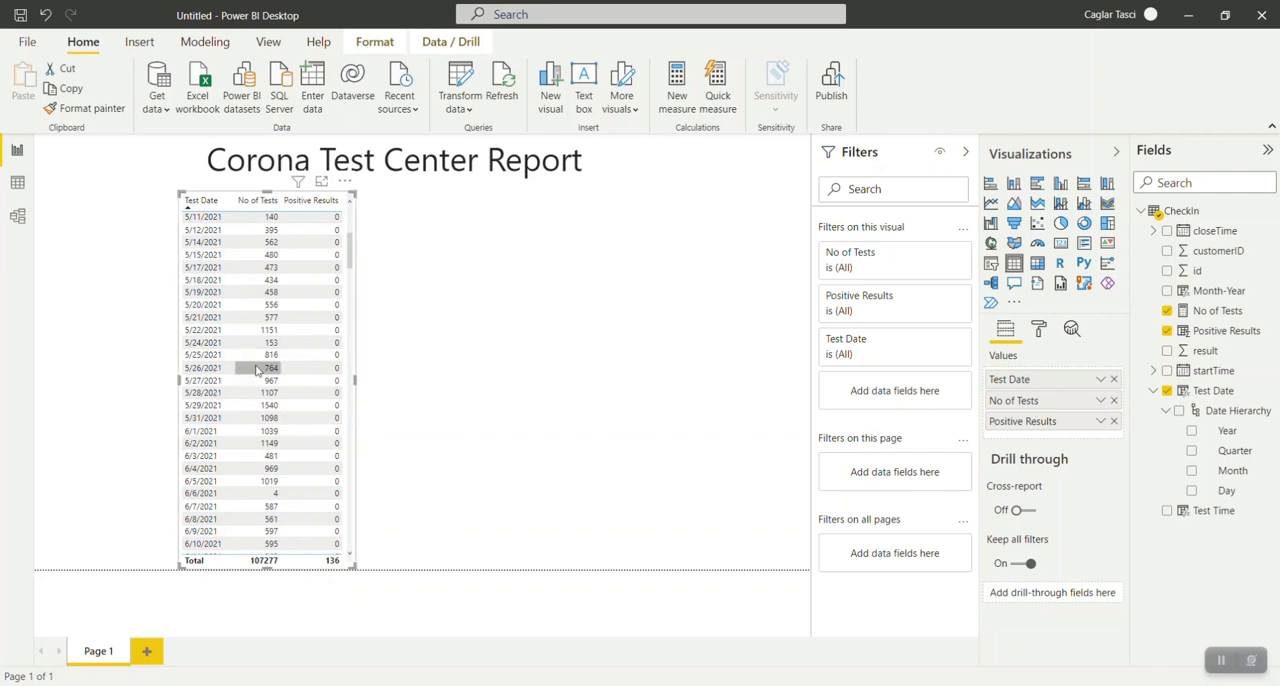
# Try converting the table visual to a slicer and undo the conversion.
pyautogui.click(991, 264)
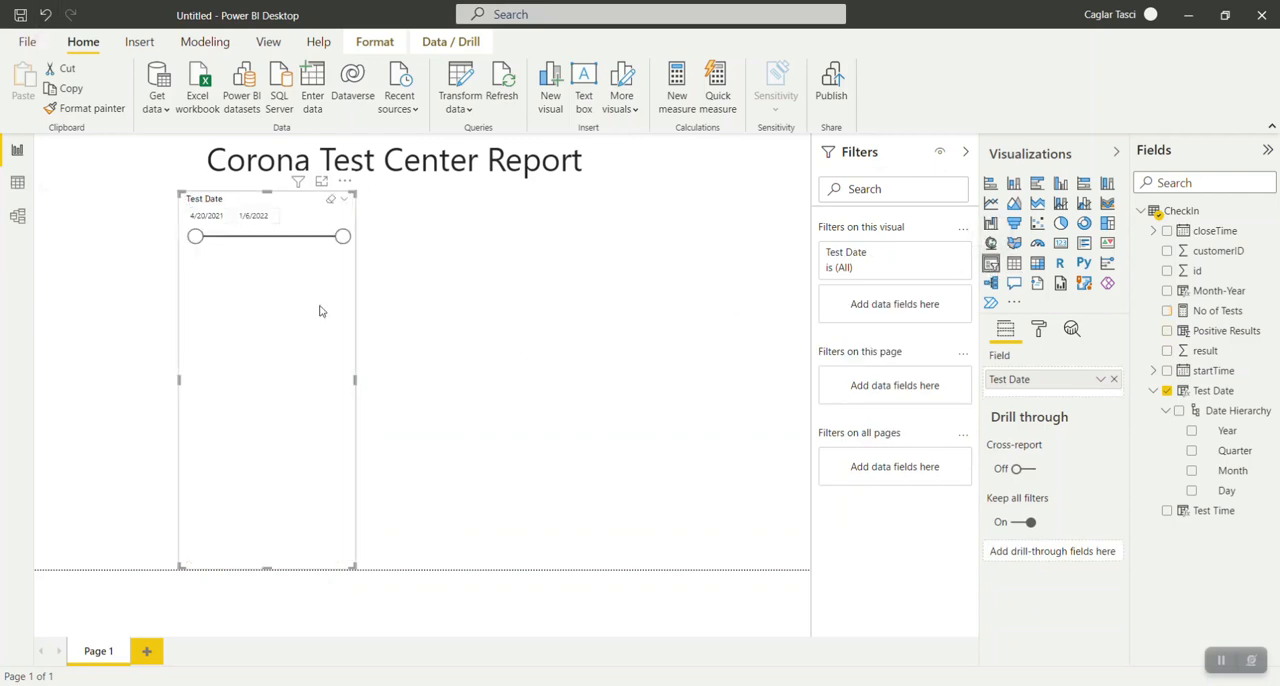
pyautogui.click(45, 14)
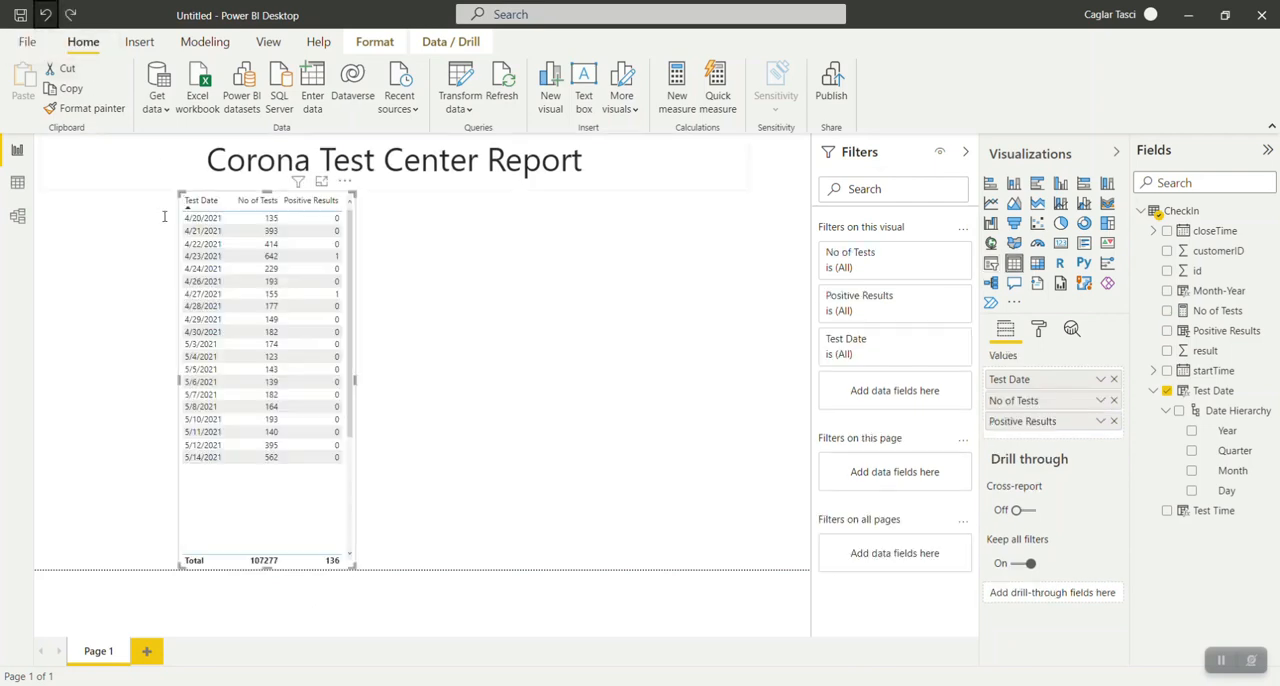
# Add a new slicer beside the table visual and assign the Month-Year field to it.
pyautogui.click(114, 299)
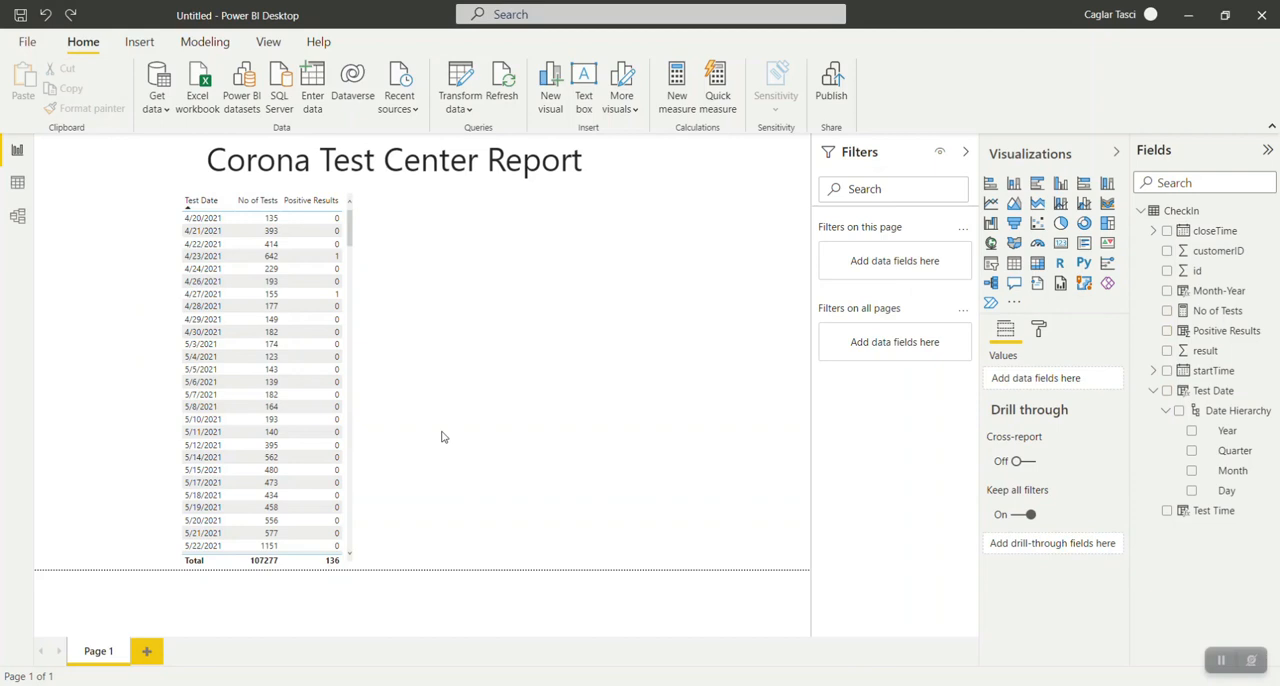
pyautogui.click(990, 264)
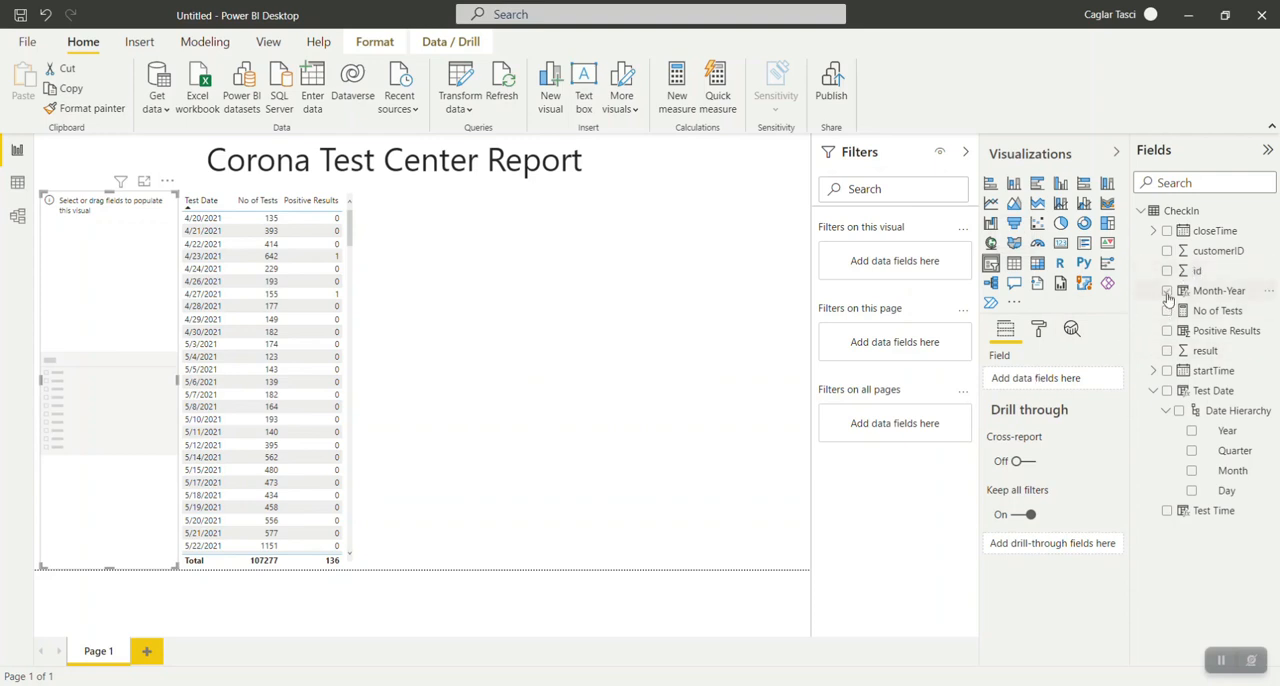
pyautogui.moveTo(1196, 293)
pyautogui.mouseDown()
pyautogui.moveTo(1118, 337)
pyautogui.moveTo(1201, 296)
pyautogui.mouseUp()
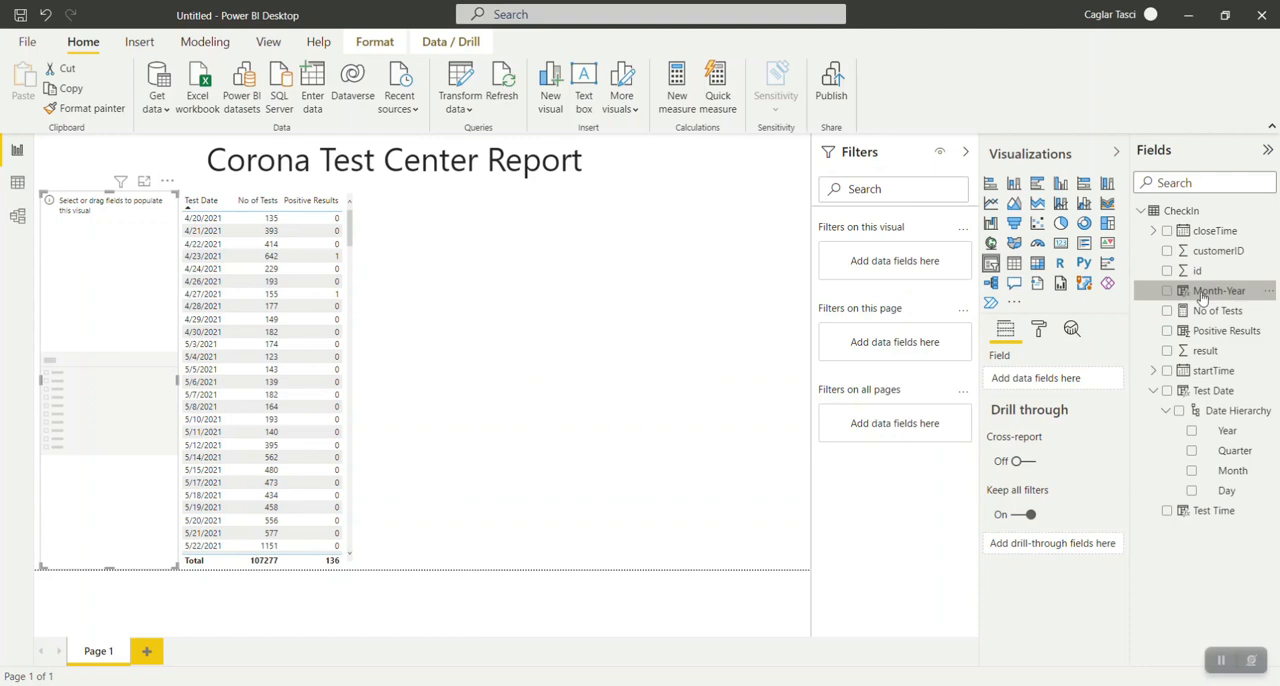
pyautogui.moveTo(1201, 296); pyautogui.dragTo(1042, 377)
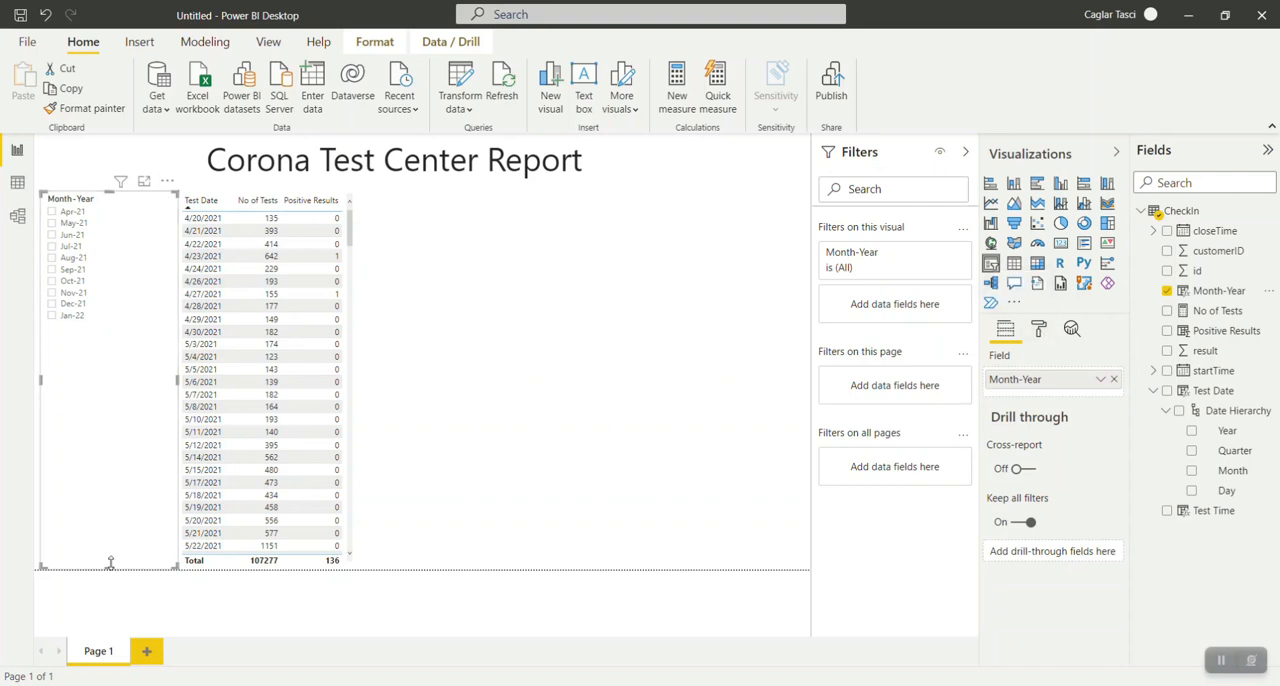
# Set the text size of the Month-Year slicer's items to 15 pt.
pyautogui.click(1038, 332)
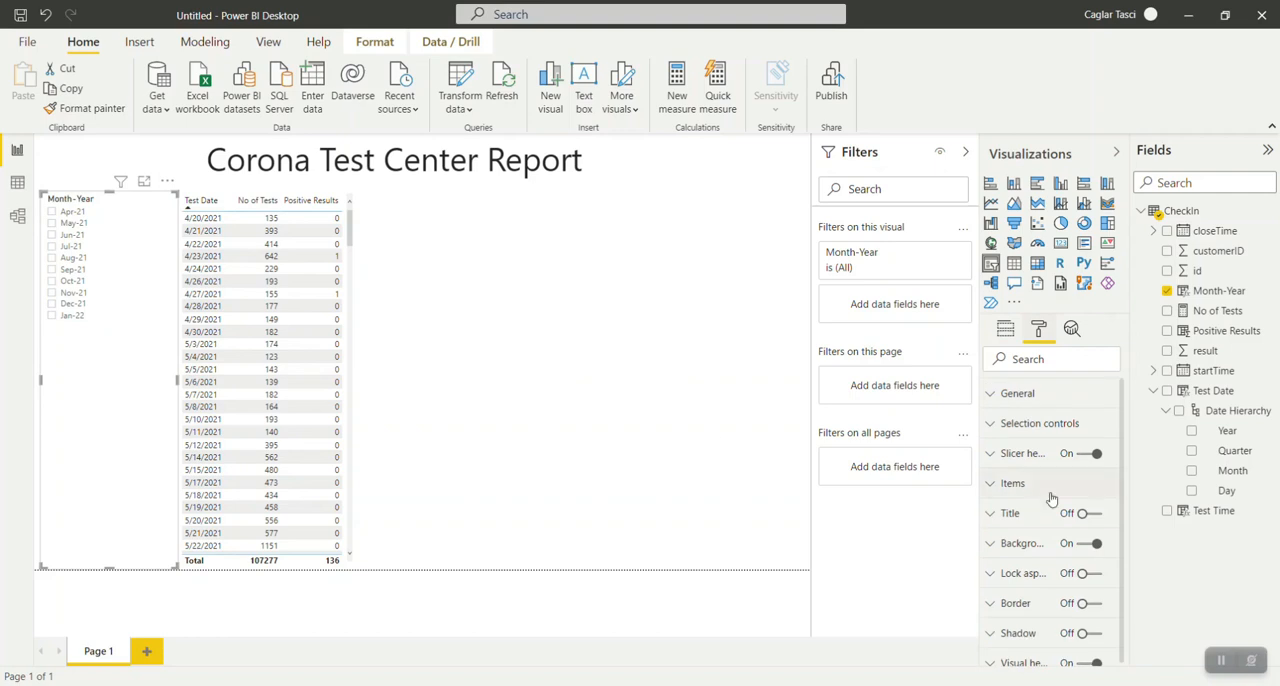
pyautogui.click(1006, 333)
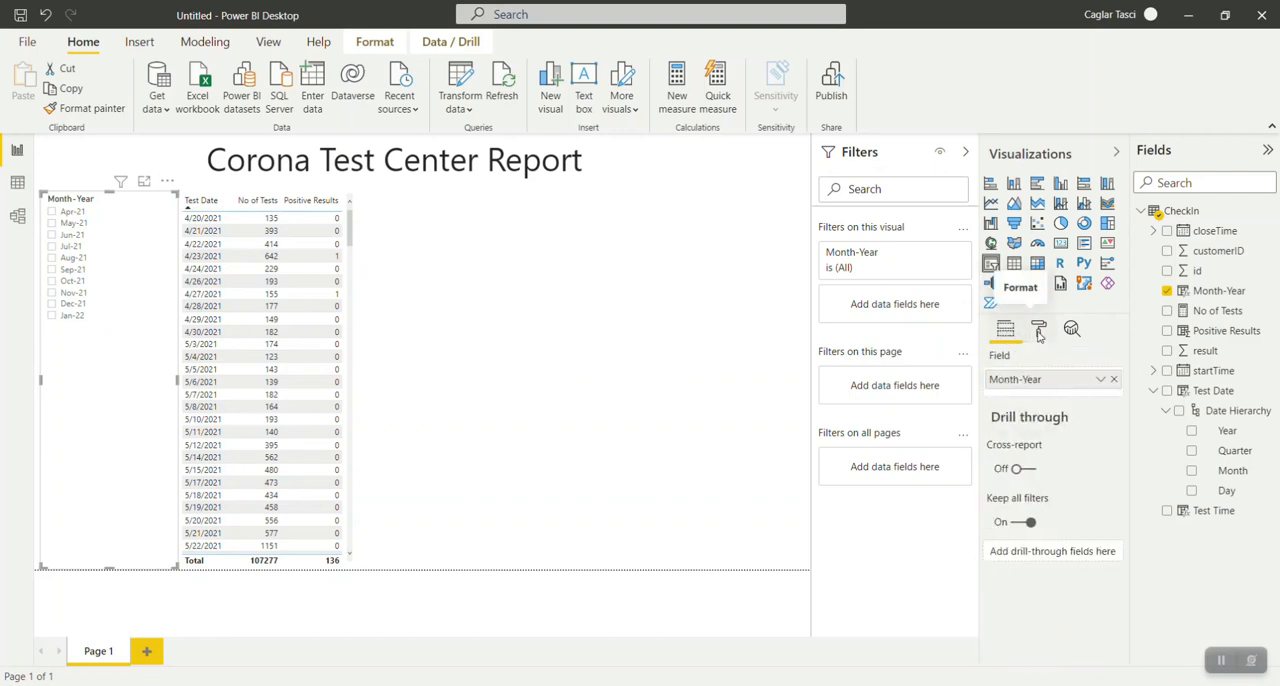
pyautogui.click(1038, 332)
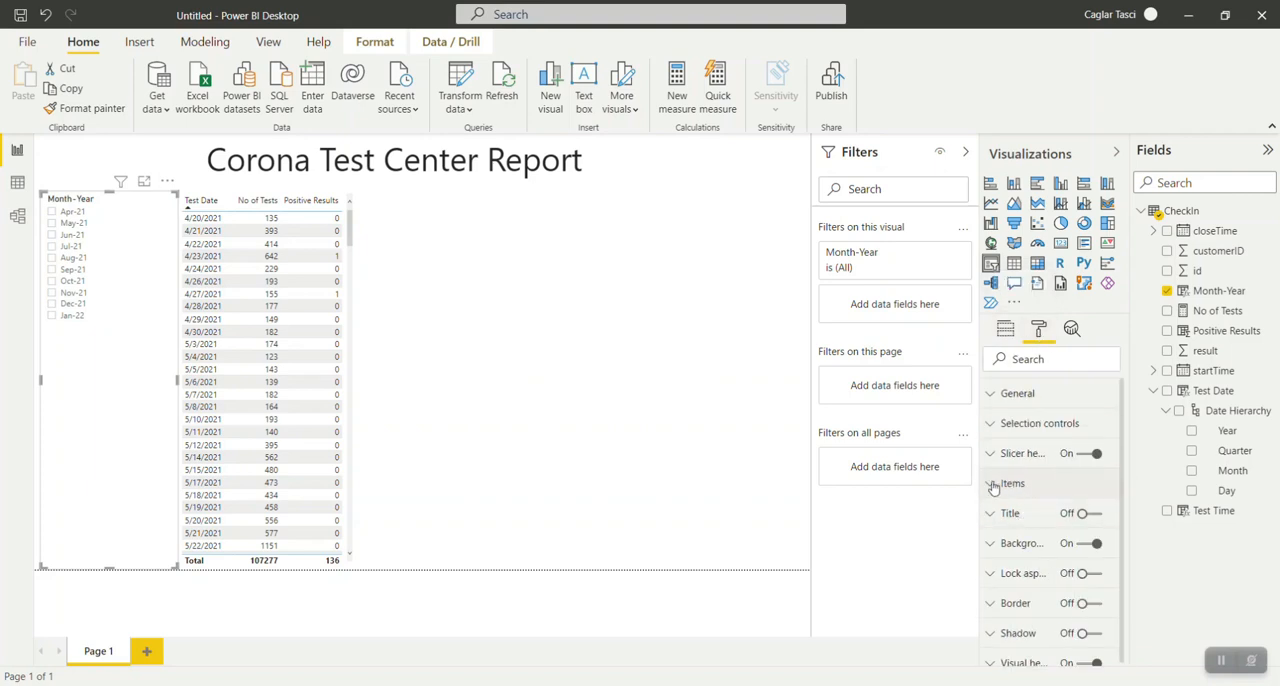
pyautogui.click(996, 486)
pyautogui.scroll(-2, 1080, 557)
pyautogui.scroll(-1, 1079, 557)
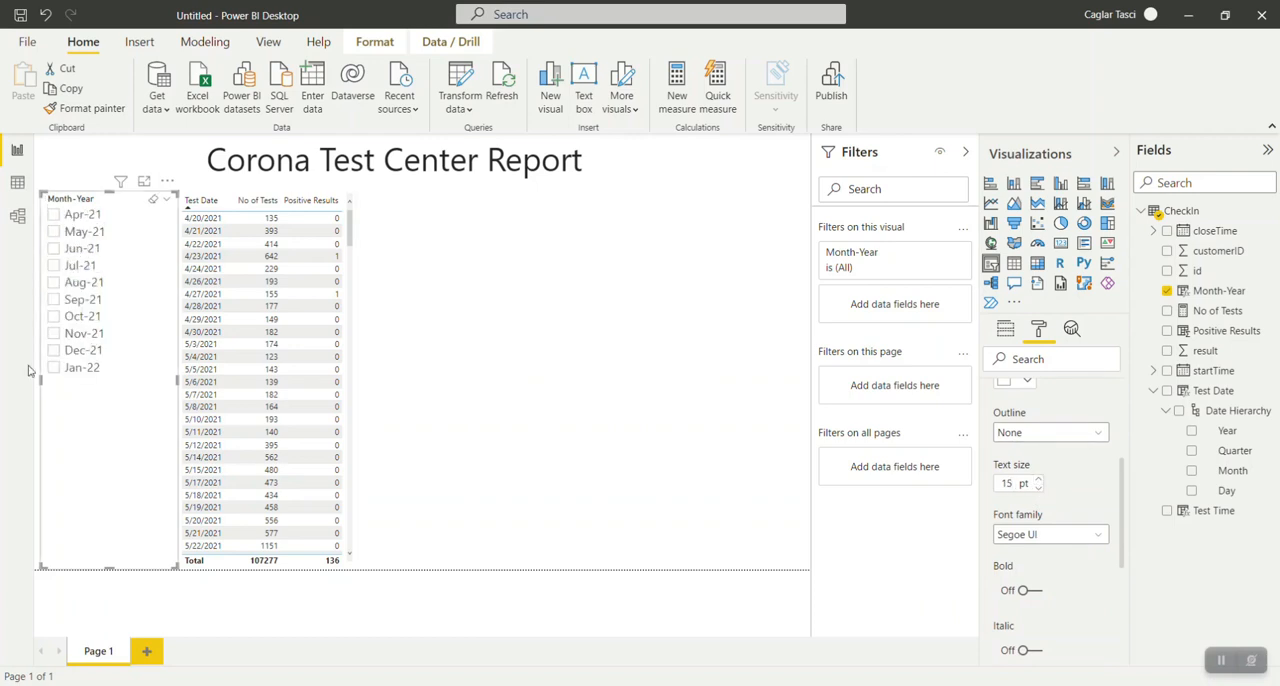
pyautogui.scroll(2, 1070, 513)
pyautogui.scroll(2, 1069, 513)
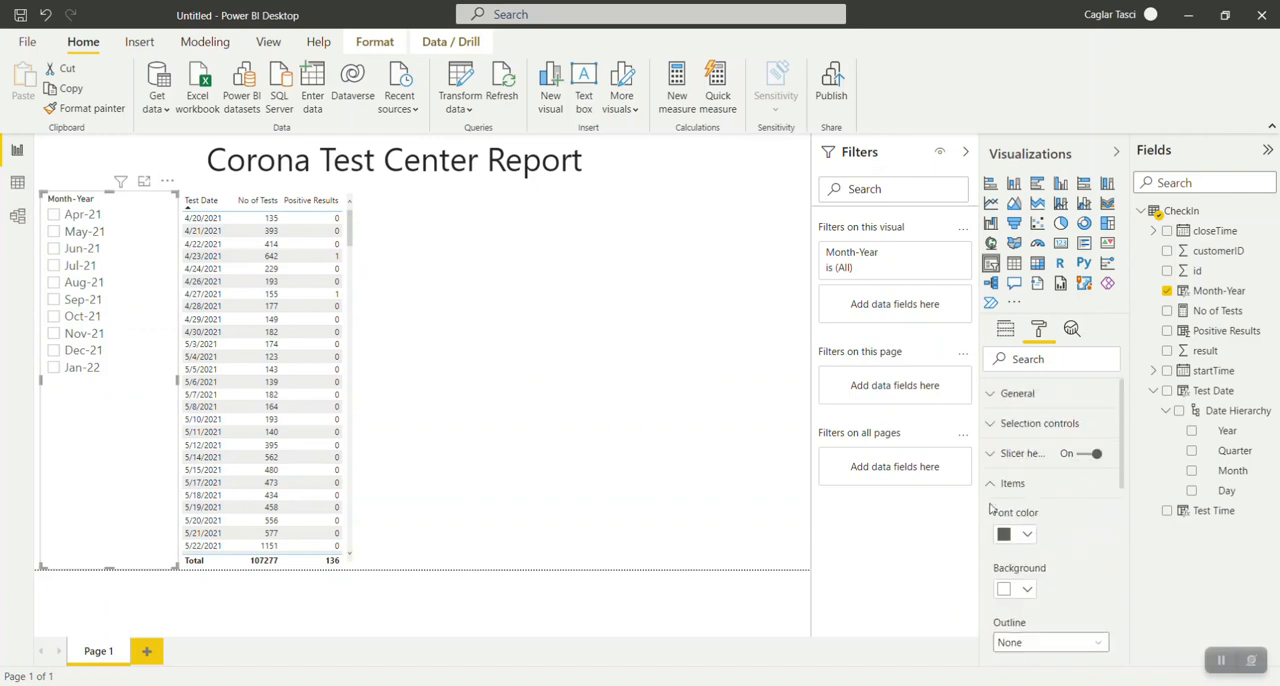
pyautogui.click(989, 486)
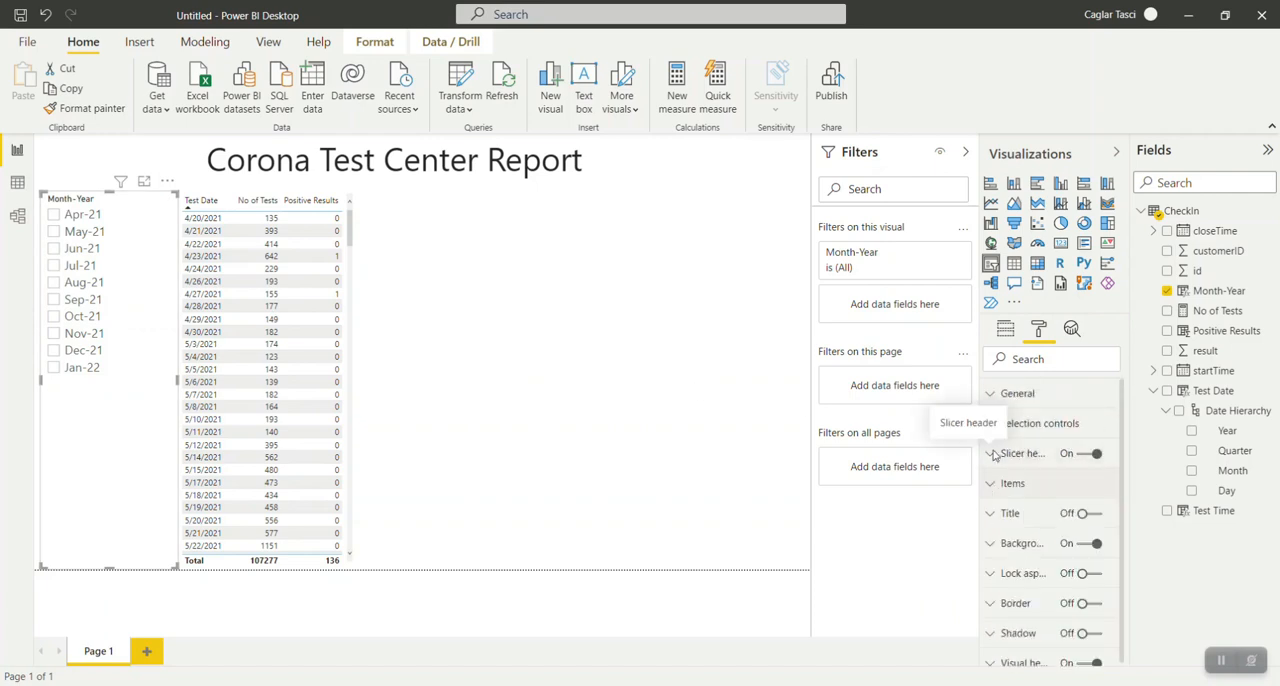
# Change the slicer header's title text to Month&Year and set its text size to 18 pt.
pyautogui.click(993, 455)
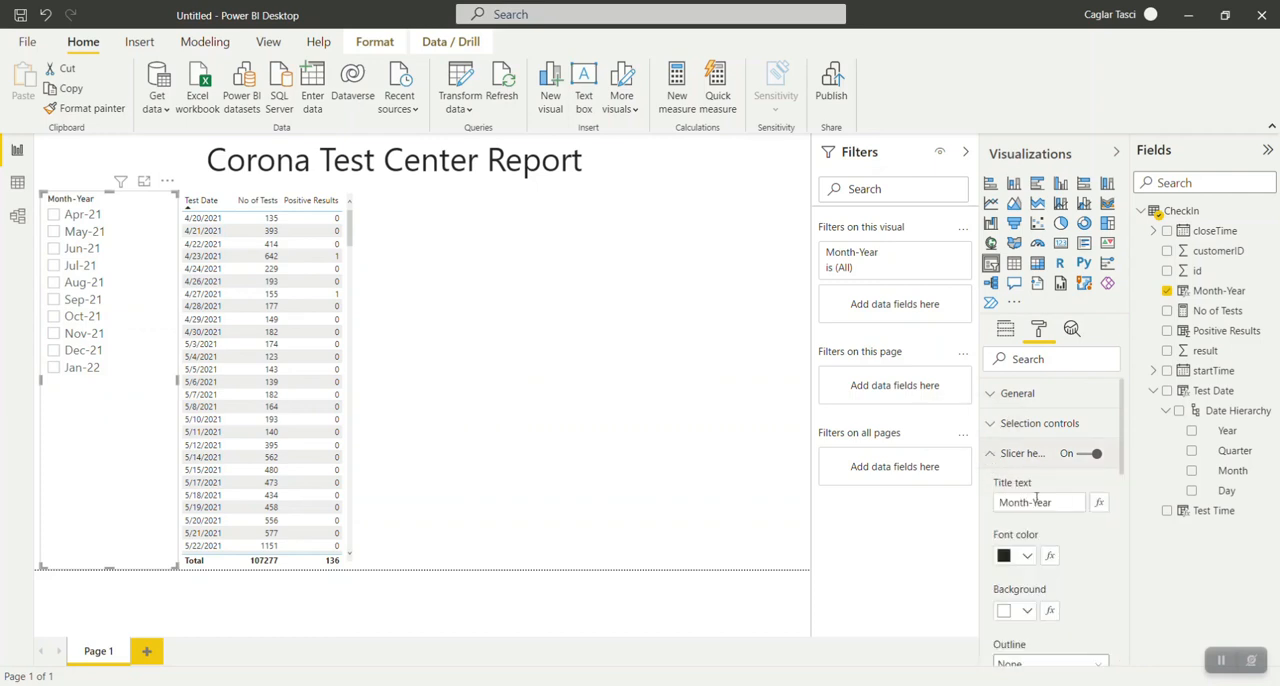
pyautogui.click(1035, 502)
pyautogui.write('&')
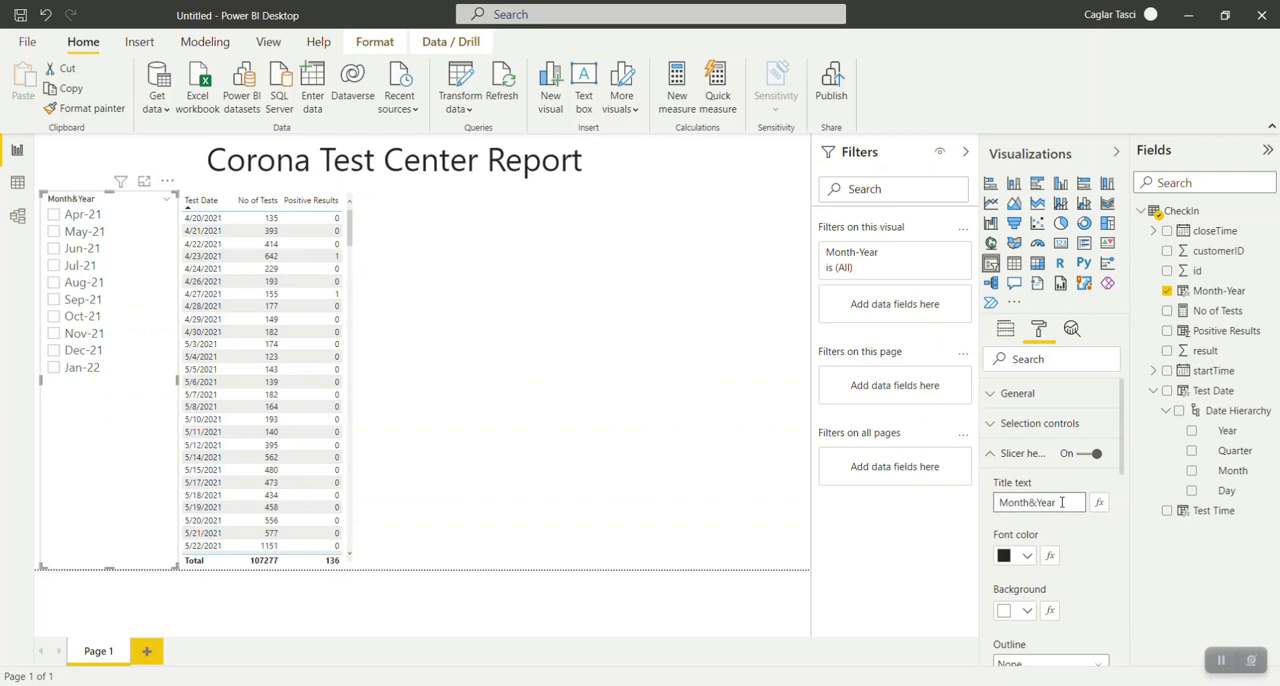
pyautogui.scroll(-3, 1080, 545)
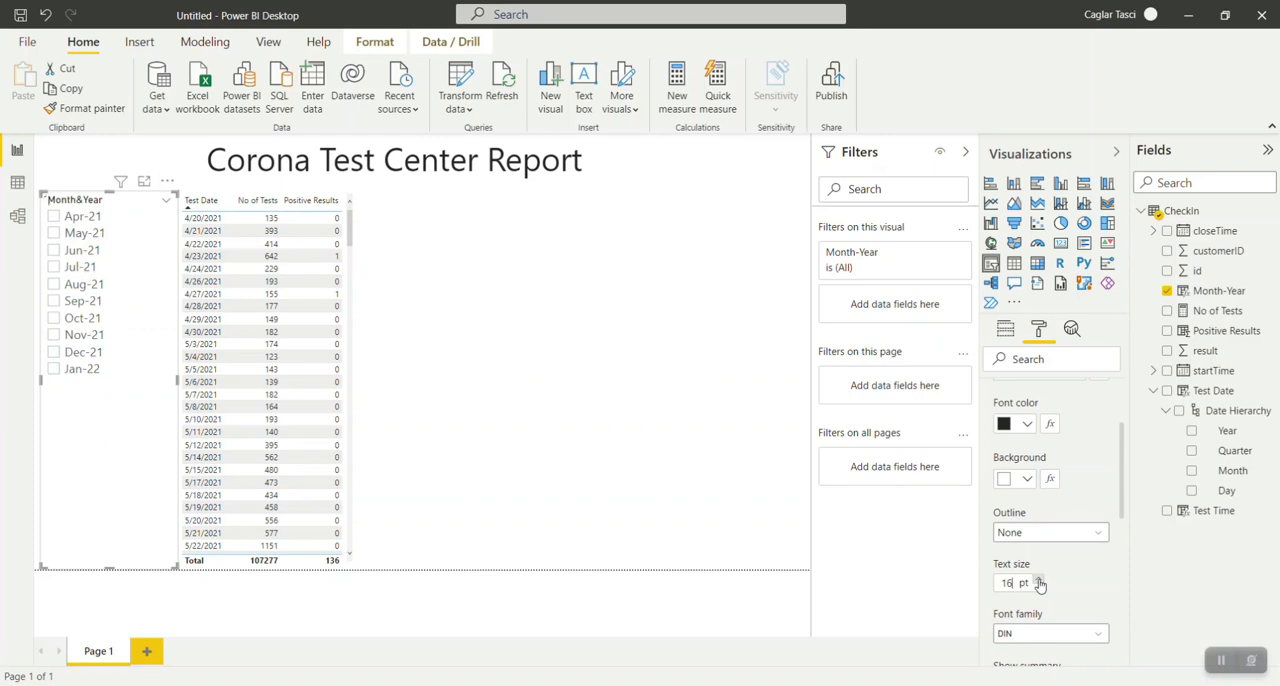
pyautogui.click(1040, 581)
pyautogui.click(1040, 581)
pyautogui.click(1040, 581)
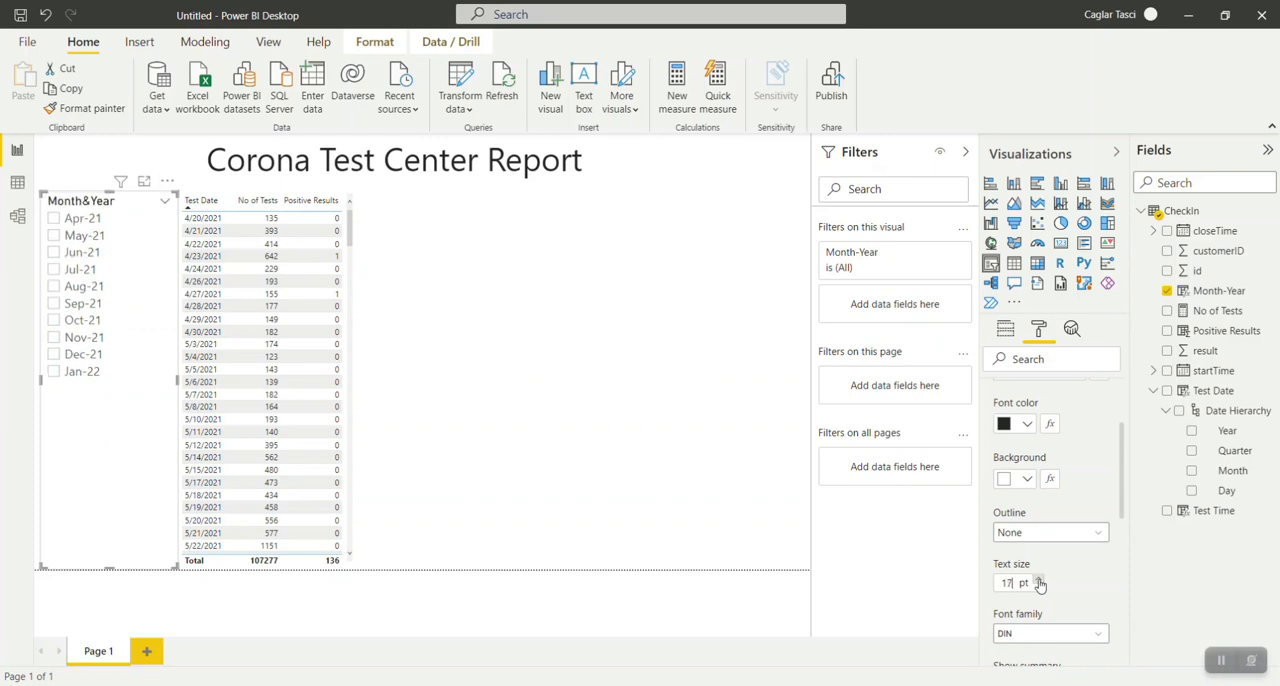
pyautogui.scroll(-3, 1060, 575)
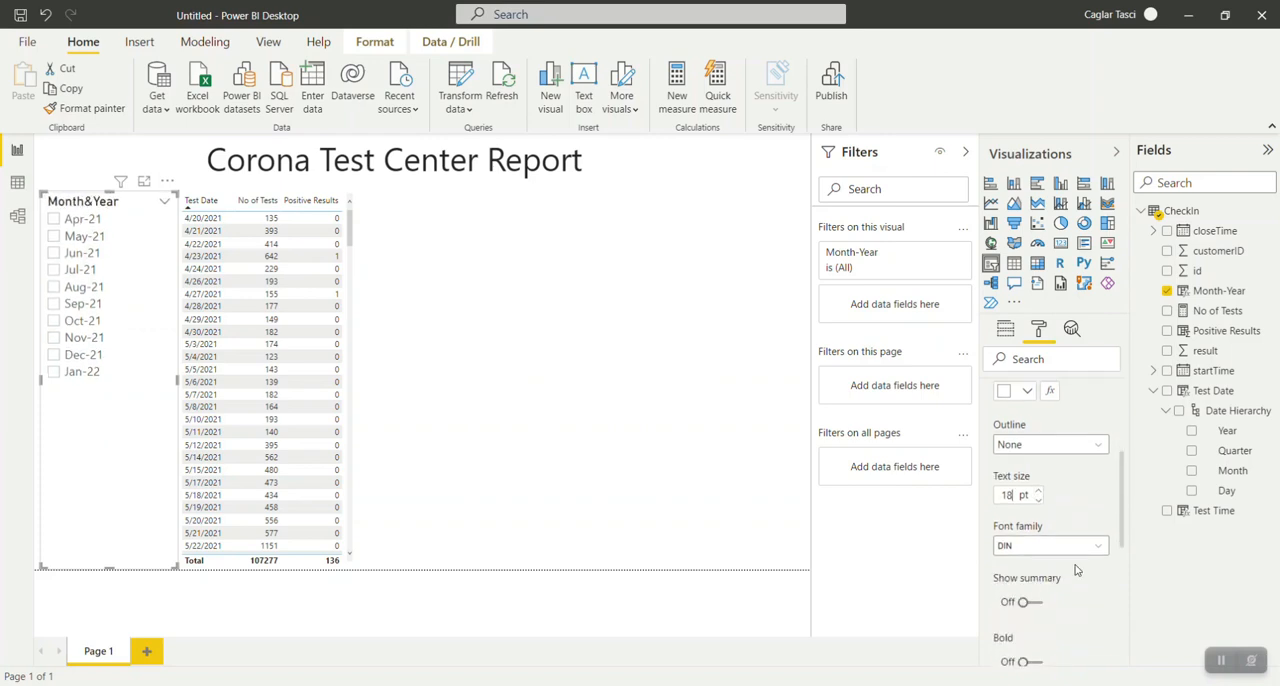
# Give the slicer header a Top + bottom outline and deselect the slicer.
pyautogui.scroll(2, 1072, 540)
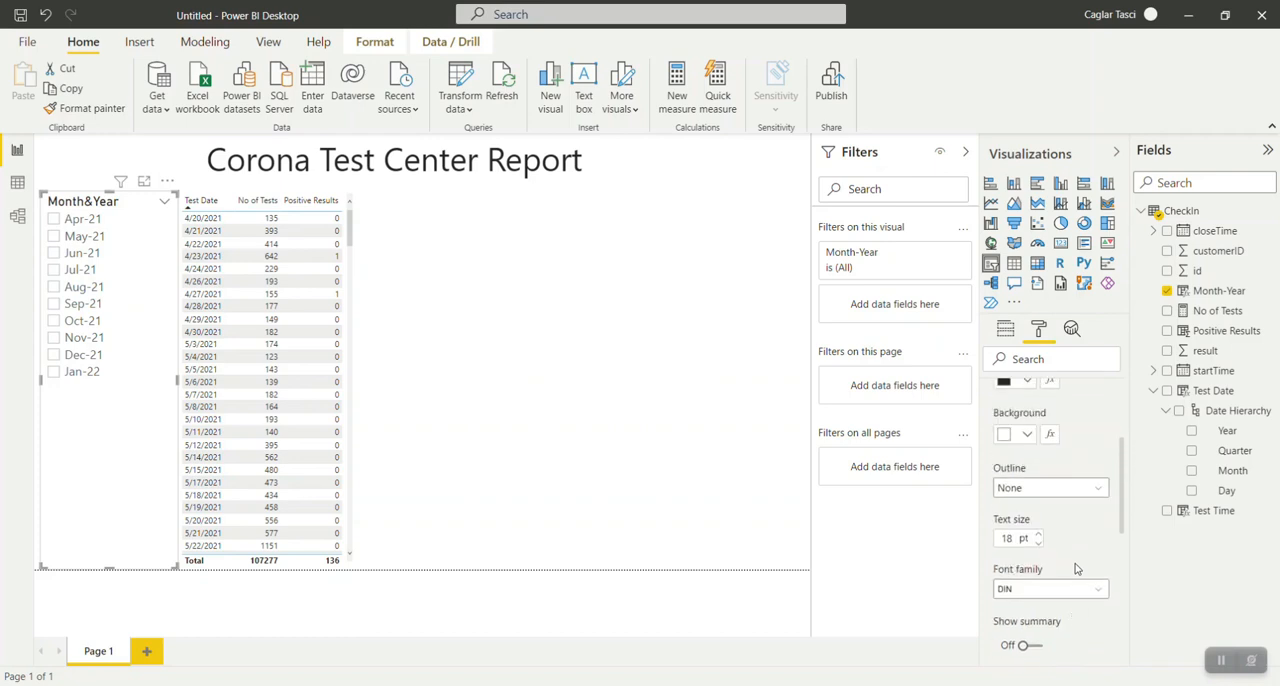
pyautogui.click(1065, 490)
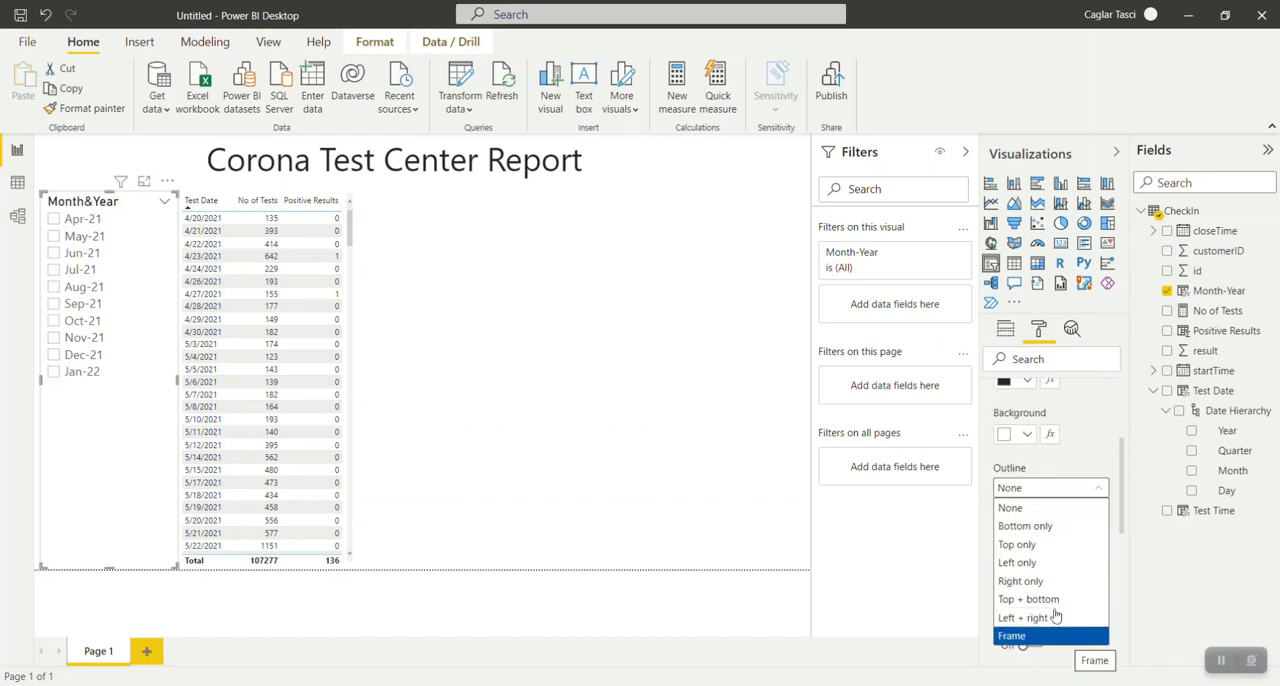
pyautogui.click(1043, 599)
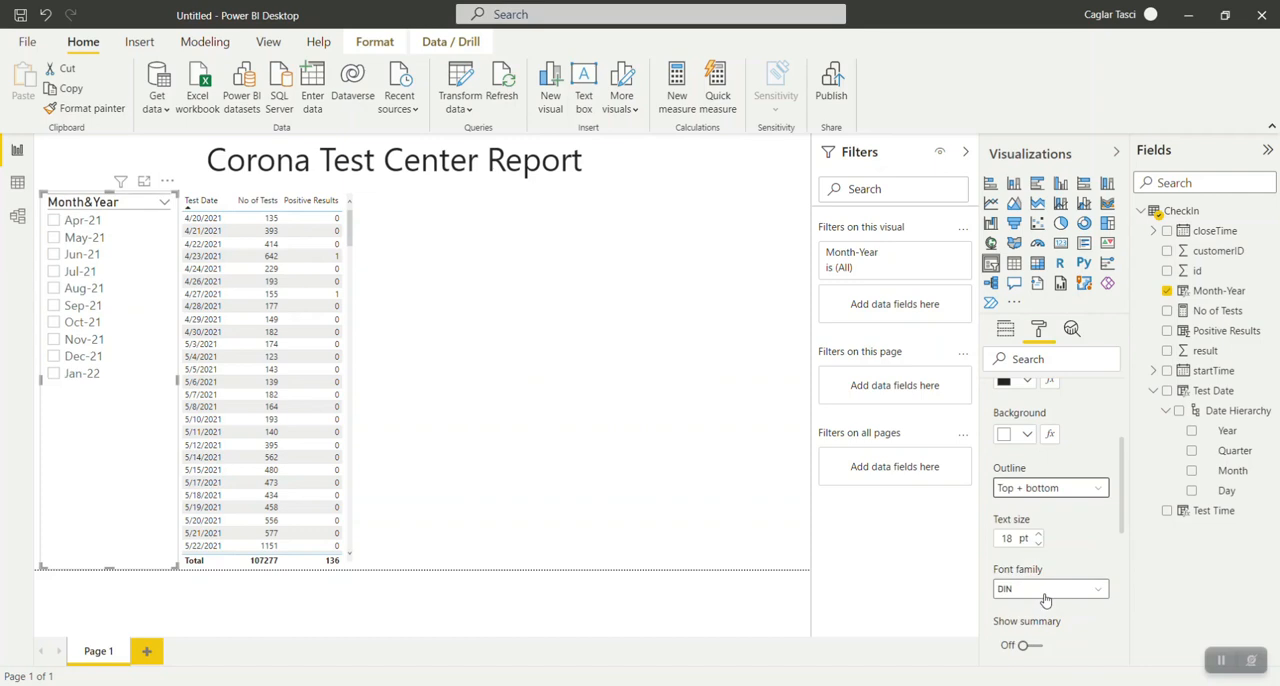
pyautogui.click(477, 380)
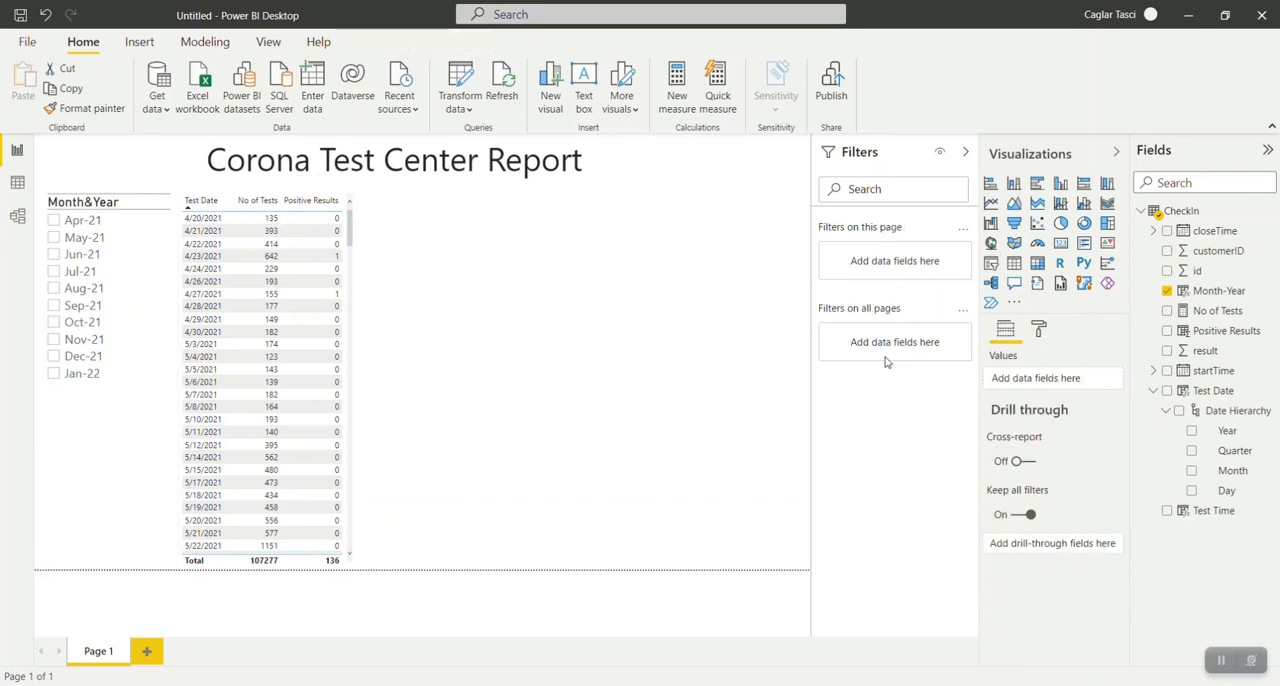
# Test the slicer with Jan-22, clear that selection, and shorten the slicer to end just below its last month.
pyautogui.click(165, 376)
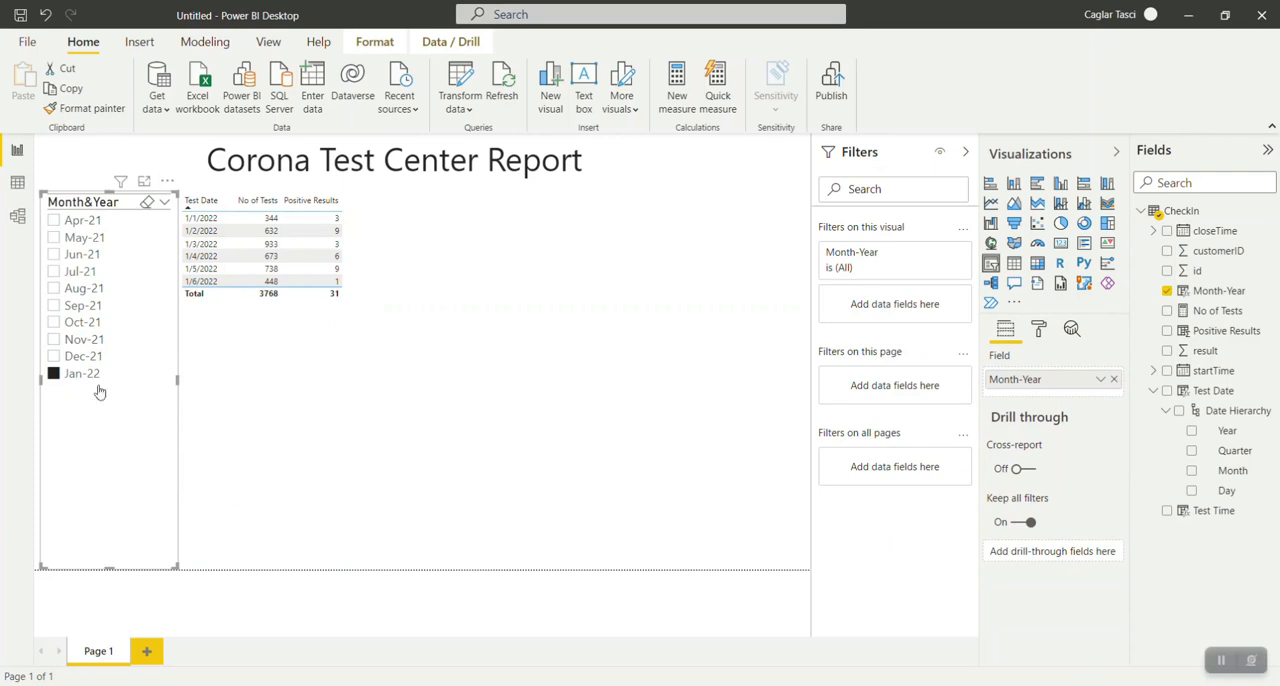
pyautogui.click(55, 376)
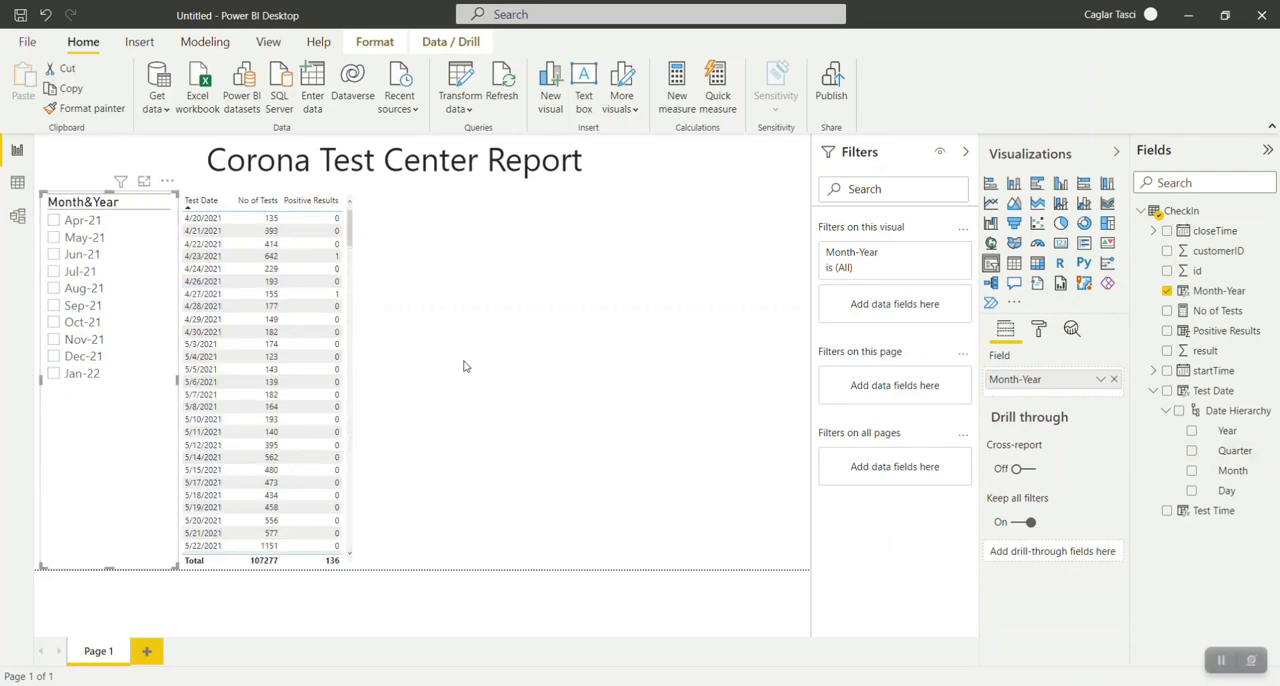
pyautogui.moveTo(107, 568); pyautogui.dragTo(119, 390)
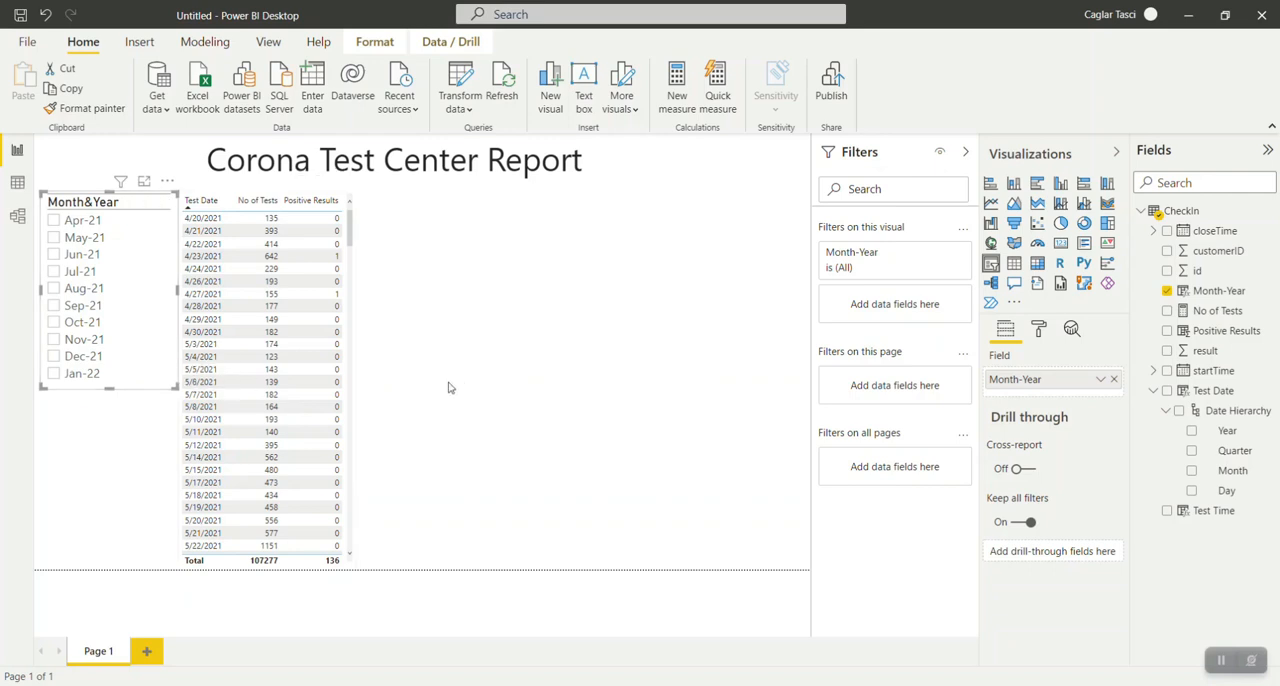
# Filter the table to Jul-21 with the slicer, look through the rows, and clear the filter.
pyautogui.click(54, 272)
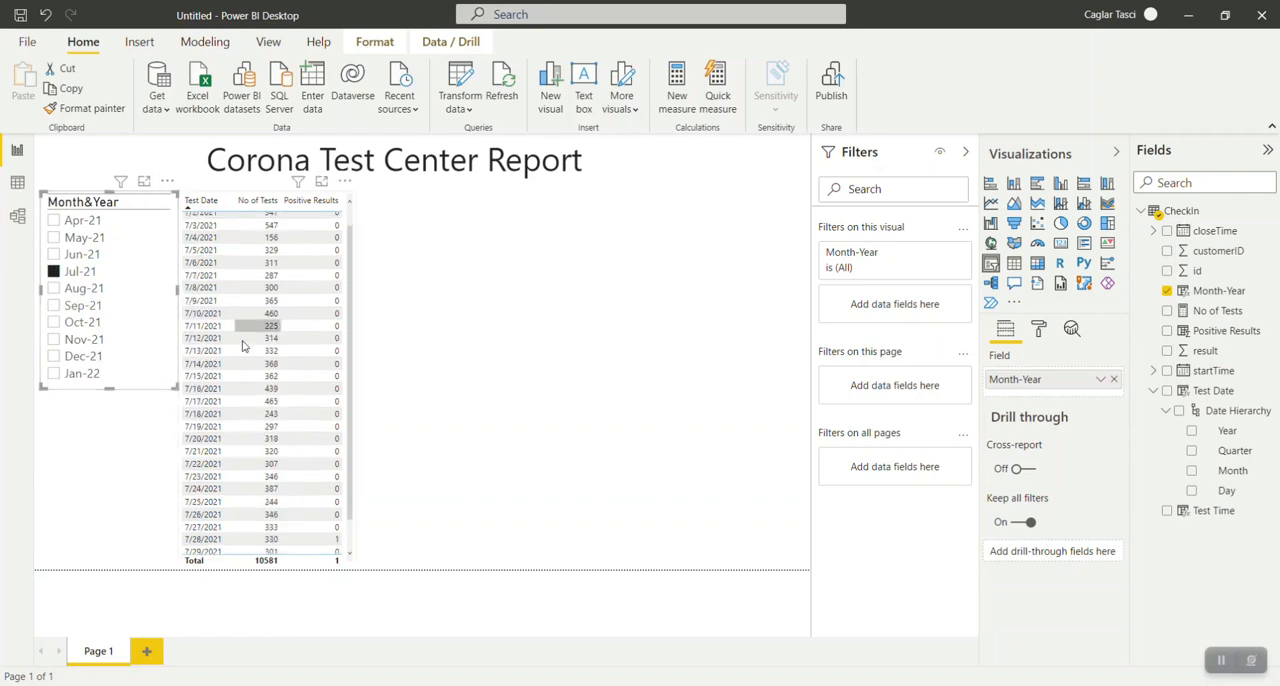
pyautogui.scroll(-3, 245, 340)
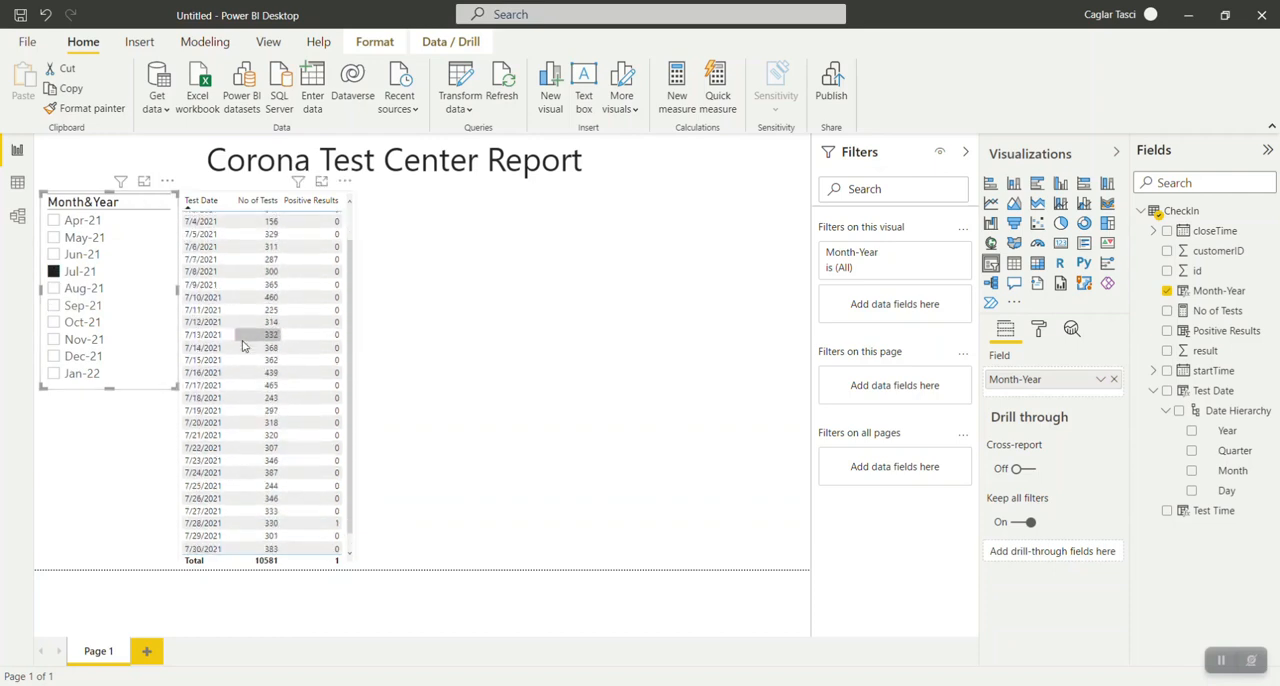
pyautogui.click(55, 279)
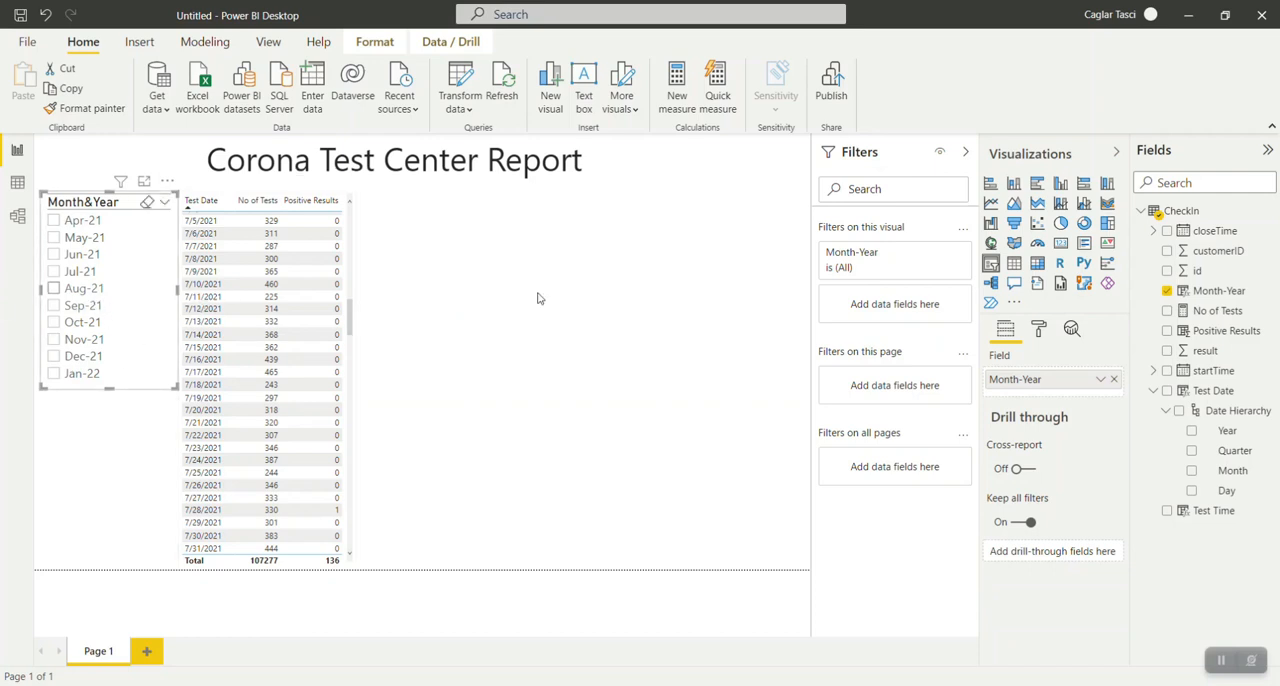
# Insert a line chart beside the table, widened to the page's right edge and about half the table's height.
pyautogui.click(464, 307)
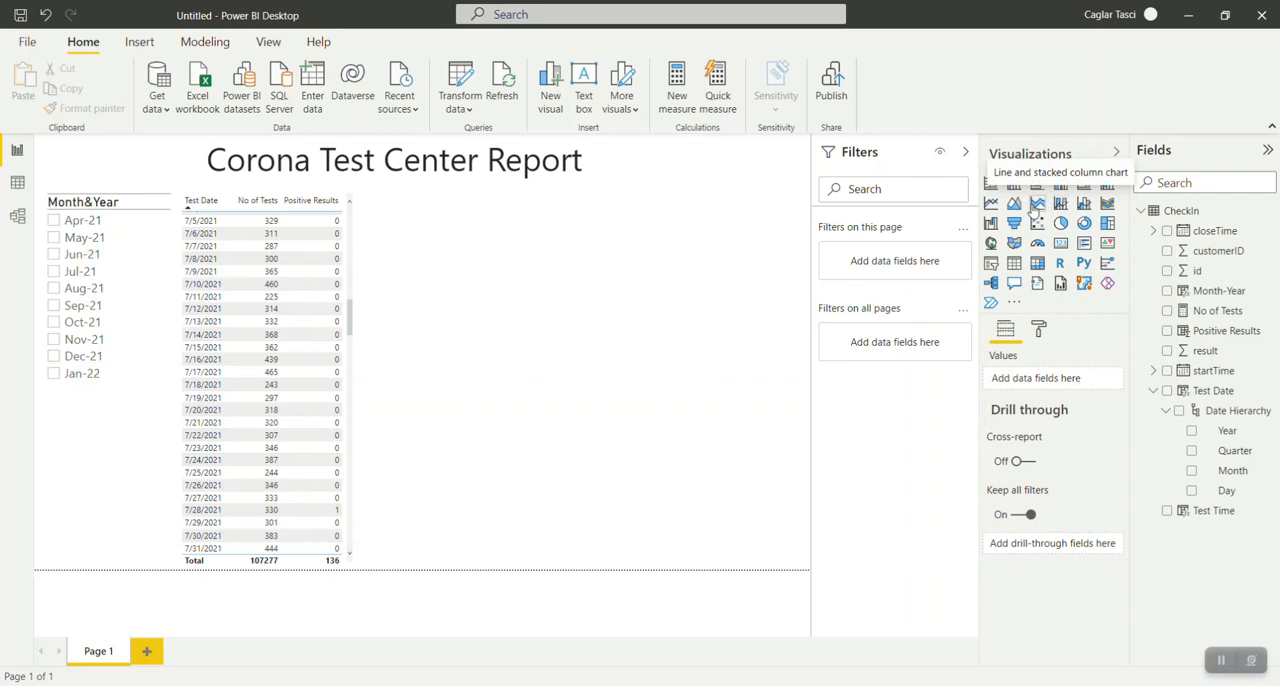
pyautogui.click(991, 204)
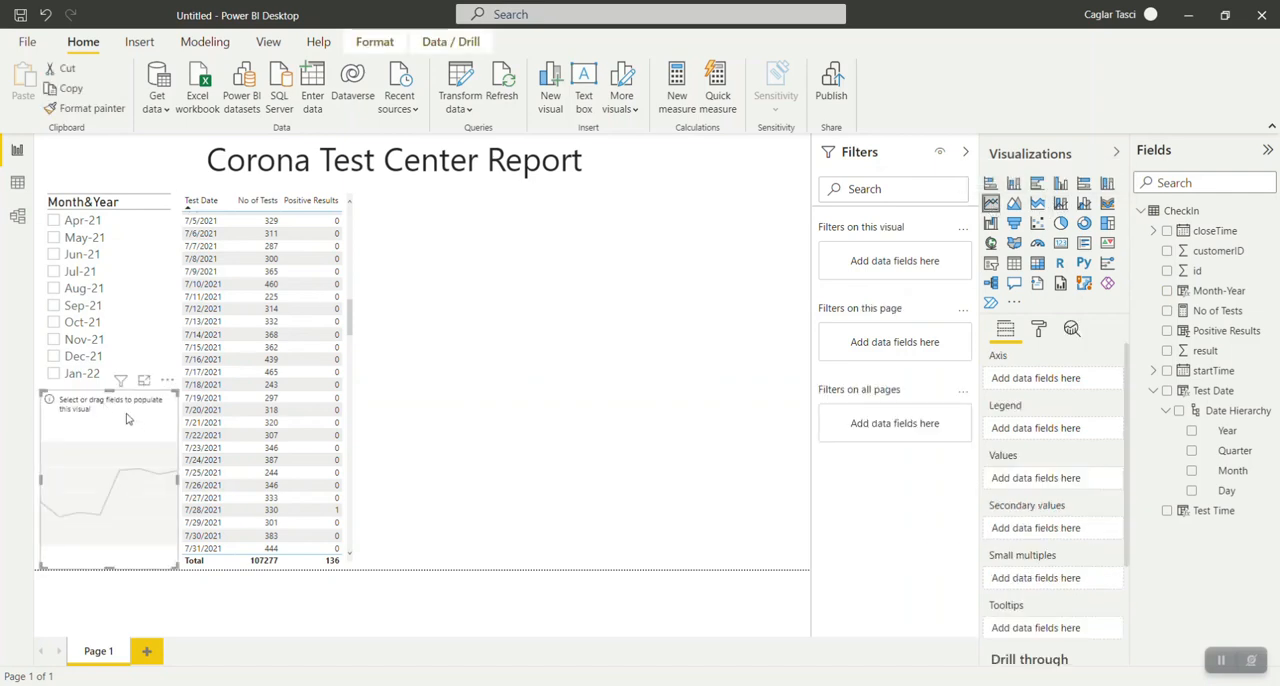
pyautogui.moveTo(118, 410); pyautogui.dragTo(434, 212)
pyautogui.moveTo(491, 367); pyautogui.dragTo(810, 570)
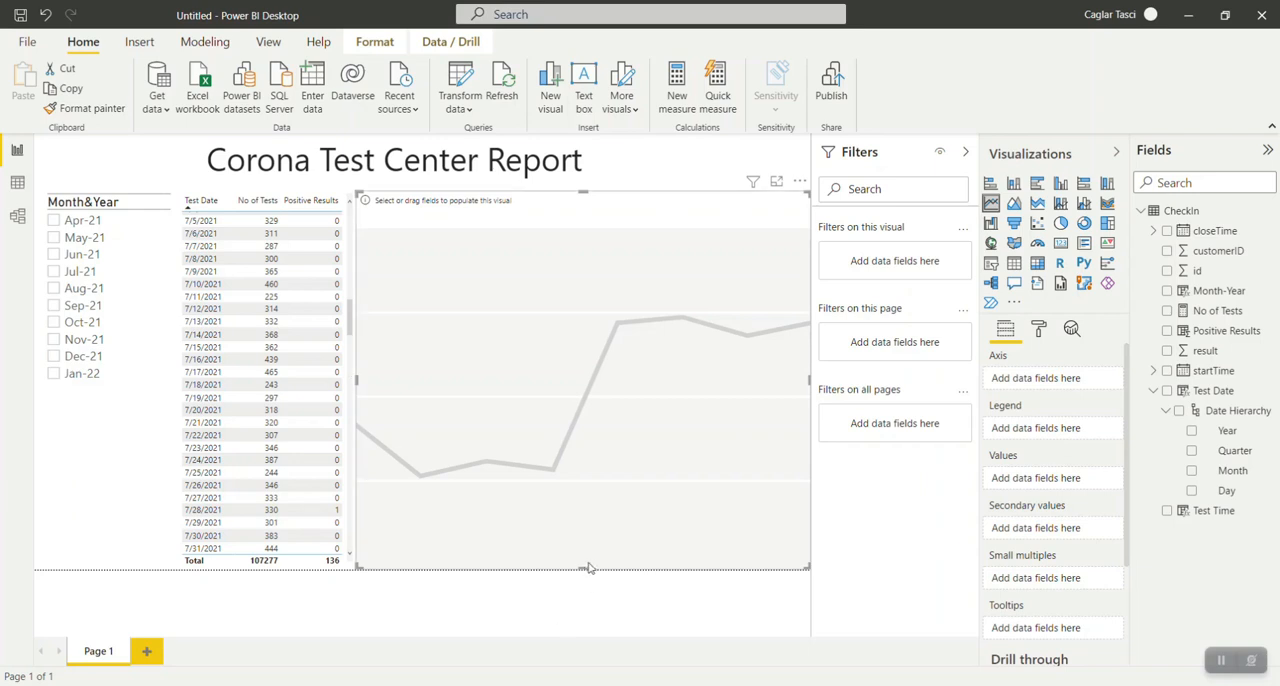
pyautogui.moveTo(588, 567); pyautogui.dragTo(582, 386)
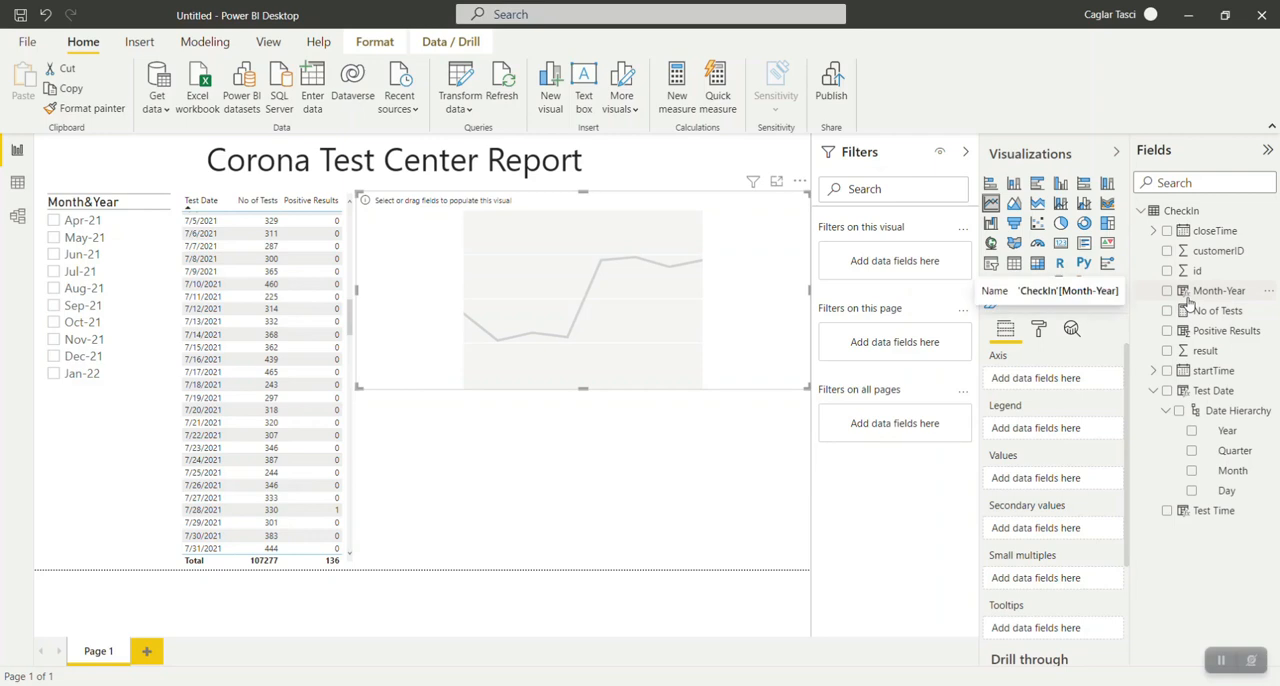
# Plot No of Tests as values over a Month-Year axis in the line chart and trim its height slightly.
pyautogui.moveTo(1205, 291); pyautogui.dragTo(1064, 384)
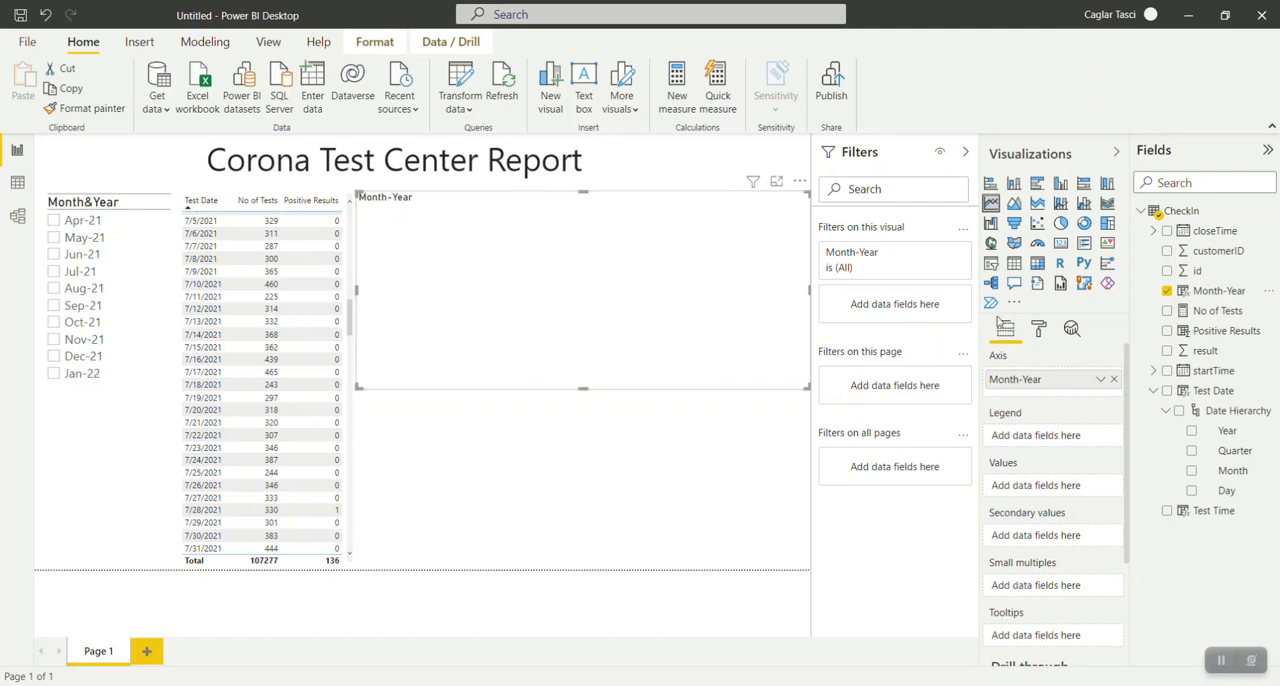
pyautogui.moveTo(1215, 311); pyautogui.dragTo(1064, 493)
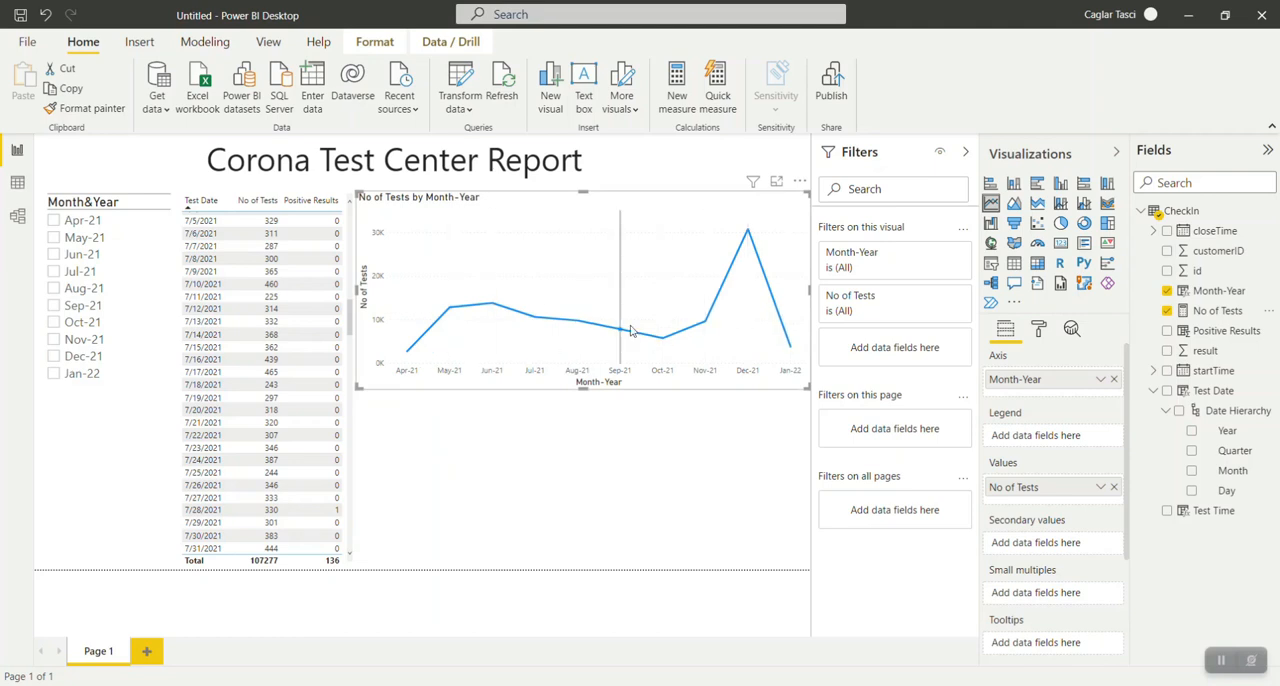
pyautogui.moveTo(583, 387); pyautogui.dragTo(583, 378)
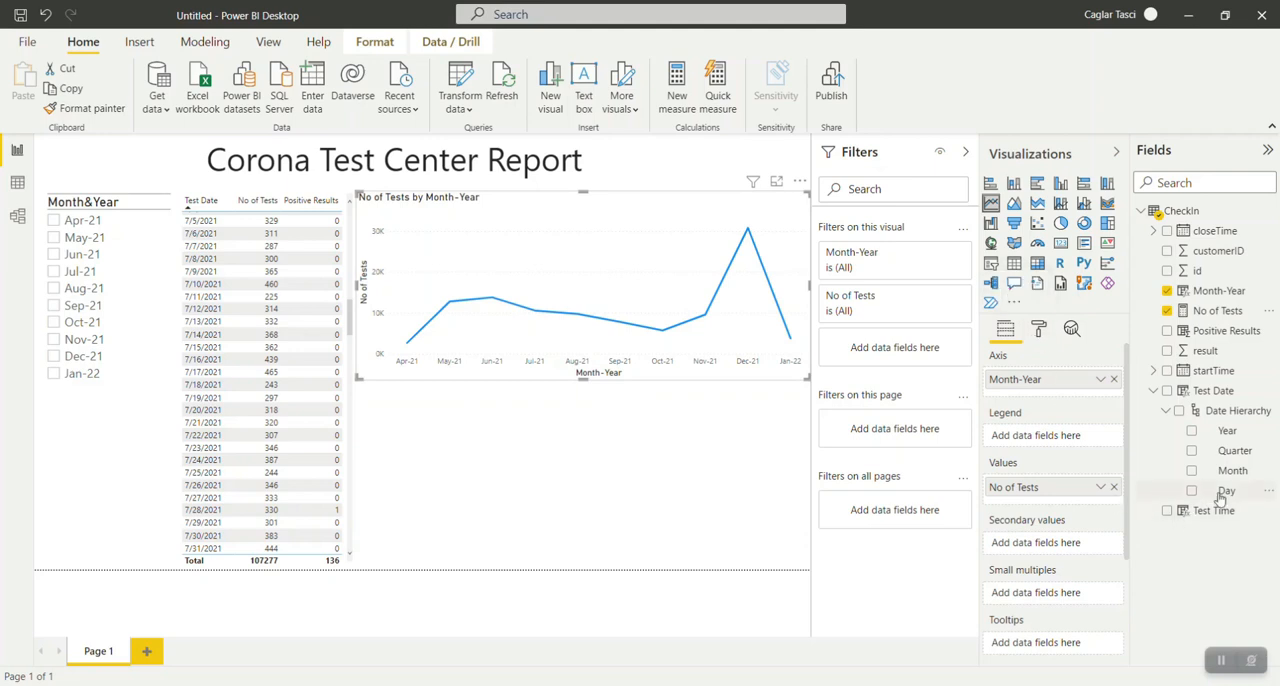
# Add the Day level of Test Date below Month-Year on the line chart's axis, and test drilling down into Dec-21 and back up.
pyautogui.moveTo(1224, 497); pyautogui.dragTo(1071, 391)
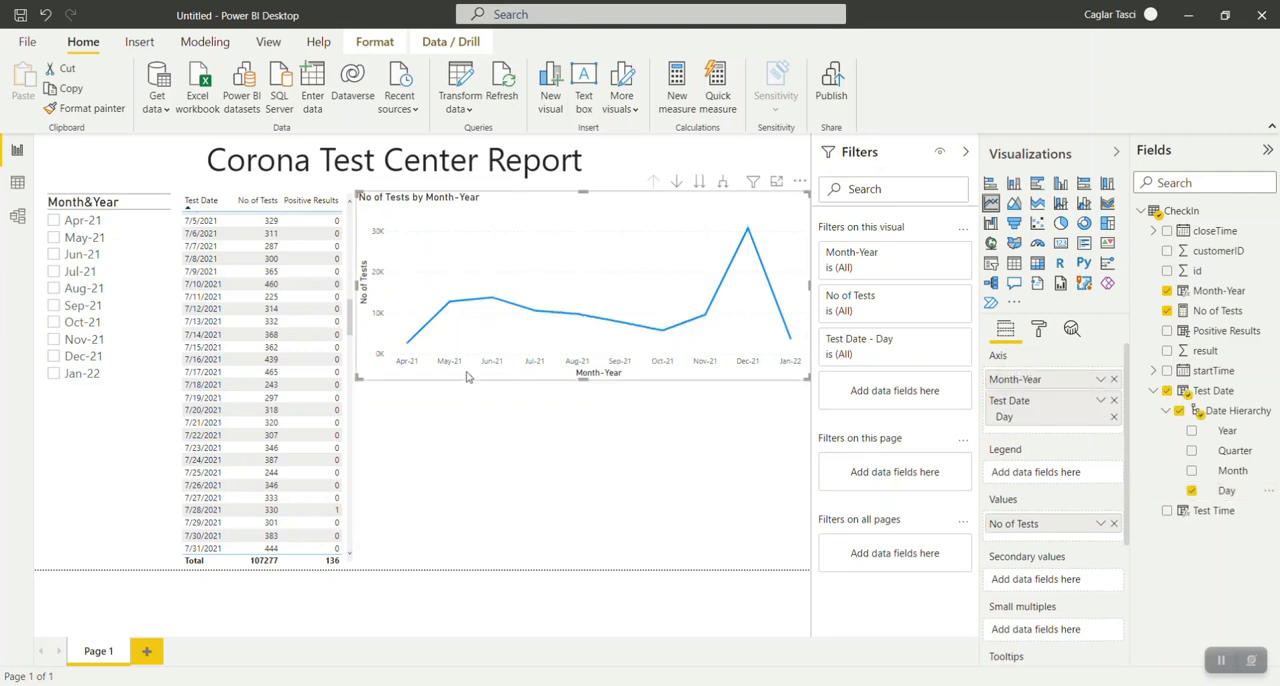
pyautogui.moveTo(748, 235)
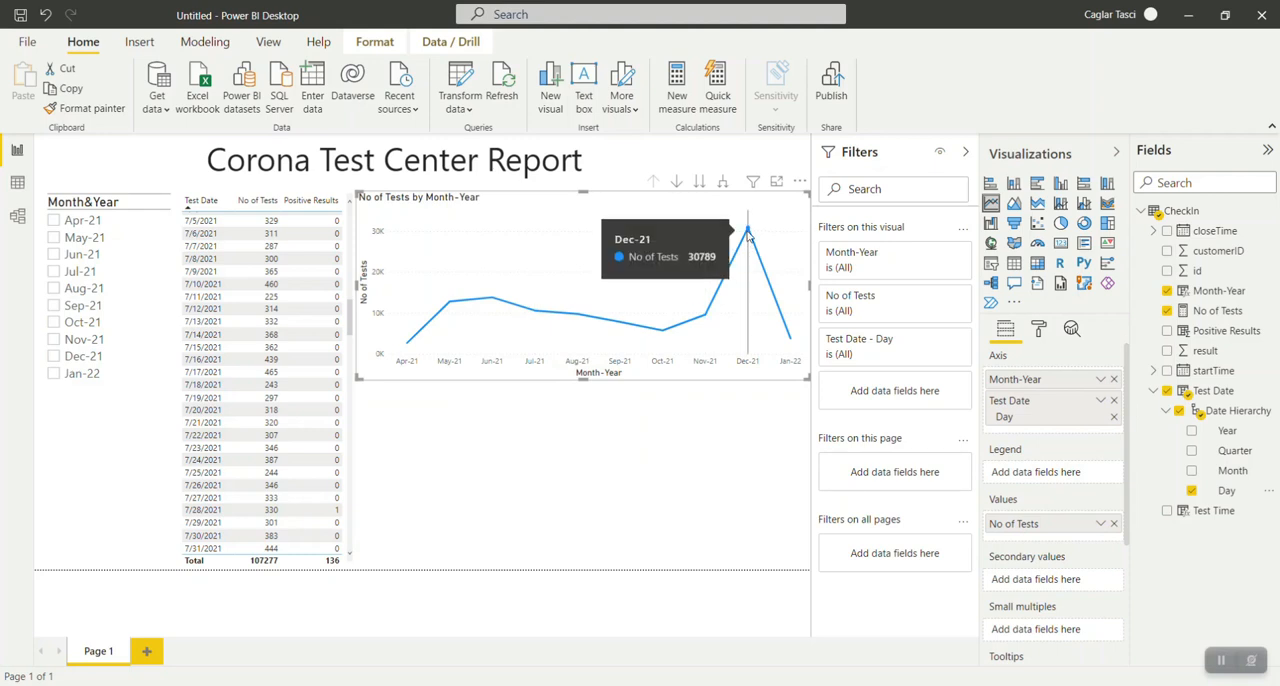
pyautogui.rightClick(748, 235)
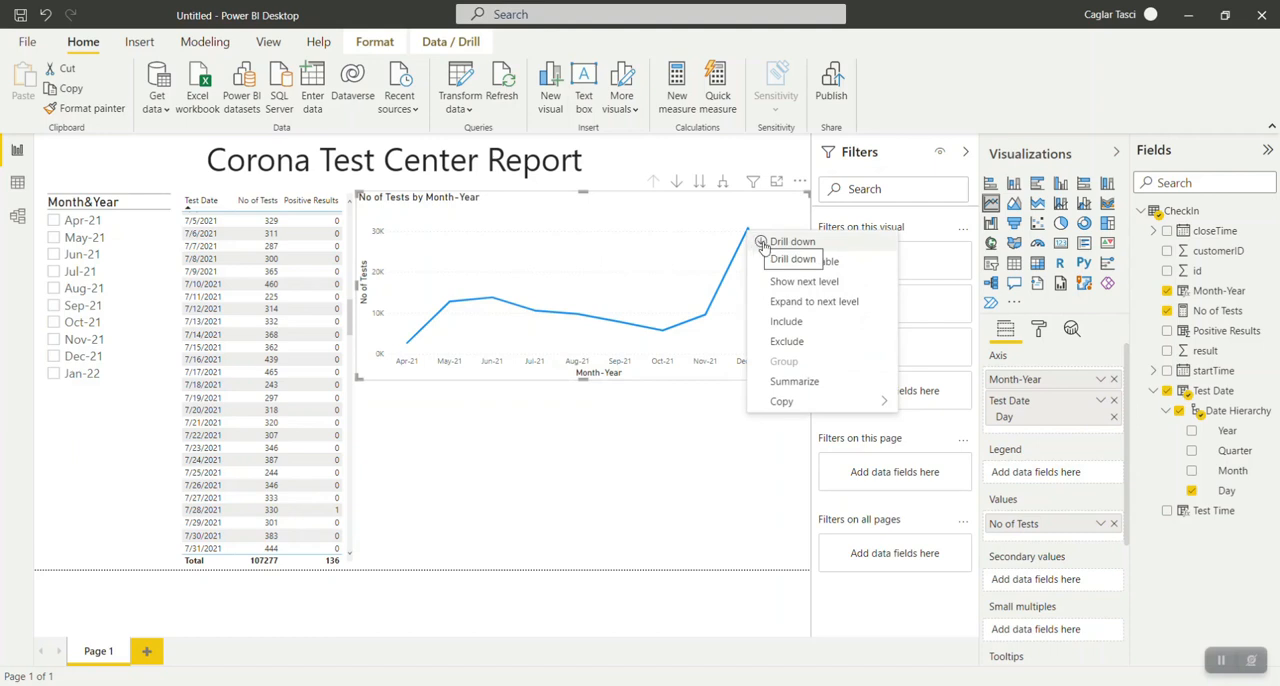
pyautogui.click(760, 242)
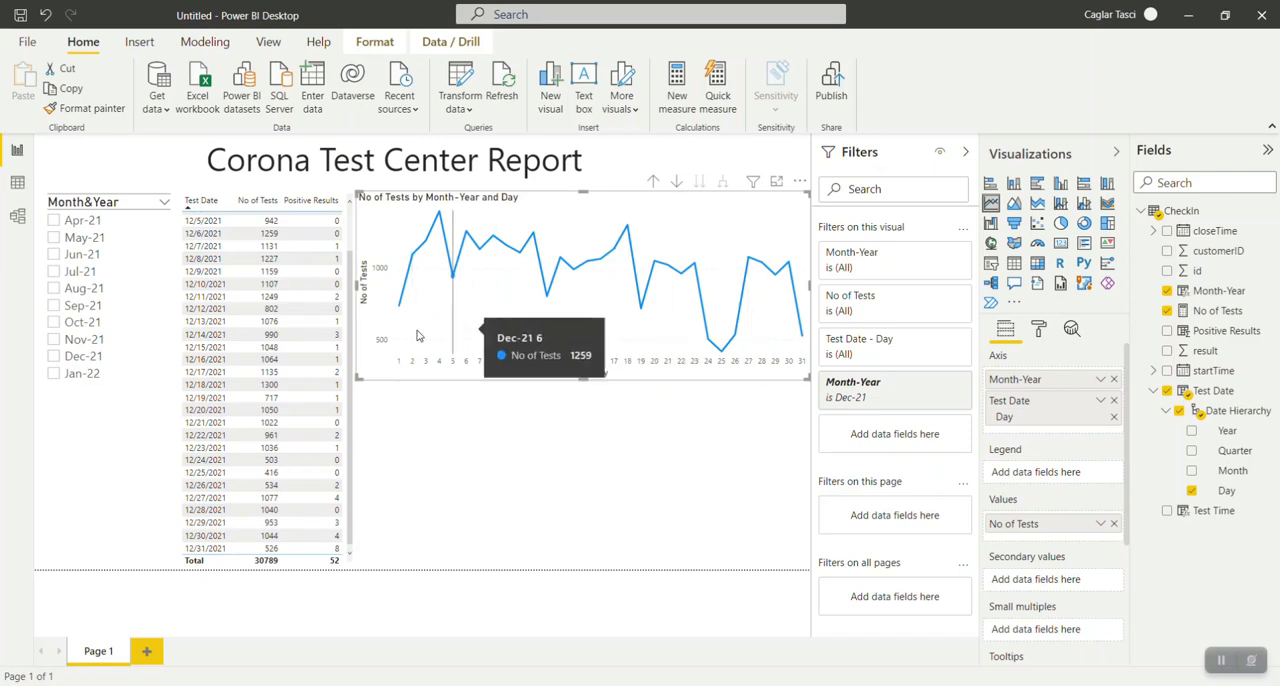
pyautogui.click(655, 183)
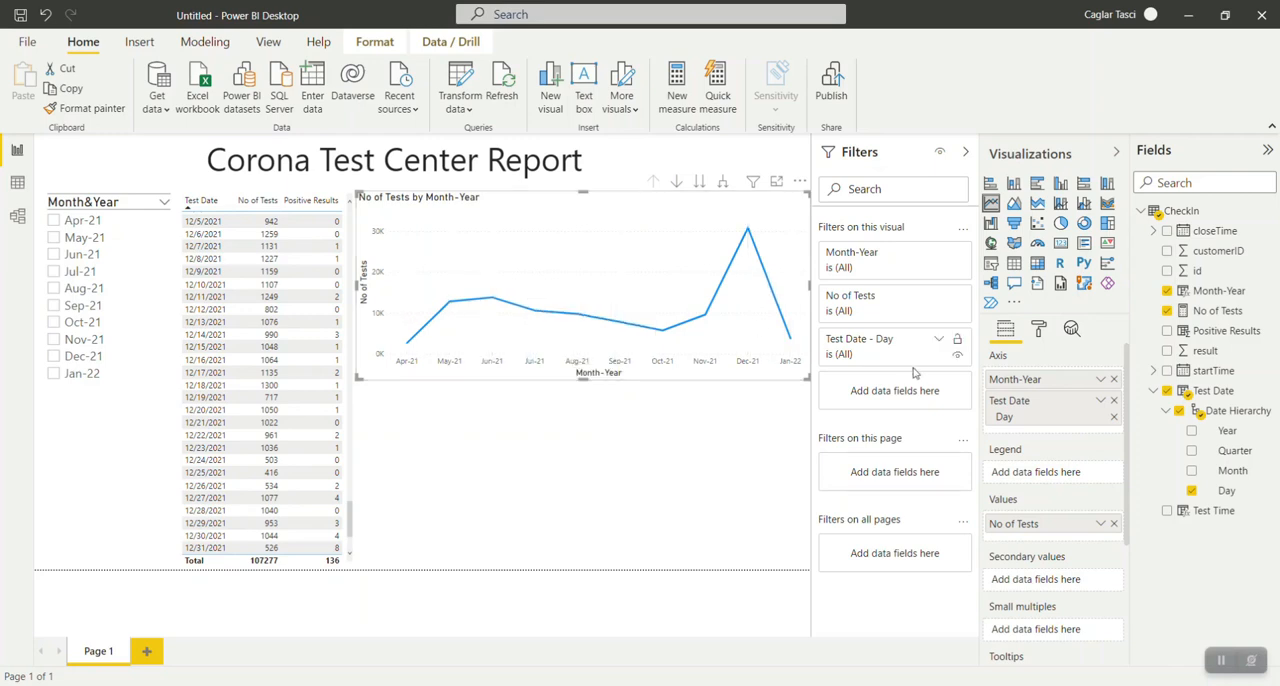
# Turn on the line chart's data labels and format them as 12 pt bold text.
pyautogui.click(1038, 330)
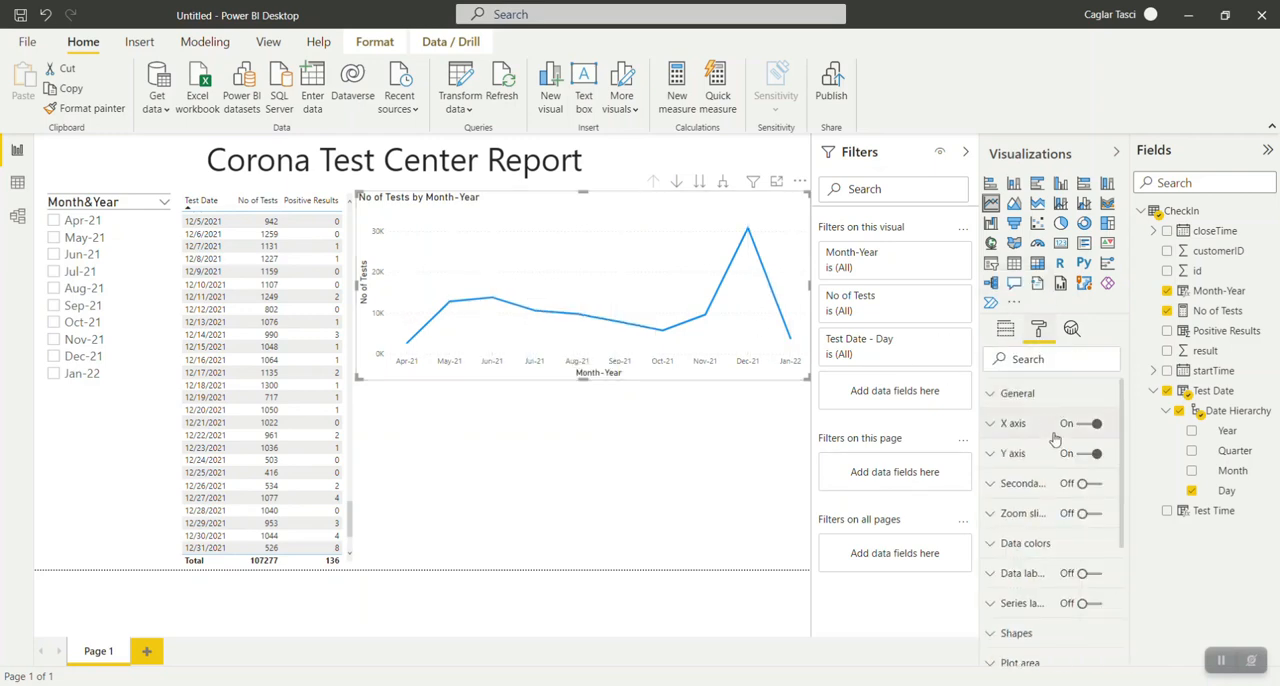
pyautogui.scroll(-3, 1048, 510)
pyautogui.click(1088, 487)
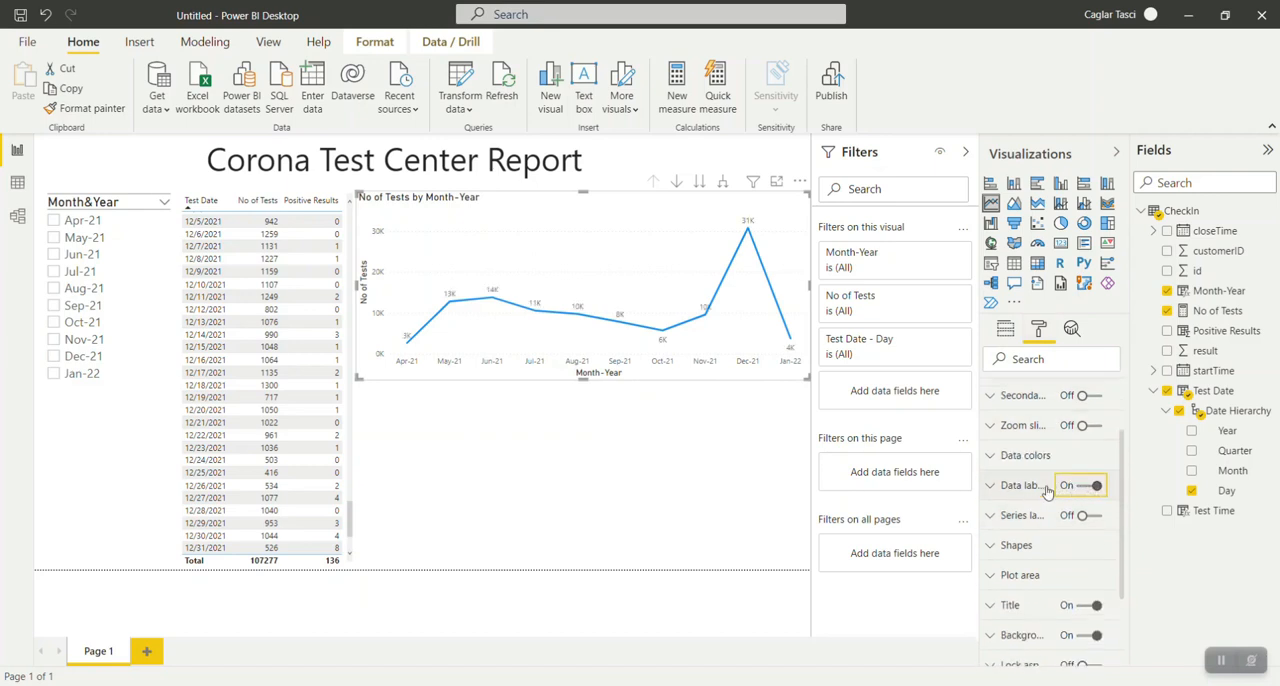
pyautogui.scroll(-3, 992, 490)
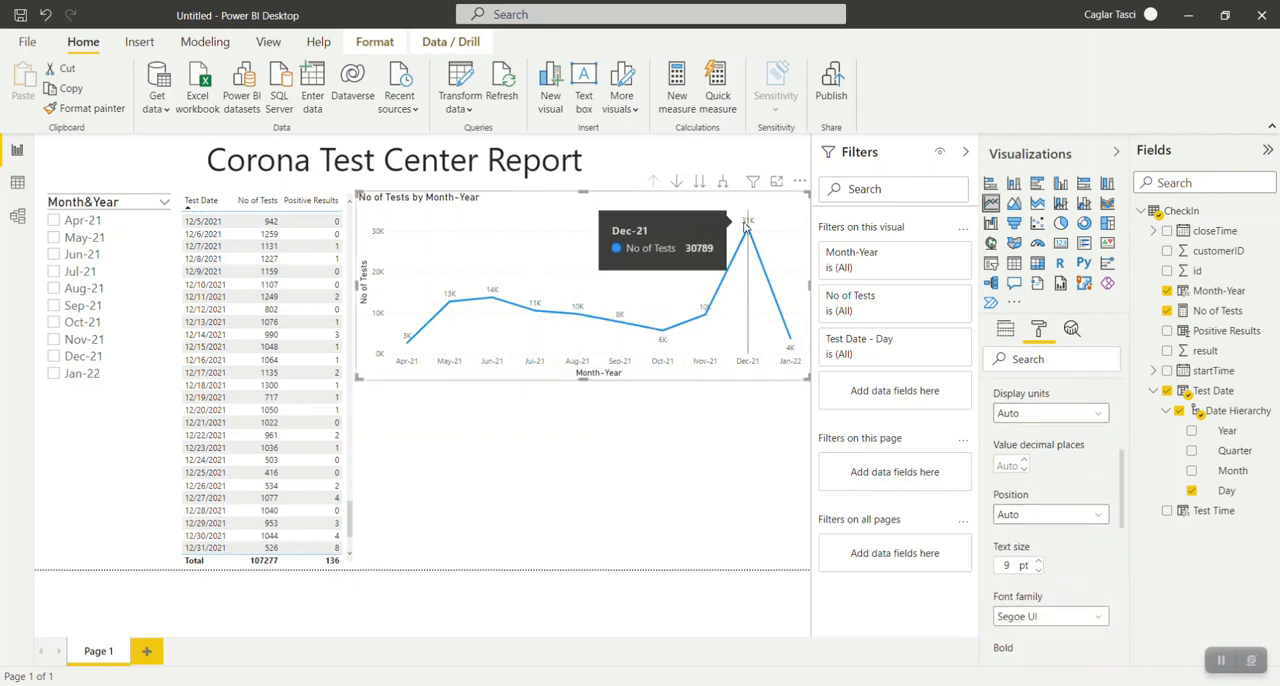
pyautogui.click(1040, 563)
pyautogui.click(1040, 563)
pyautogui.scroll(-1, 1043, 567)
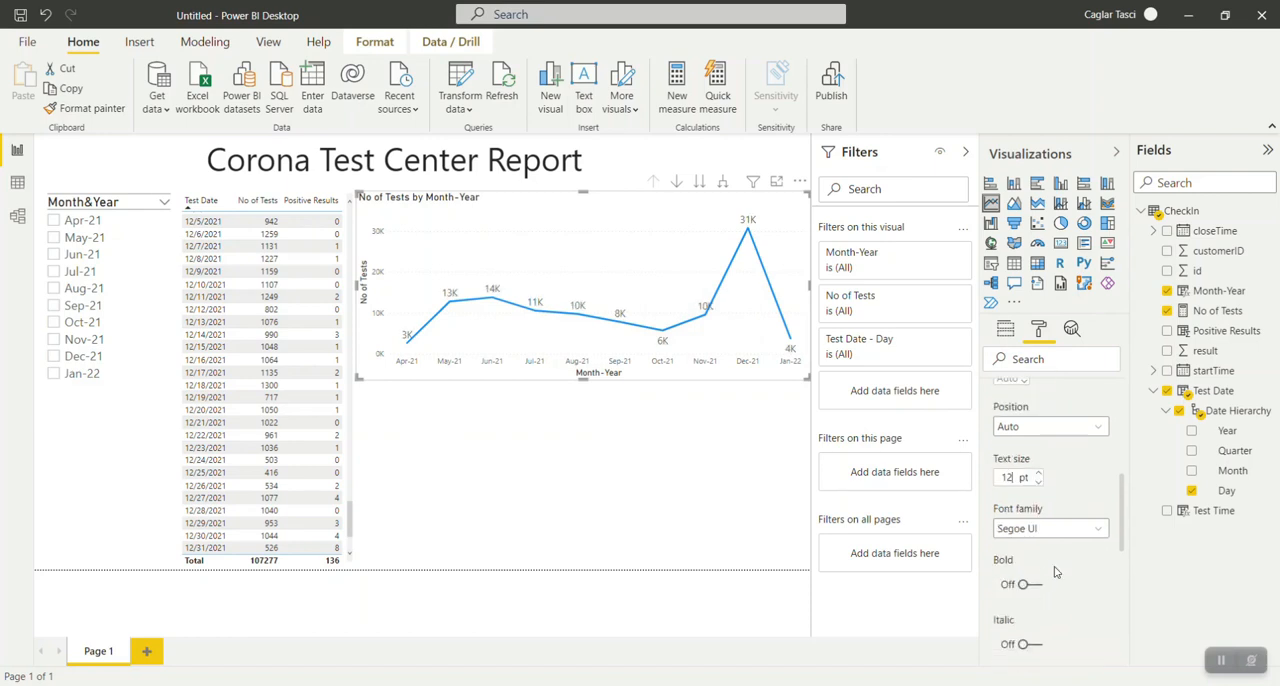
pyautogui.click(1025, 590)
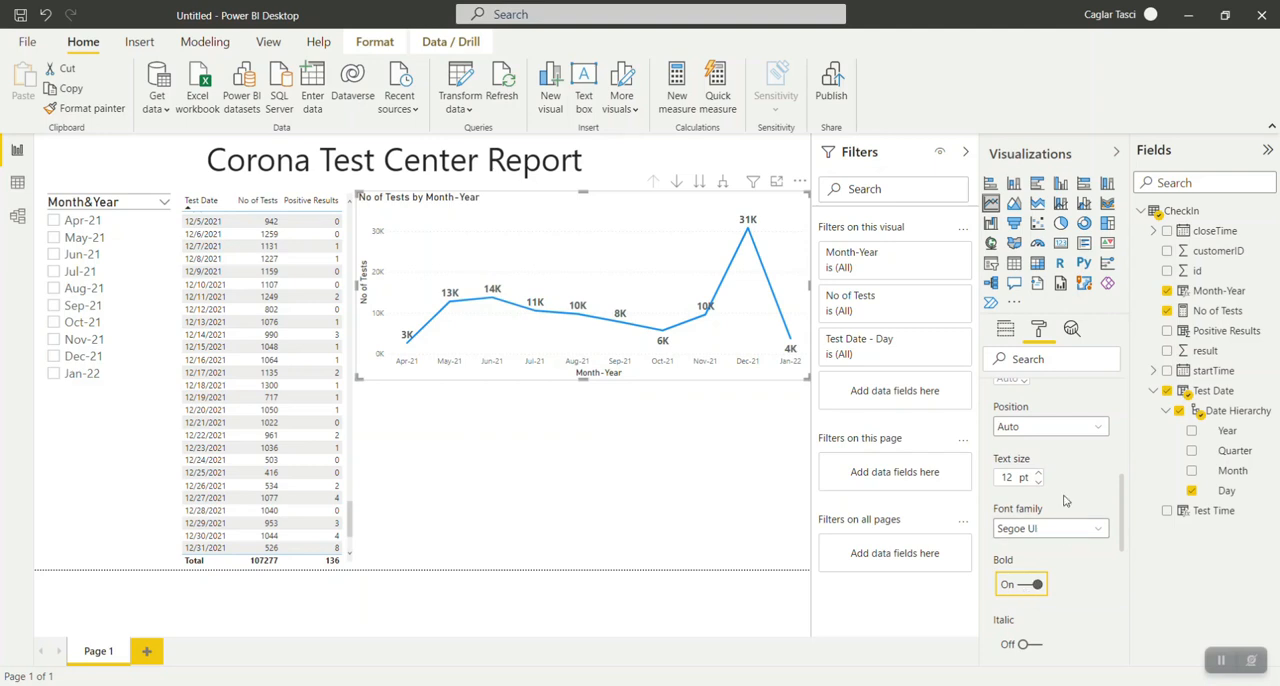
# Look through the data label options and set the labels' display units to Thousands.
pyautogui.scroll(1, 1070, 508)
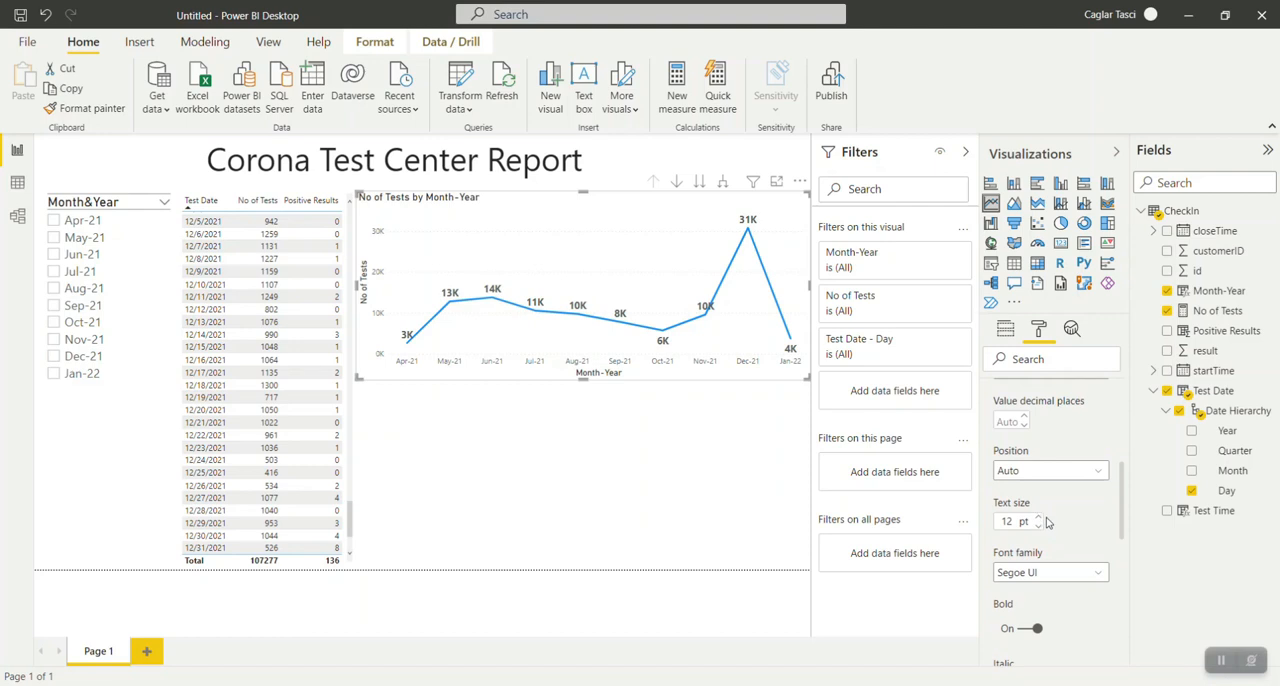
pyautogui.scroll(-6, 1062, 534)
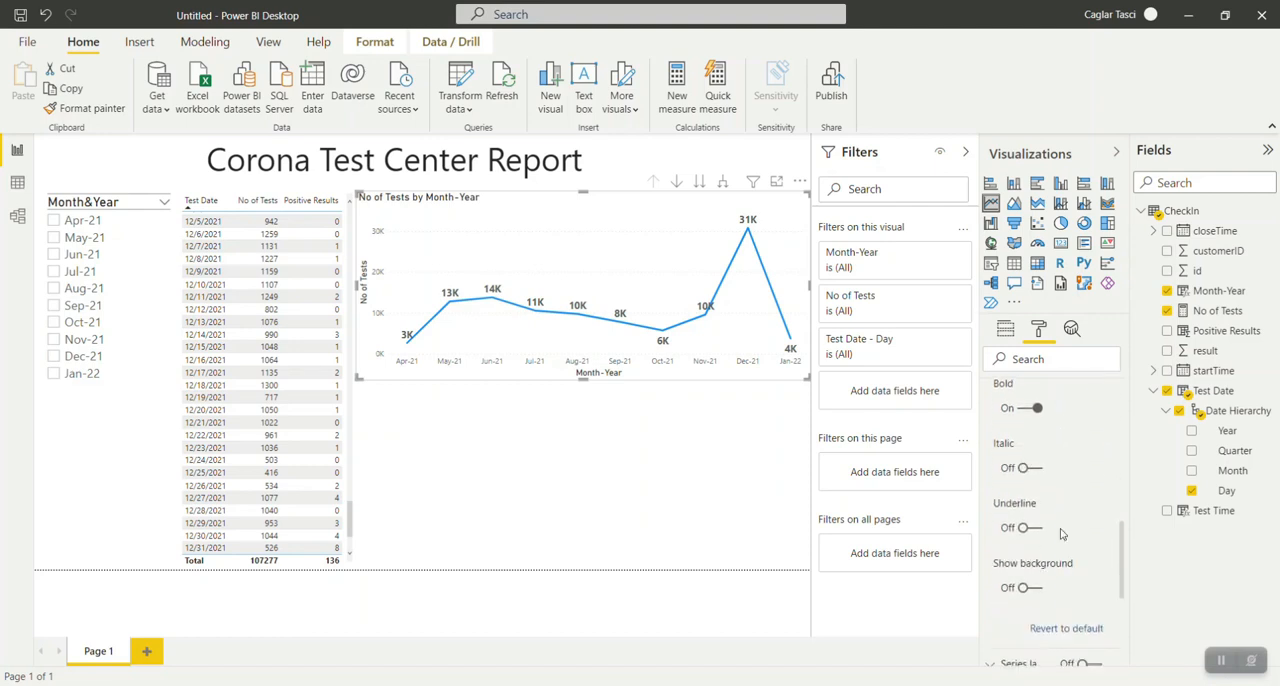
pyautogui.scroll(6, 1062, 534)
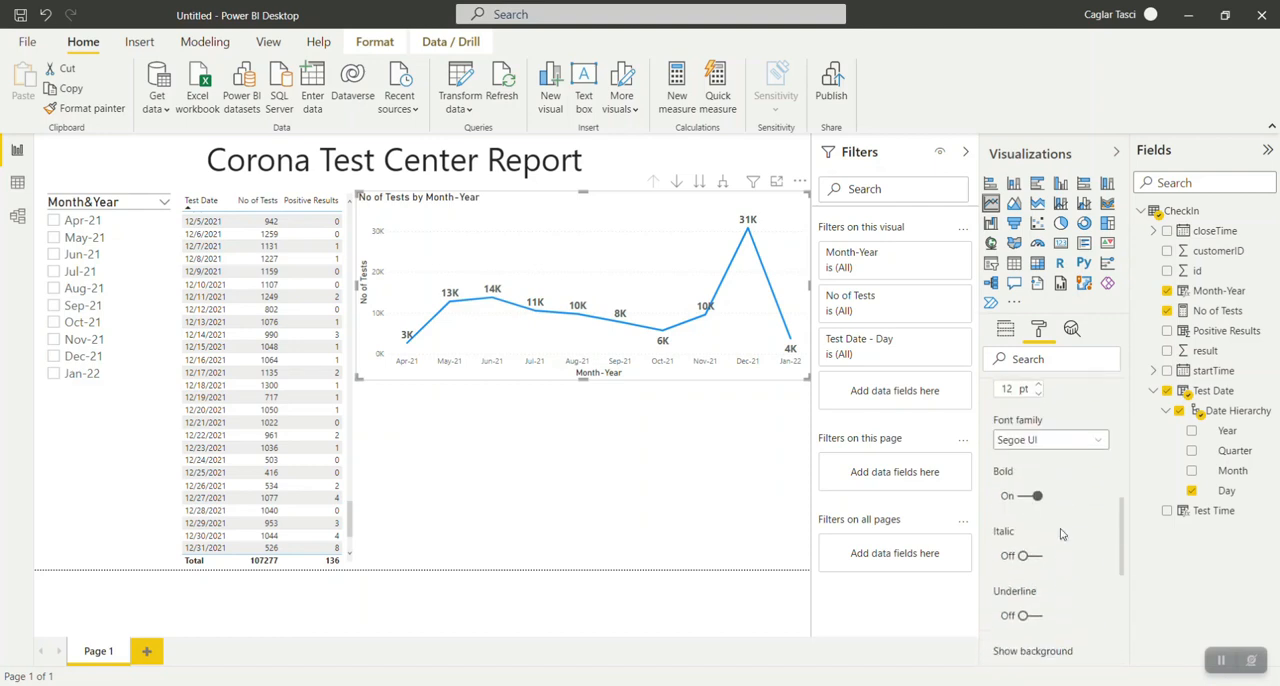
pyautogui.scroll(2, 1062, 534)
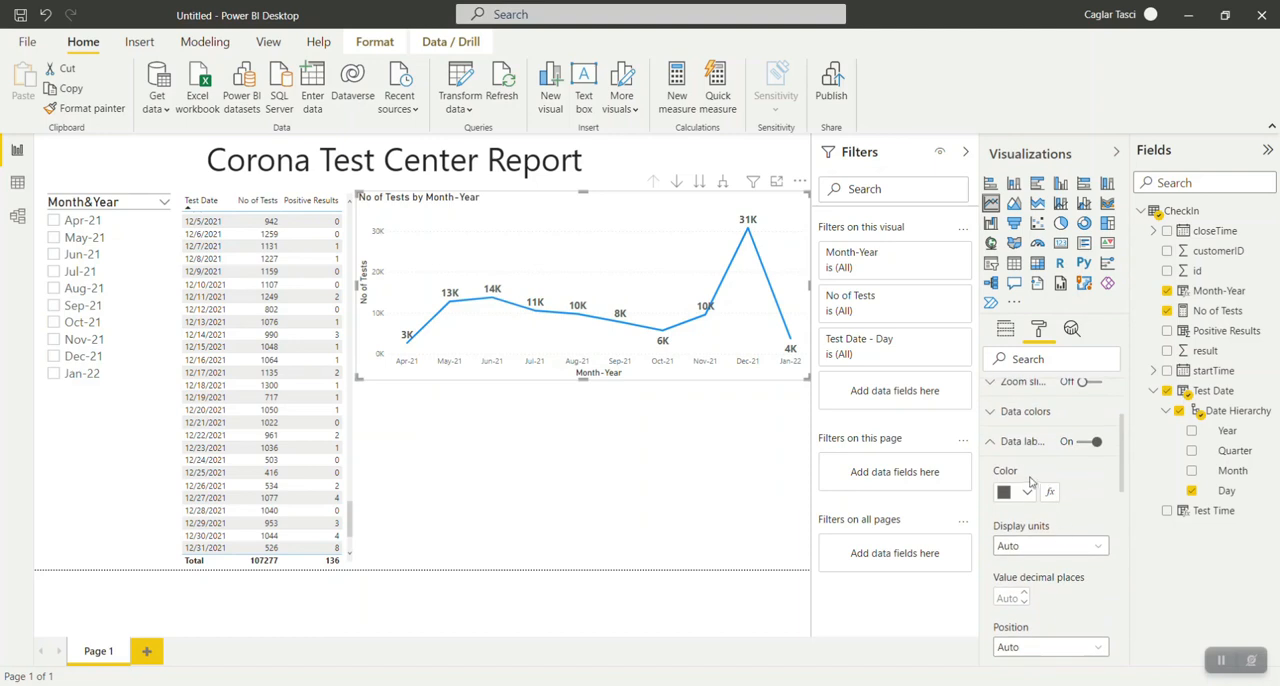
pyautogui.scroll(-2, 1062, 525)
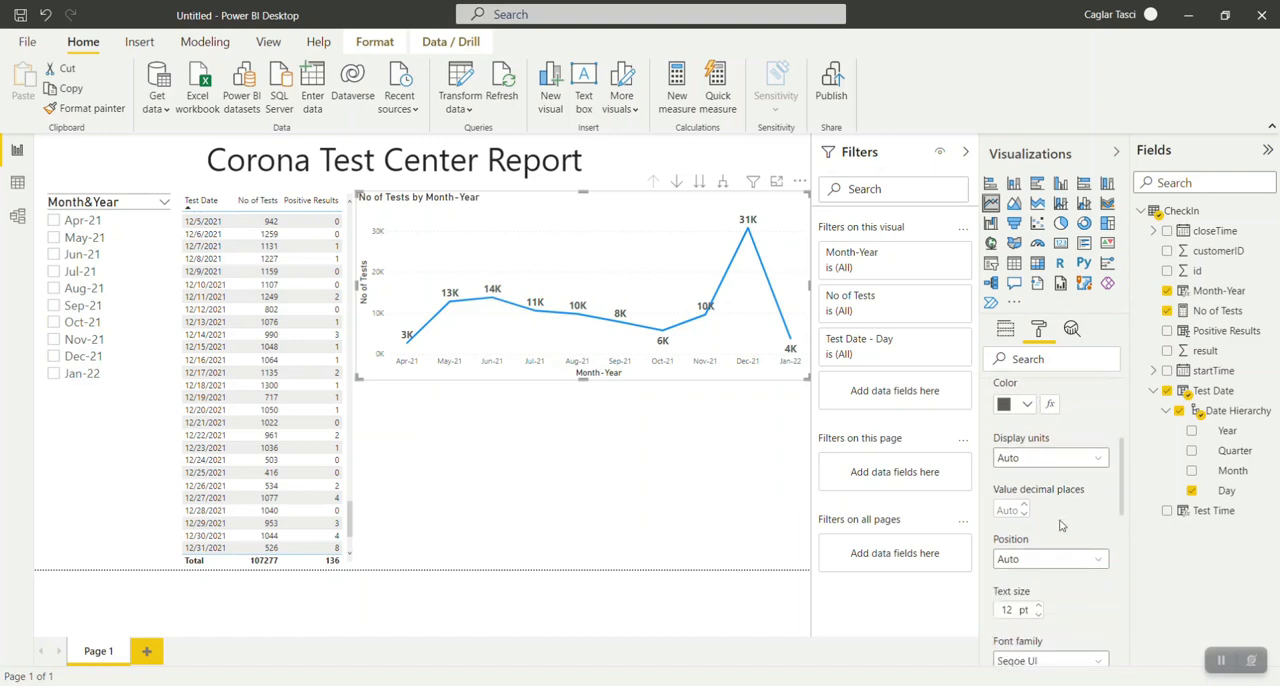
pyautogui.click(1062, 462)
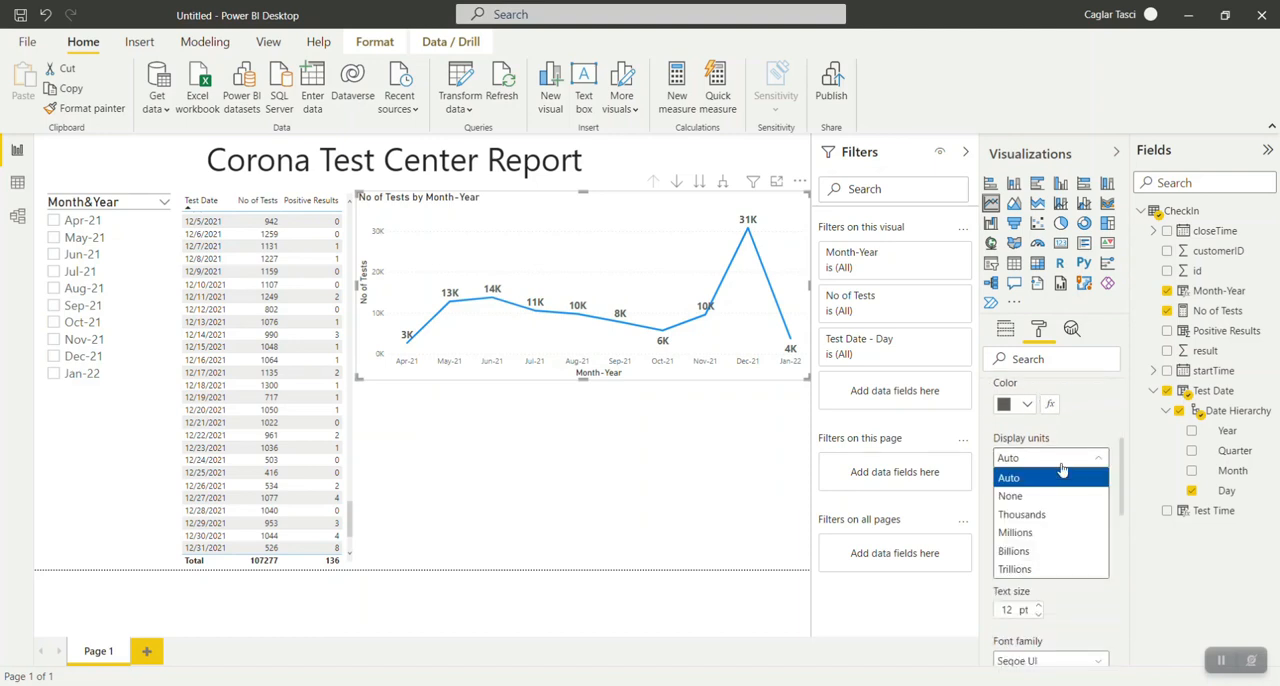
pyautogui.click(1059, 514)
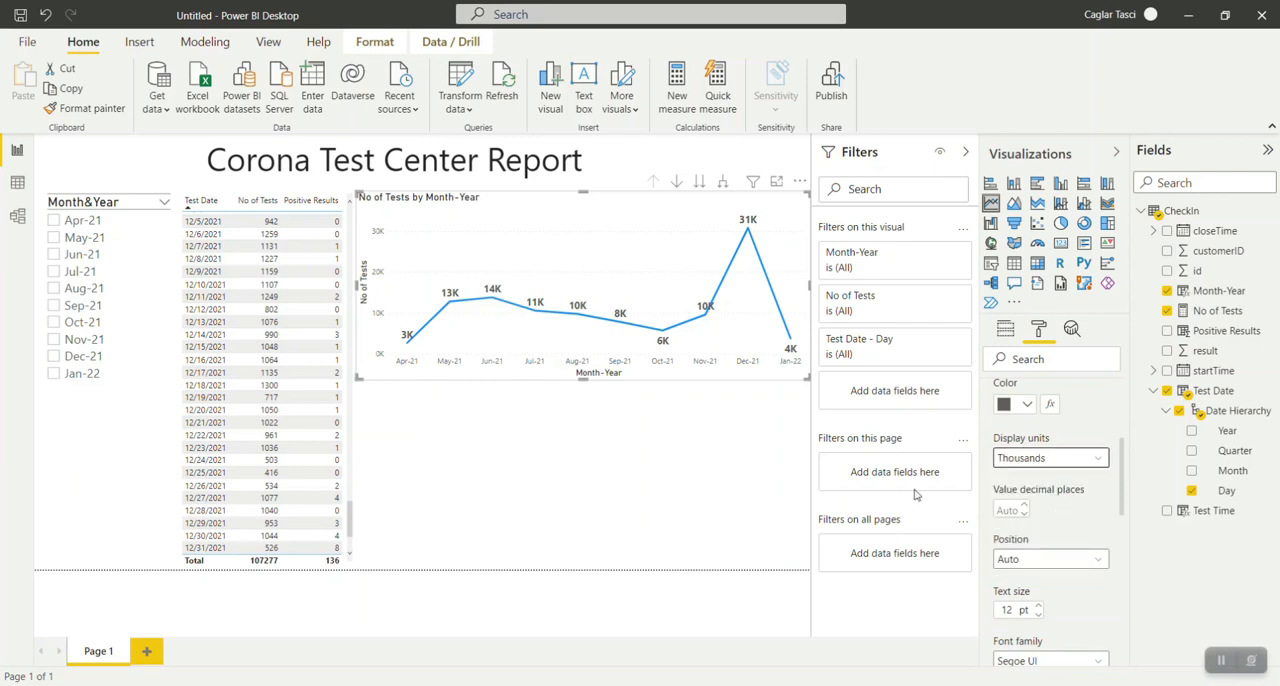
# Set the chart line's join type to Miter and show markers on its data points.
pyautogui.scroll(-3, 1100, 525)
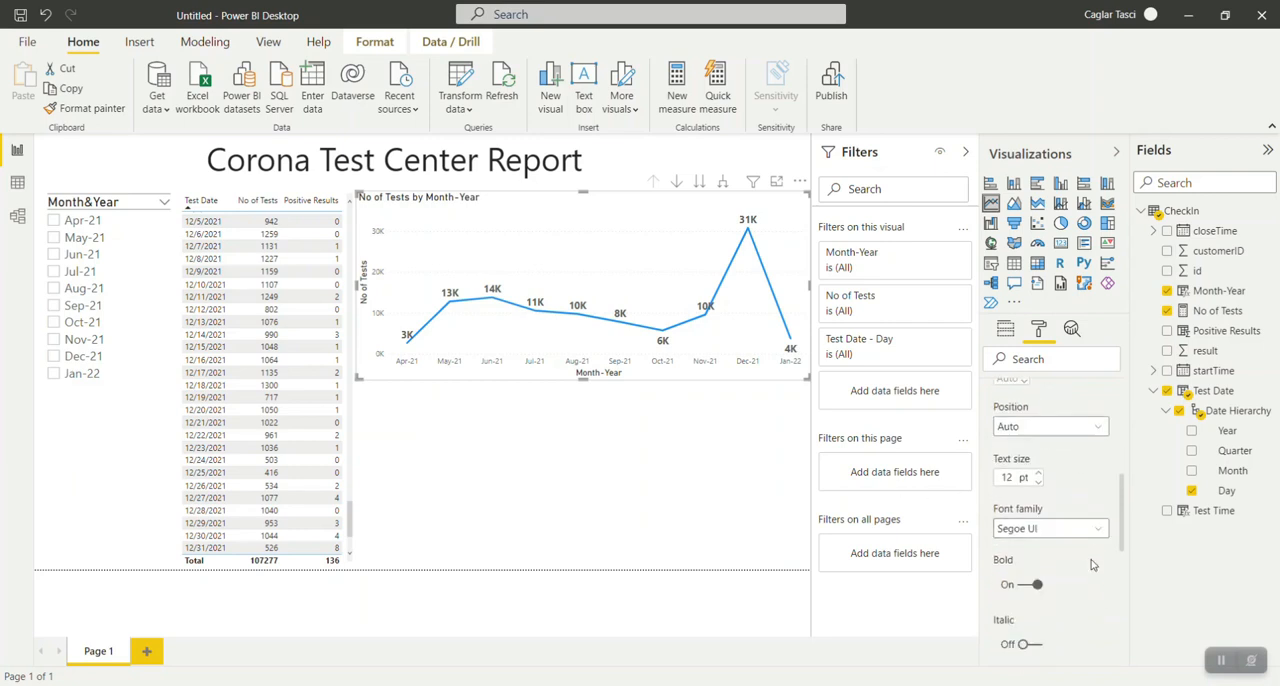
pyautogui.scroll(-5, 1092, 565)
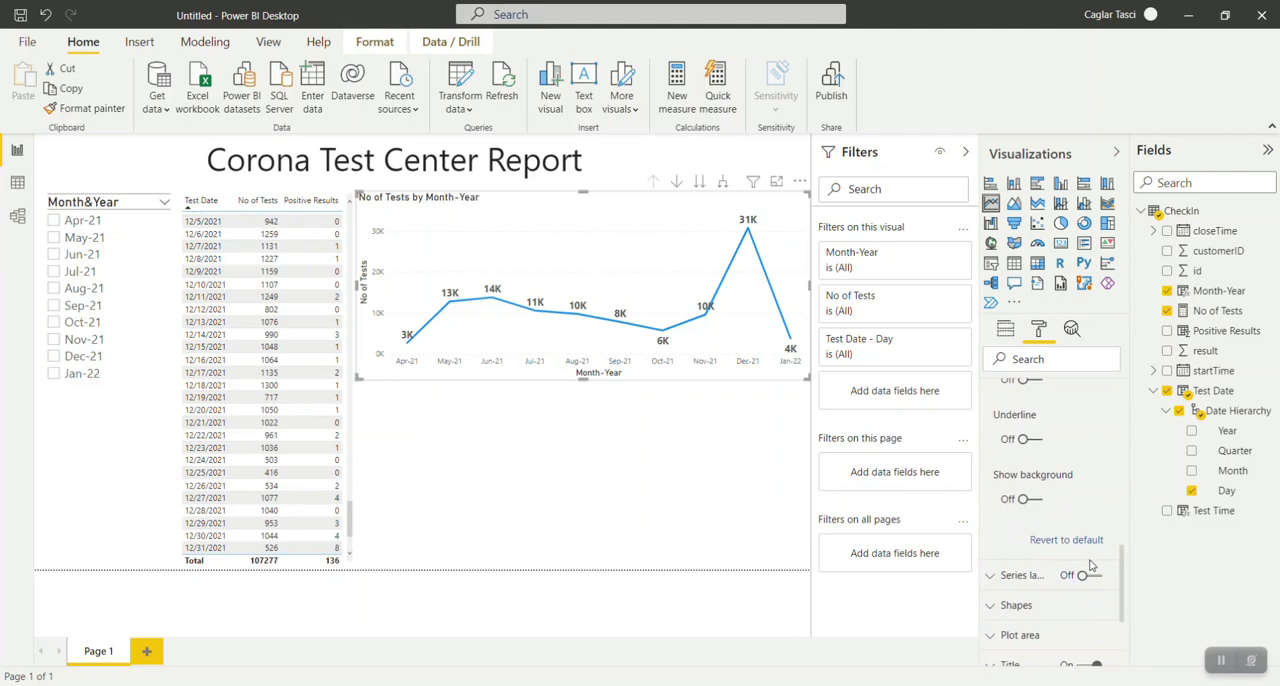
pyautogui.click(1015, 604)
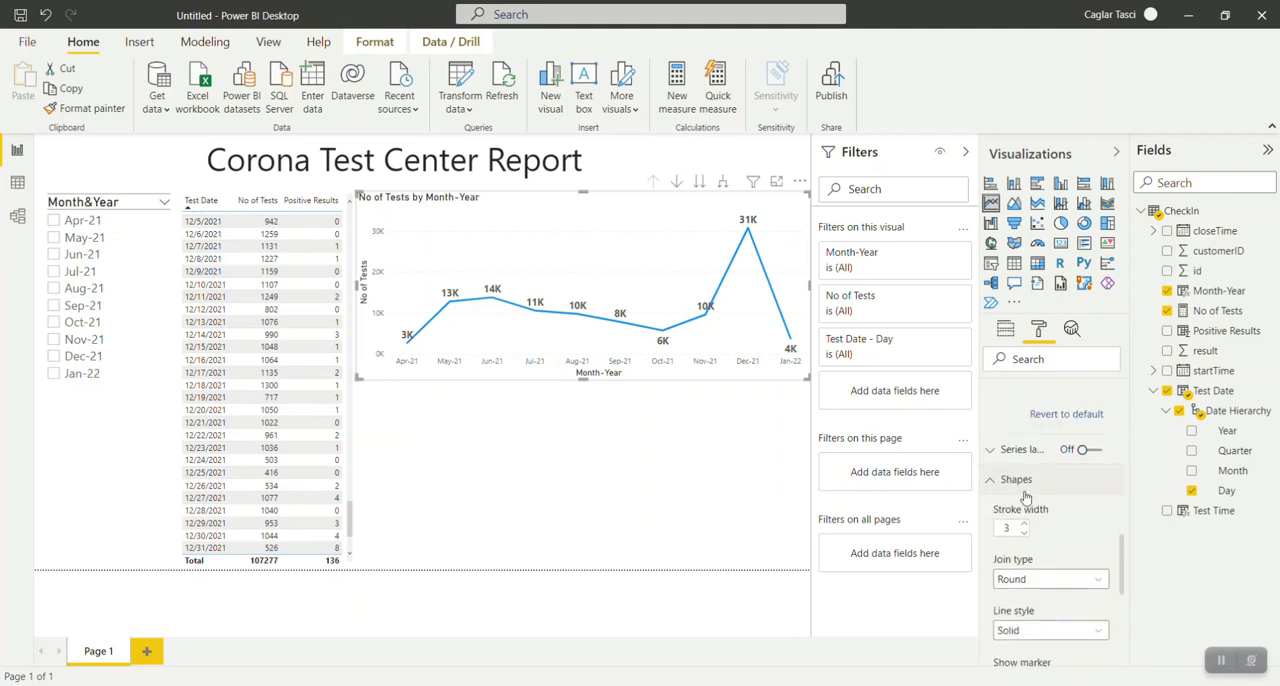
pyautogui.click(1101, 488)
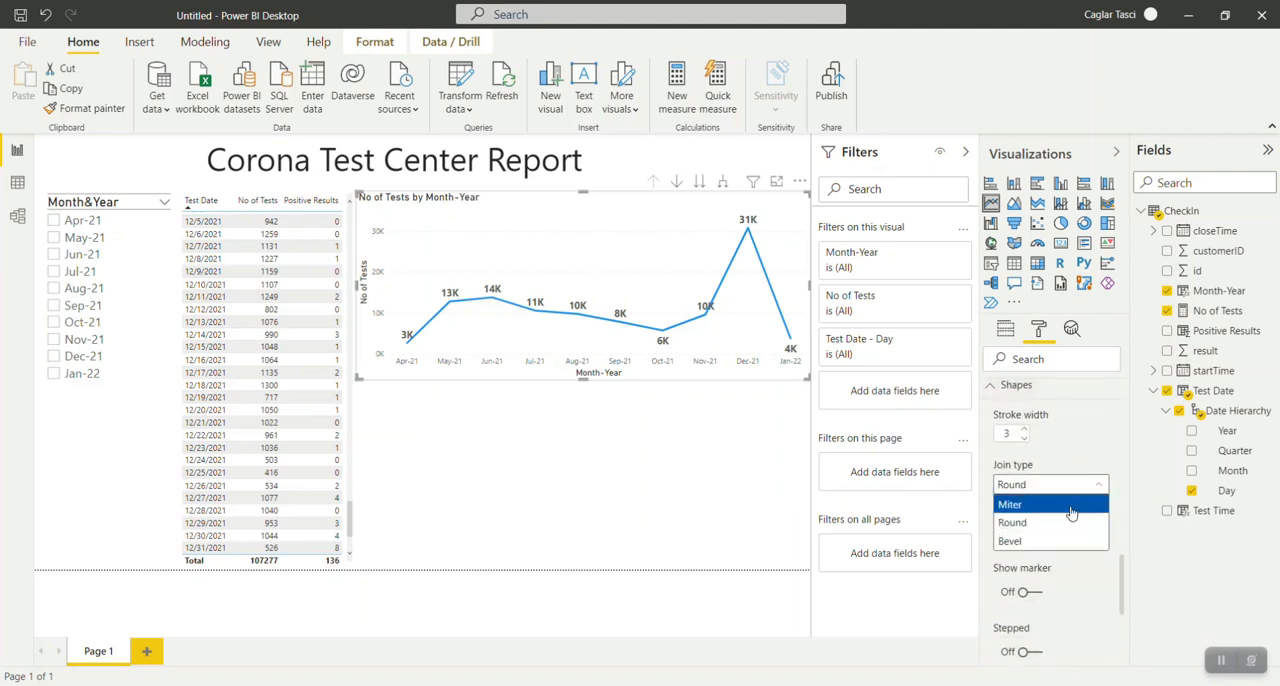
pyautogui.click(1071, 513)
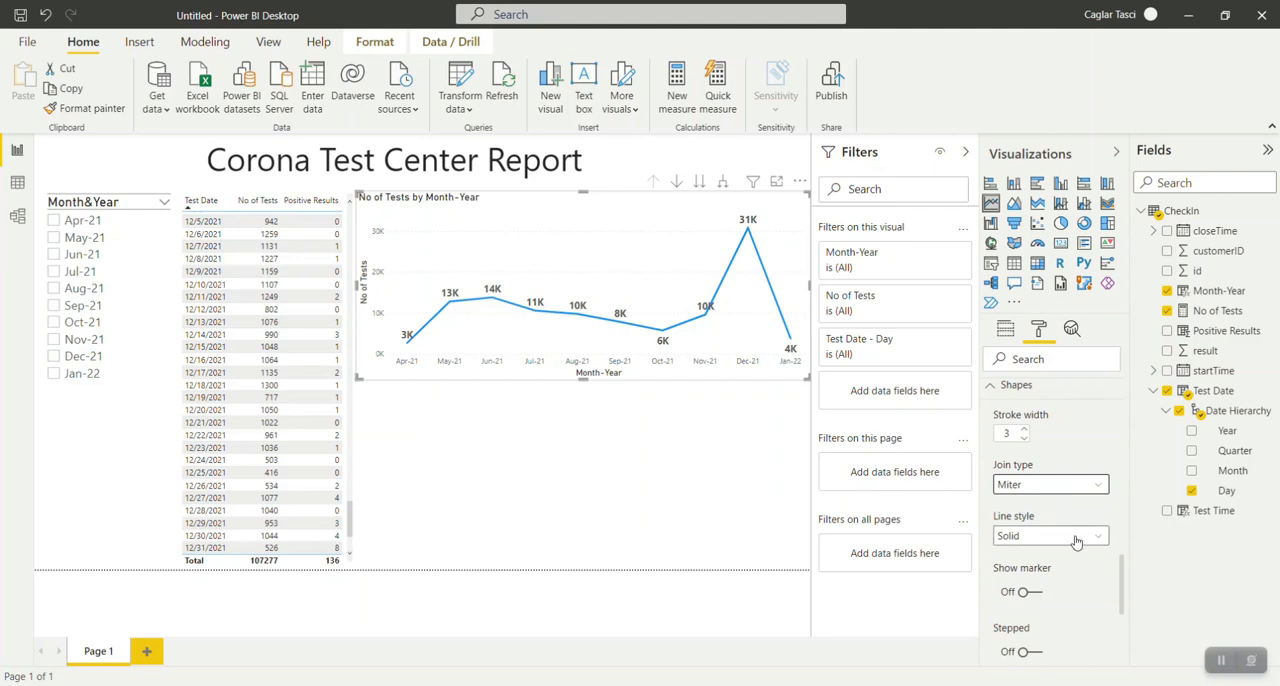
pyautogui.scroll(-2, 1075, 536)
pyautogui.click(1033, 506)
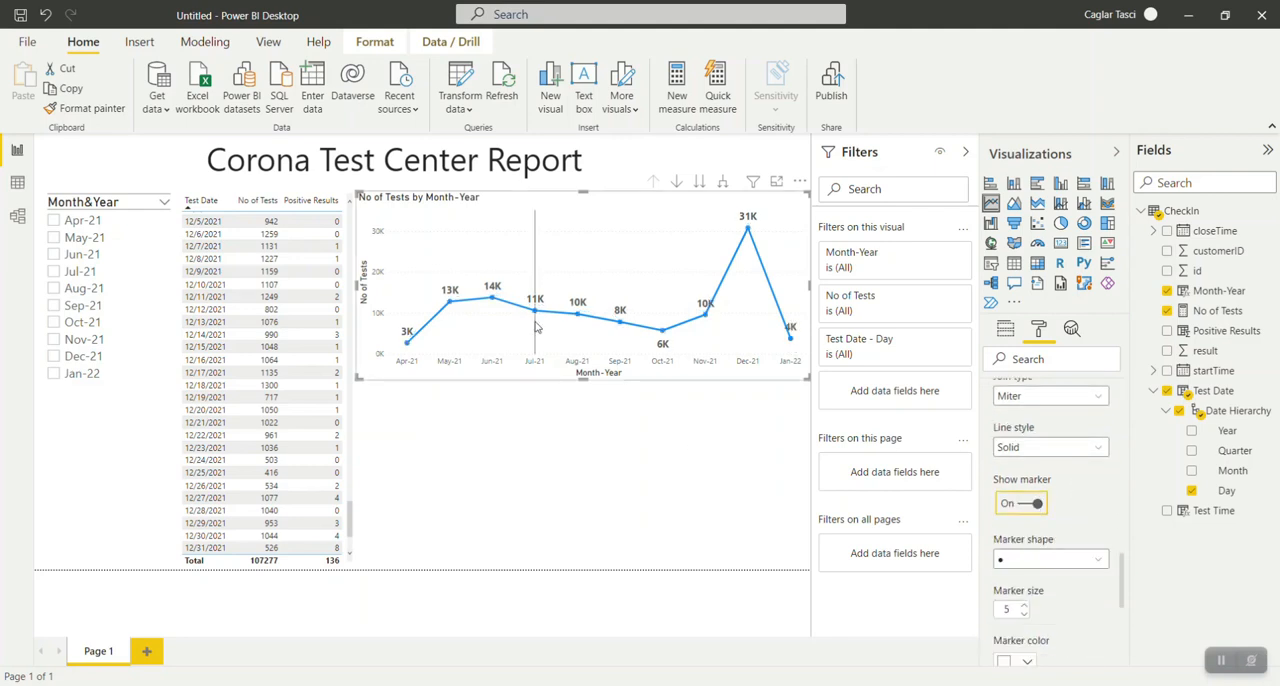
pyautogui.moveTo(536, 326)
pyautogui.moveTo(622, 322)
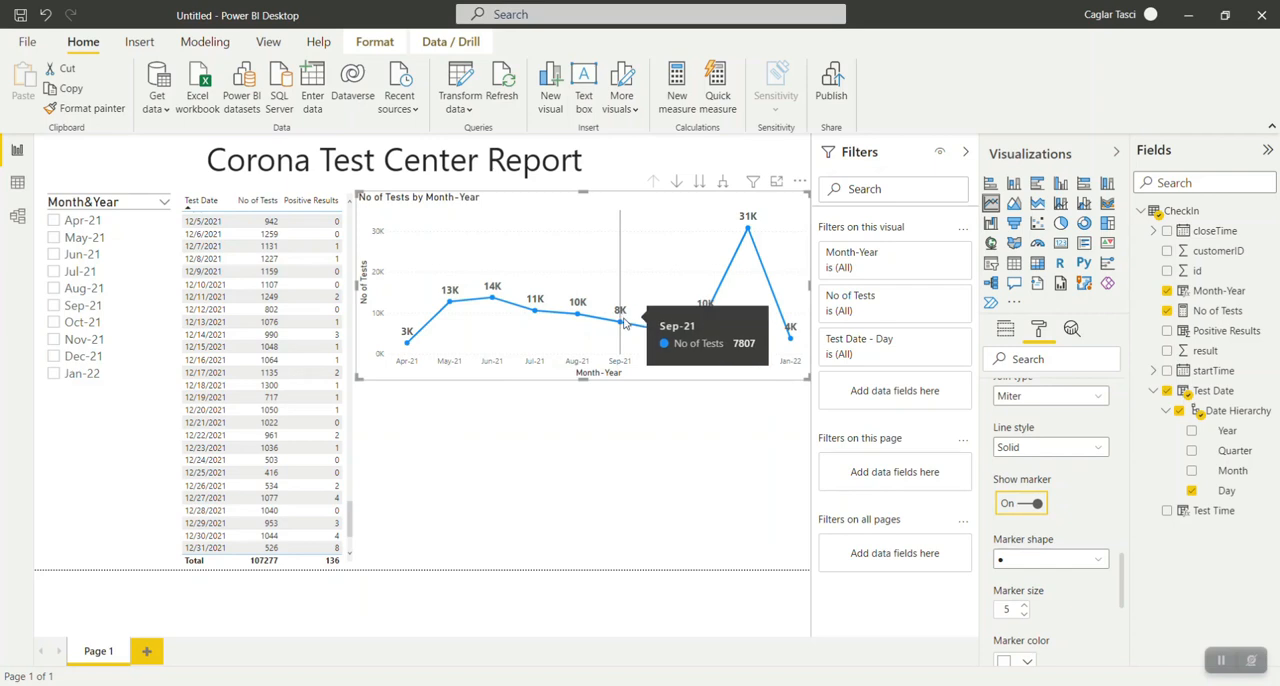
# Set the data labels' value decimal places to 1 and collapse the data label options.
pyautogui.scroll(3, 1071, 509)
pyautogui.scroll(1, 1071, 509)
pyautogui.click(1006, 514)
pyautogui.click(1012, 488)
pyautogui.scroll(-4, 1015, 490)
pyautogui.scroll(4, 1071, 495)
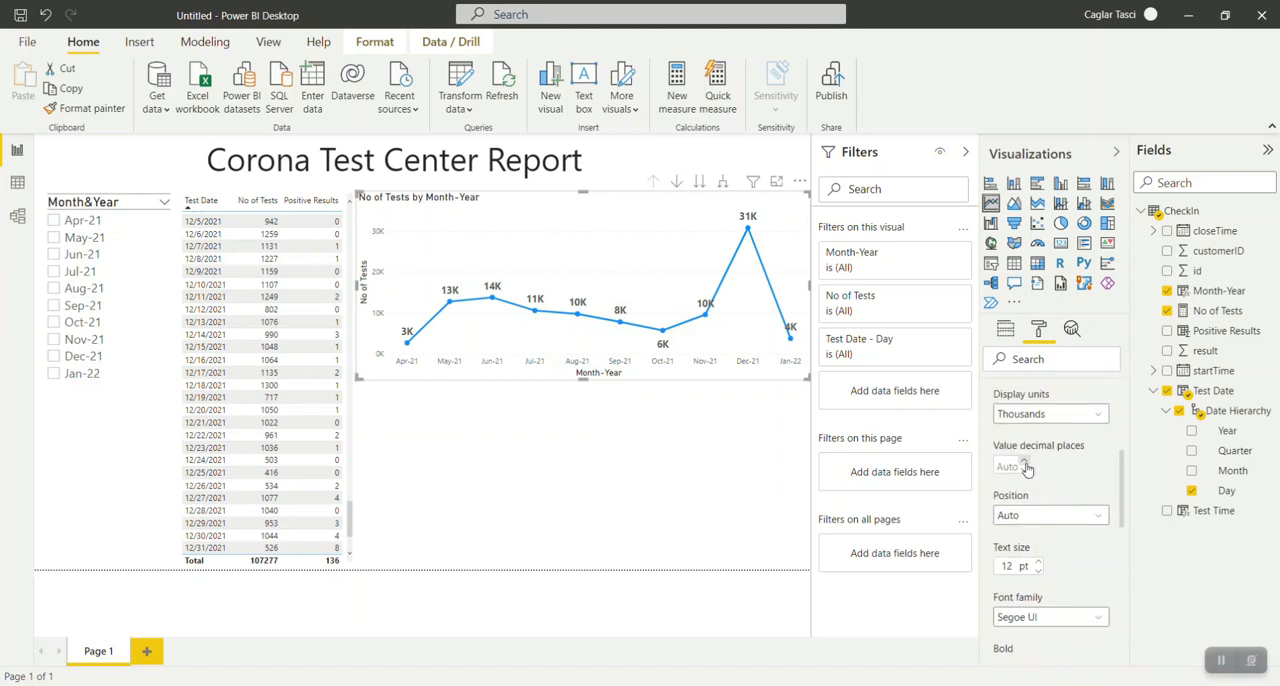
pyautogui.click(1024, 461)
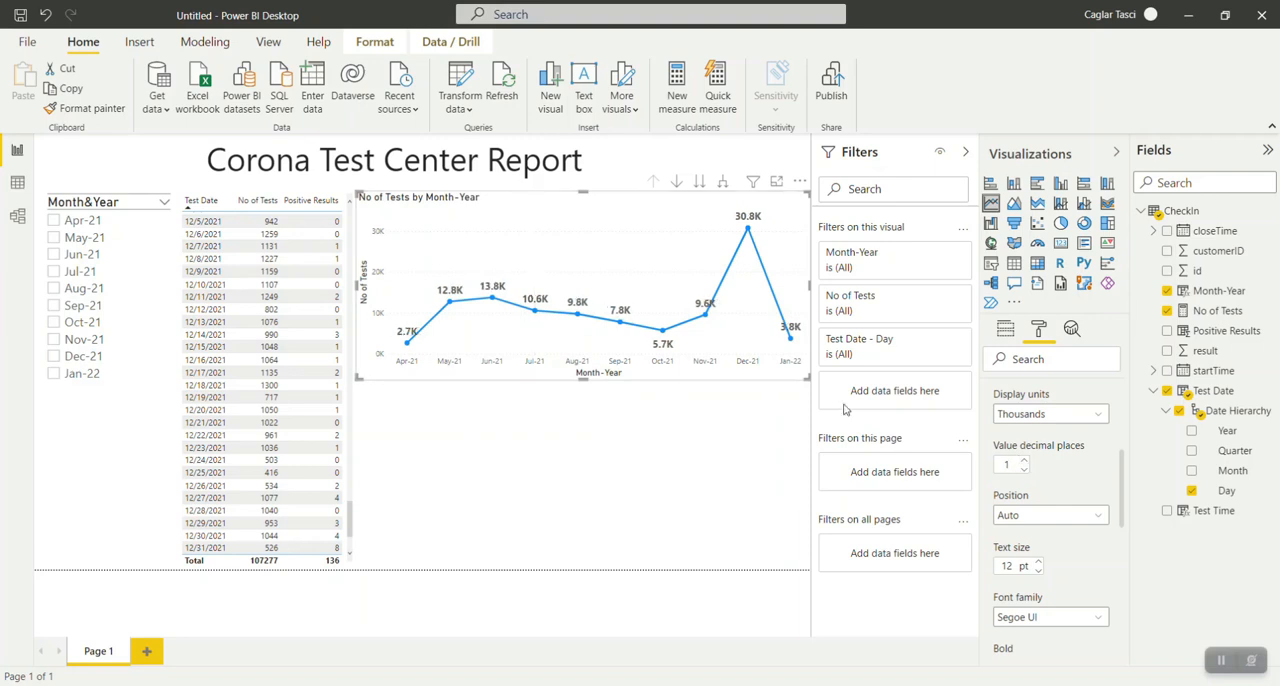
pyautogui.scroll(3, 1049, 456)
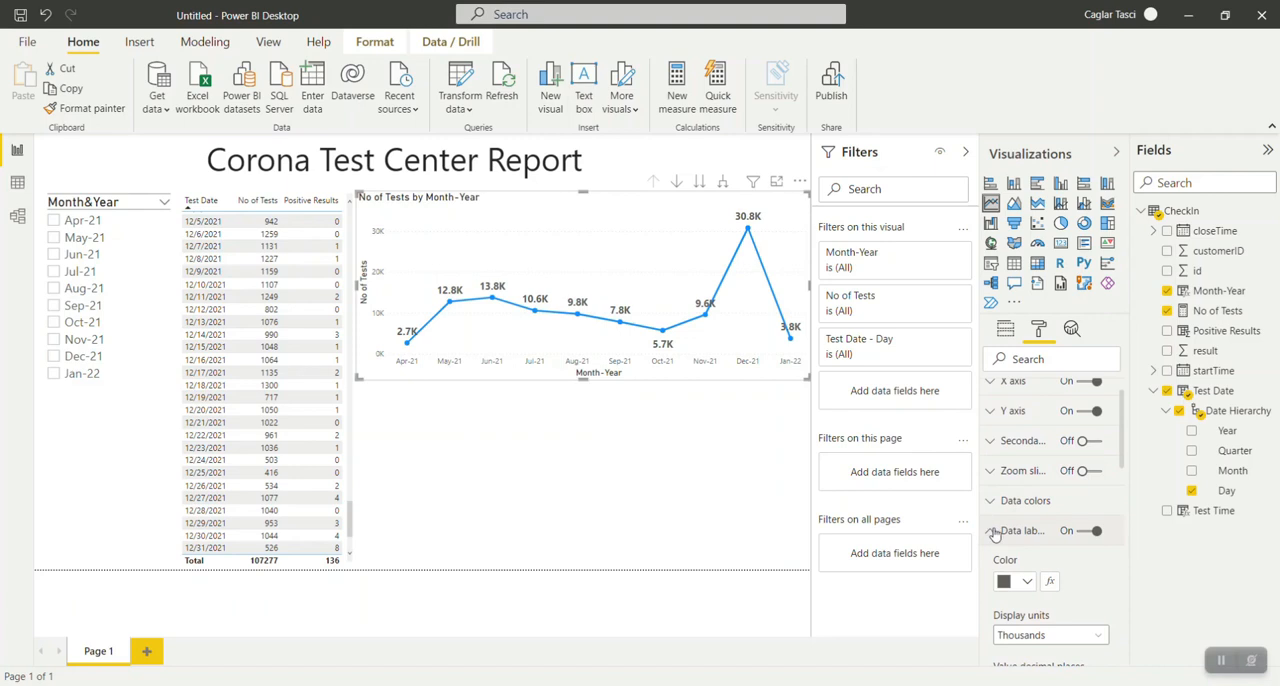
pyautogui.click(992, 531)
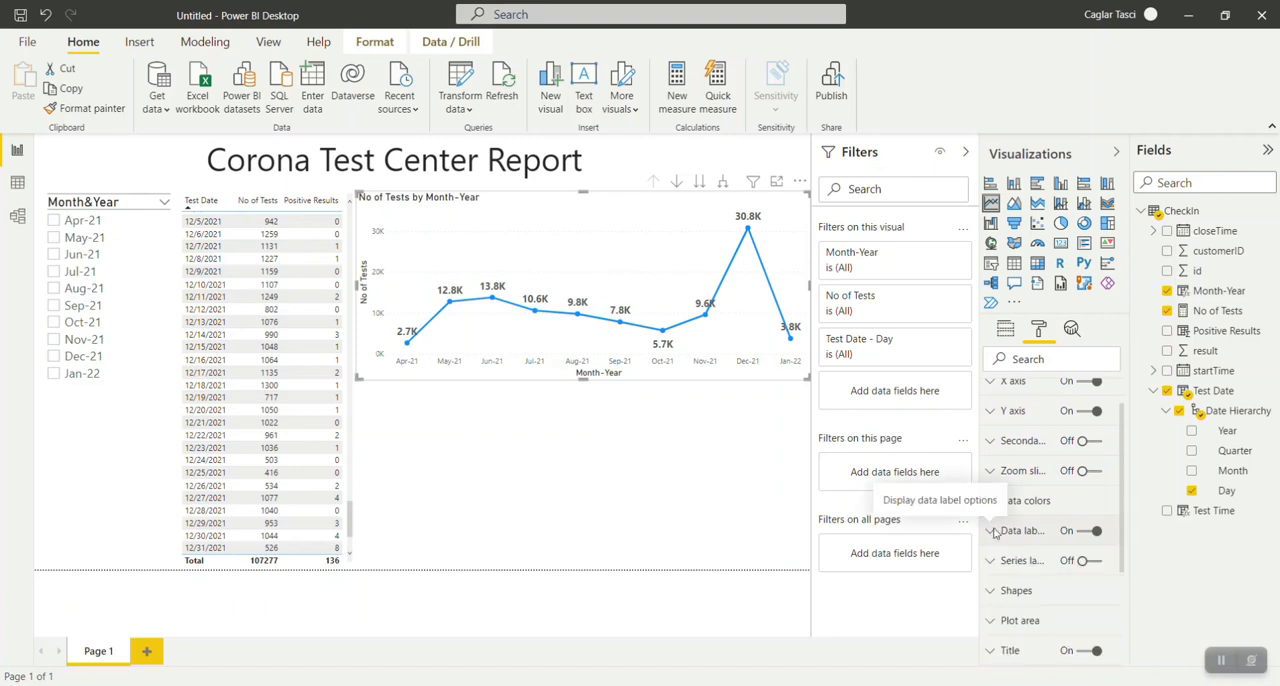
# Turn on the stepped style for the line chart in its shape options.
pyautogui.scroll(-1, 995, 560)
pyautogui.click(995, 552)
pyautogui.scroll(-5, 995, 560)
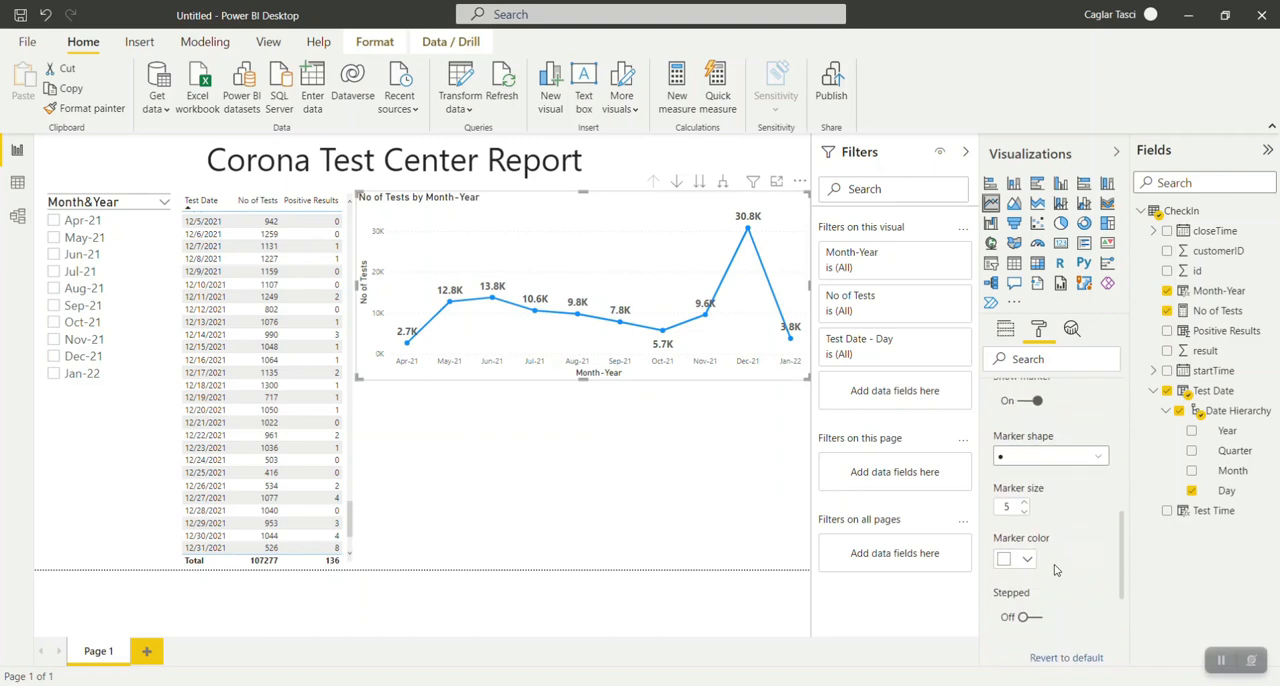
pyautogui.click(1033, 620)
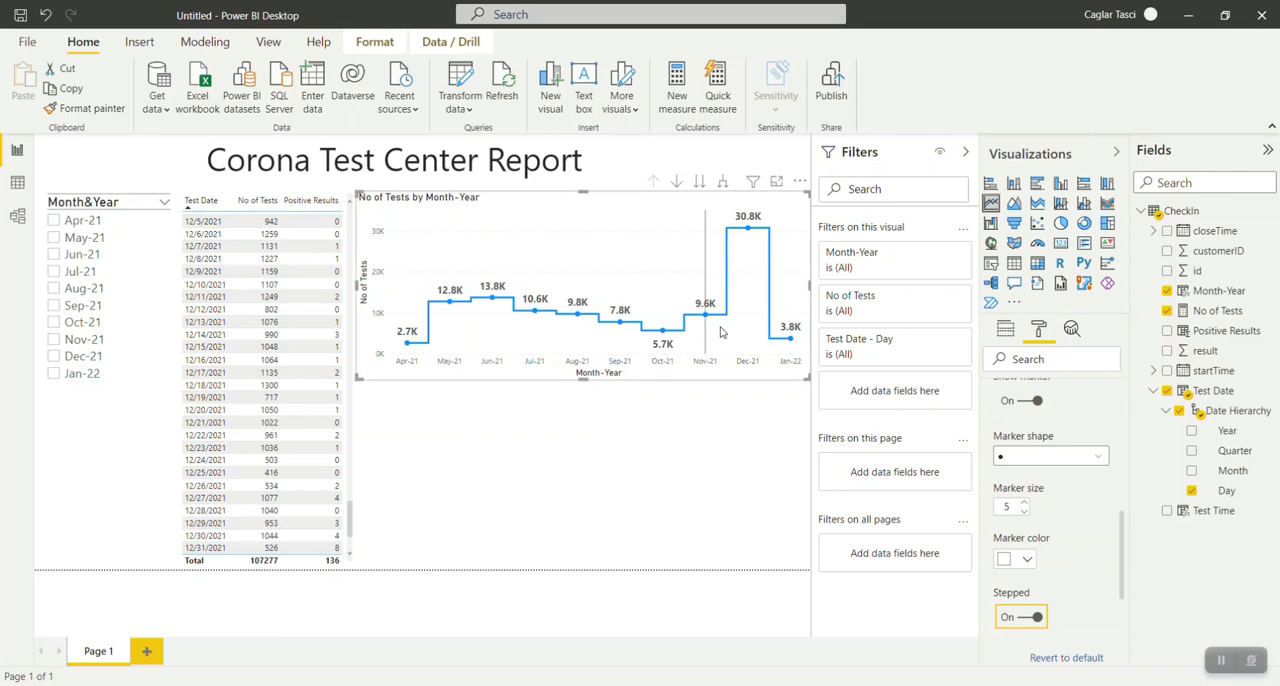
pyautogui.moveTo(739, 331)
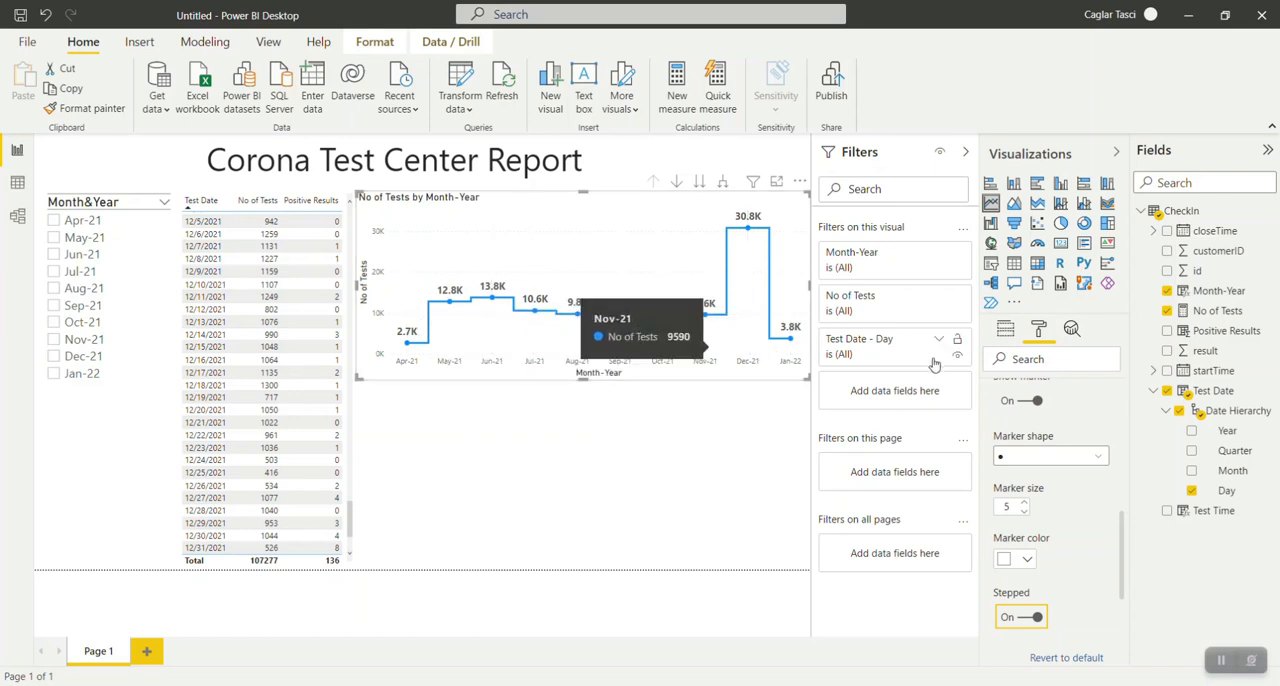
# Try other marker shapes on the line, including the square, and choose the diamond.
pyautogui.scroll(1, 1082, 547)
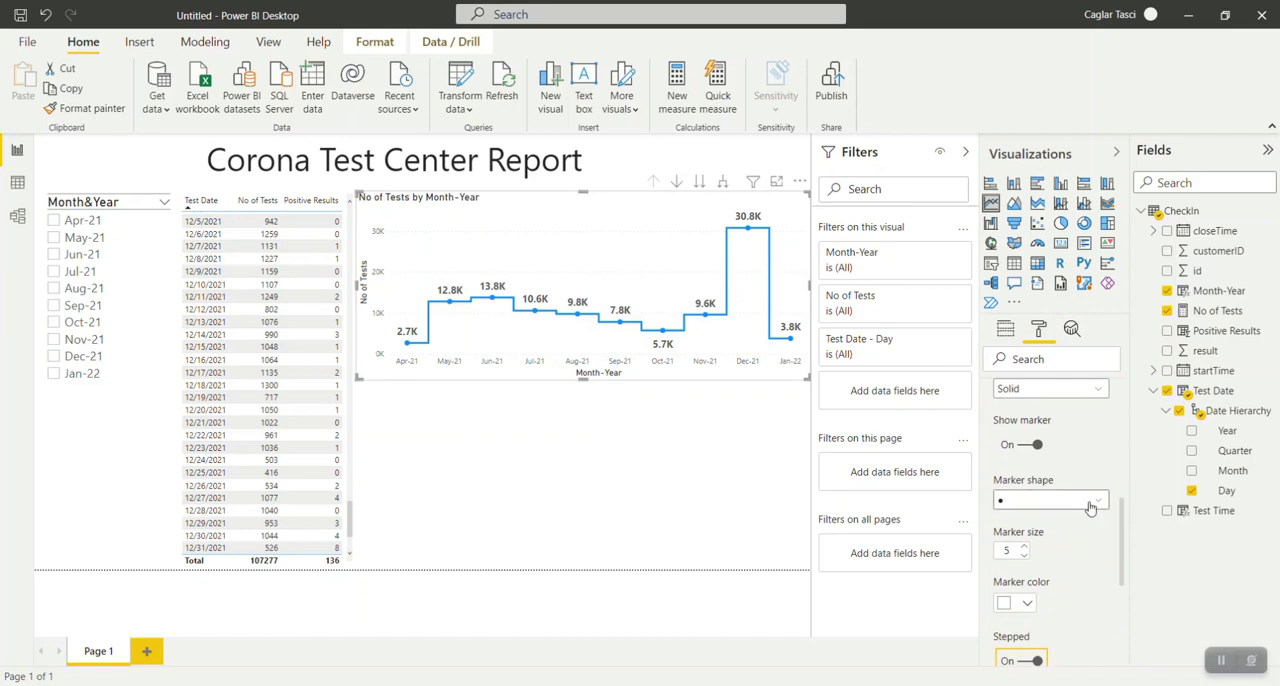
pyautogui.click(1095, 501)
pyautogui.click(1068, 541)
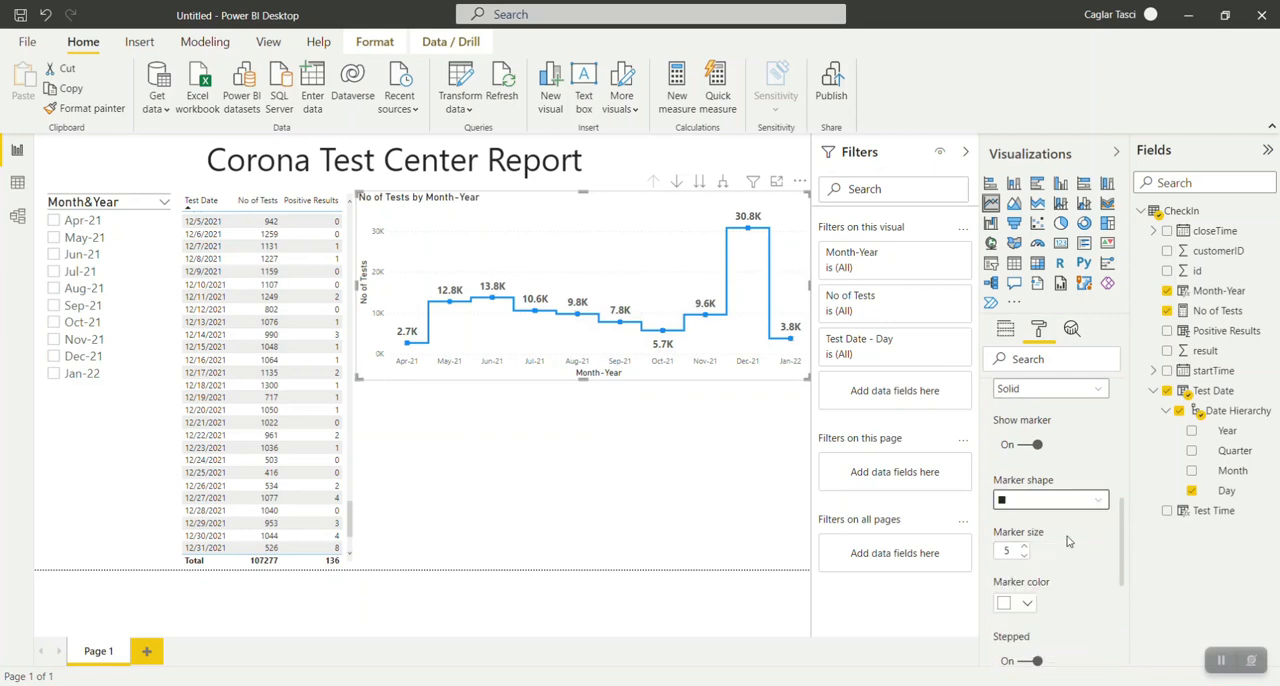
pyautogui.click(1101, 511)
pyautogui.click(1053, 570)
pyautogui.click(1100, 509)
pyautogui.click(1074, 541)
pyautogui.click(1092, 514)
pyautogui.click(1045, 566)
# Try marker sizes up to 11 and set the line's marker size to 6.
pyautogui.click(1024, 547)
pyautogui.click(1024, 547)
pyautogui.click(1024, 547)
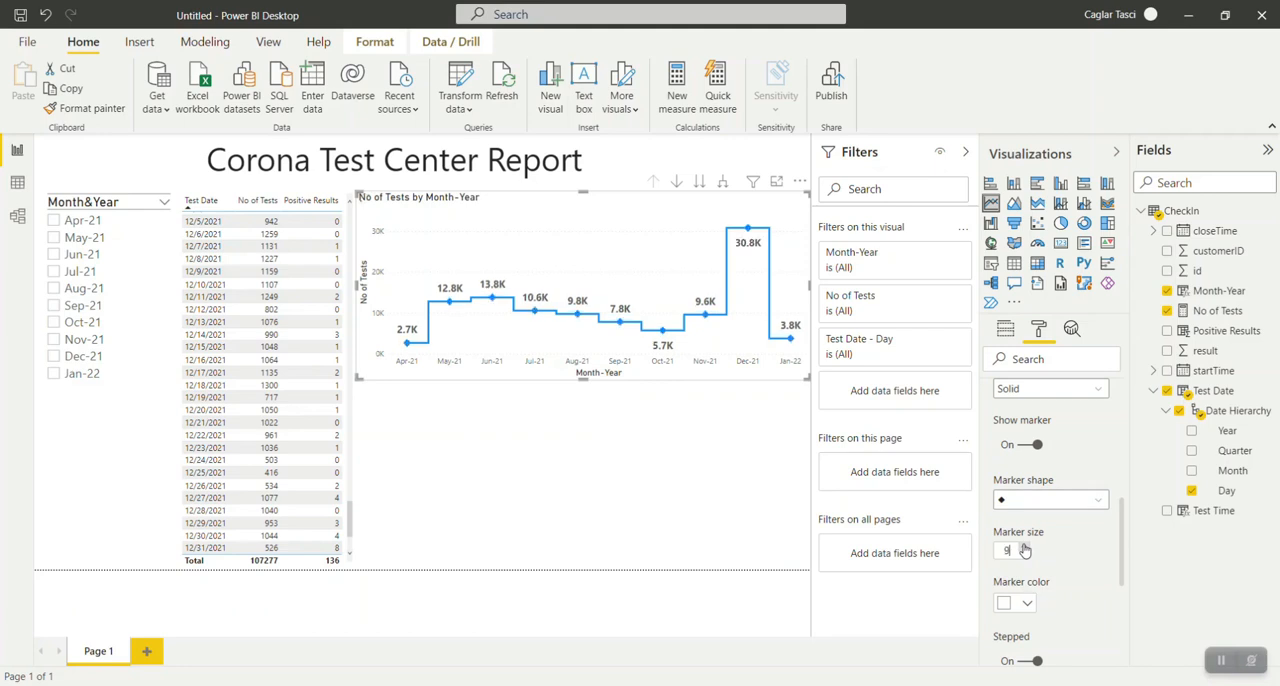
pyautogui.click(1024, 547)
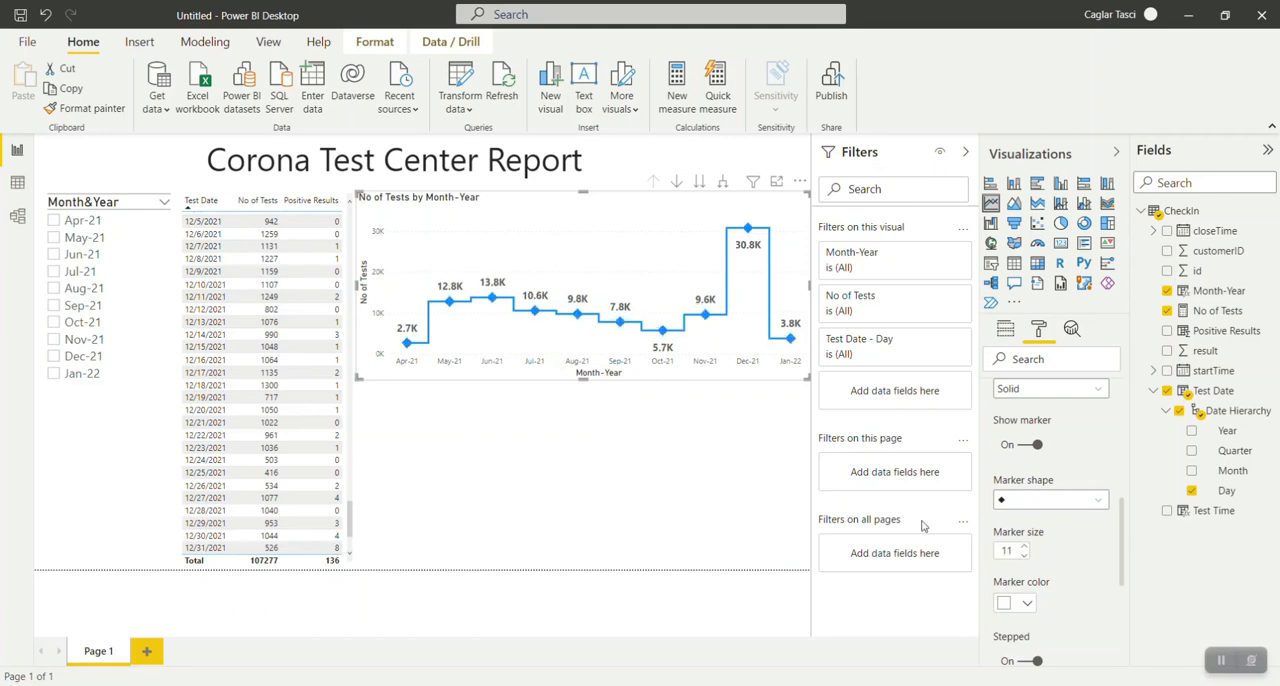
pyautogui.click(1024, 555)
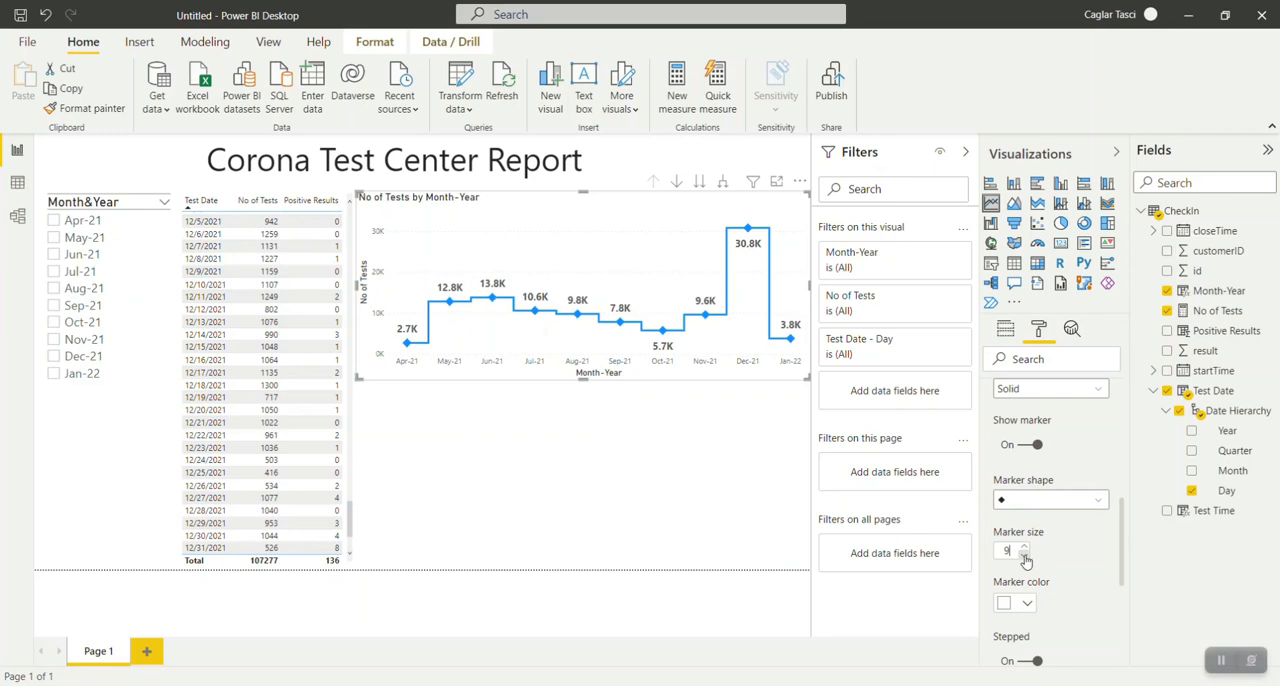
pyautogui.click(1024, 555)
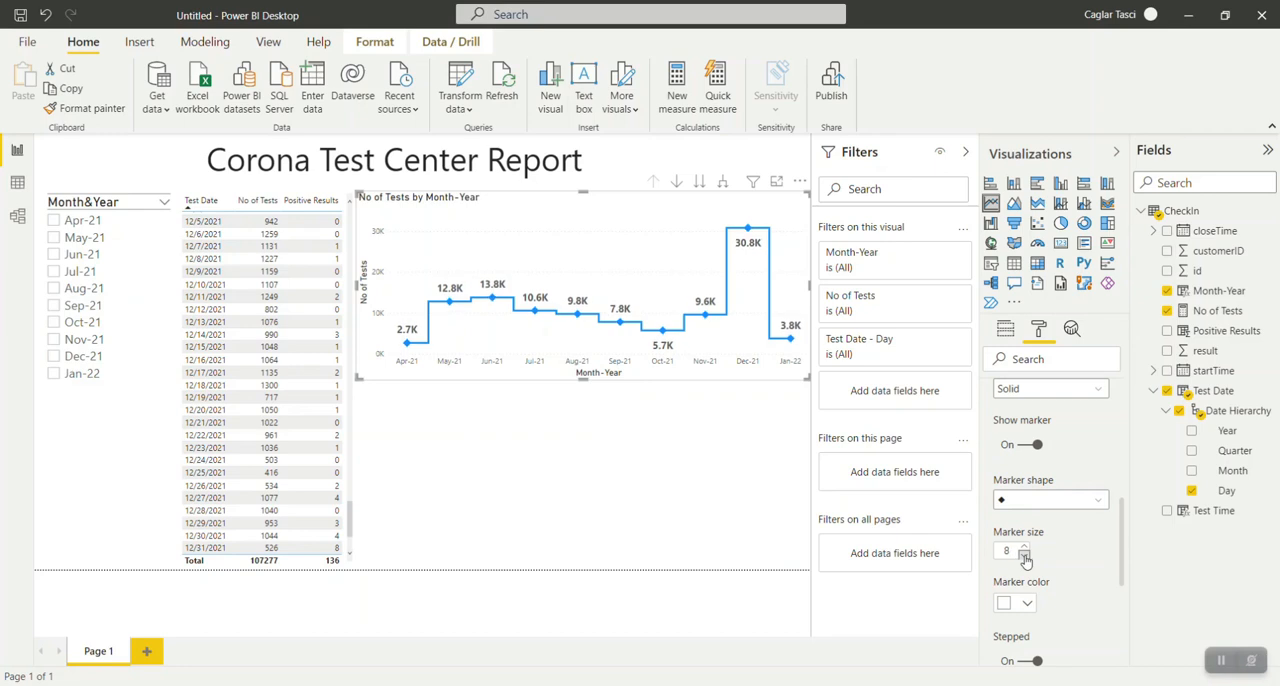
# Deselect the line chart to check its look, reselect it, and open its formatting options.
pyautogui.click(650, 456)
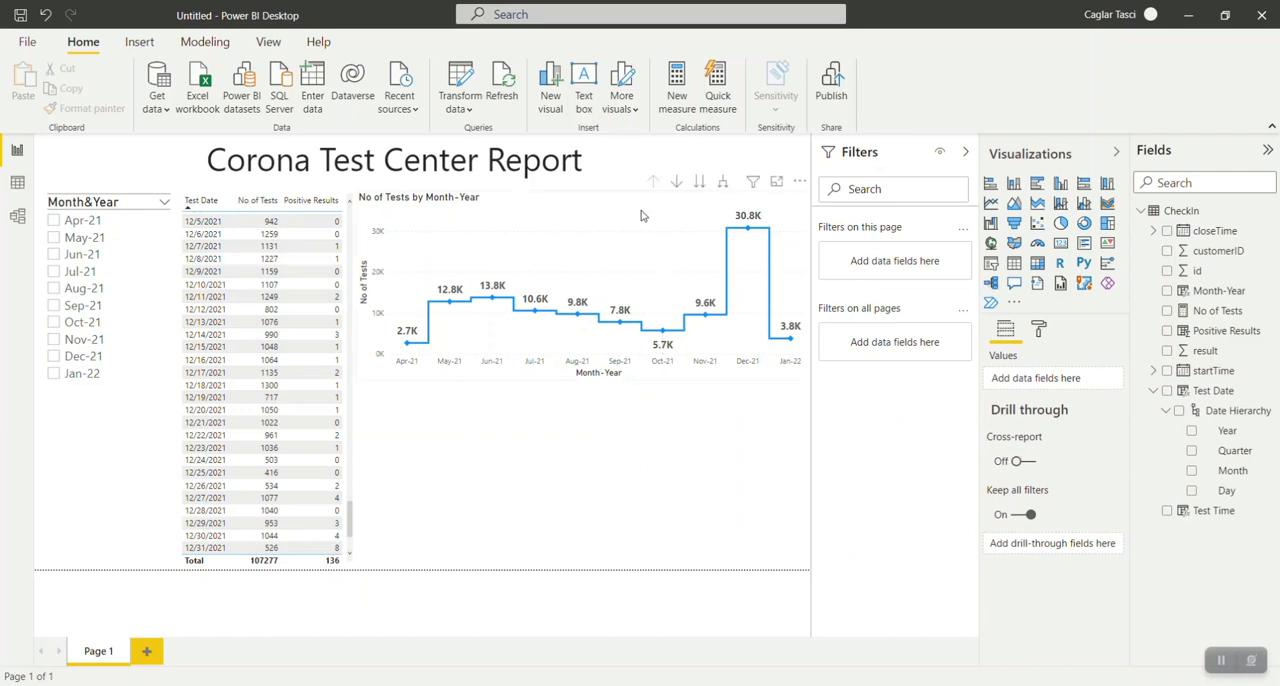
pyautogui.click(663, 290)
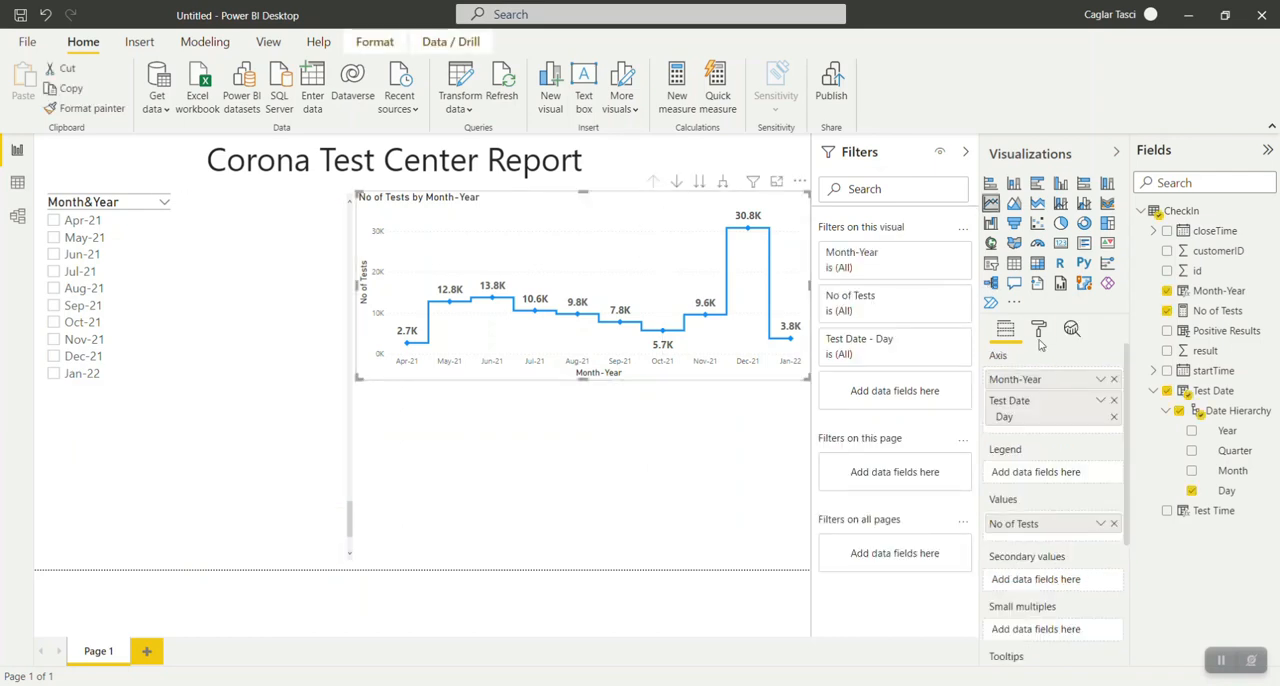
pyautogui.click(1038, 328)
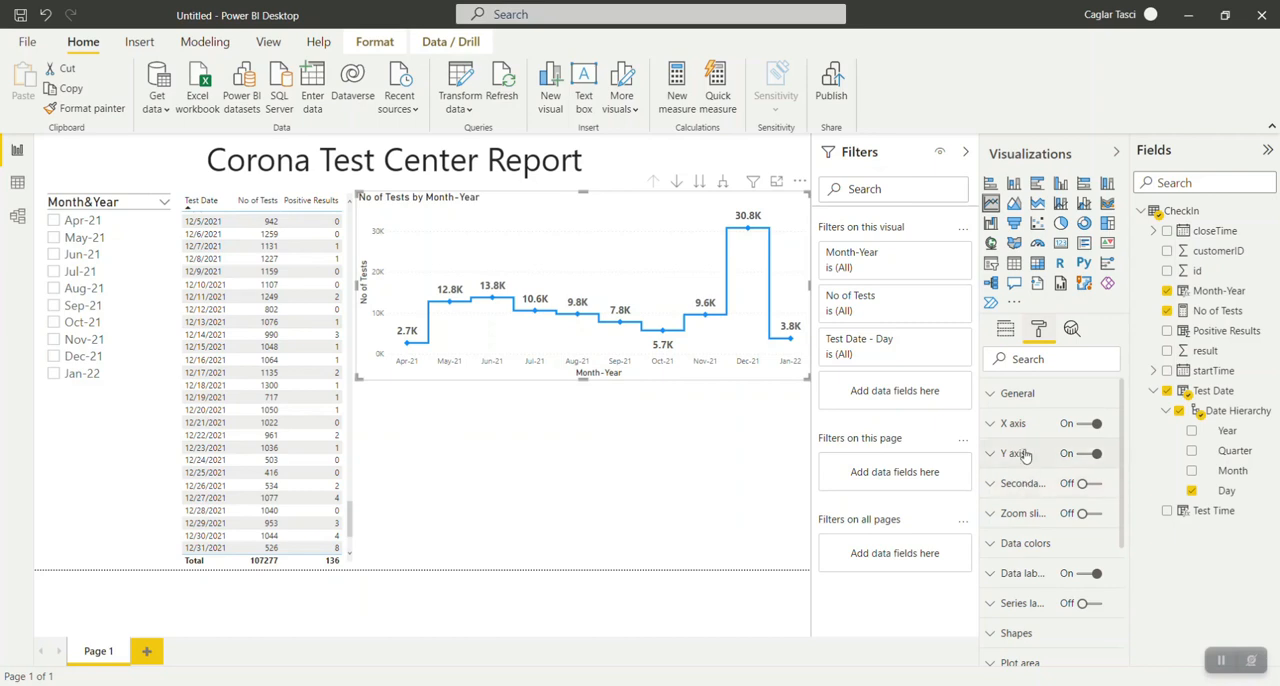
# Try showing series labels on the line chart and turn them off again.
pyautogui.scroll(-1, 1046, 476)
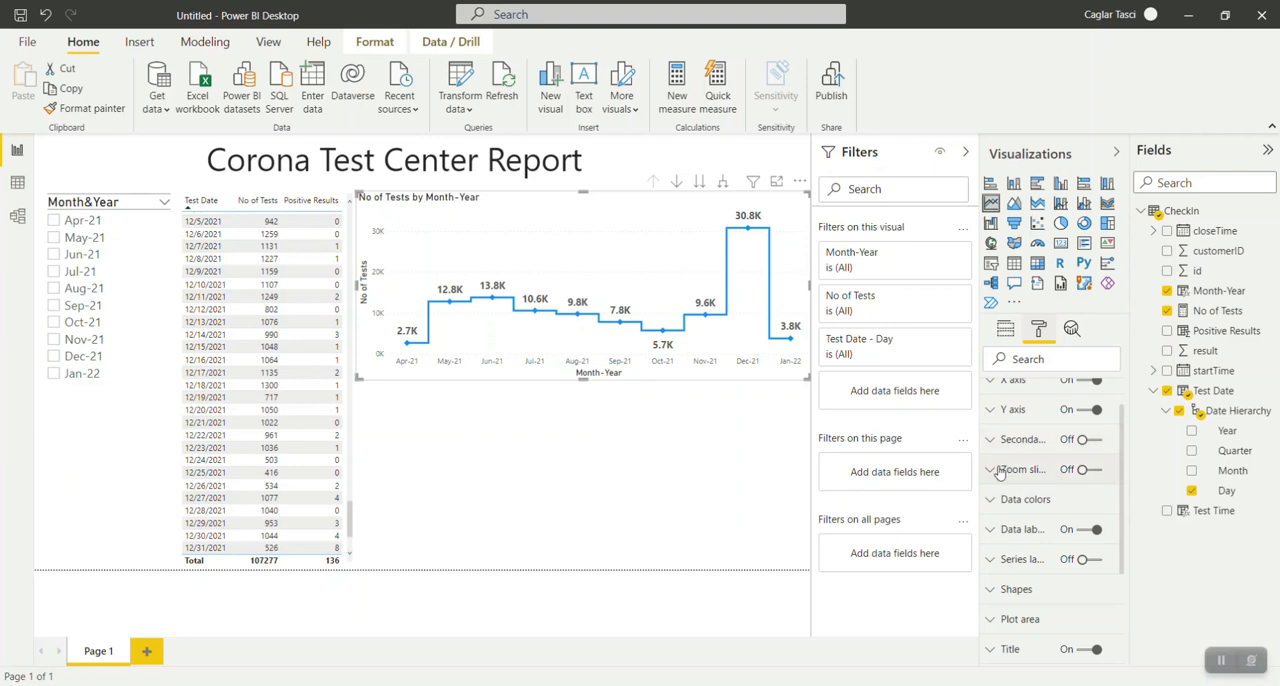
pyautogui.scroll(-1, 1005, 520)
pyautogui.click(990, 522)
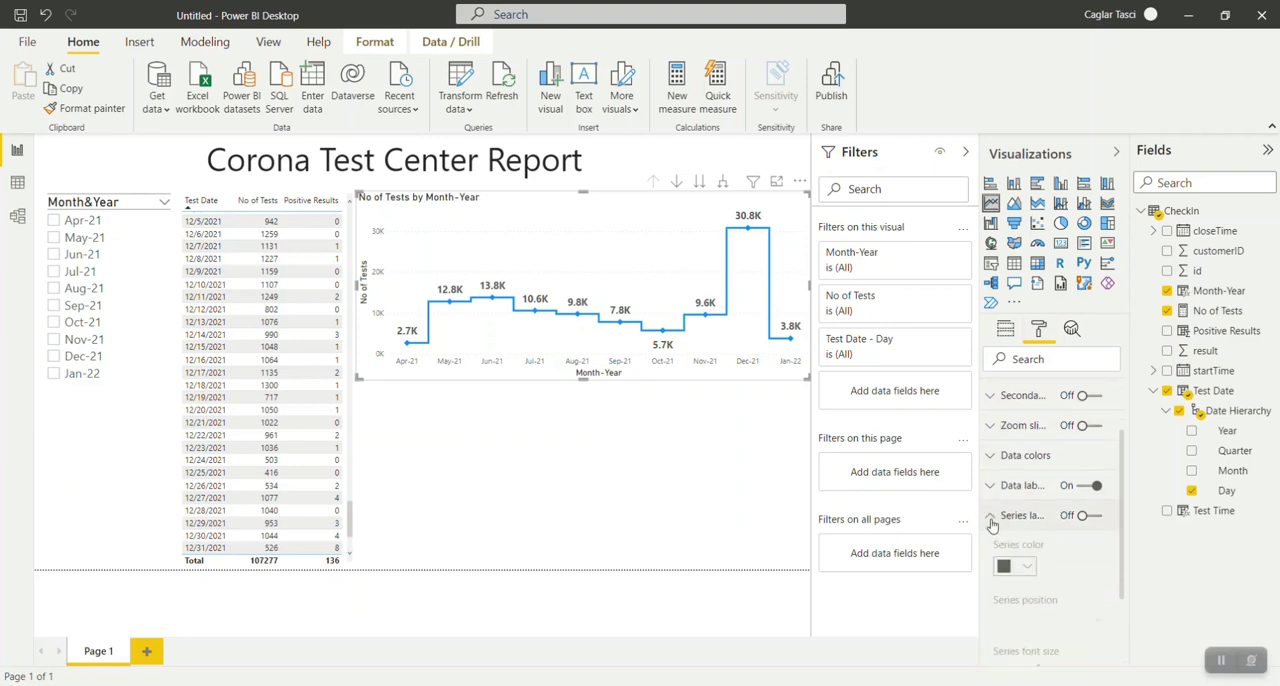
pyautogui.click(1095, 516)
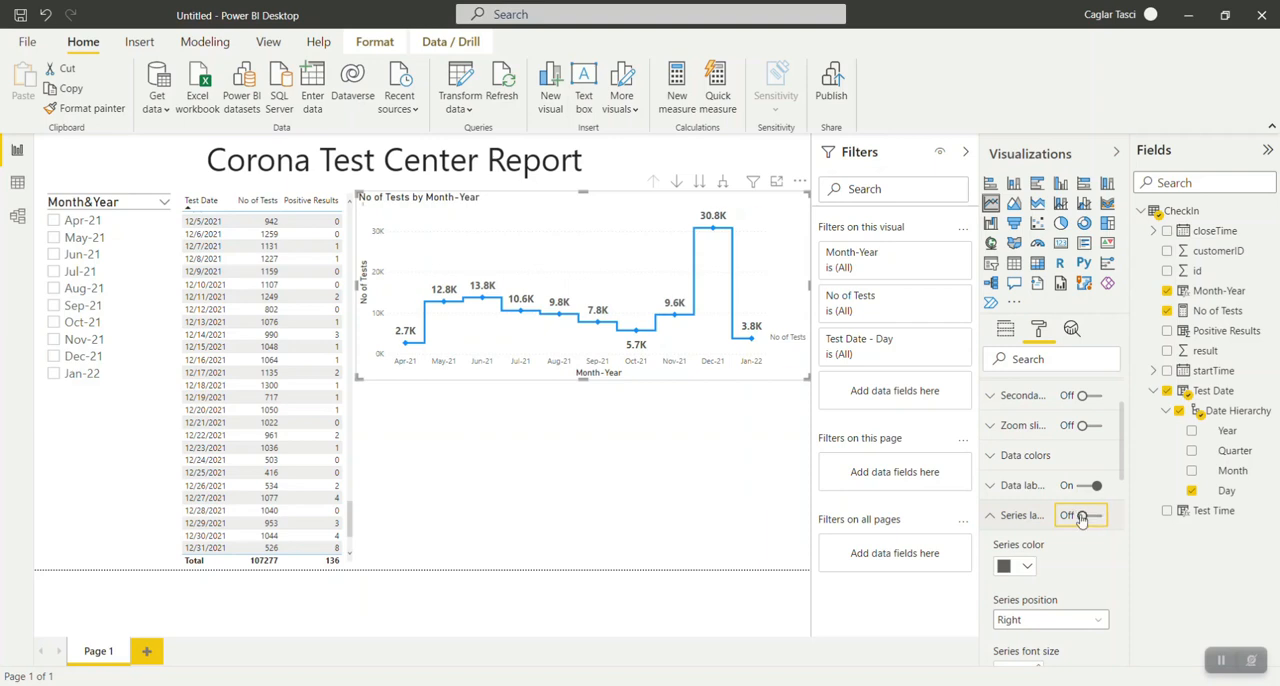
pyautogui.click(1081, 517)
pyautogui.click(1081, 517)
pyautogui.click(1091, 517)
pyautogui.click(1003, 517)
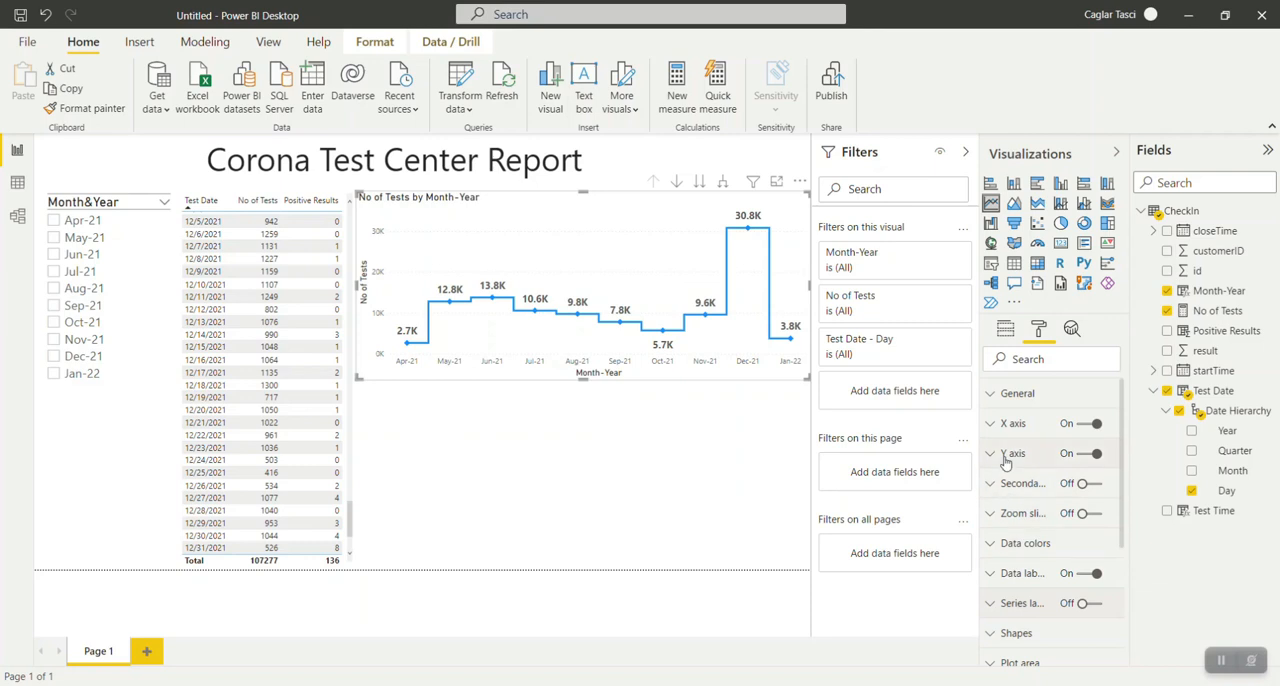
# Set the line chart's X axis text size to 12 pt and make its labels bold.
pyautogui.click(996, 484)
pyautogui.click(996, 484)
pyautogui.click(995, 424)
pyautogui.scroll(-1, 1080, 546)
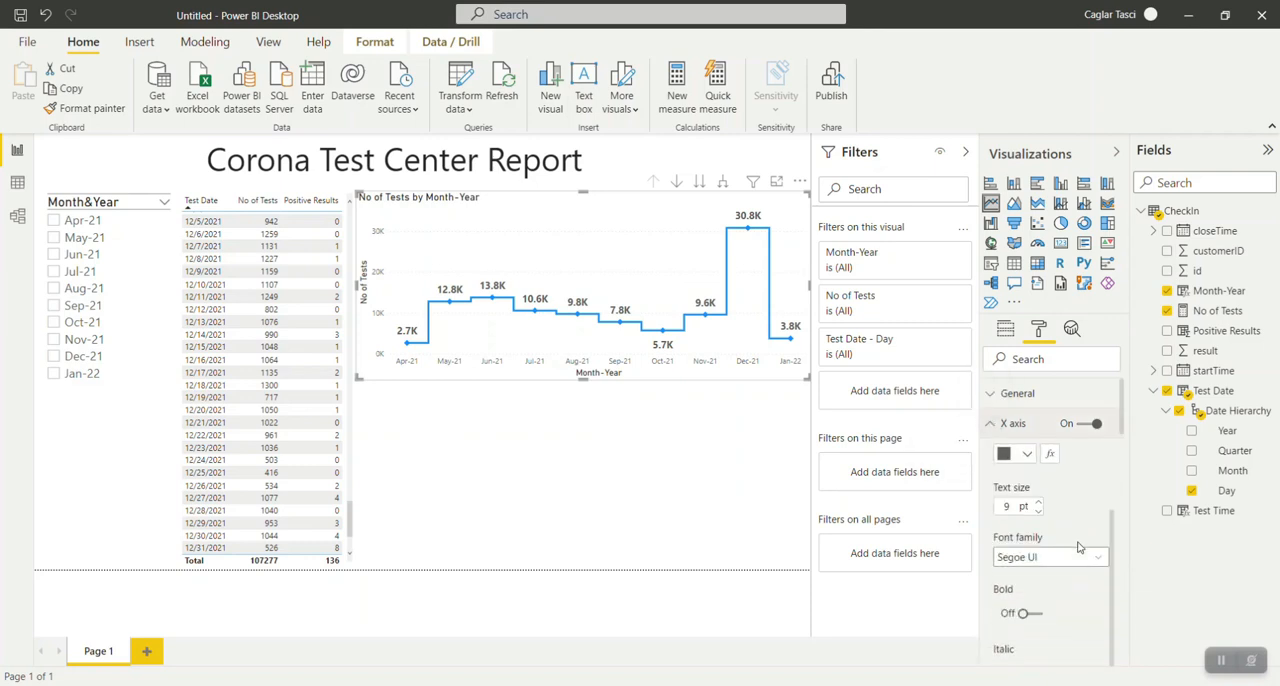
pyautogui.scroll(-1, 1080, 546)
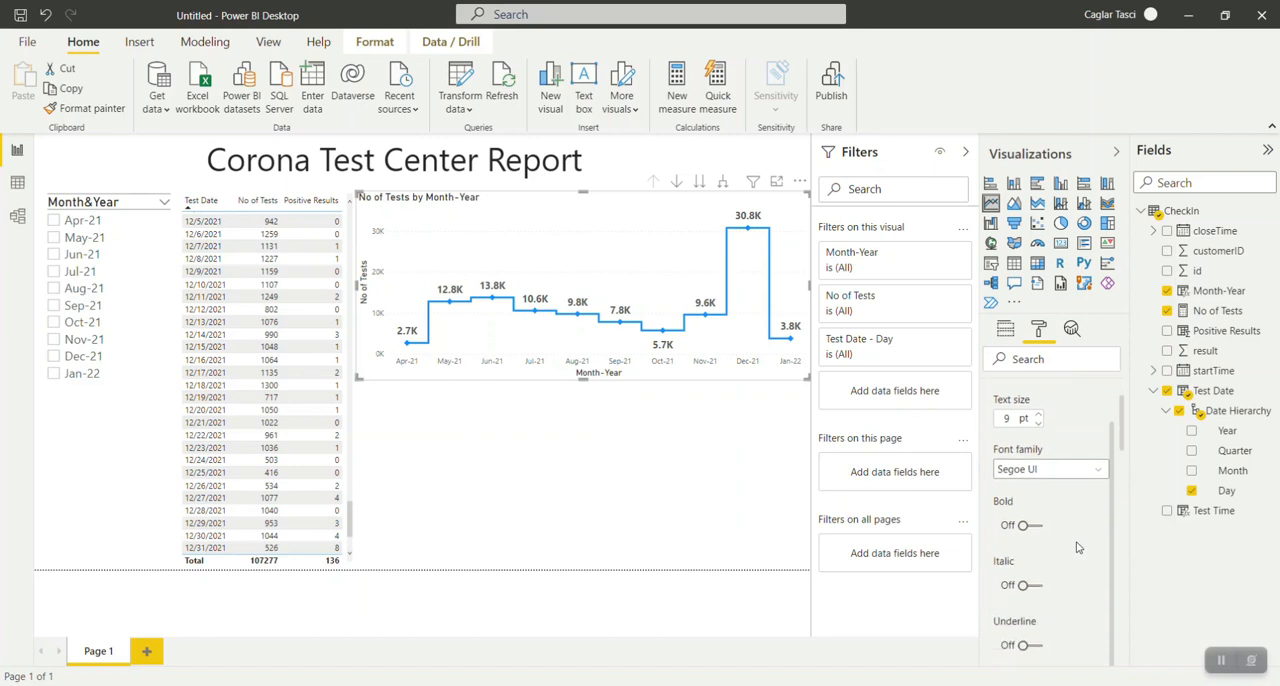
pyautogui.click(1036, 418)
pyautogui.click(1036, 418)
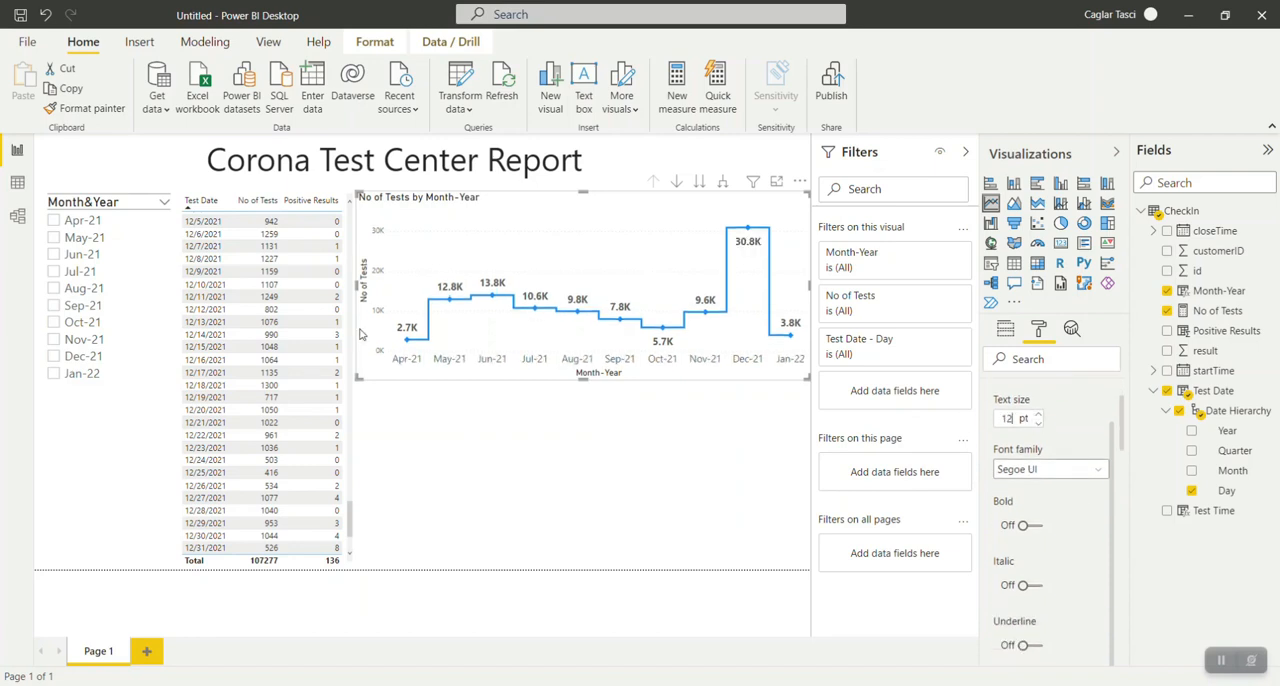
pyautogui.click(1034, 527)
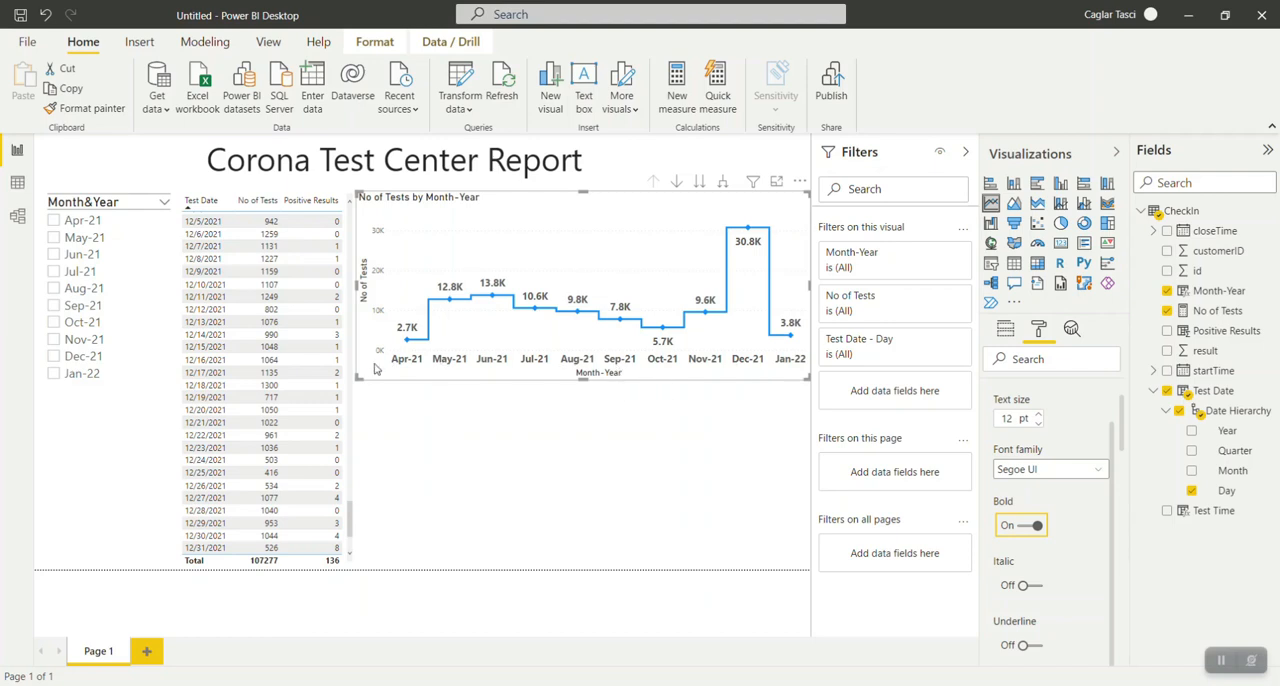
pyautogui.scroll(3, 1035, 480)
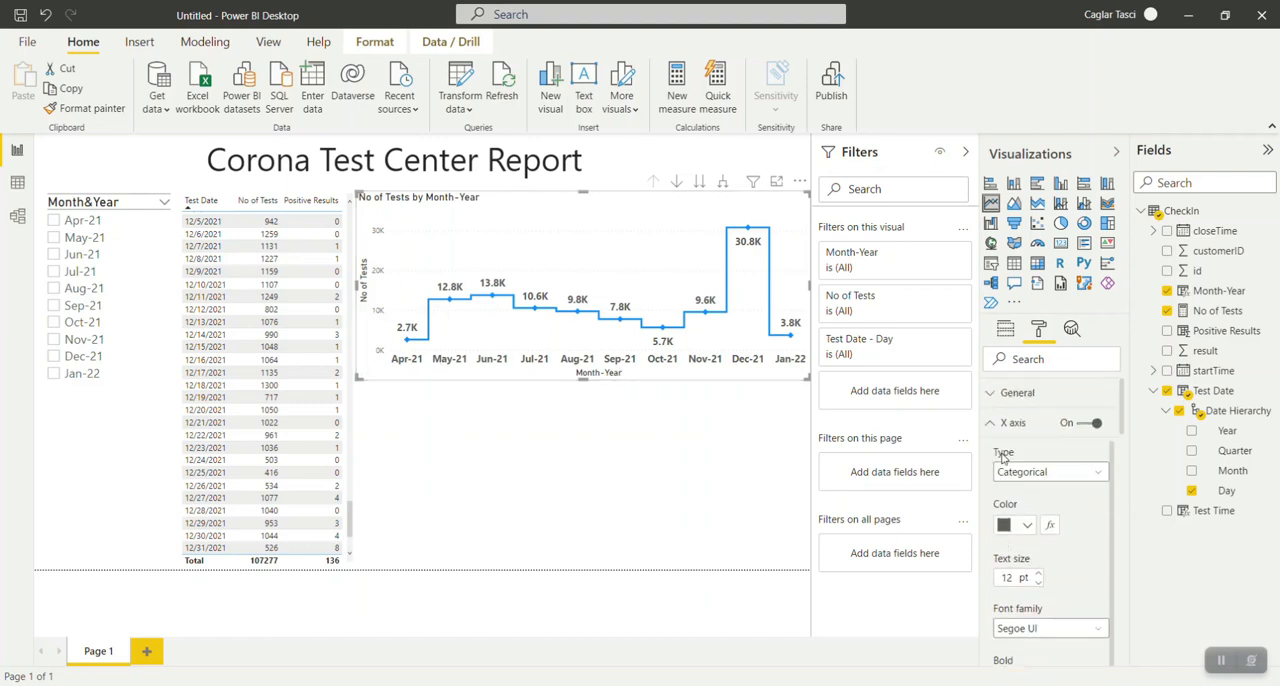
pyautogui.click(1035, 480)
pyautogui.click(1035, 491)
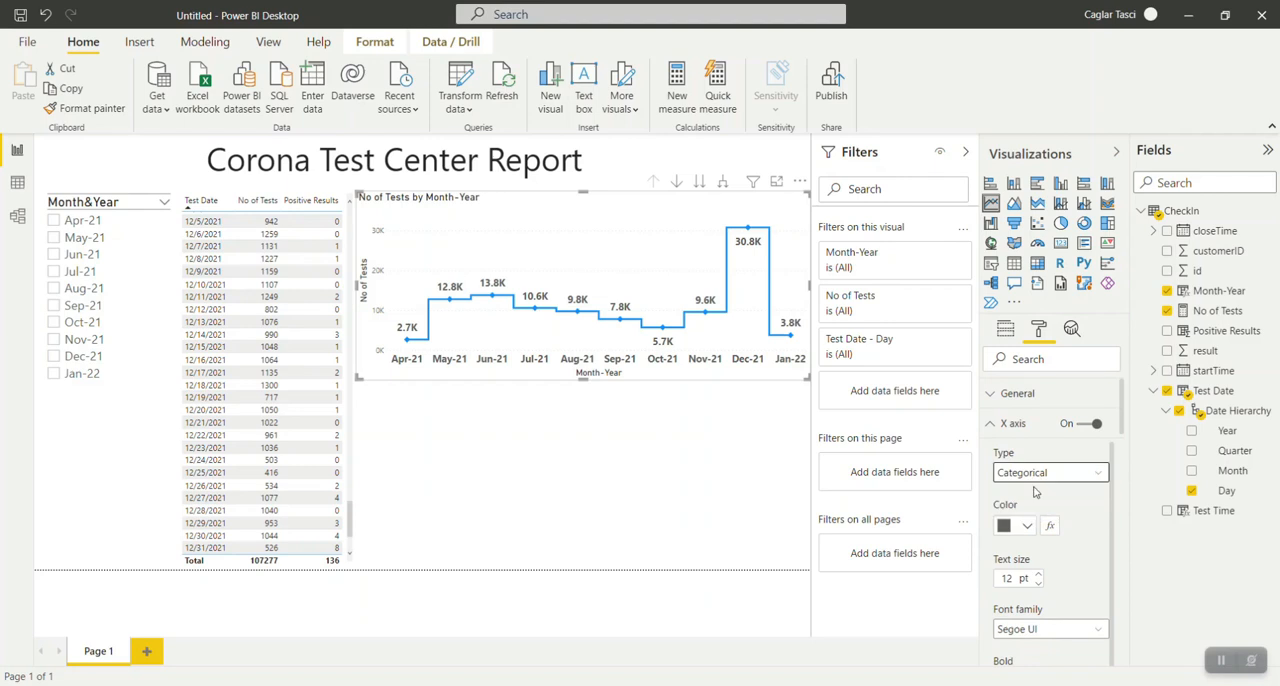
pyautogui.click(992, 426)
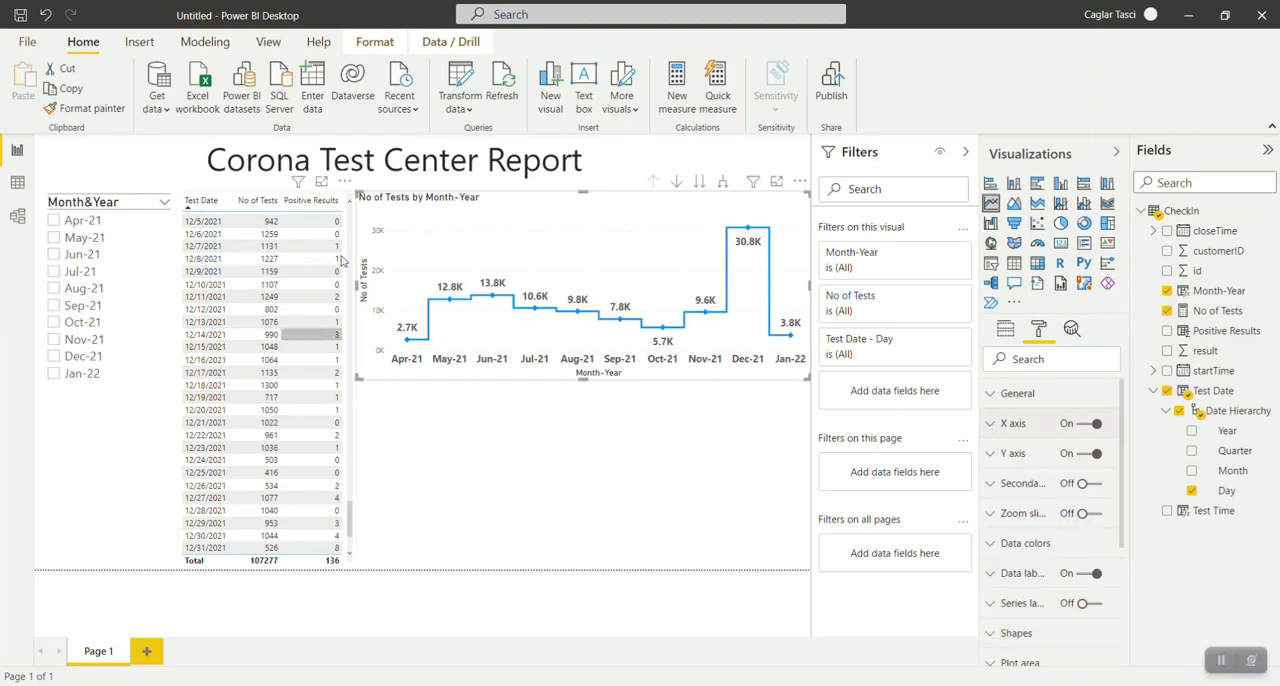
# Increase the text size of the line chart's Y axis labels and make them bold.
pyautogui.click(992, 455)
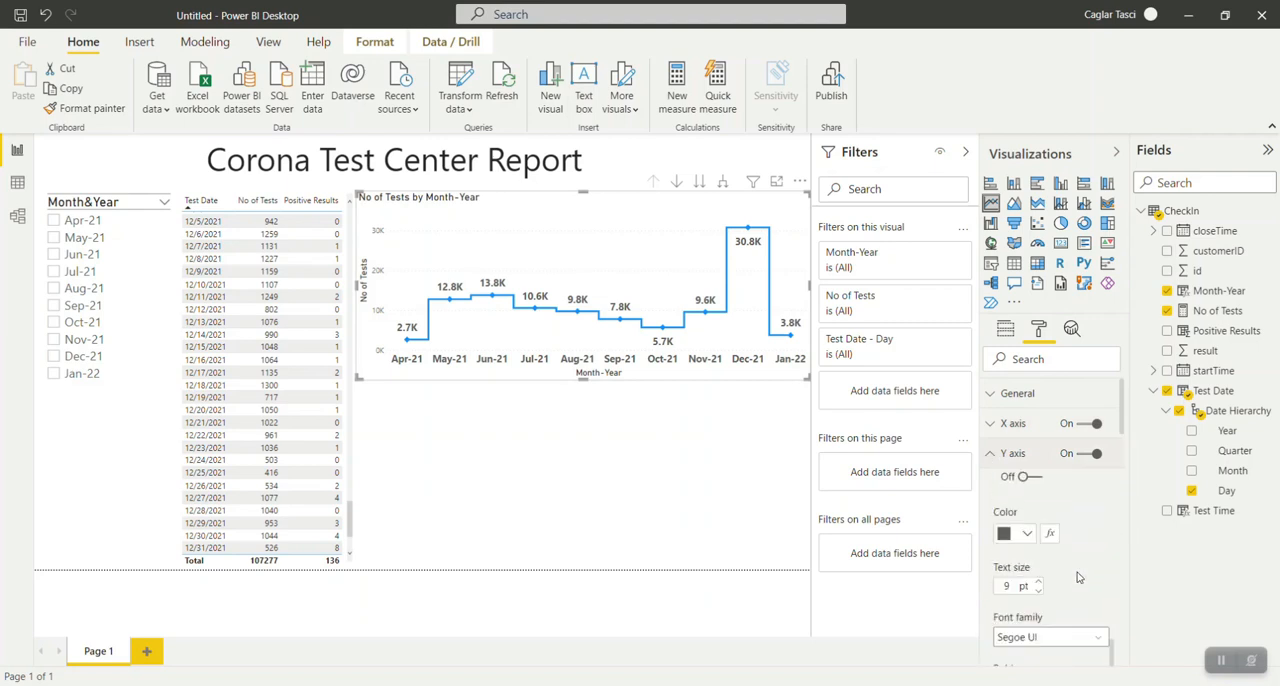
pyautogui.click(1038, 612)
pyautogui.scroll(-5, 1062, 615)
pyautogui.click(1028, 518)
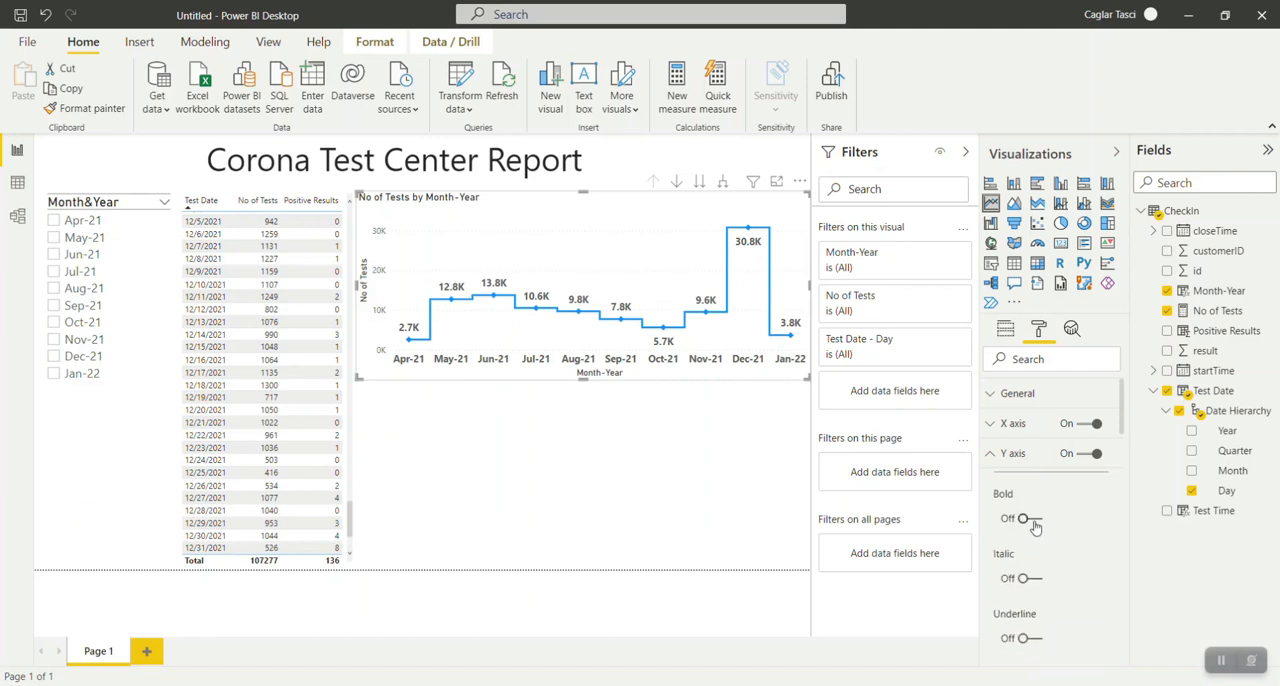
pyautogui.click(996, 454)
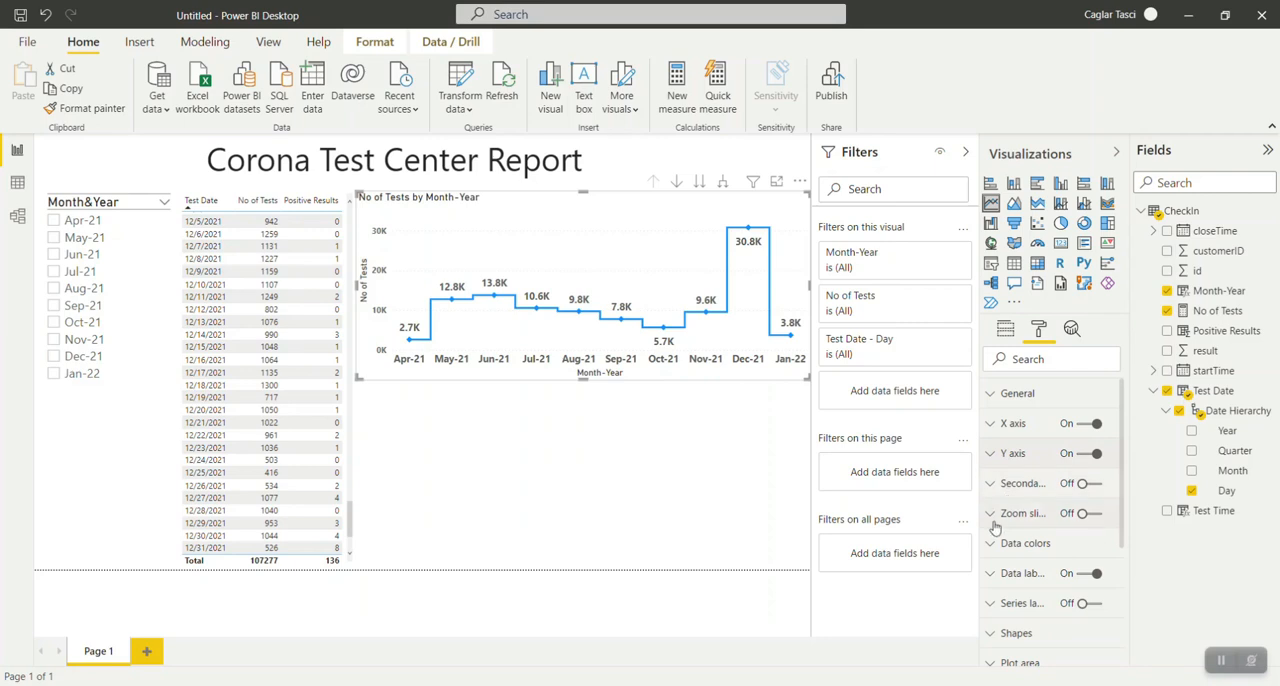
# Try the zoom slider on the line chart, including its Y axis option, and switch it off again.
pyautogui.click(1098, 518)
pyautogui.click(1096, 516)
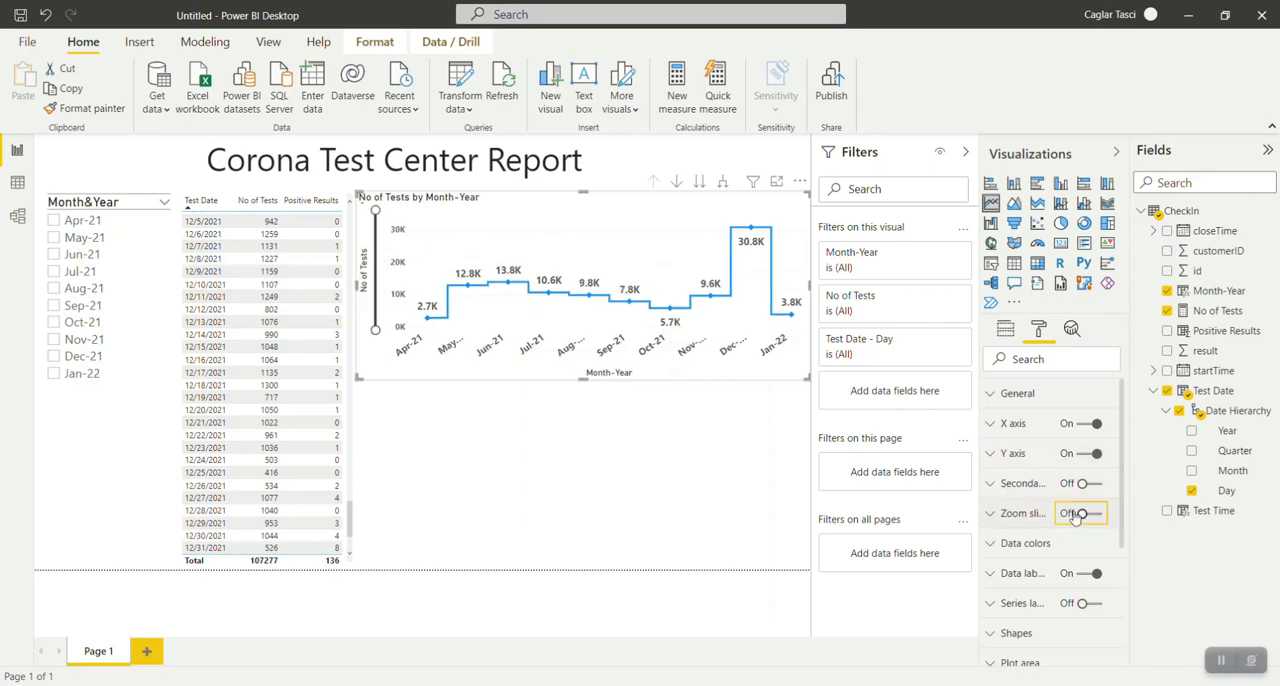
pyautogui.click(998, 517)
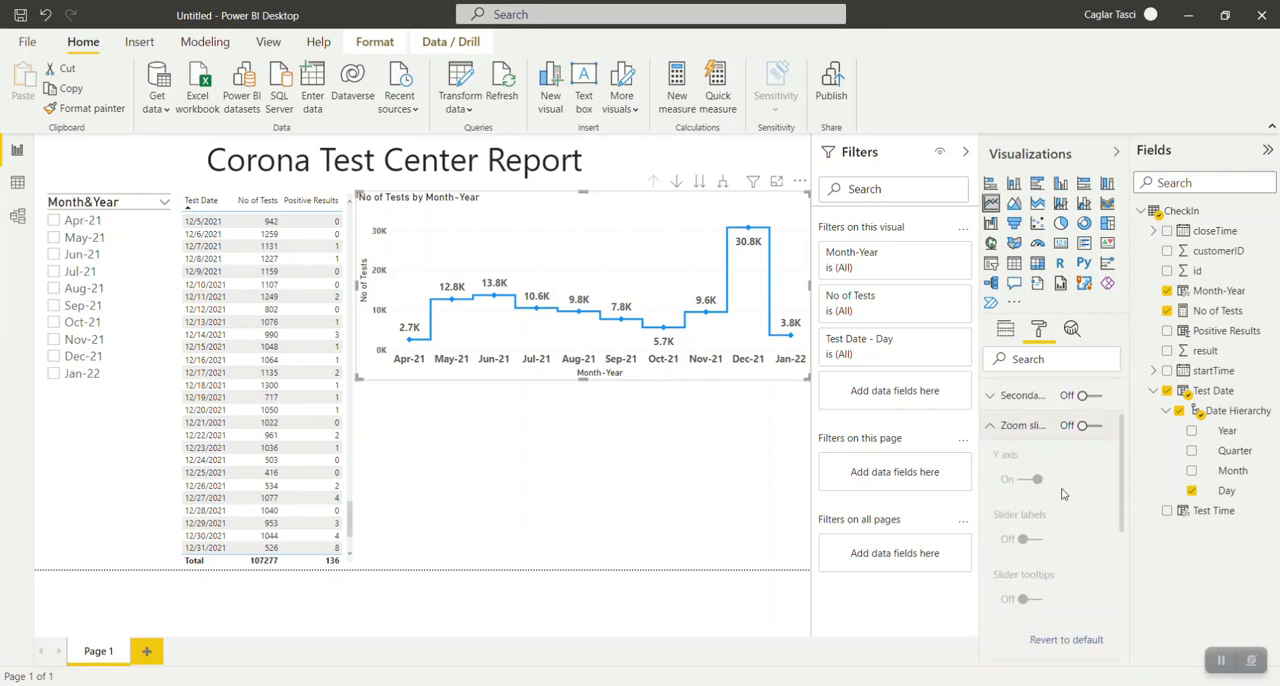
pyautogui.click(1090, 426)
pyautogui.click(1030, 480)
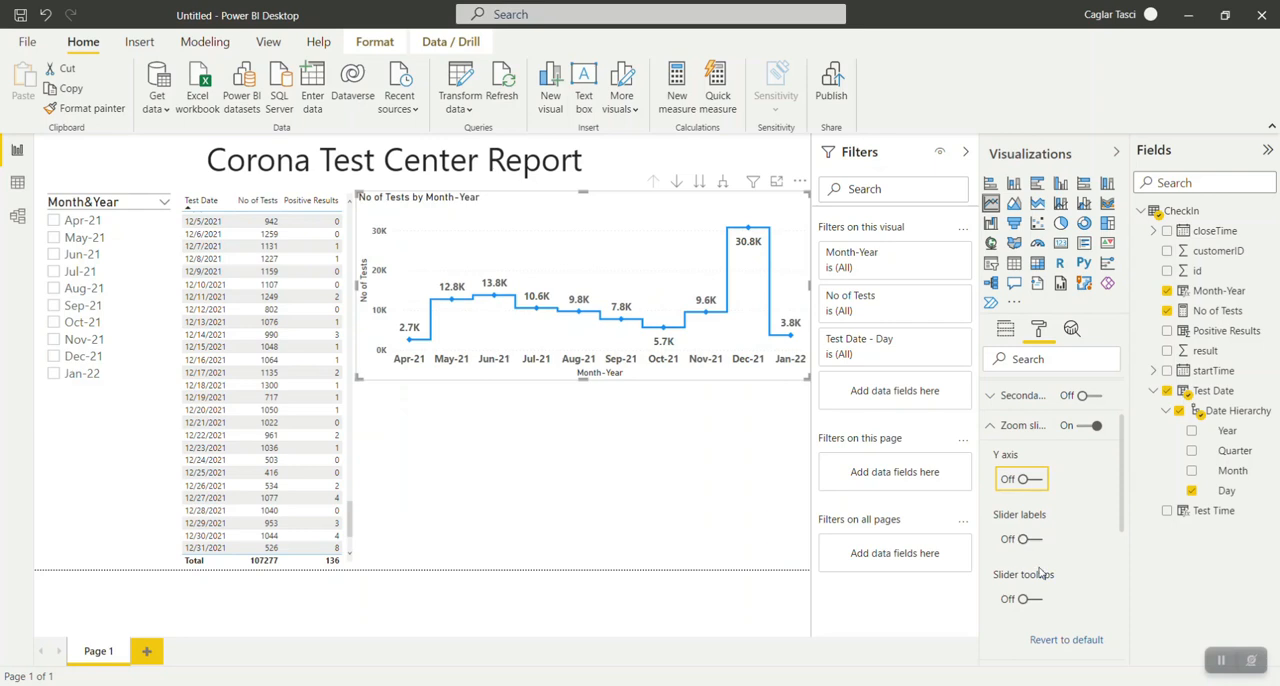
pyautogui.scroll(-1, 1040, 568)
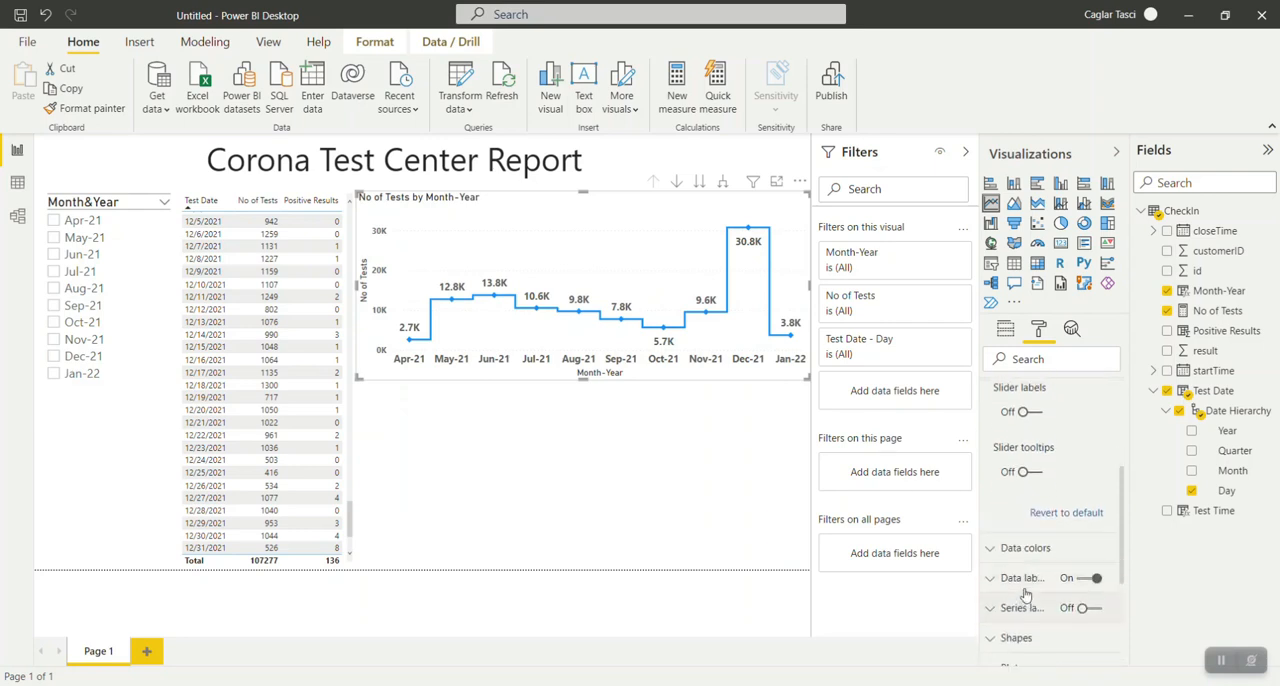
pyautogui.scroll(2, 1047, 545)
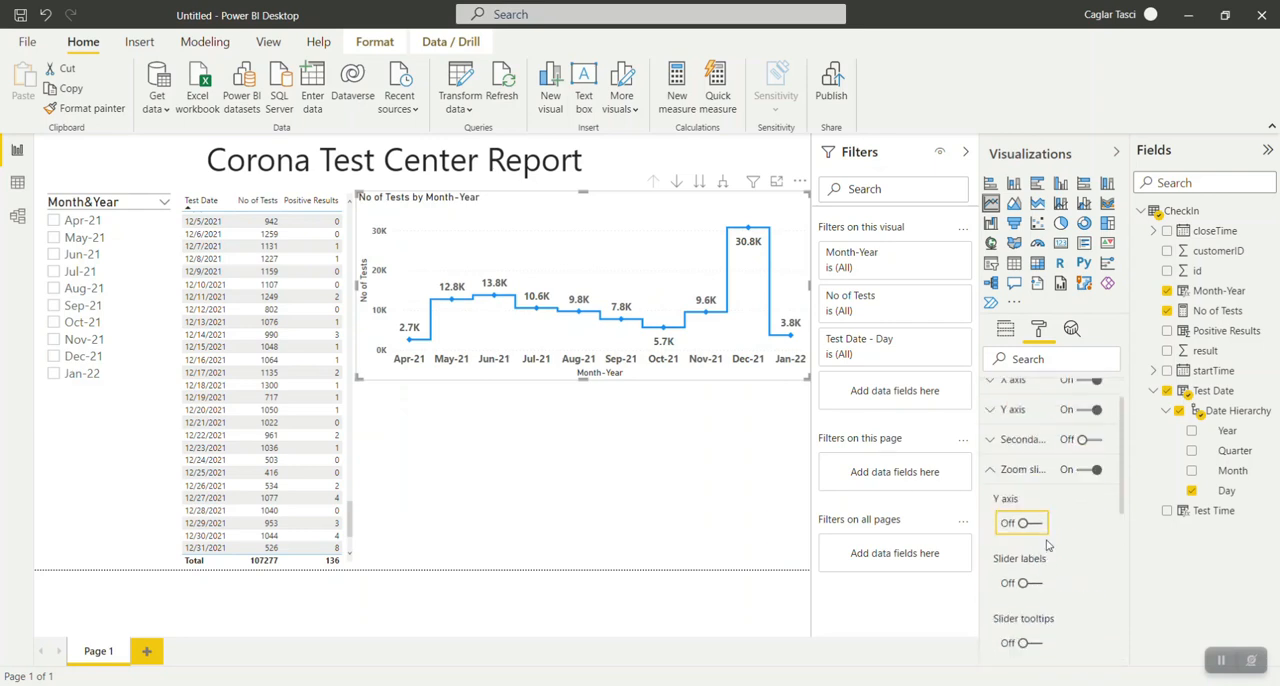
pyautogui.click(994, 470)
pyautogui.click(1090, 470)
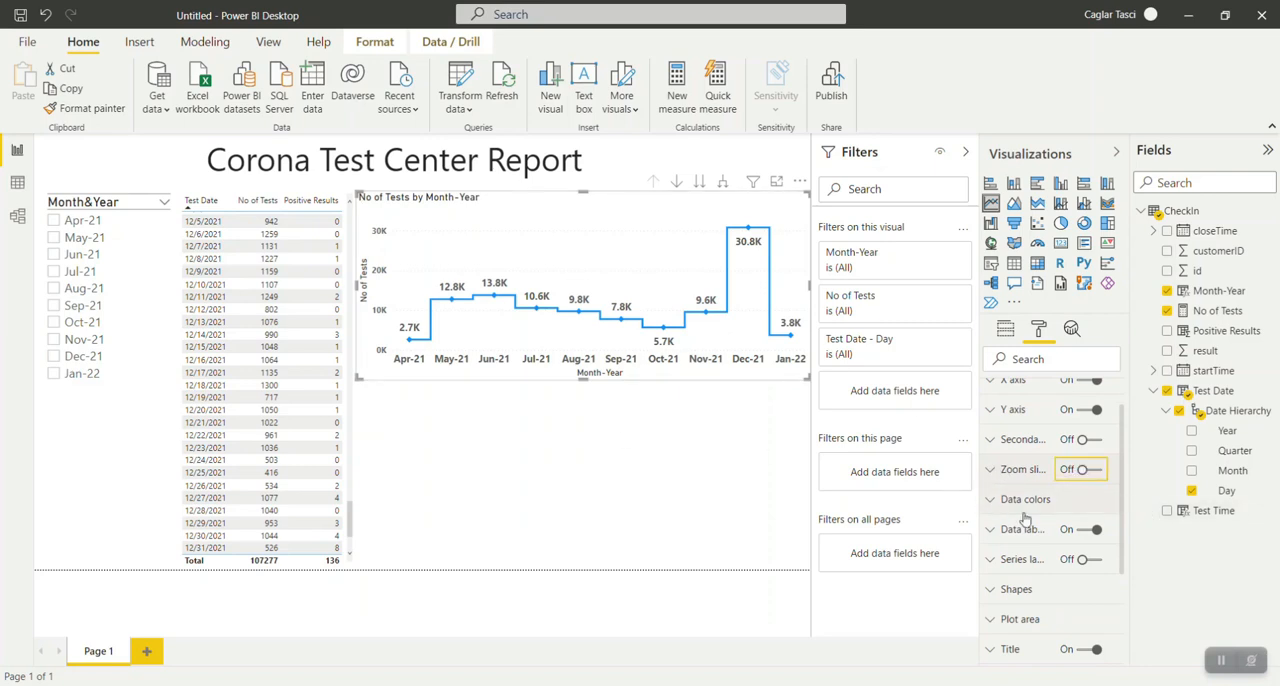
# Show the data colors for all months and try orange for the May-21 point.
pyautogui.click(991, 532)
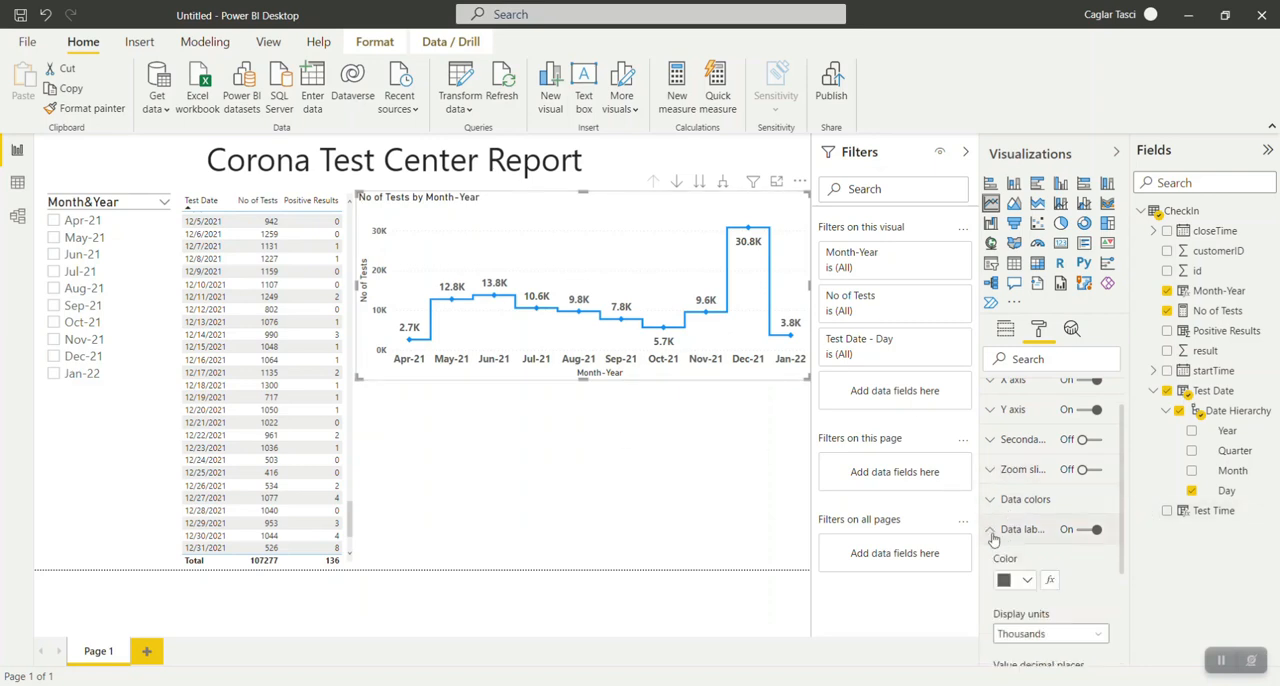
pyautogui.click(991, 532)
pyautogui.scroll(-1, 993, 500)
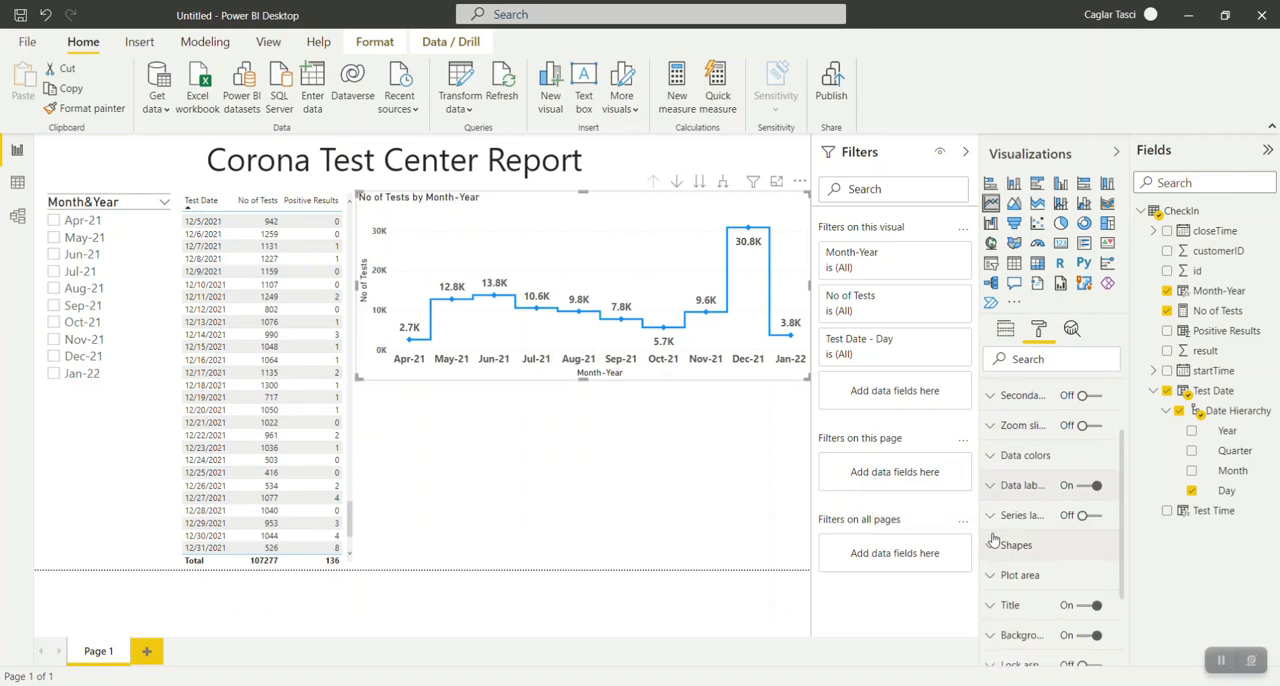
pyautogui.click(993, 461)
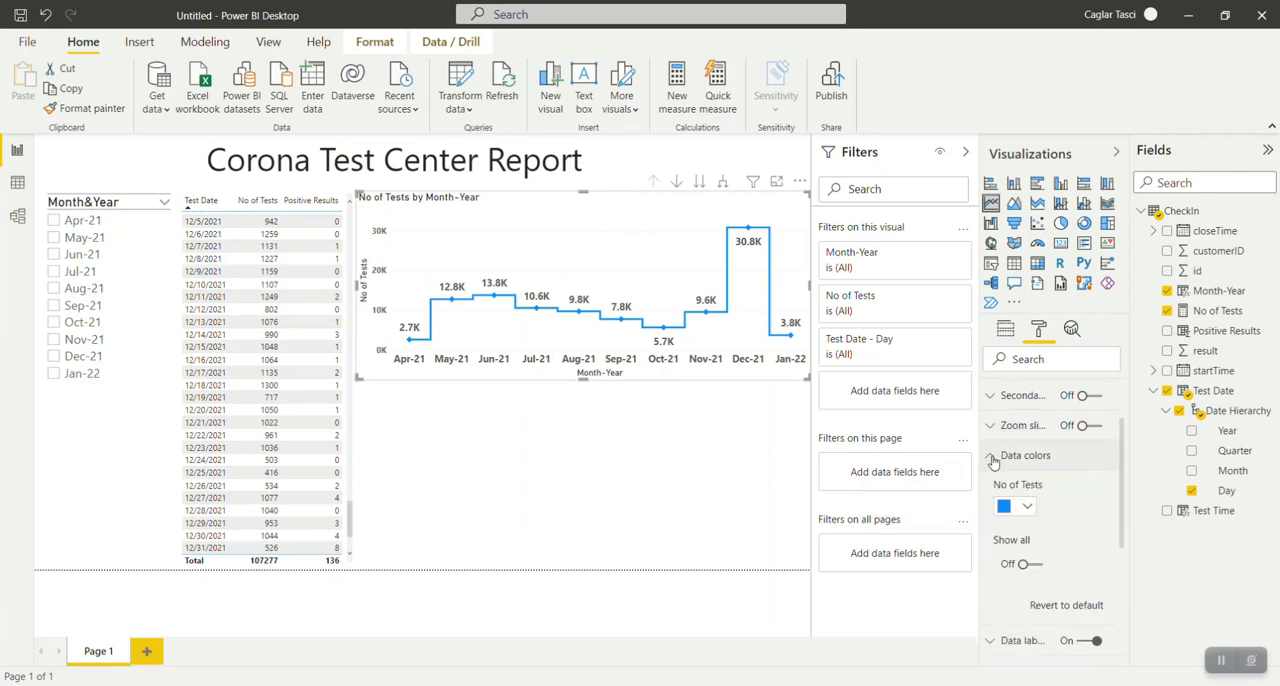
pyautogui.scroll(-1, 1062, 541)
pyautogui.click(1026, 520)
pyautogui.scroll(-3, 1068, 524)
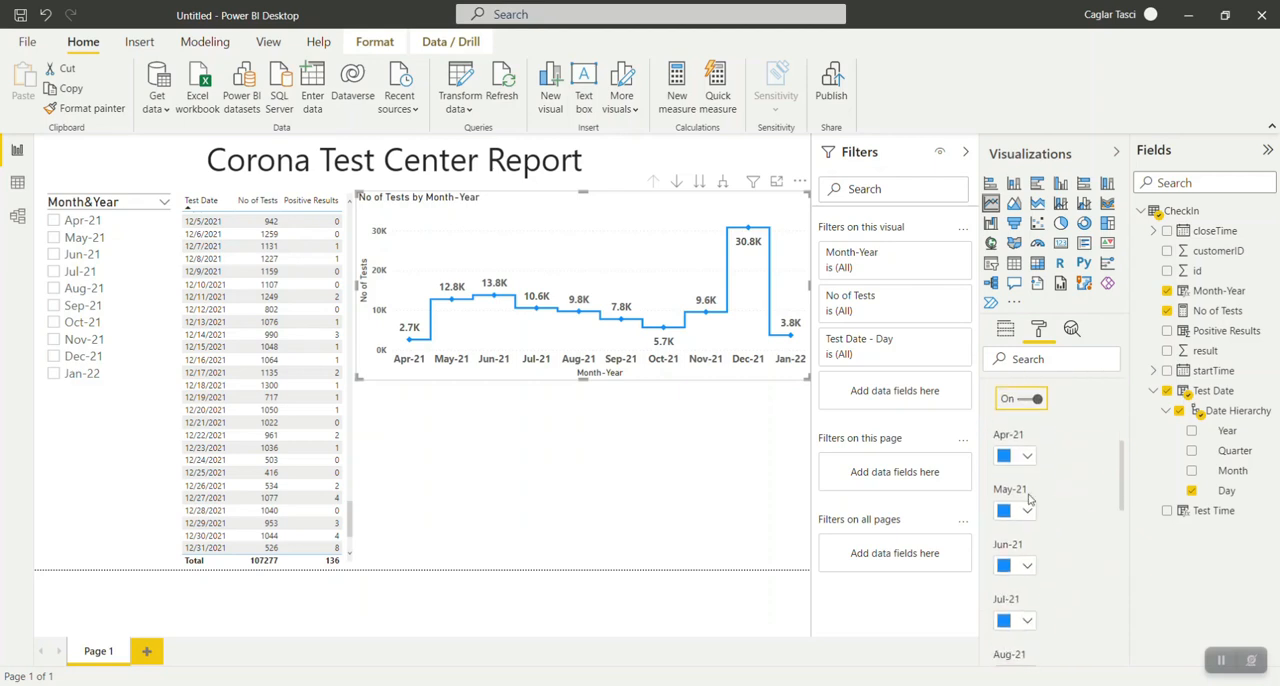
pyautogui.click(1027, 511)
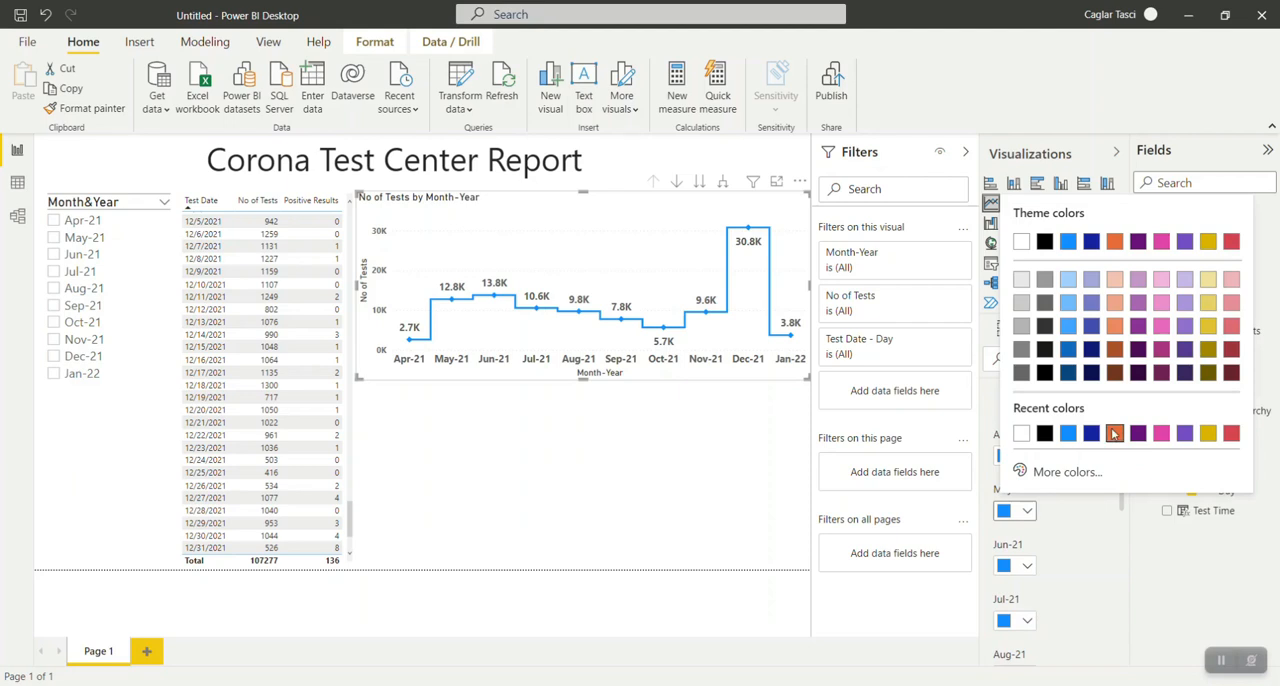
pyautogui.click(1113, 433)
pyautogui.moveTo(450, 313)
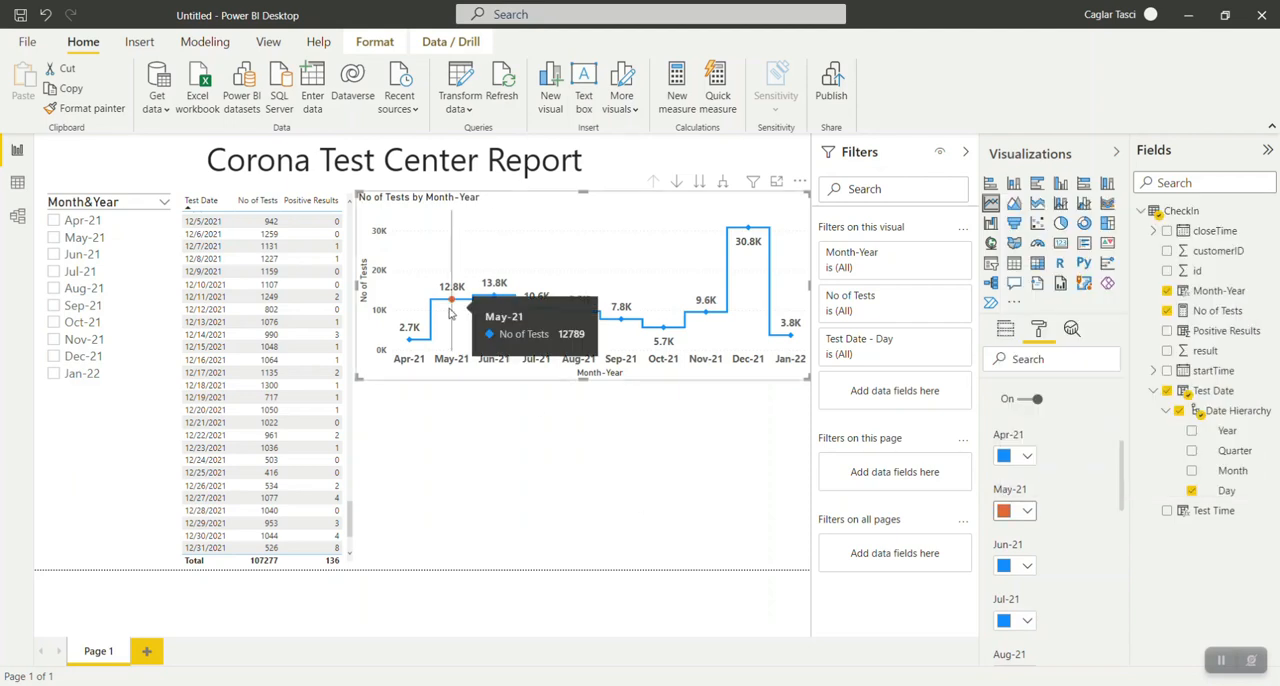
# Change the May-21 point back to blue and turn off the separate colors for all months.
pyautogui.click(1027, 511)
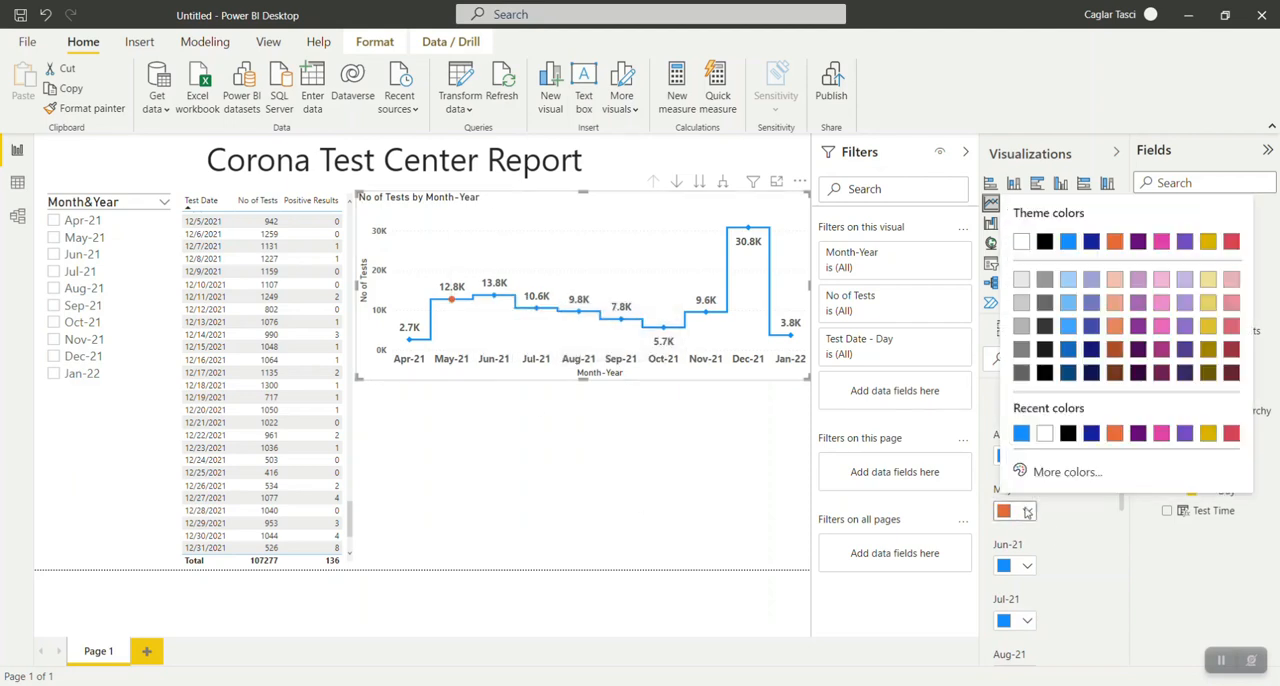
pyautogui.click(1021, 433)
pyautogui.scroll(4, 1040, 540)
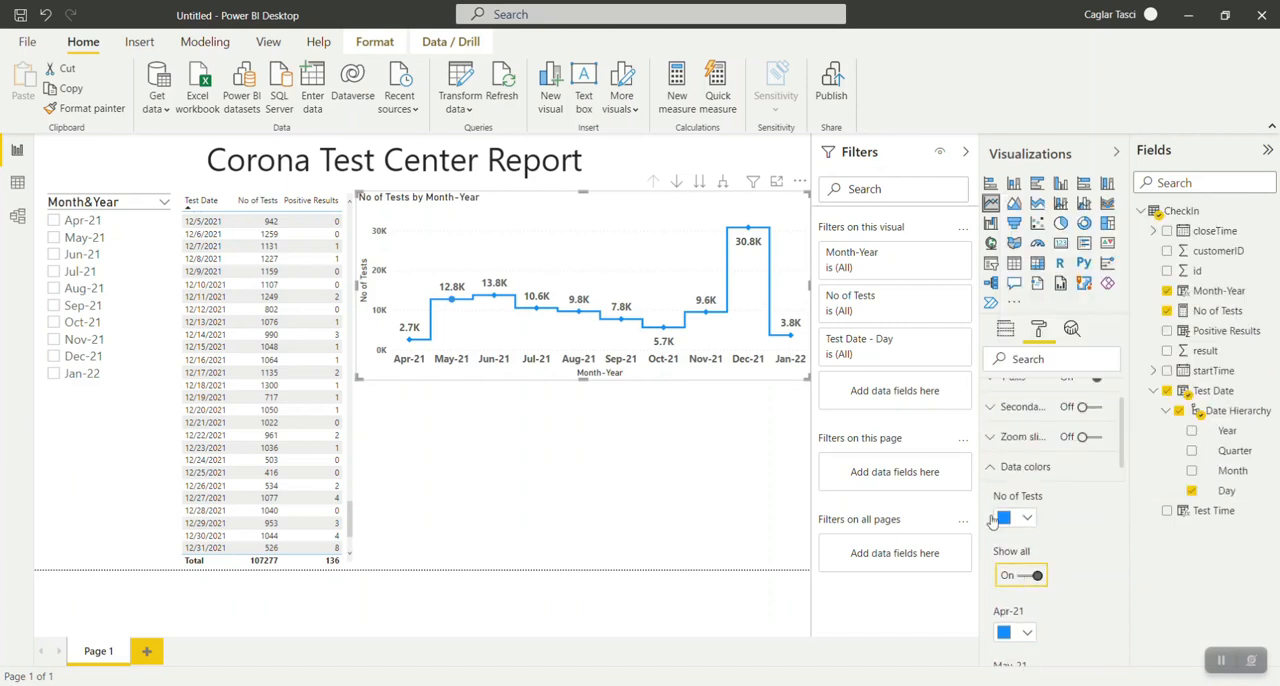
pyautogui.click(1037, 578)
pyautogui.click(1005, 472)
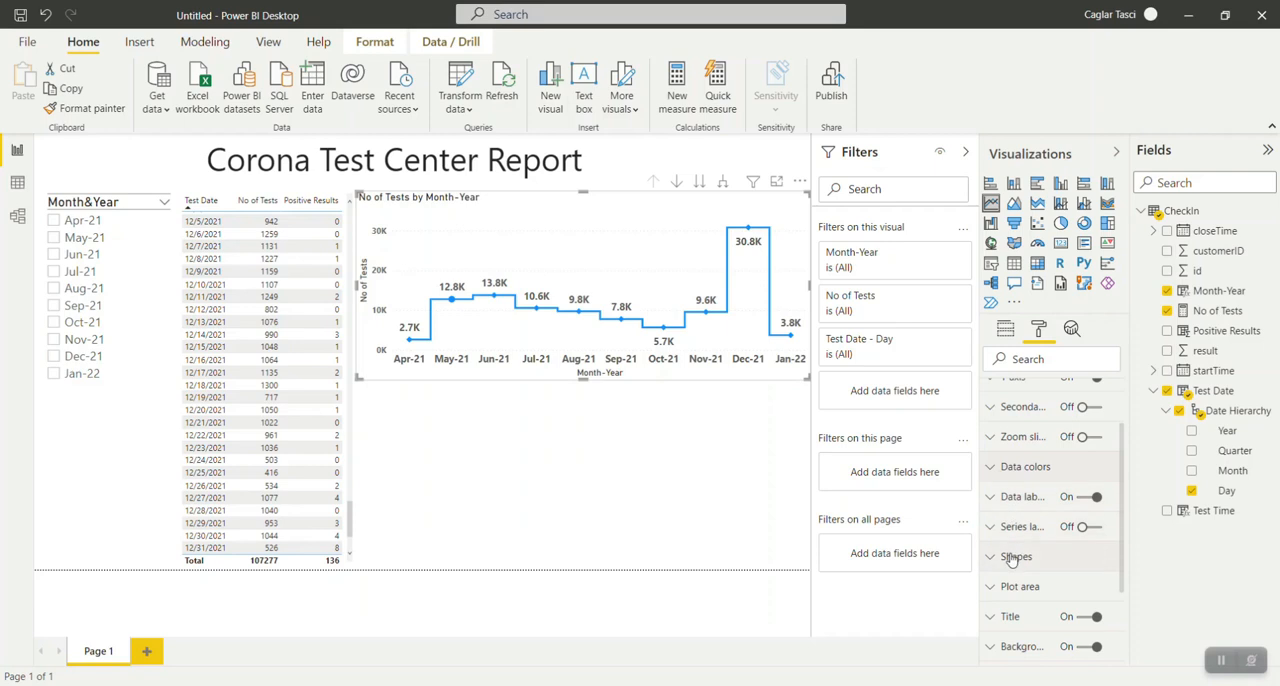
pyautogui.scroll(-1, 1008, 557)
pyautogui.click(1012, 514)
pyautogui.scroll(-3, 1030, 570)
pyautogui.scroll(-1, 1035, 585)
pyautogui.scroll(3, 1060, 610)
pyautogui.click(988, 520)
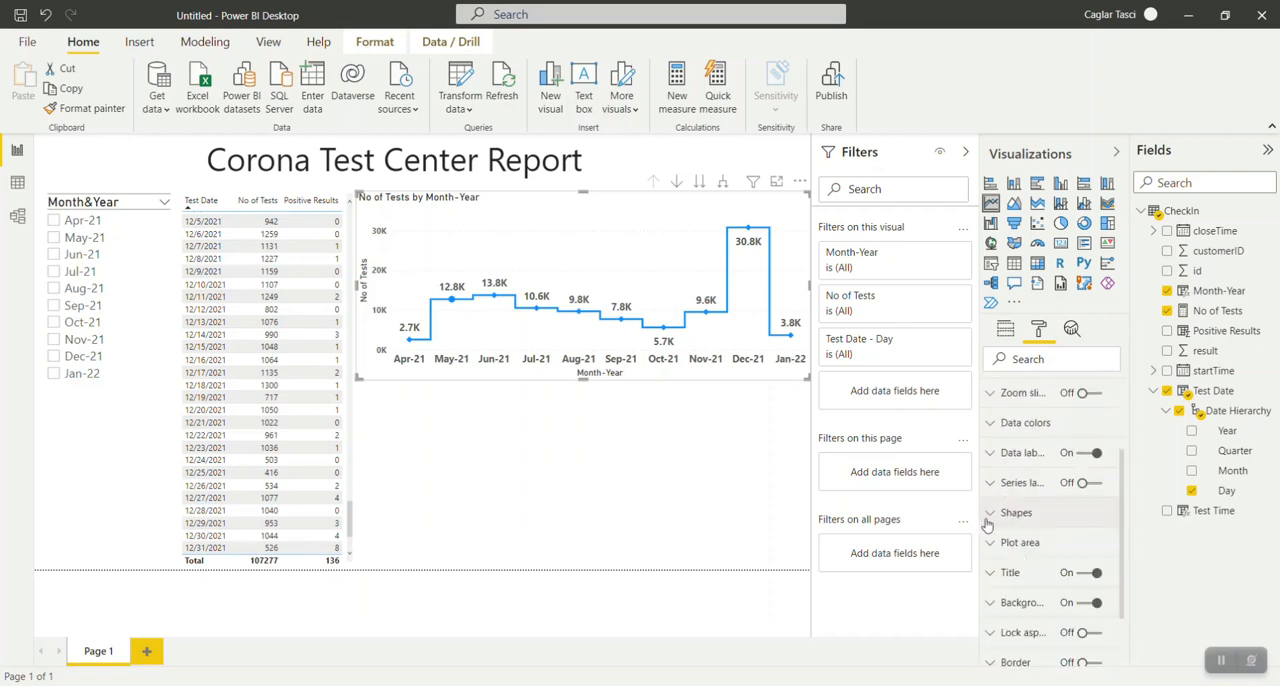
# Shorten the line chart's title text to "No of Tests by Month".
pyautogui.click(1012, 585)
pyautogui.scroll(-3, 1040, 540)
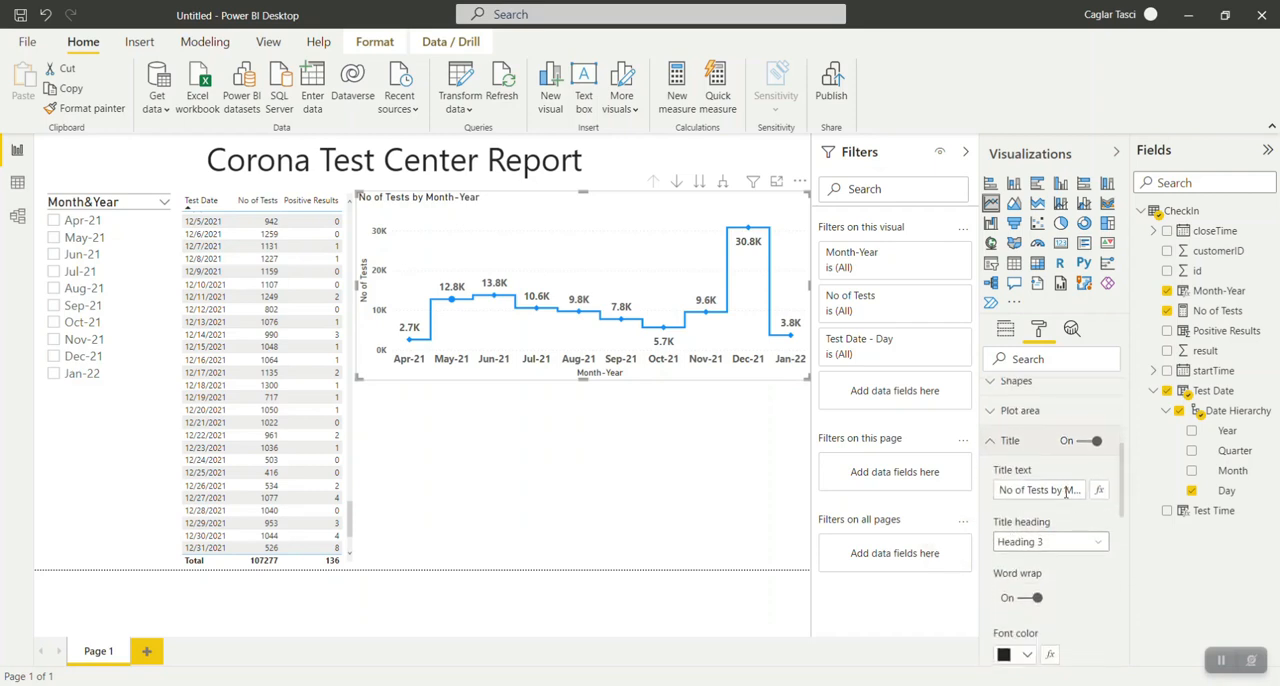
pyautogui.click(1071, 490)
pyautogui.moveTo(1074, 490); pyautogui.dragTo(1086, 490)
pyautogui.press('BackSpace')
pyautogui.click(1083, 521)
# Set the chart title's text size to 19 pt and center it, then collapse the visualization settings.
pyautogui.scroll(-3, 1083, 521)
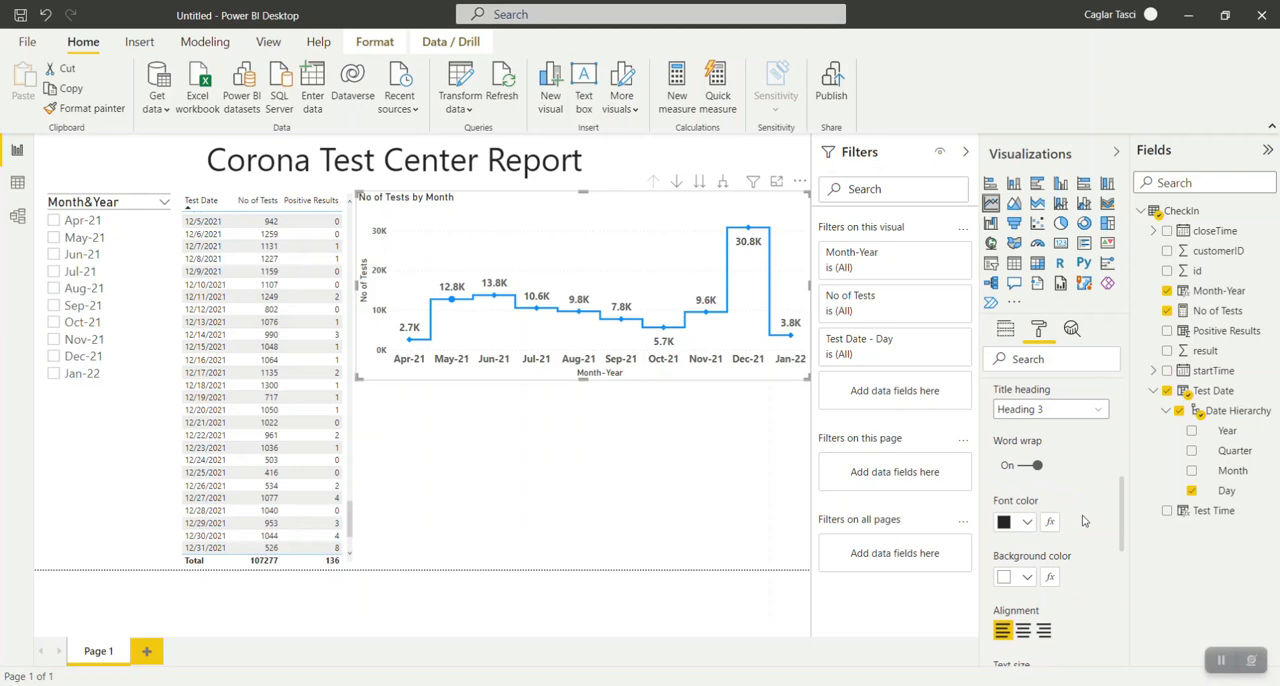
pyautogui.scroll(-3, 1083, 521)
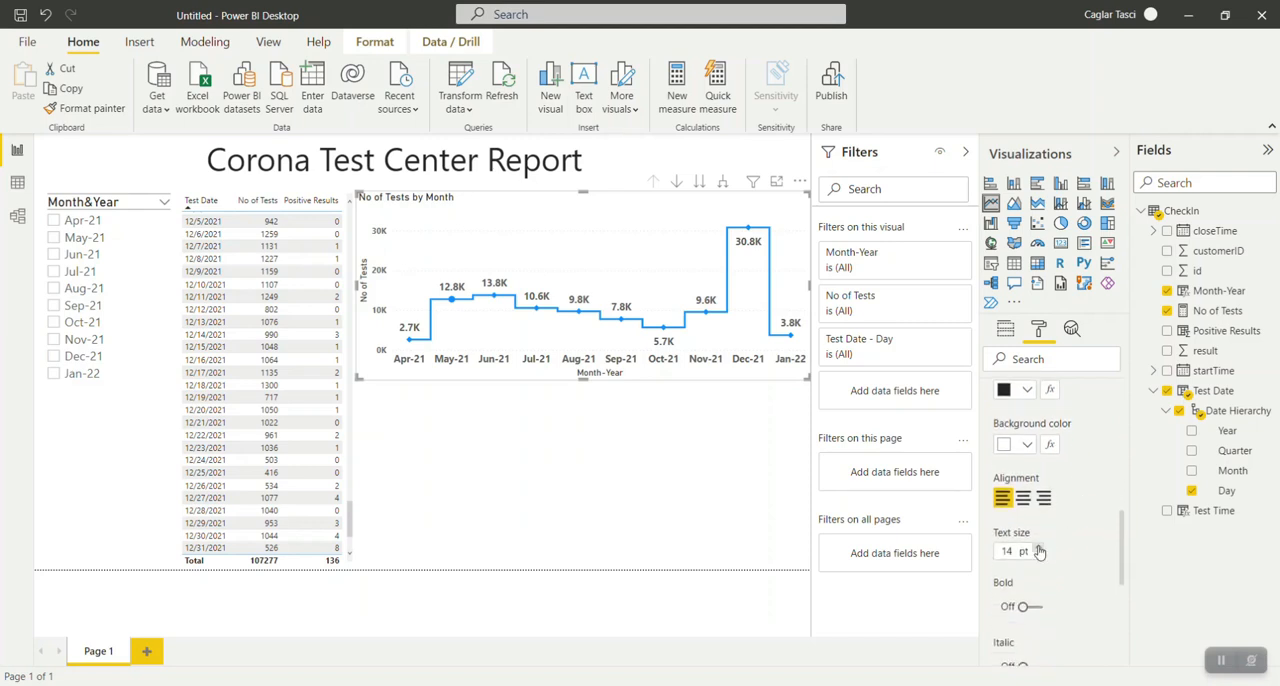
pyautogui.click(1038, 551)
pyautogui.click(1038, 551)
pyautogui.click(1038, 551)
pyautogui.click(1038, 551)
pyautogui.click(1038, 551)
pyautogui.click(1023, 502)
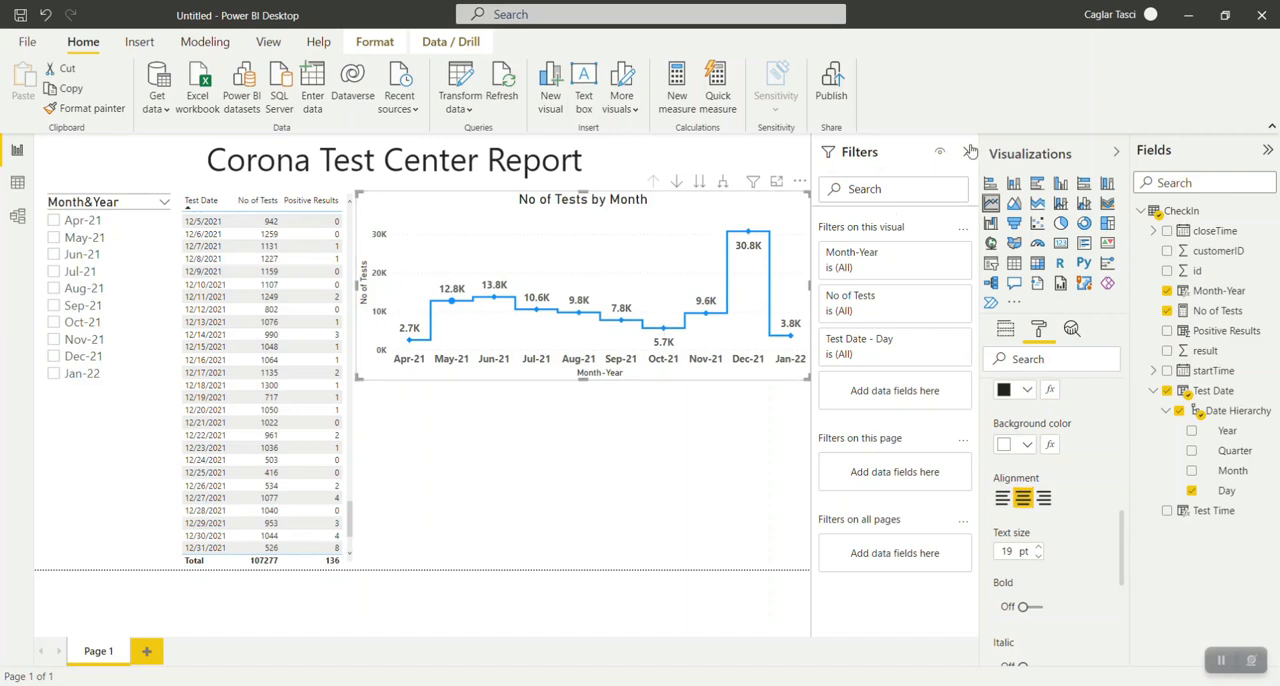
pyautogui.click(1117, 152)
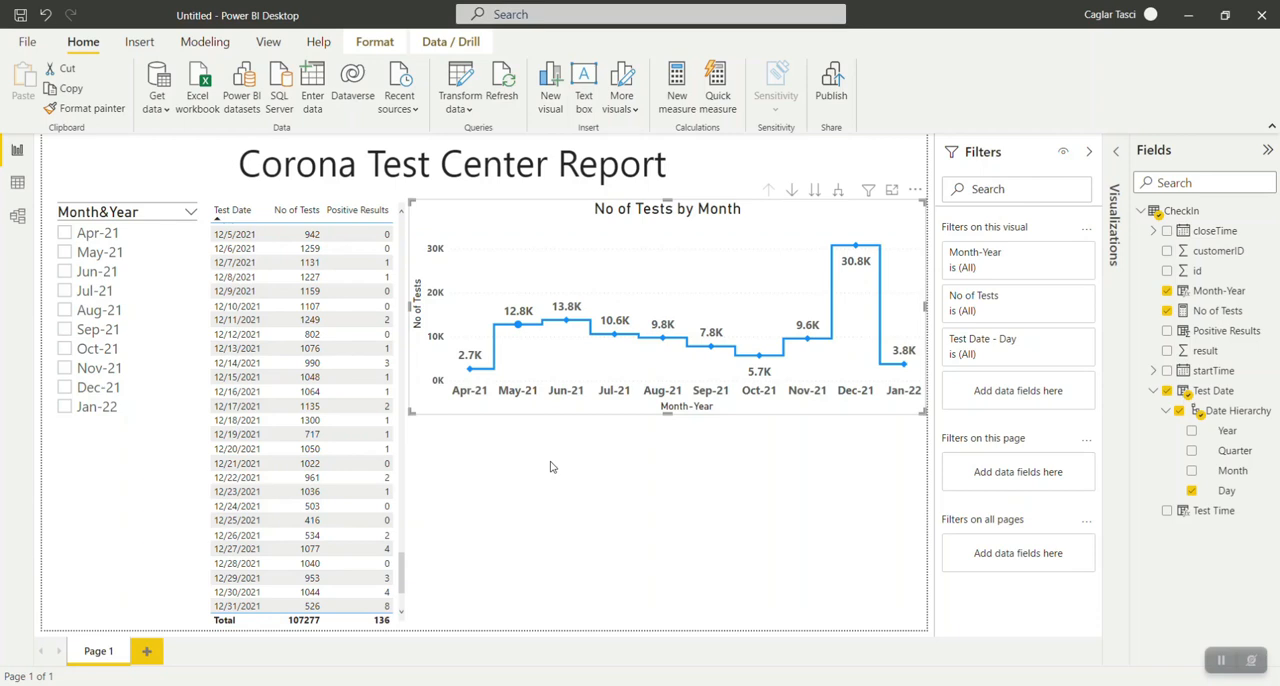
# Duplicate the "No of Tests by Month" line chart and place the copy directly below the original.
pyautogui.rightClick(531, 410)
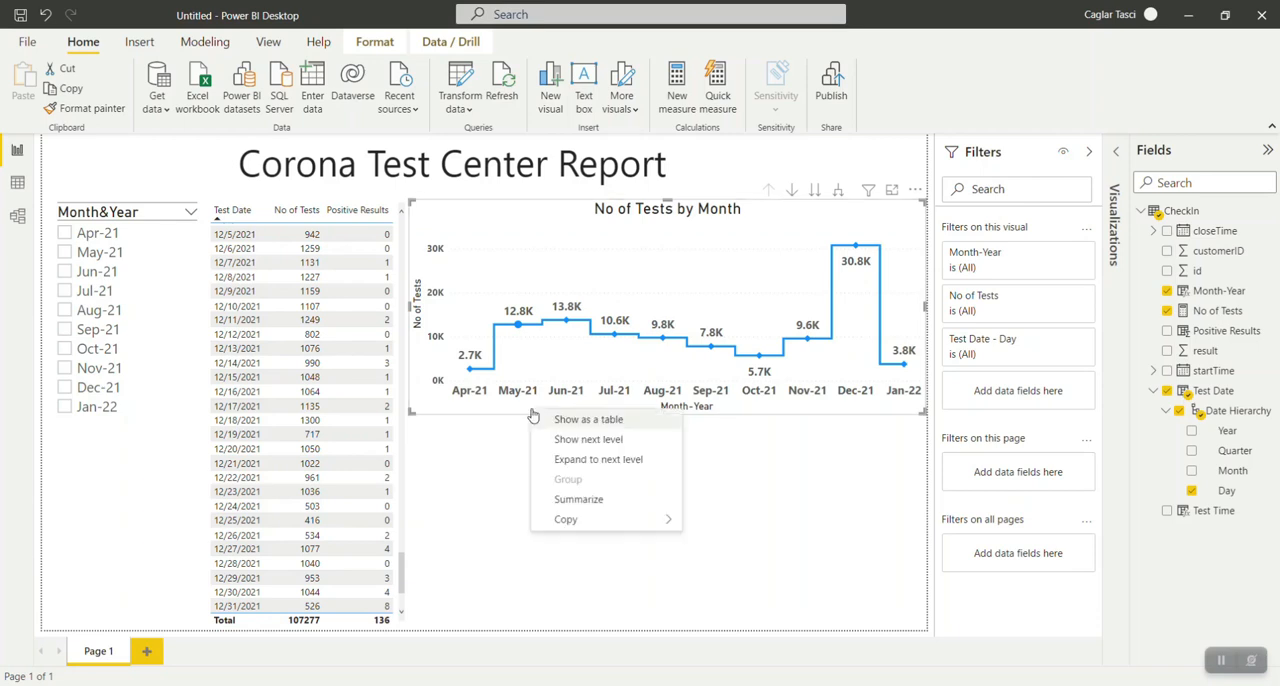
pyautogui.moveTo(661, 531)
pyautogui.click(708, 520)
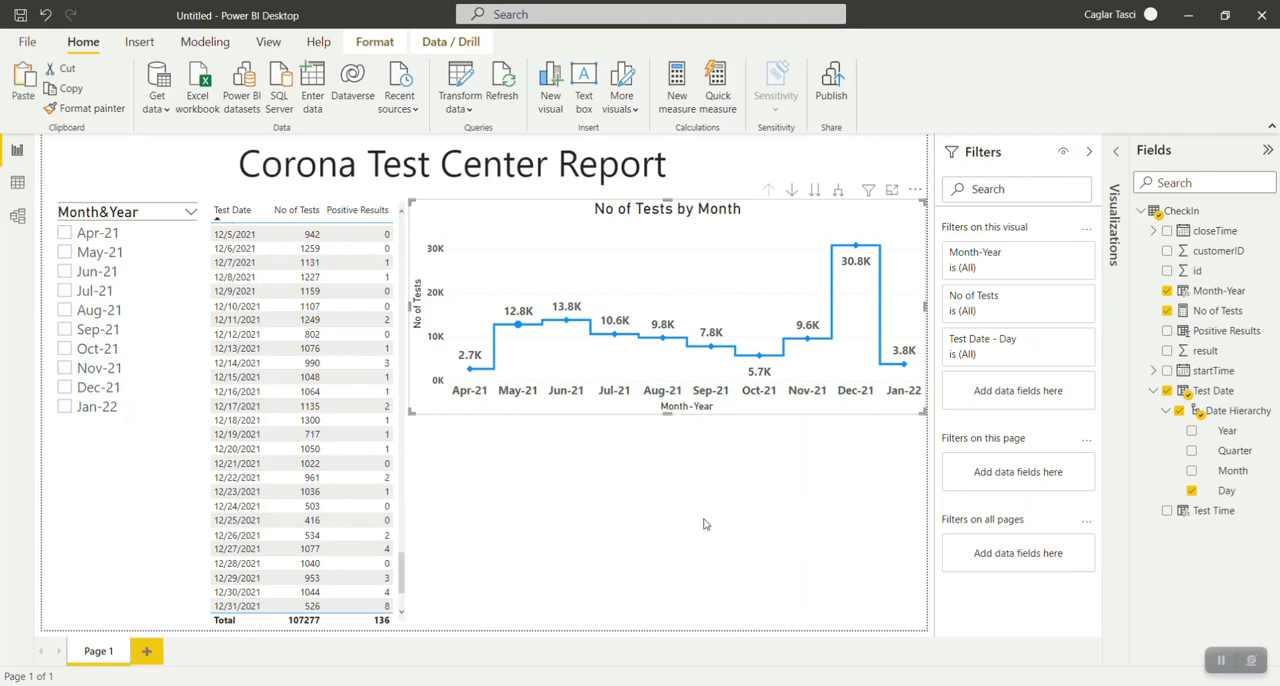
pyautogui.hotkey('ctrl', 'v')
pyautogui.moveTo(568, 305); pyautogui.dragTo(567, 520)
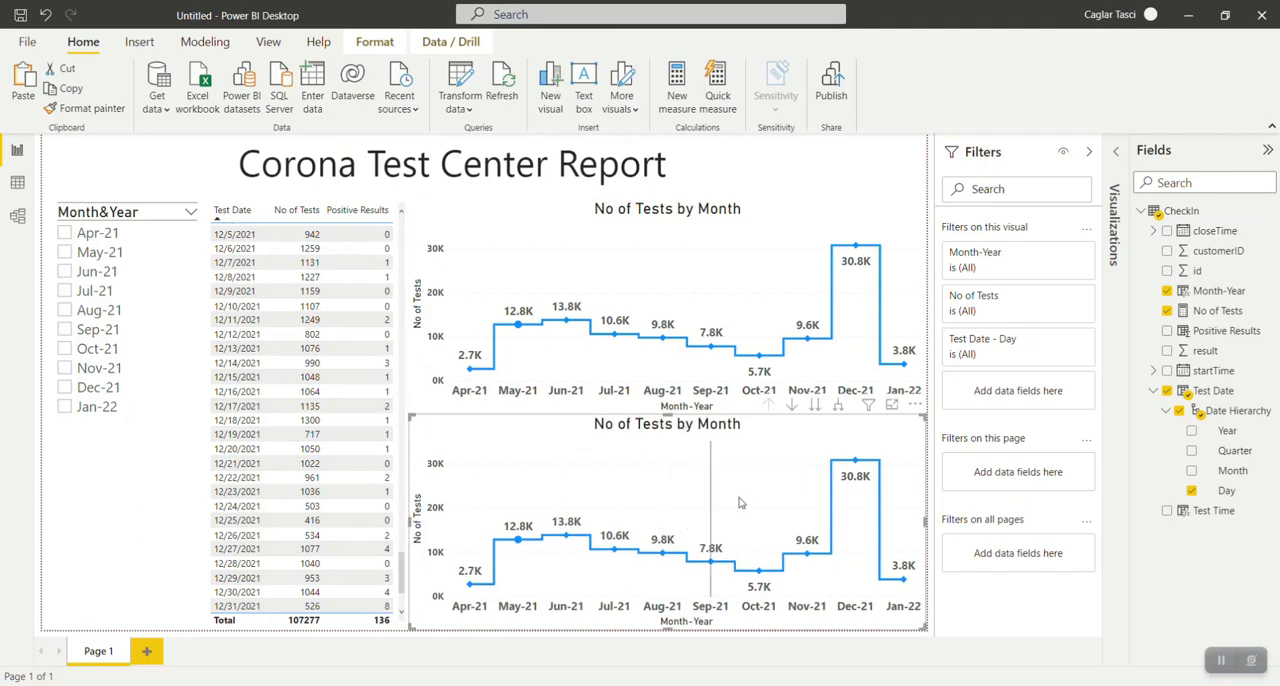
# Replace No of Tests with the Positive Results field as the values of the copied line chart.
pyautogui.click(1113, 154)
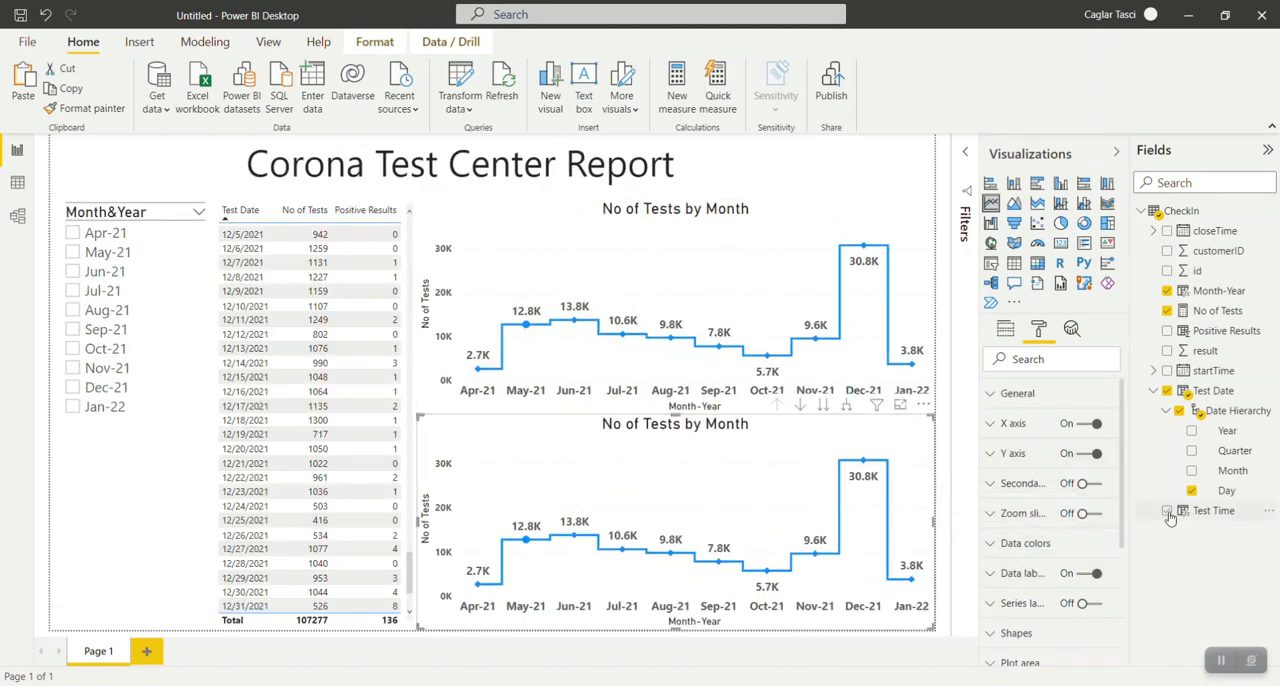
pyautogui.click(1005, 328)
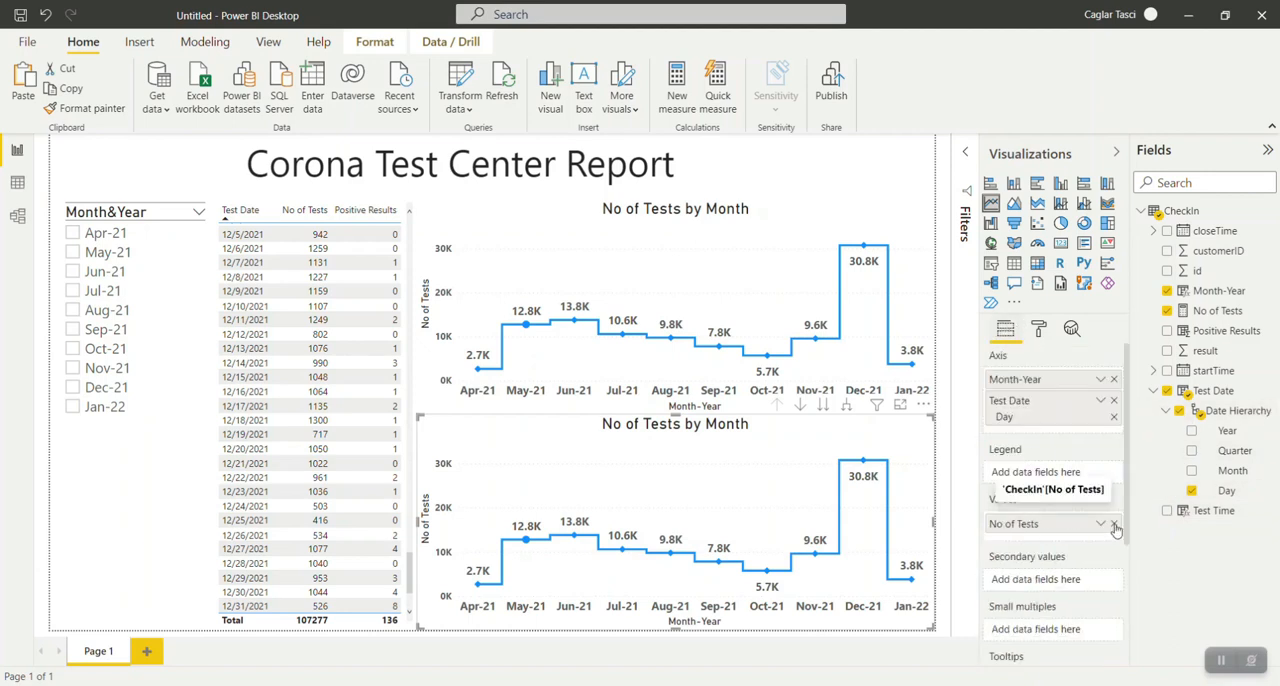
pyautogui.click(1114, 526)
pyautogui.moveTo(1212, 332); pyautogui.dragTo(1068, 526)
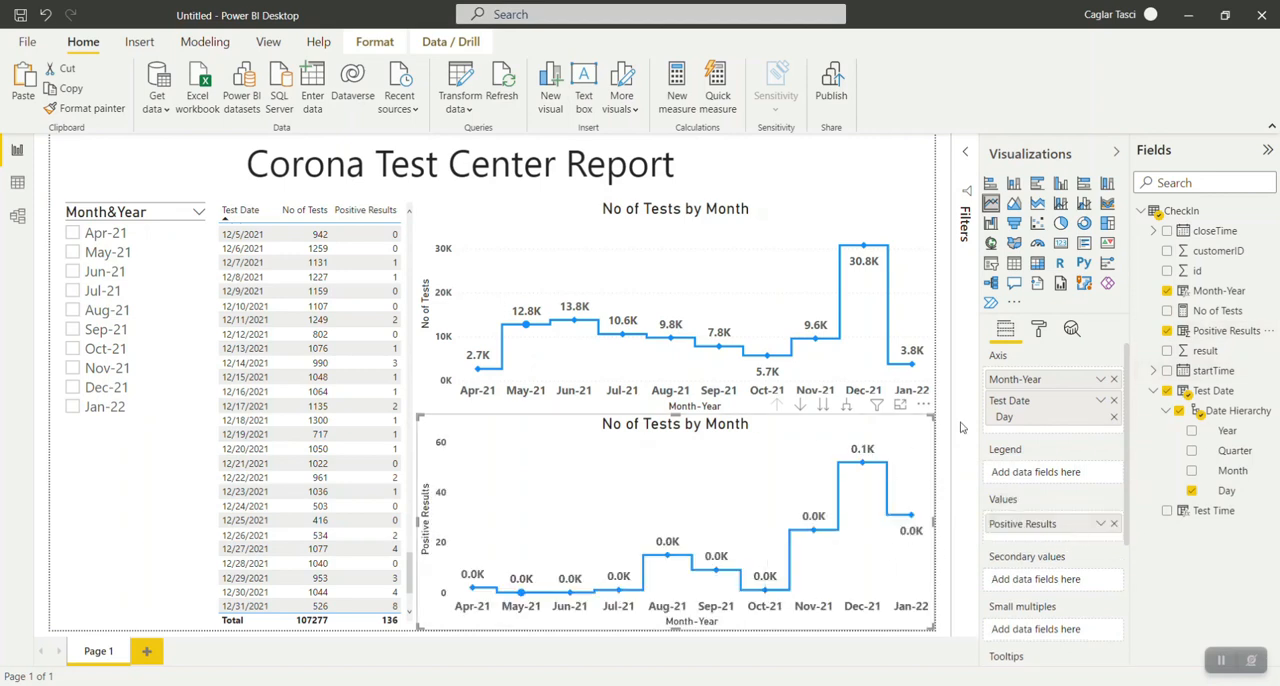
# Set the lower chart's data labels to display units None with 0 decimal places.
pyautogui.click(1038, 329)
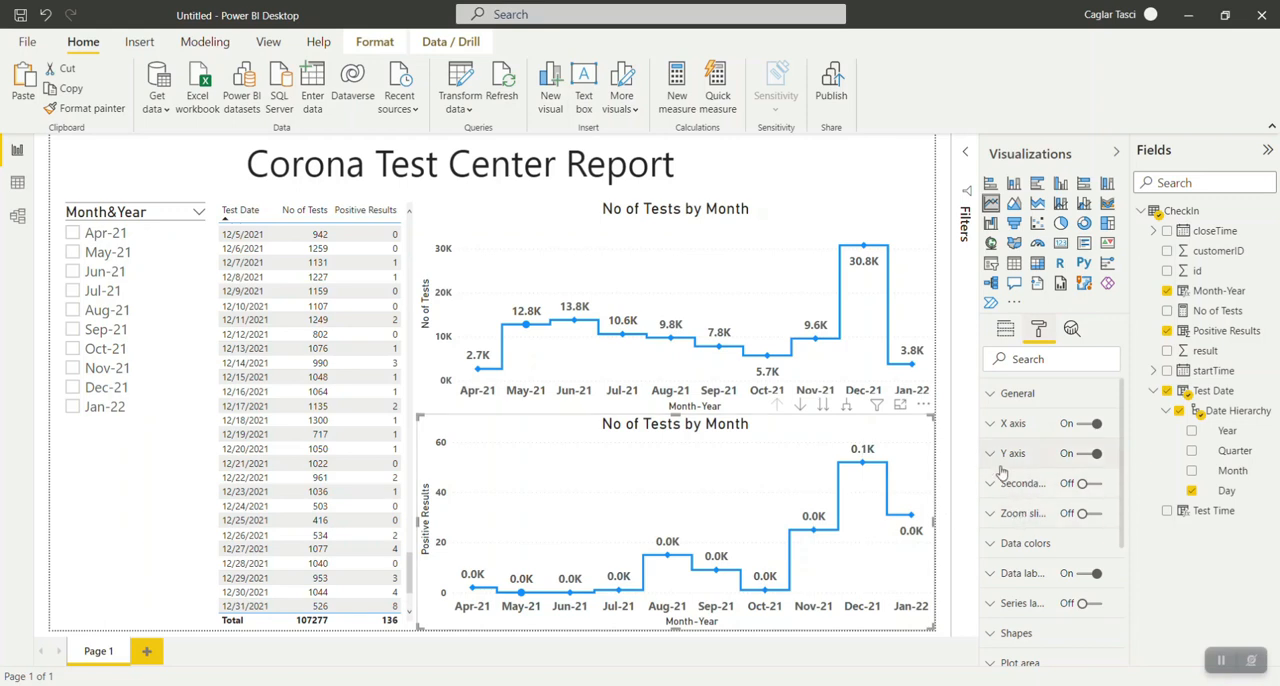
pyautogui.click(992, 572)
pyautogui.scroll(-3, 1000, 560)
pyautogui.click(1005, 546)
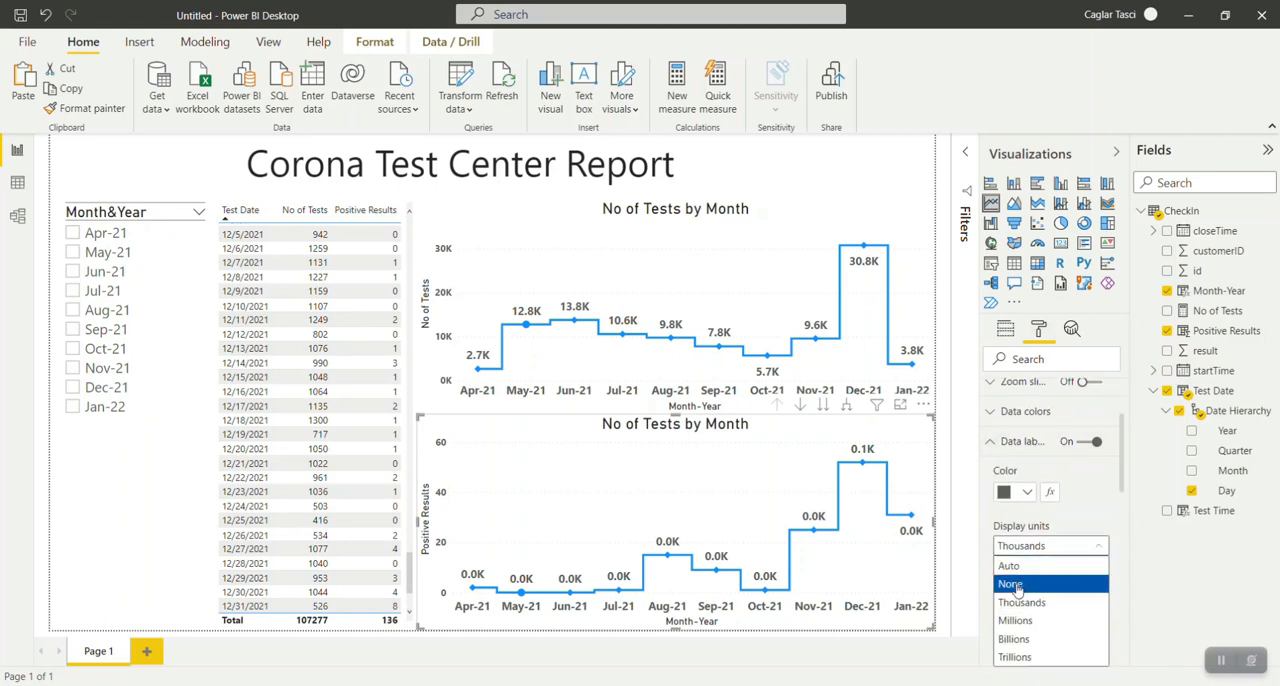
pyautogui.click(1014, 584)
pyautogui.click(1009, 591)
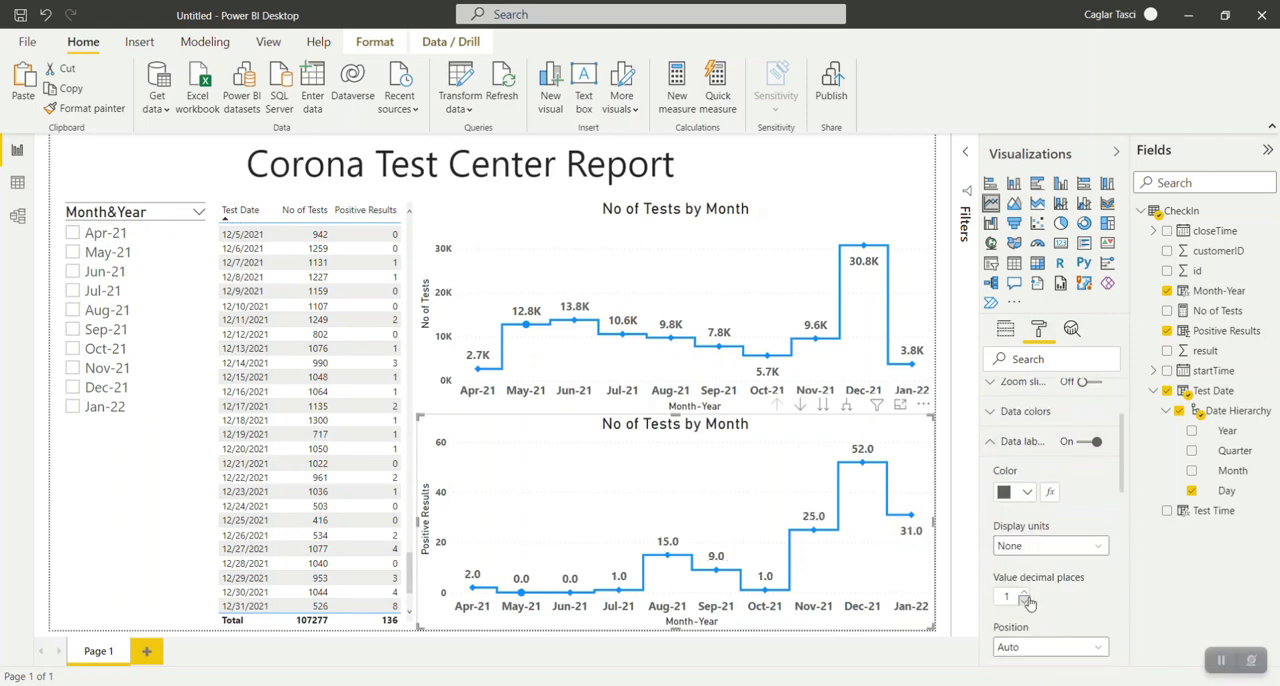
pyautogui.write('0')
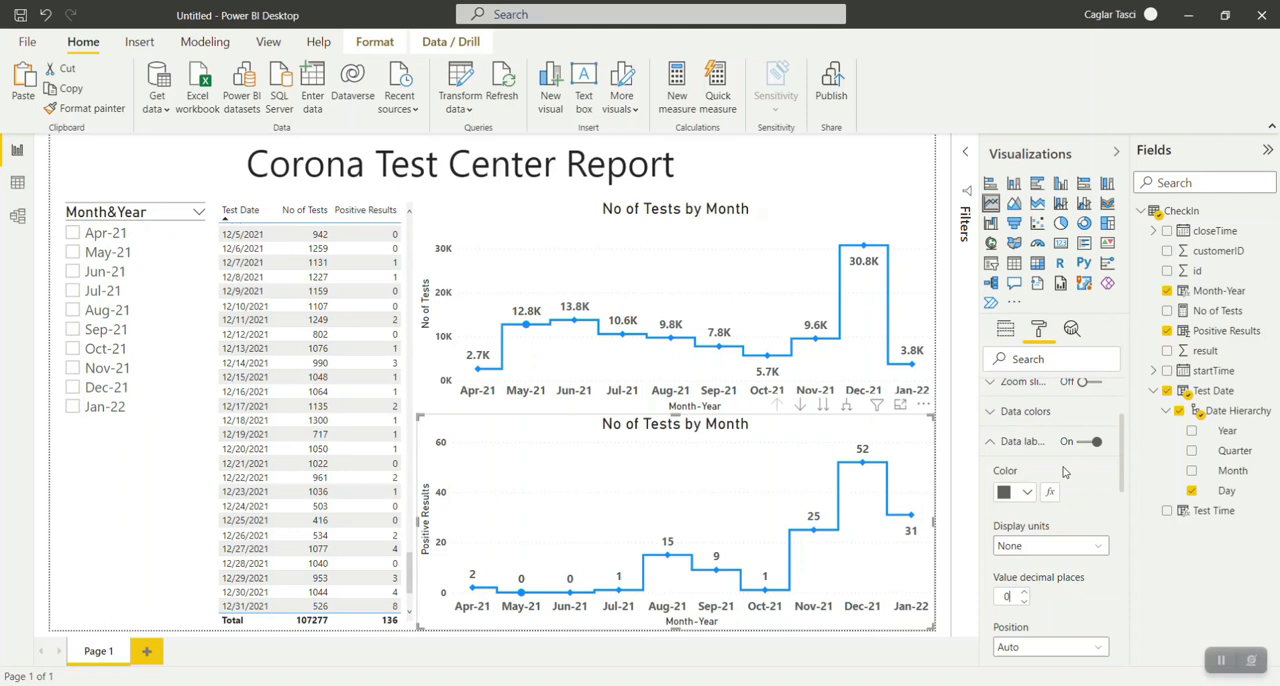
pyautogui.click(1002, 446)
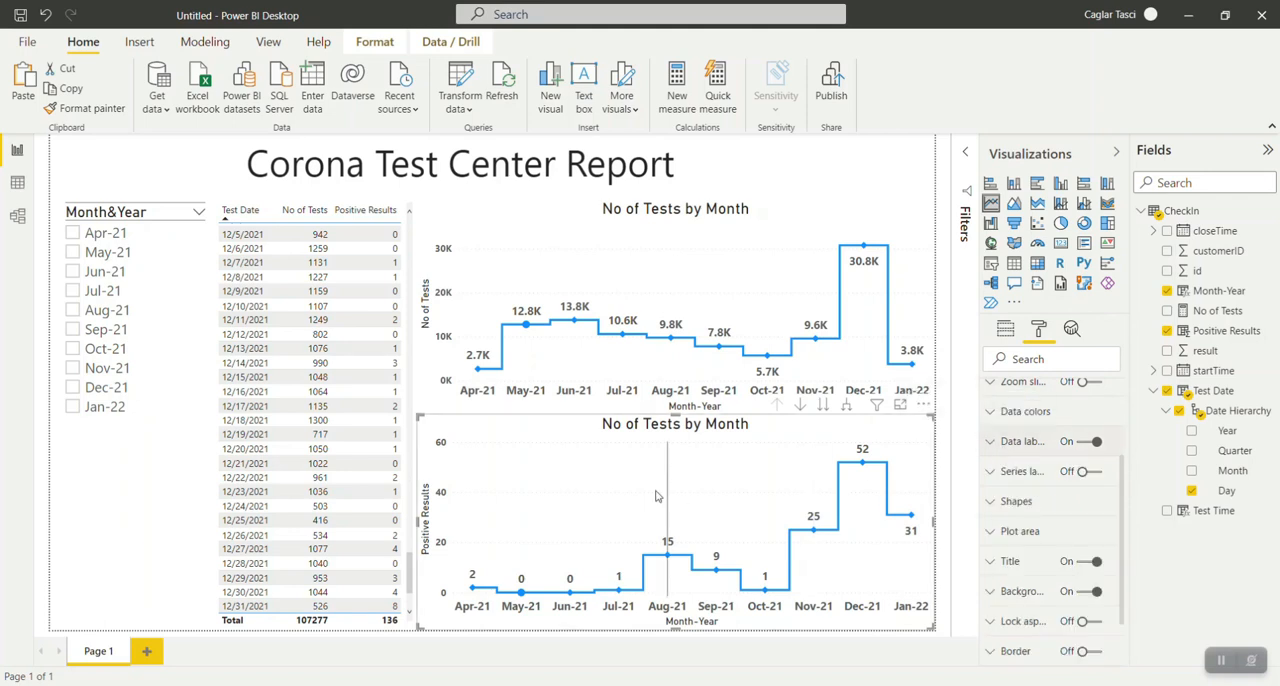
# Drill down into Dec-21 on the lower chart to view its daily positive results, and drill back up to months.
pyautogui.rightClick(862, 466)
pyautogui.click(885, 474)
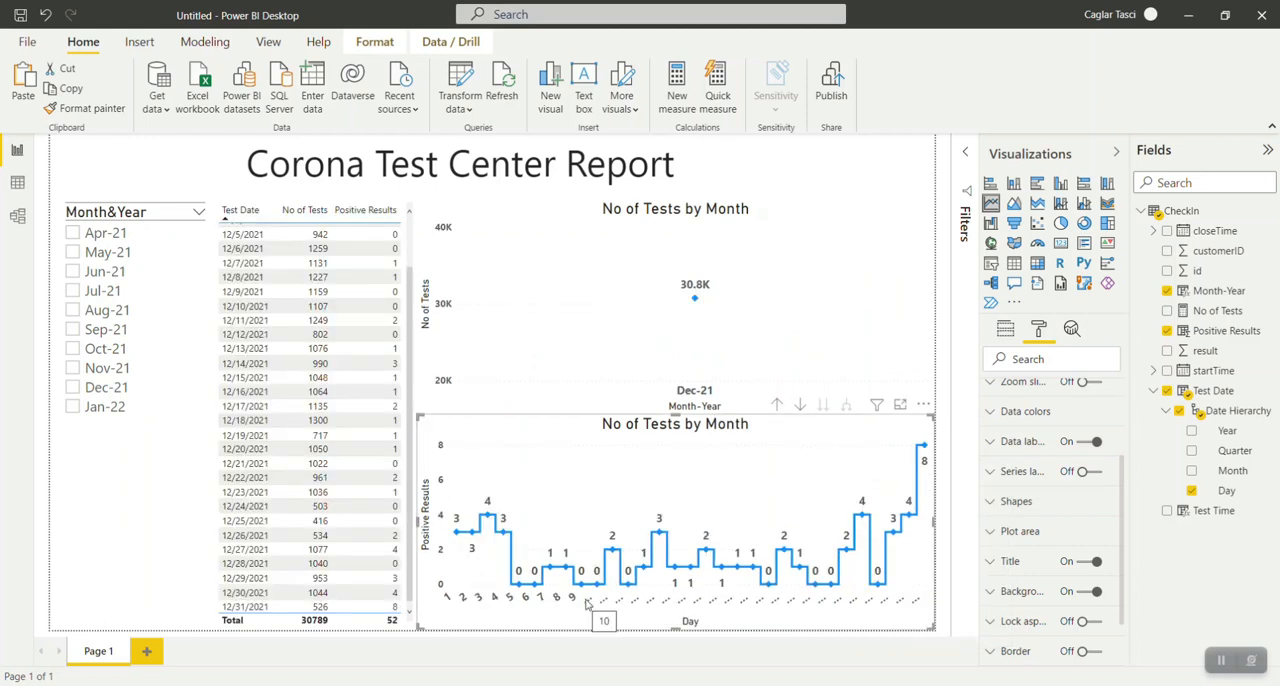
pyautogui.click(776, 404)
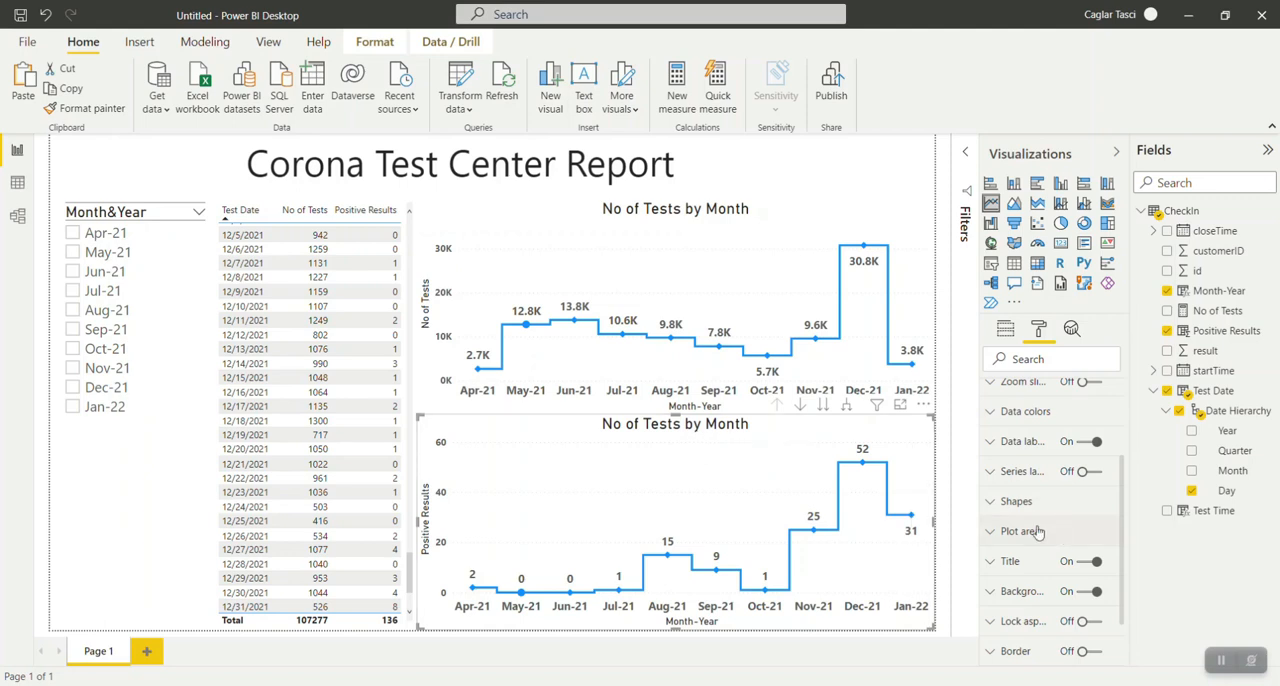
# Try basing the lower chart's title text on the First Month-Year field value with First summarization.
pyautogui.click(991, 563)
pyautogui.scroll(-2, 1050, 520)
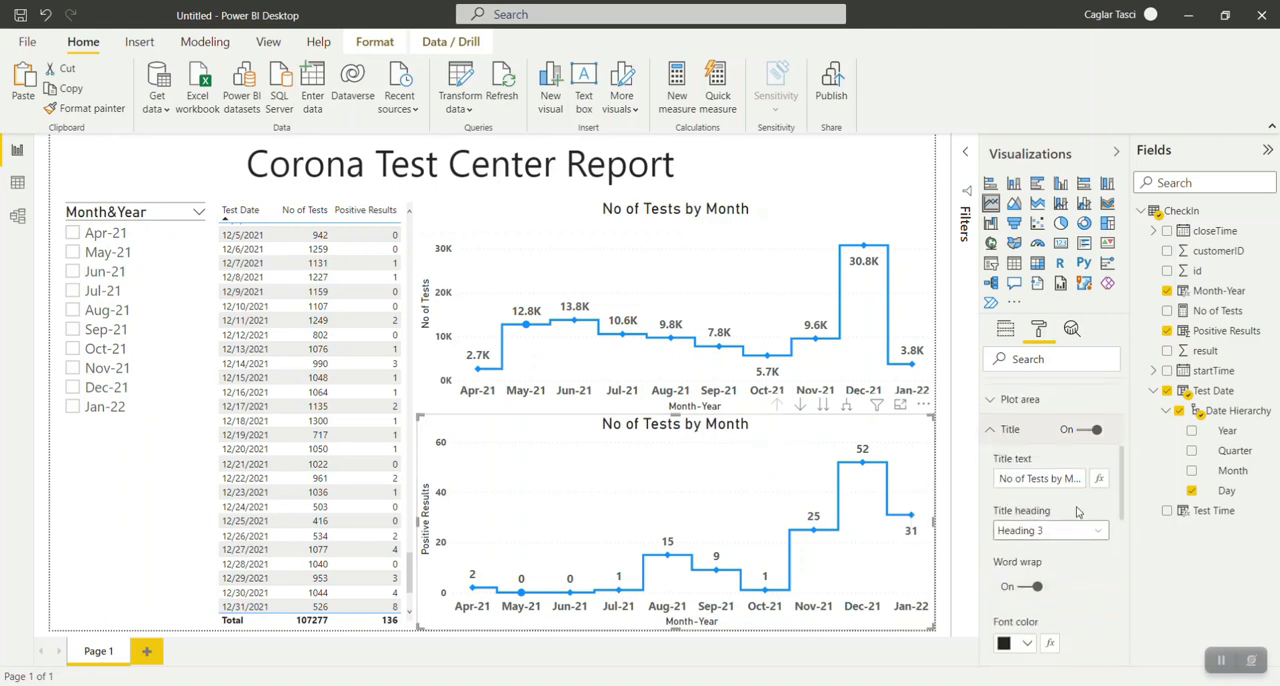
pyautogui.click(1099, 480)
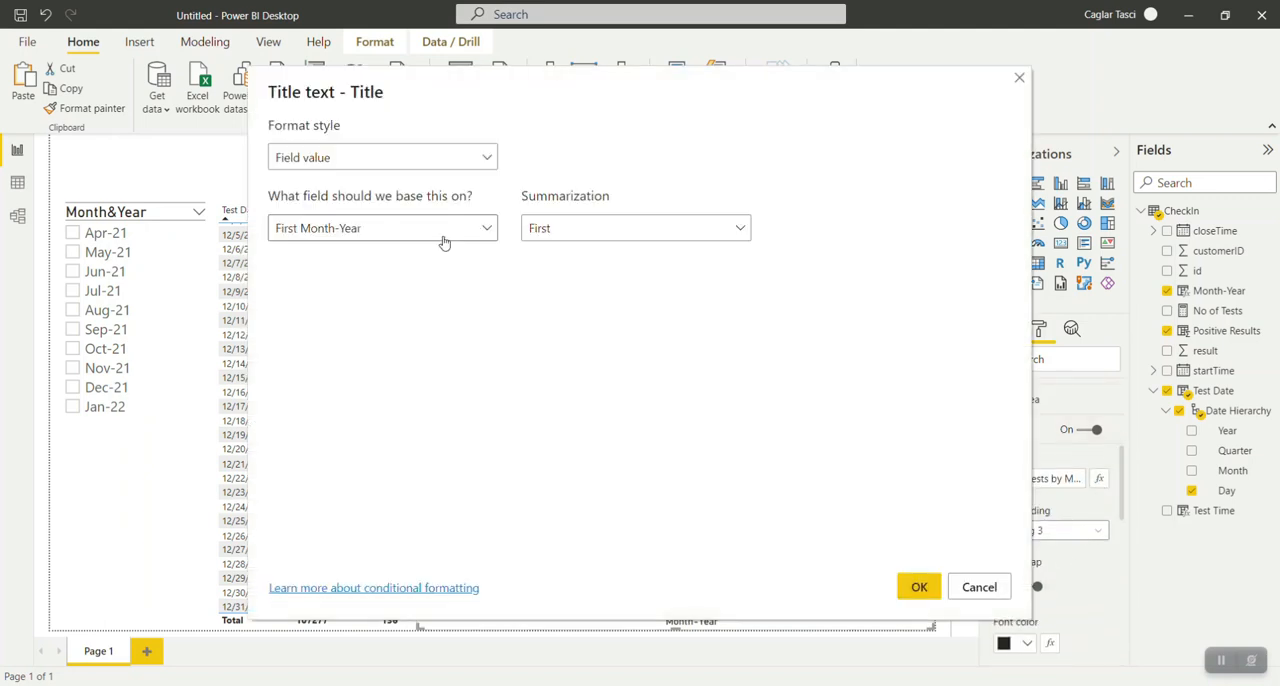
pyautogui.click(397, 166)
pyautogui.click(397, 168)
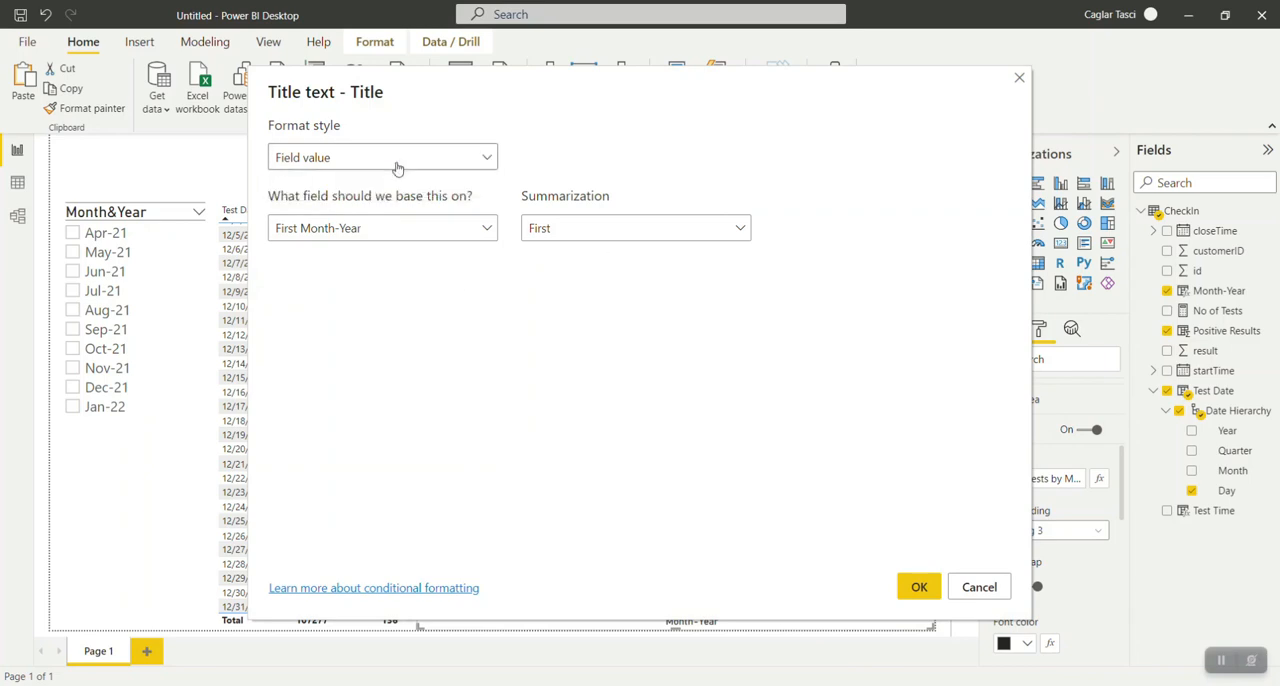
pyautogui.click(427, 236)
pyautogui.click(427, 236)
pyautogui.click(571, 240)
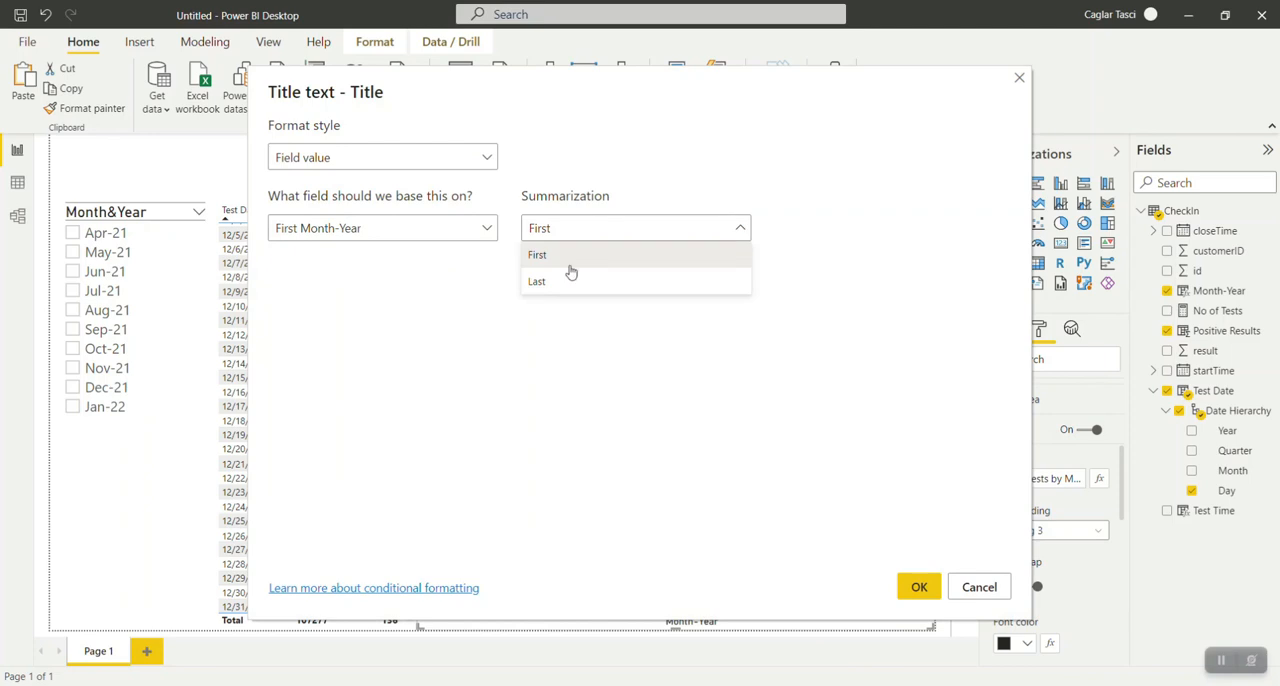
pyautogui.click(491, 409)
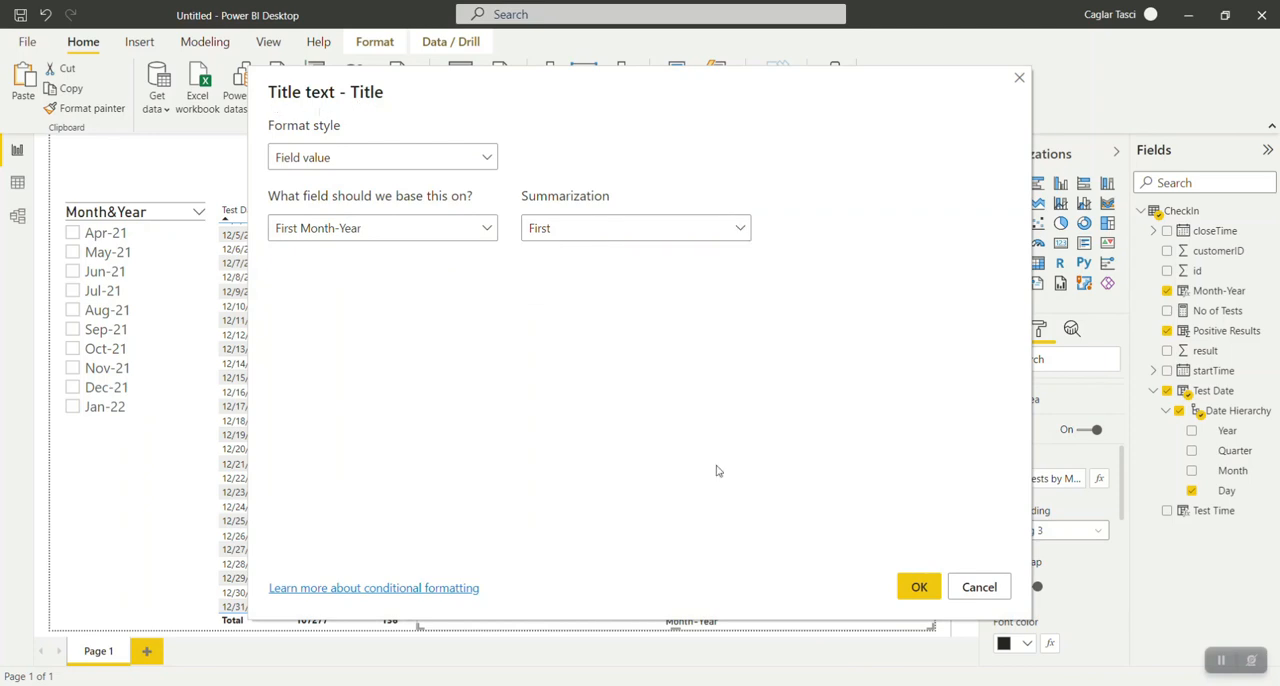
pyautogui.click(912, 588)
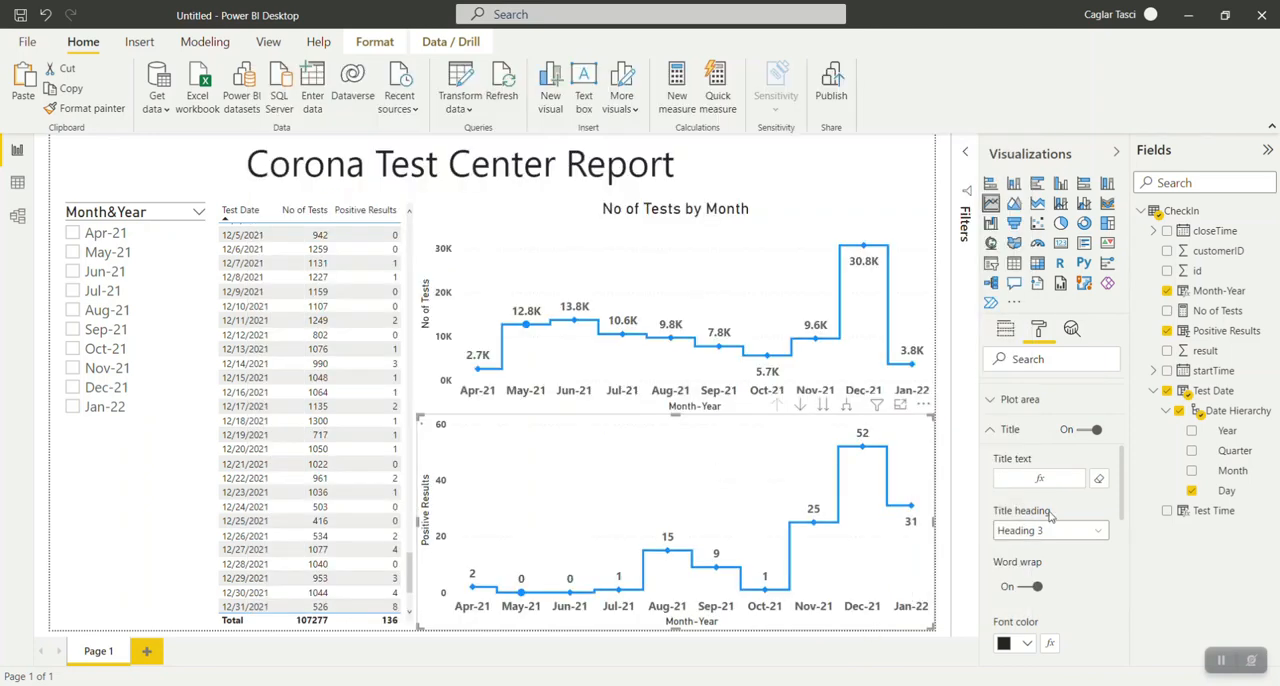
# Recheck the title's field value settings without changing them, and undo the field-based title text of the lower chart.
pyautogui.click(1044, 480)
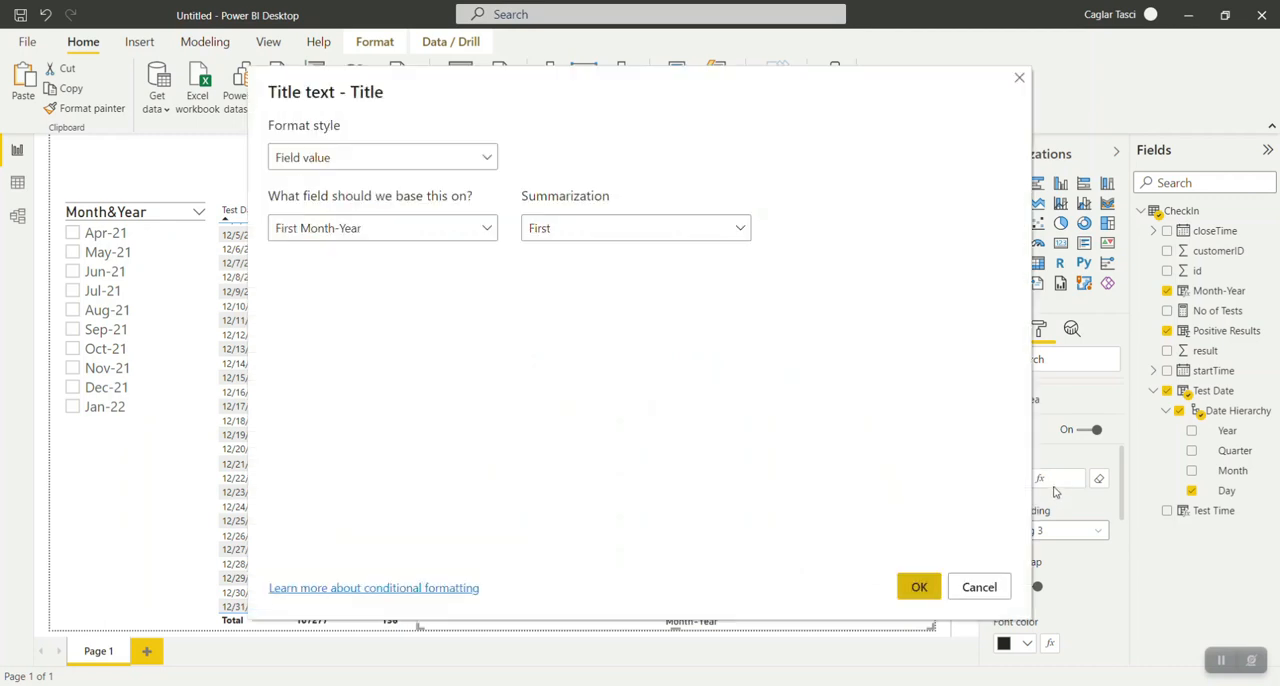
pyautogui.click(972, 589)
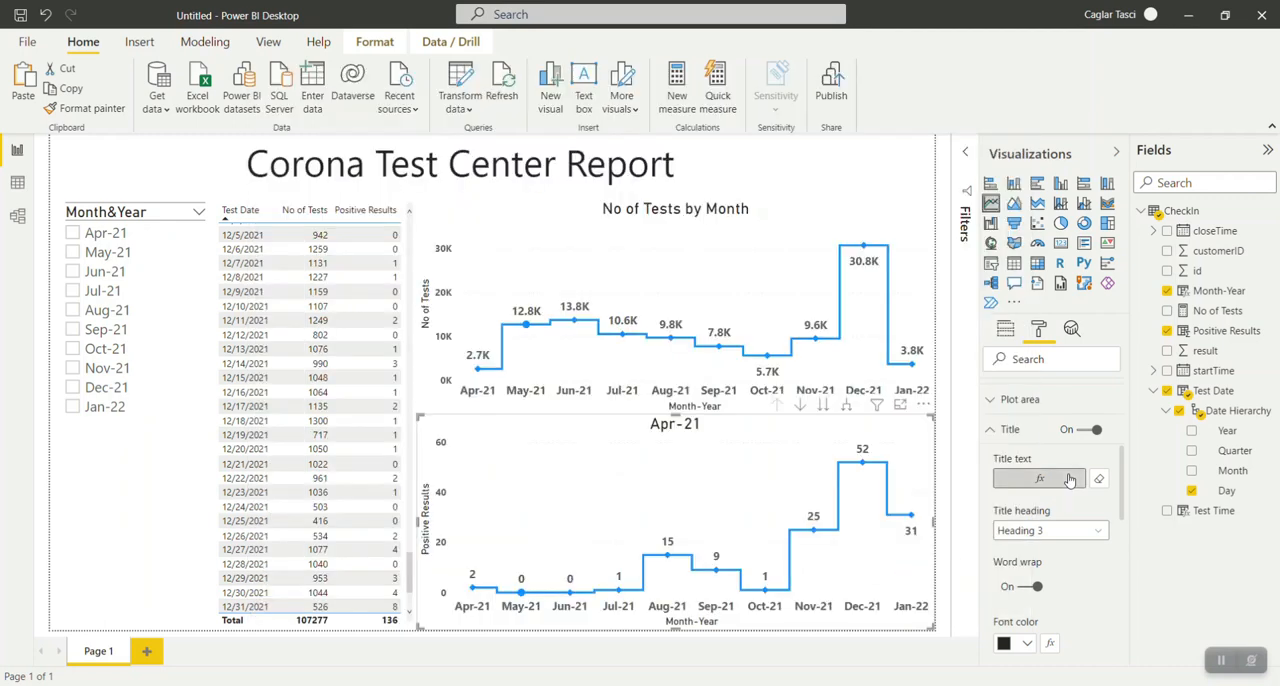
pyautogui.click(1069, 480)
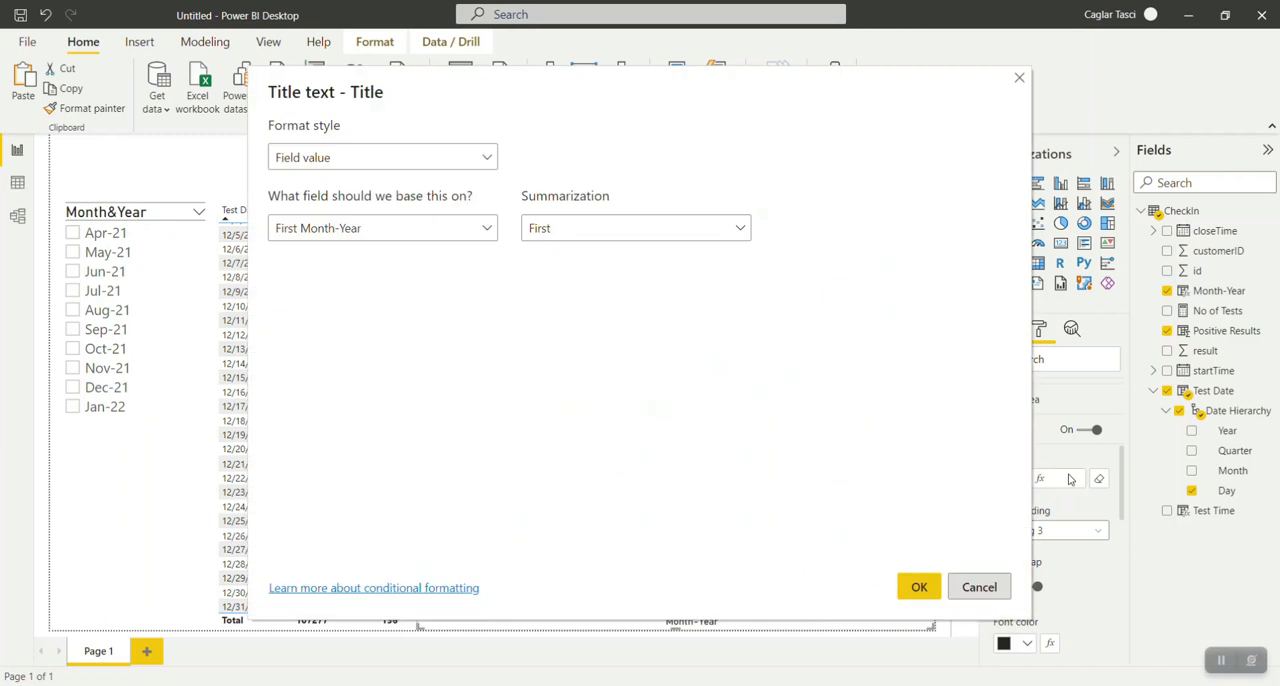
pyautogui.click(490, 158)
pyautogui.click(490, 158)
pyautogui.click(482, 228)
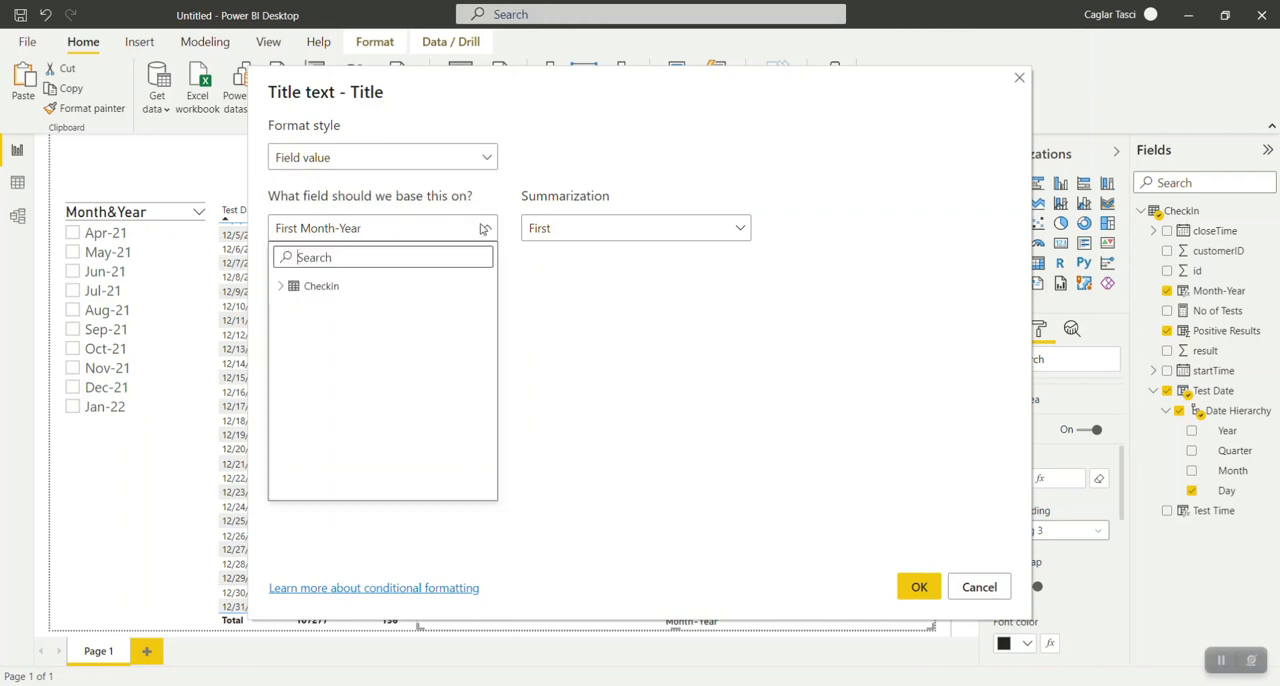
pyautogui.click(673, 238)
pyautogui.click(672, 234)
pyautogui.click(1004, 592)
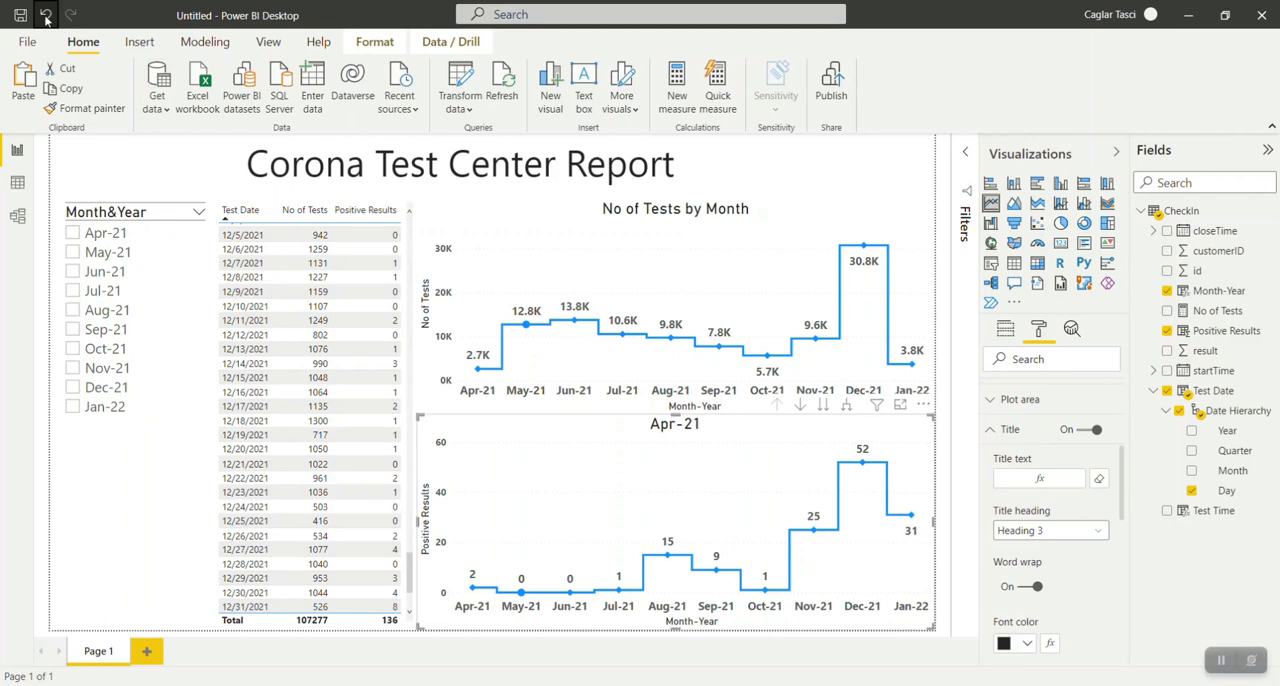
pyautogui.click(45, 16)
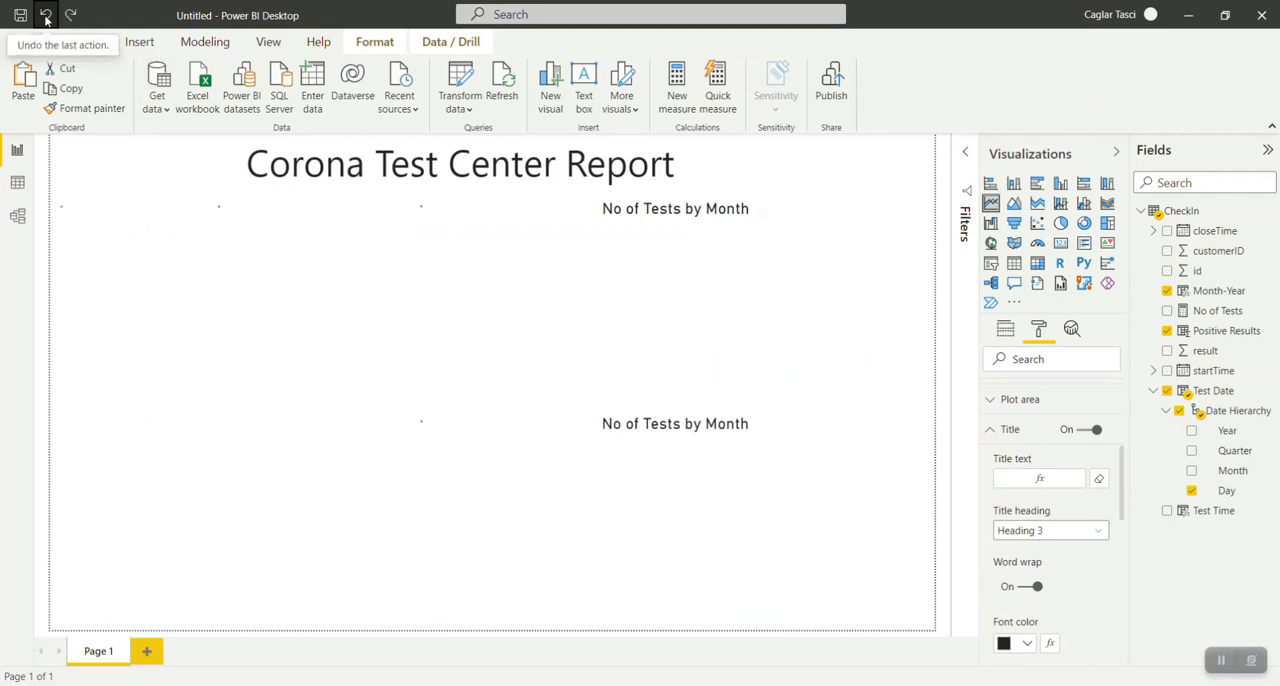
# Change the lower chart's title text to "No of Positive Results by Month".
pyautogui.click(1050, 478)
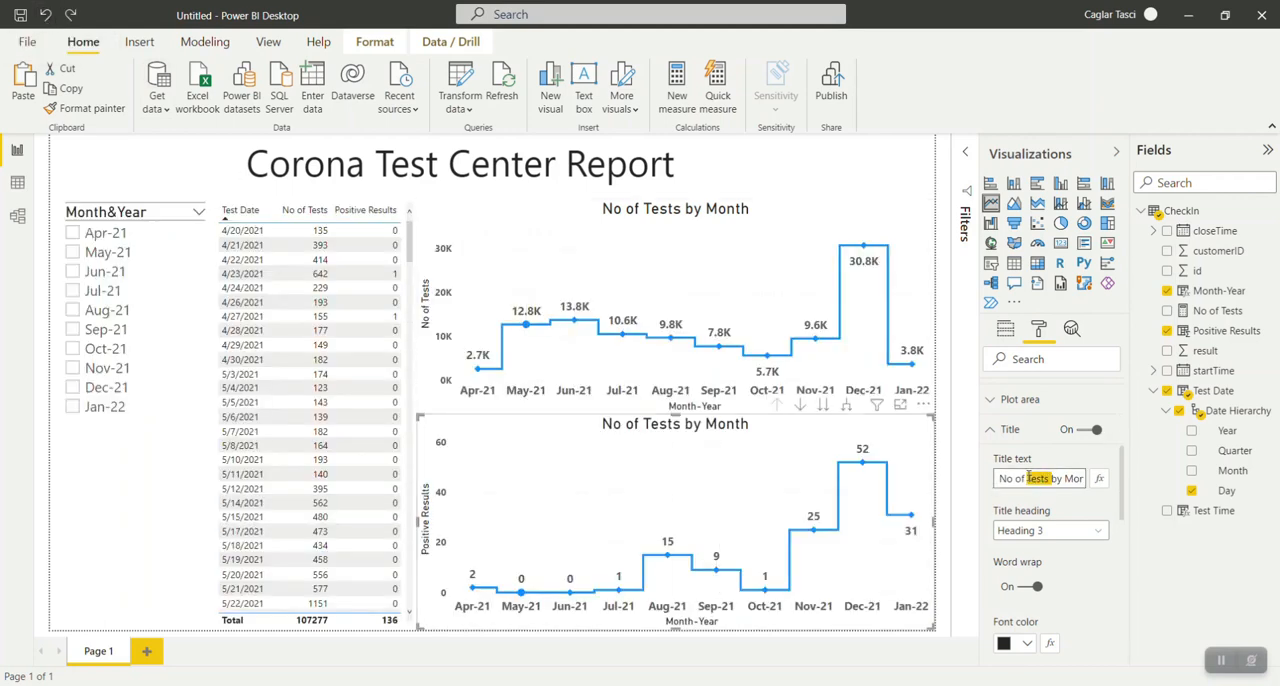
pyautogui.write('Positive')
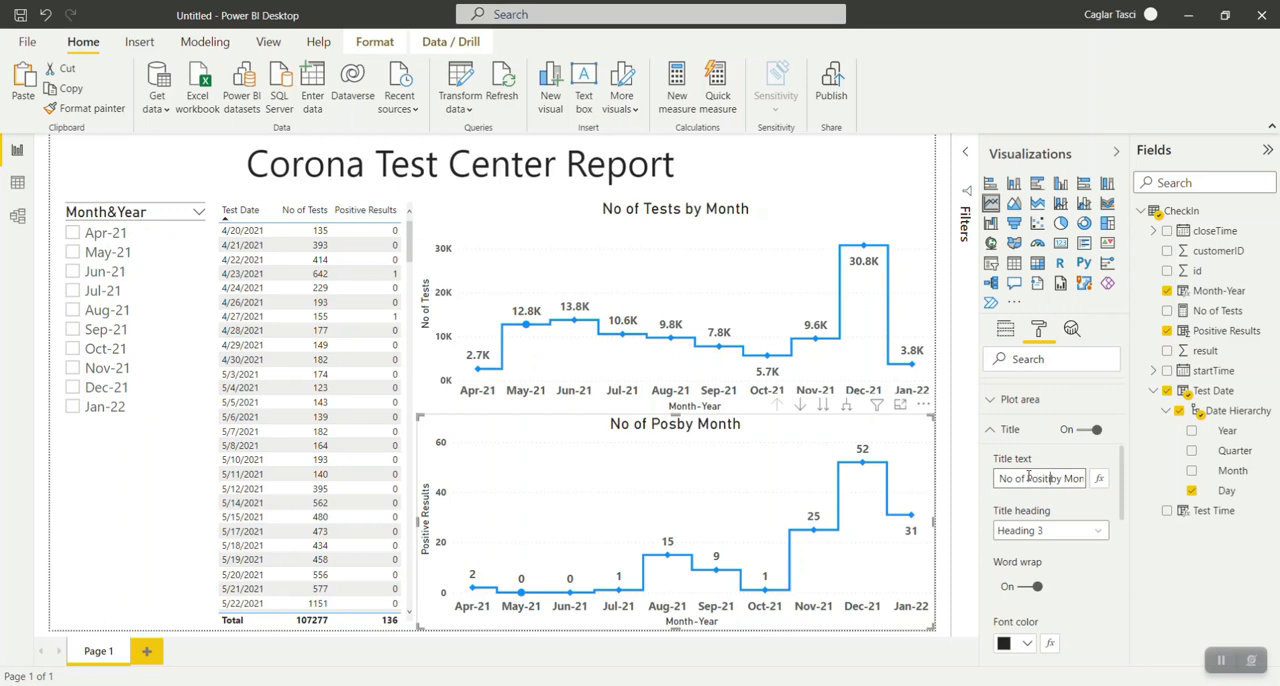
pyautogui.write(' results')
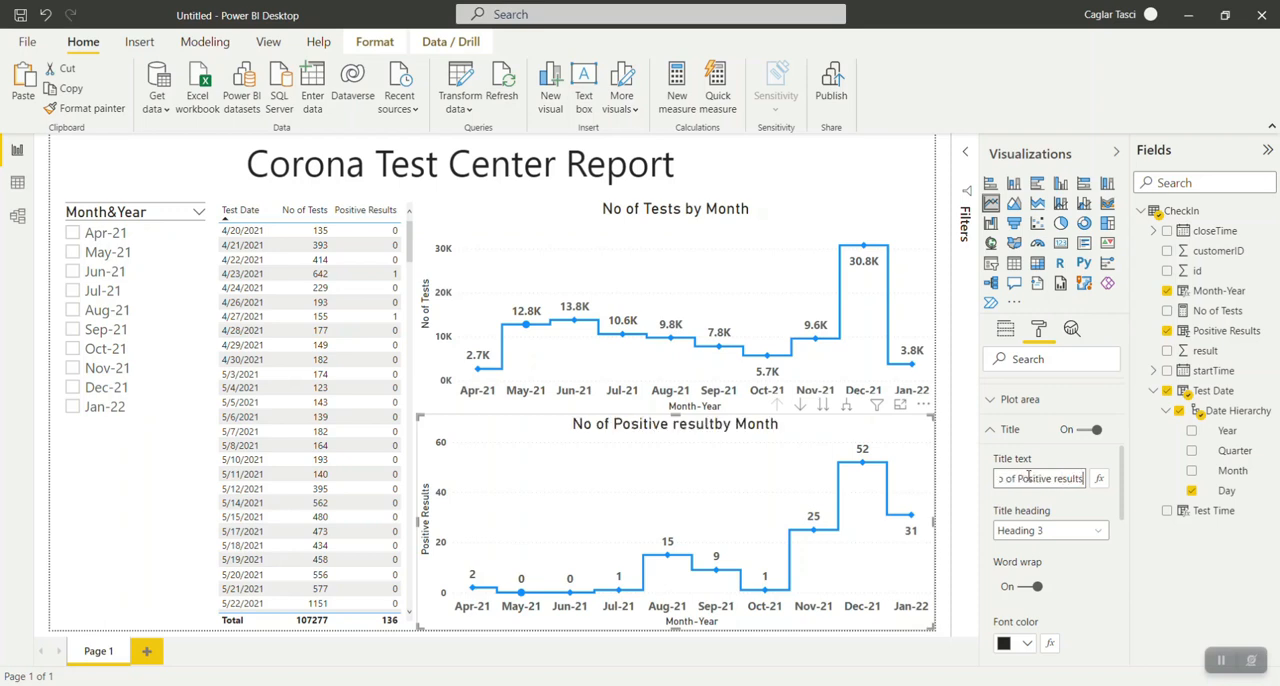
pyautogui.click(1052, 479)
pyautogui.press('BackSpace')
pyautogui.write('R')
pyautogui.click(1060, 501)
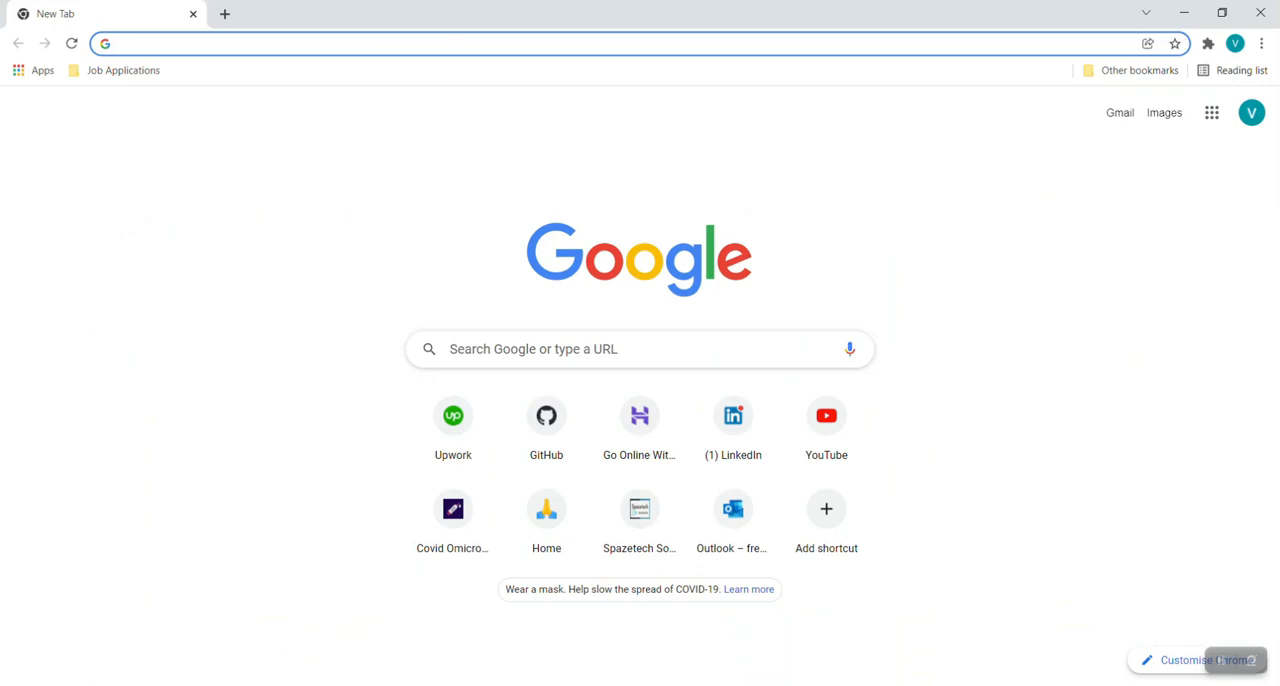
# Switch to Chrome, open the Power BI website powerbi.microsoft.com and go to its account sign-in page.
pyautogui.write('po')
pyautogui.press('Return')
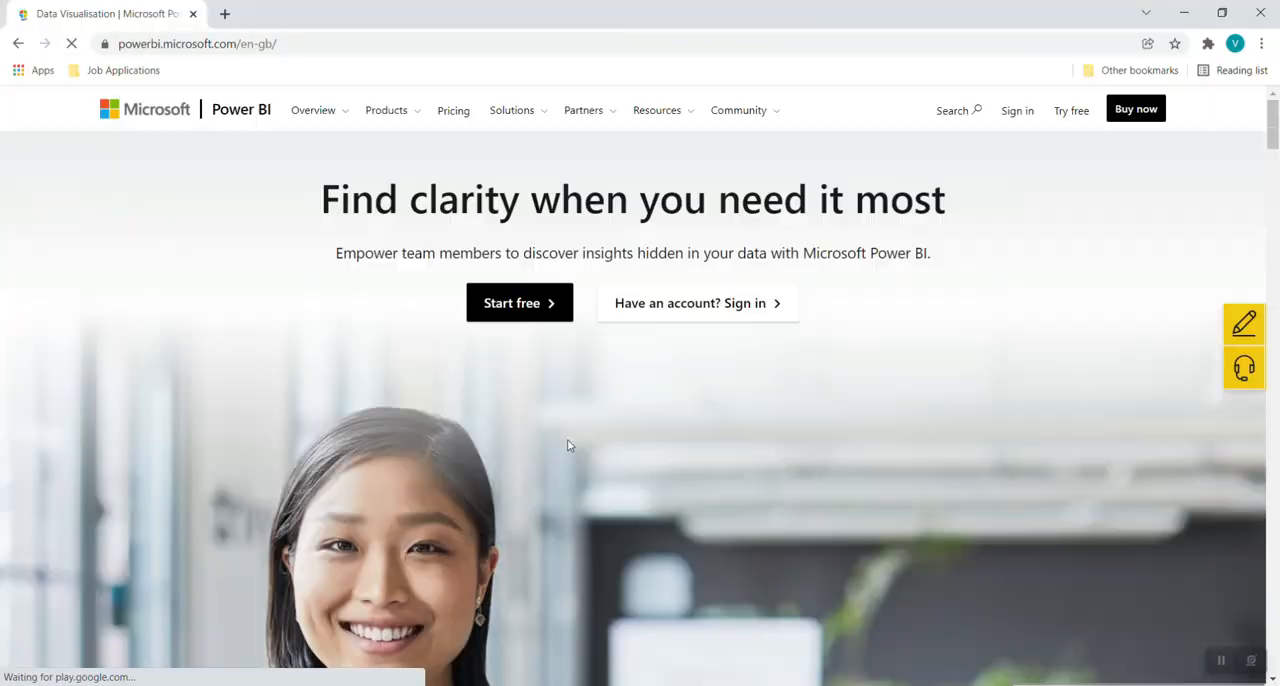
pyautogui.click(1017, 110)
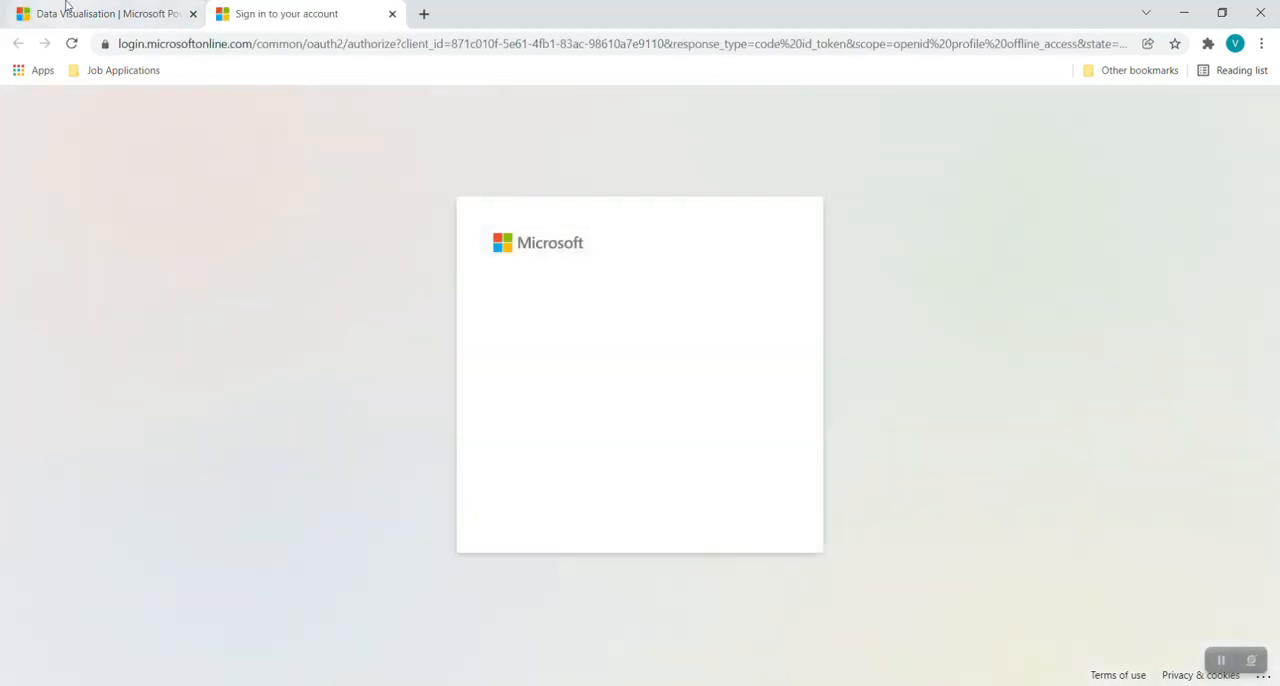
pyautogui.click(65, 12)
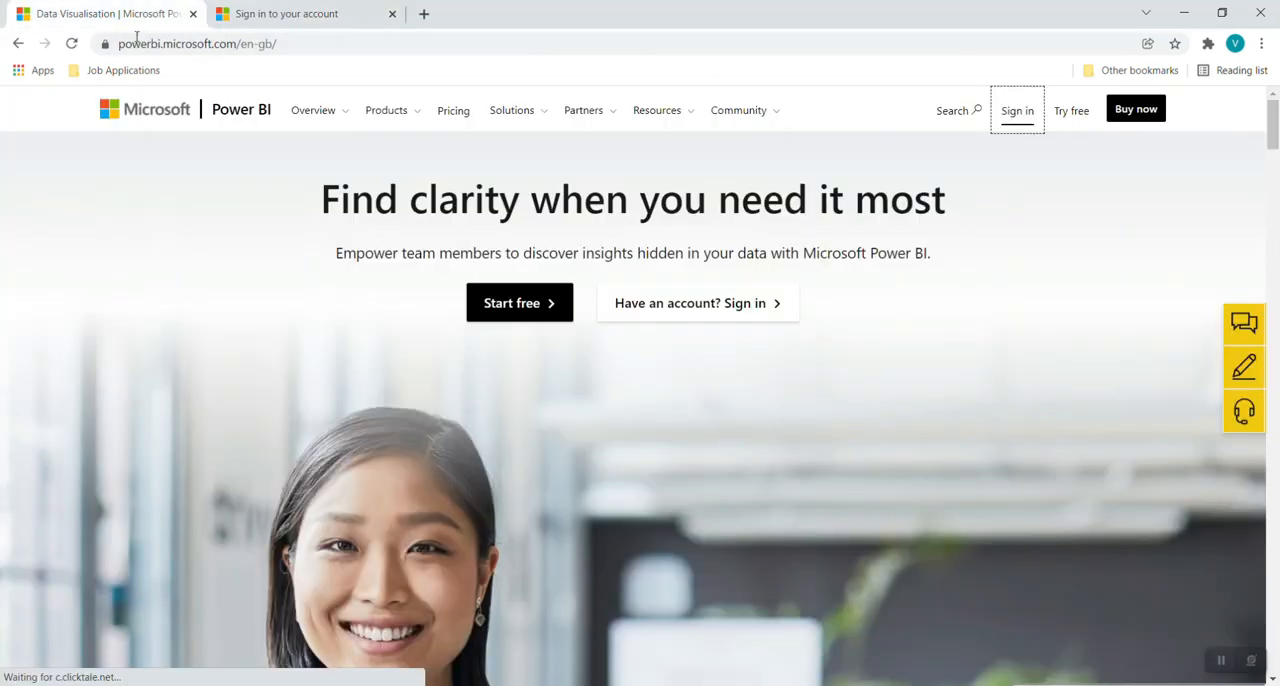
pyautogui.click(300, 13)
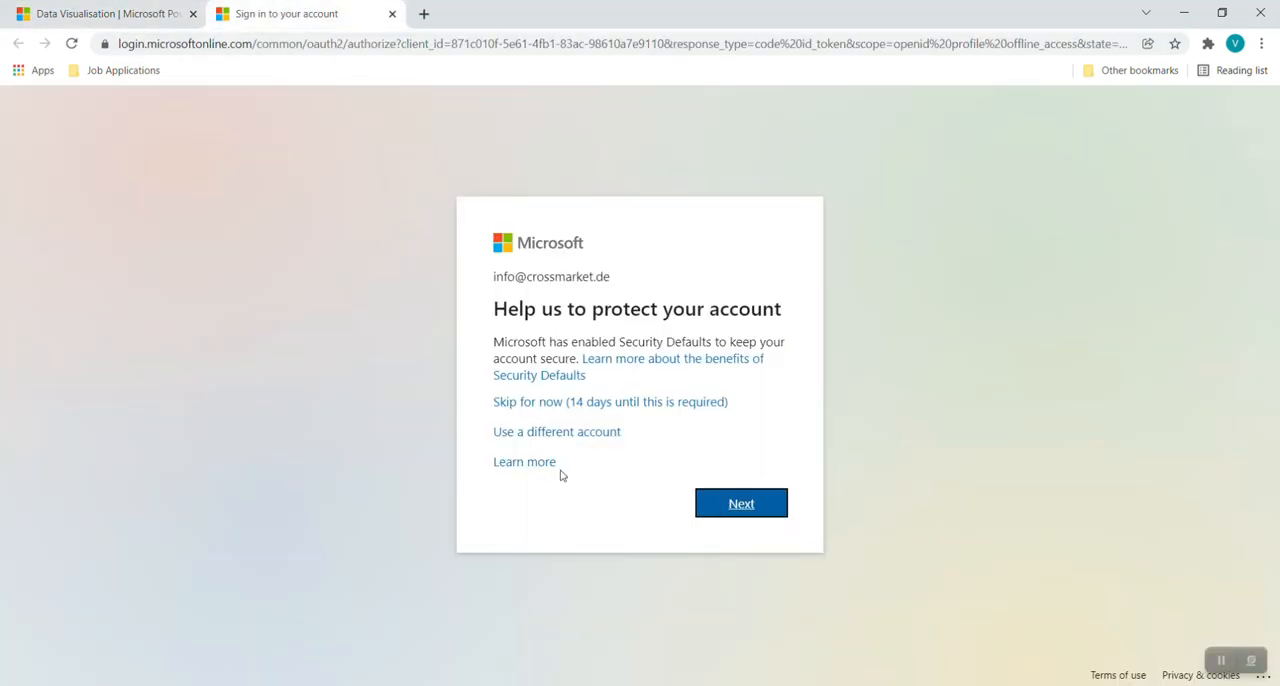
# Skip the account protection setup for now and open My workspace in the Power BI service.
pyautogui.click(589, 401)
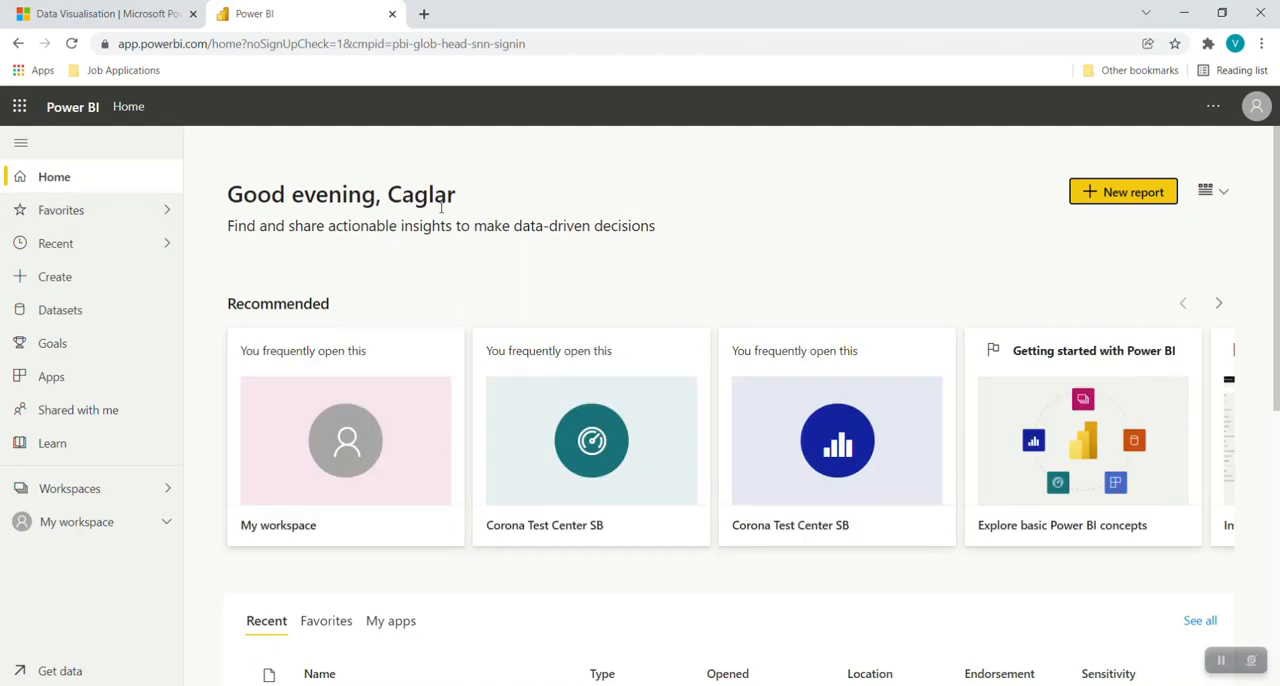
pyautogui.scroll(-2, 380, 271)
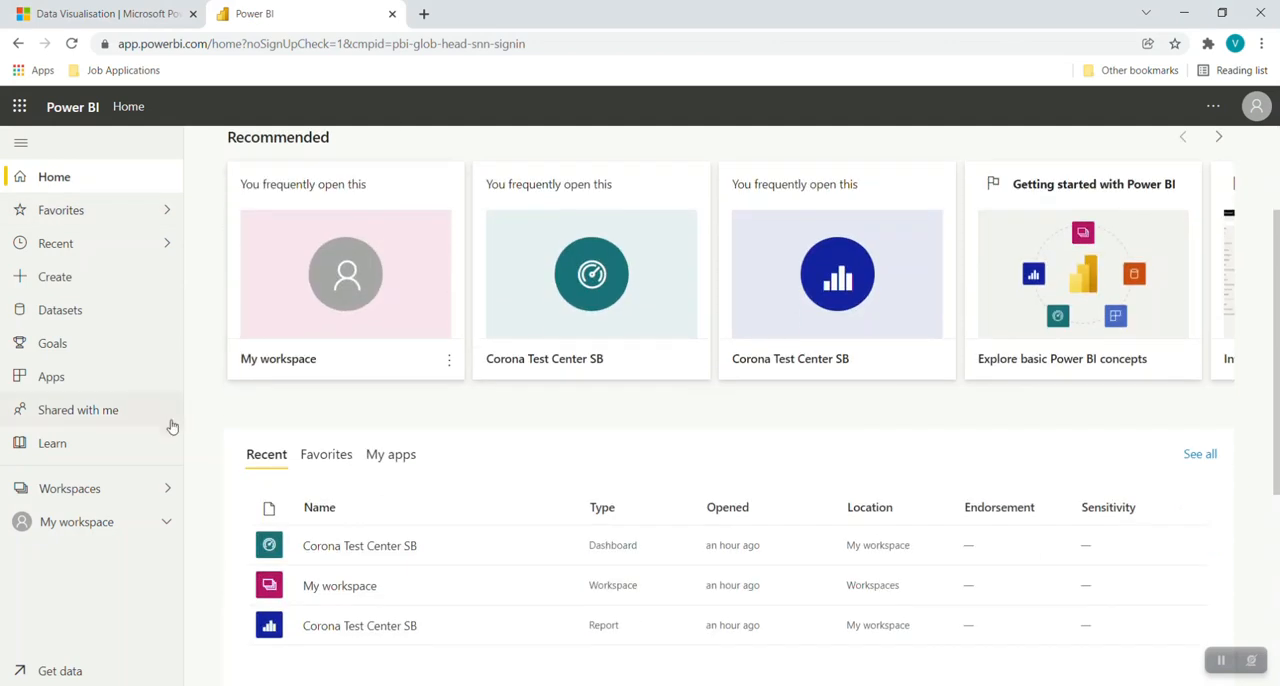
pyautogui.click(100, 525)
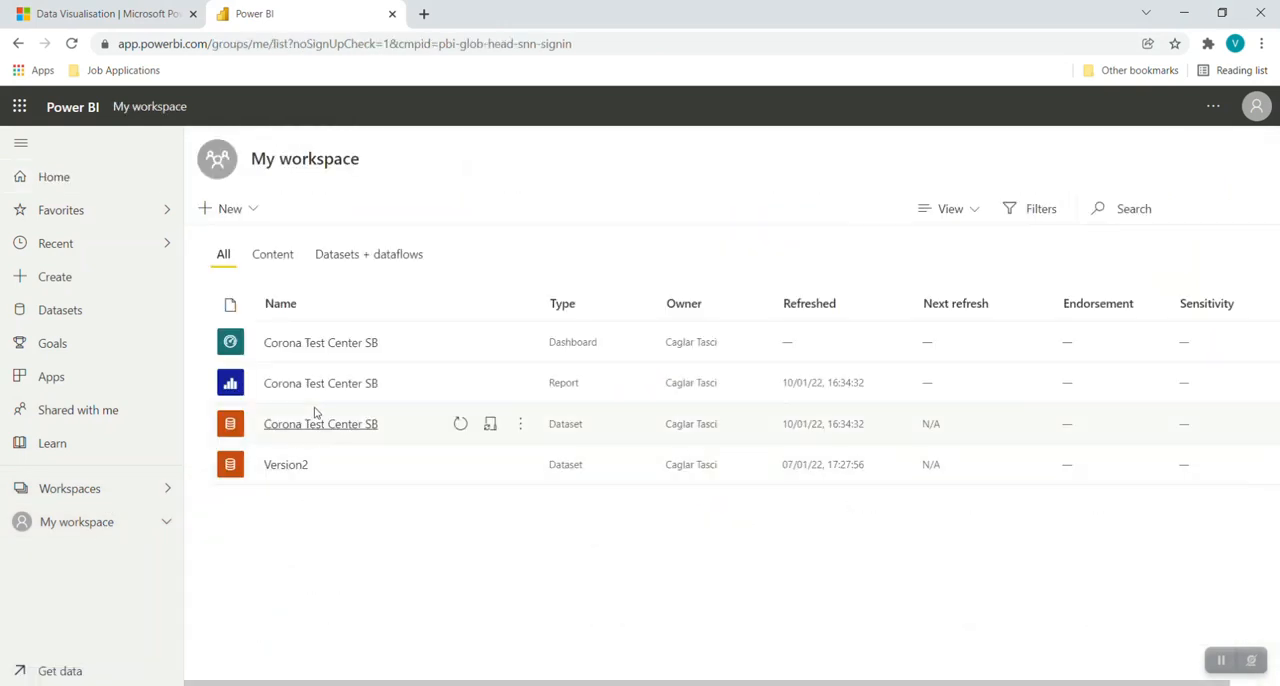
# Open the Corona Test Center SB dashboard from My workspace and look through its pinned report pages down to the visitors page.
pyautogui.click(315, 347)
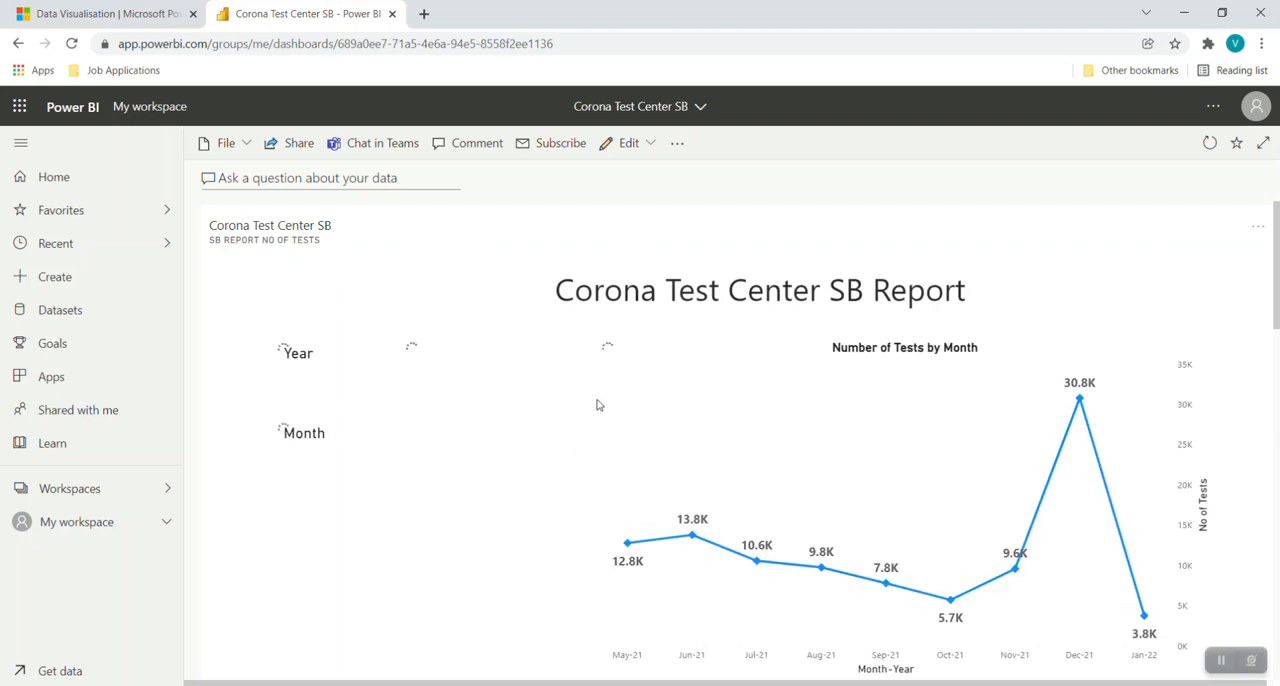
pyautogui.scroll(-1, 601, 397)
pyautogui.scroll(-3, 601, 401)
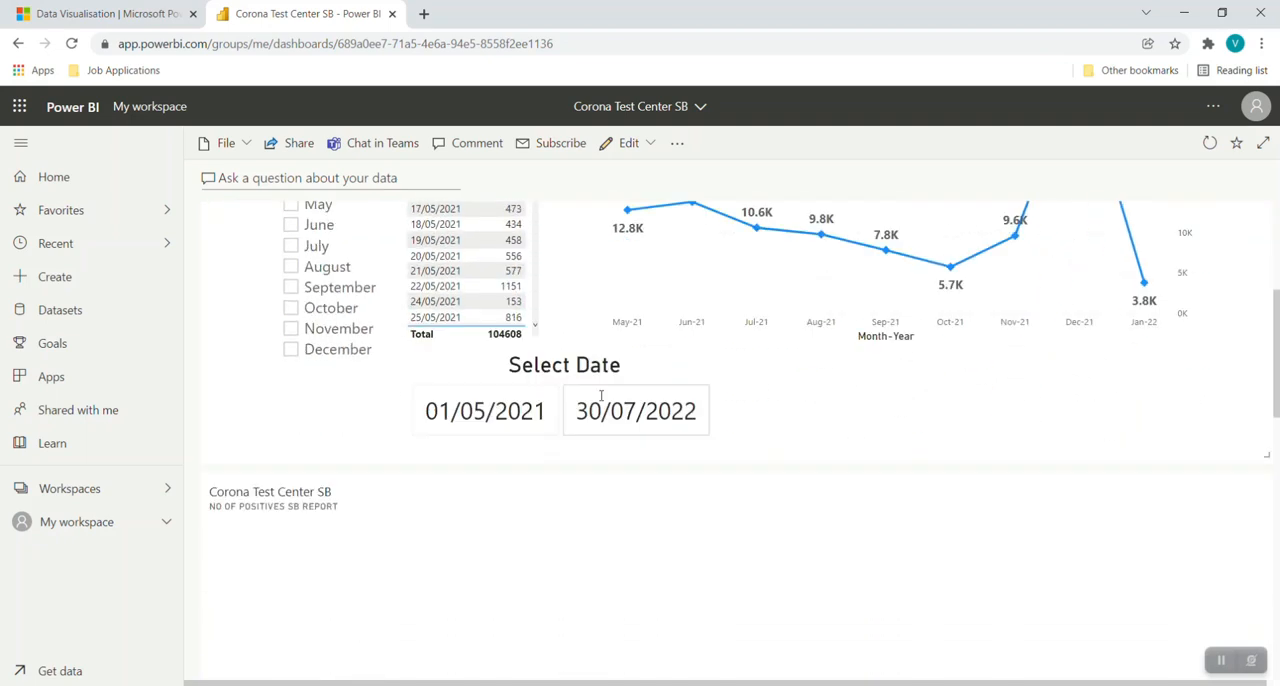
pyautogui.scroll(-3, 601, 401)
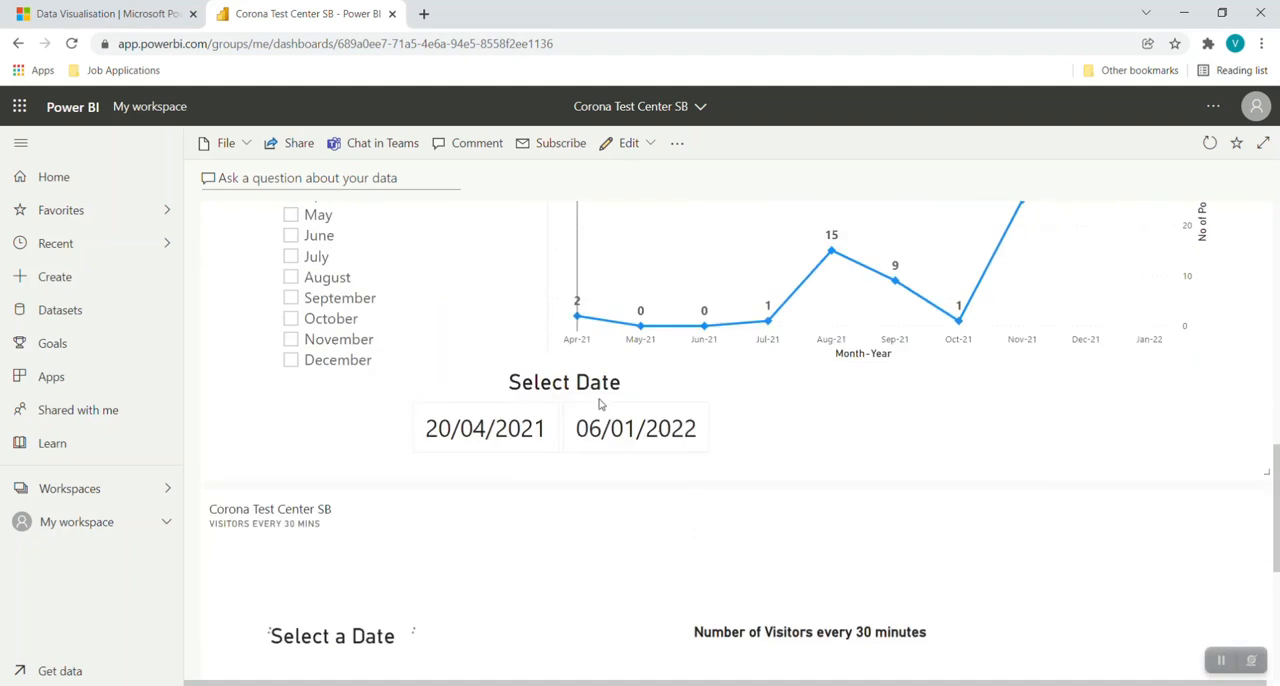
# Open the Corona Test Center SB report from My workspace and examine the existing and new dashboard options for pinning its page, without pinning it.
pyautogui.click(118, 530)
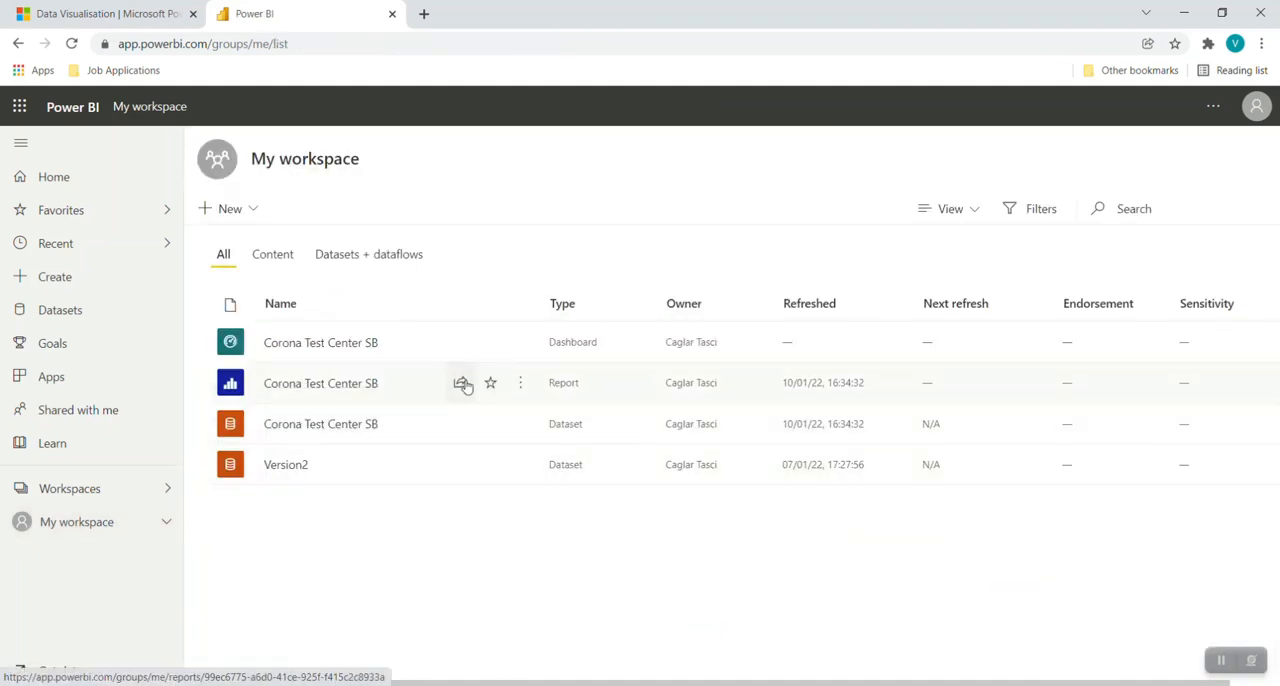
pyautogui.click(349, 393)
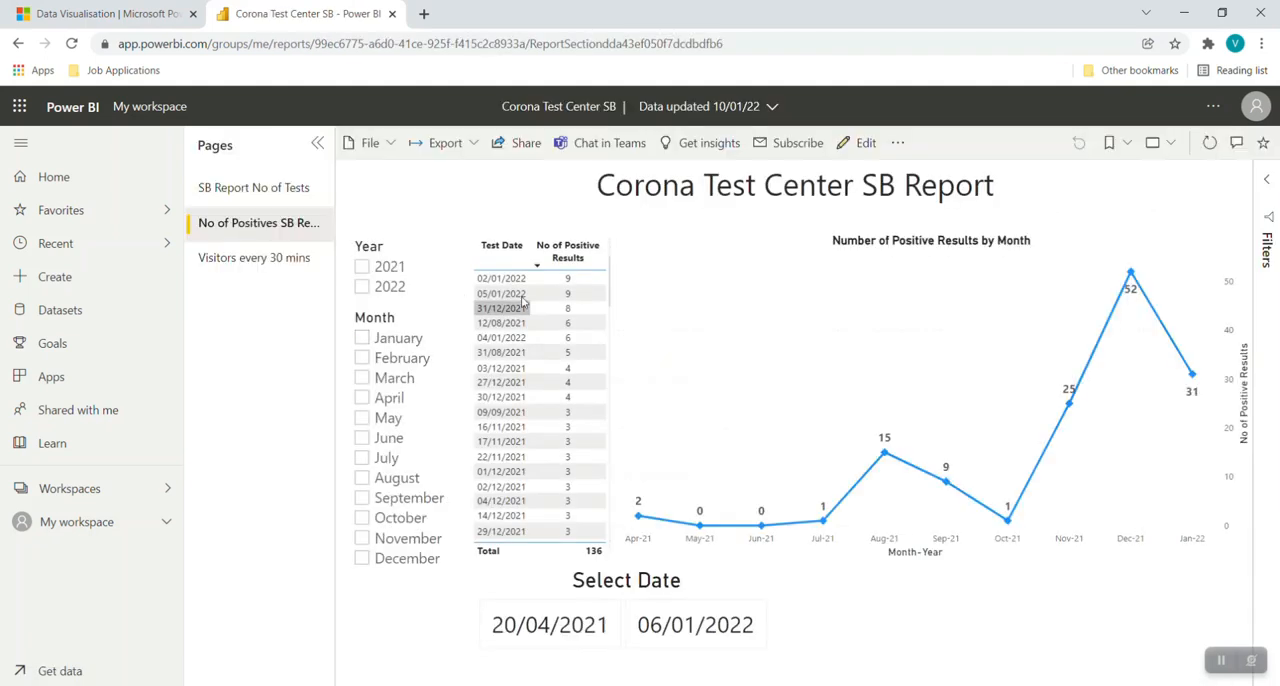
pyautogui.click(900, 151)
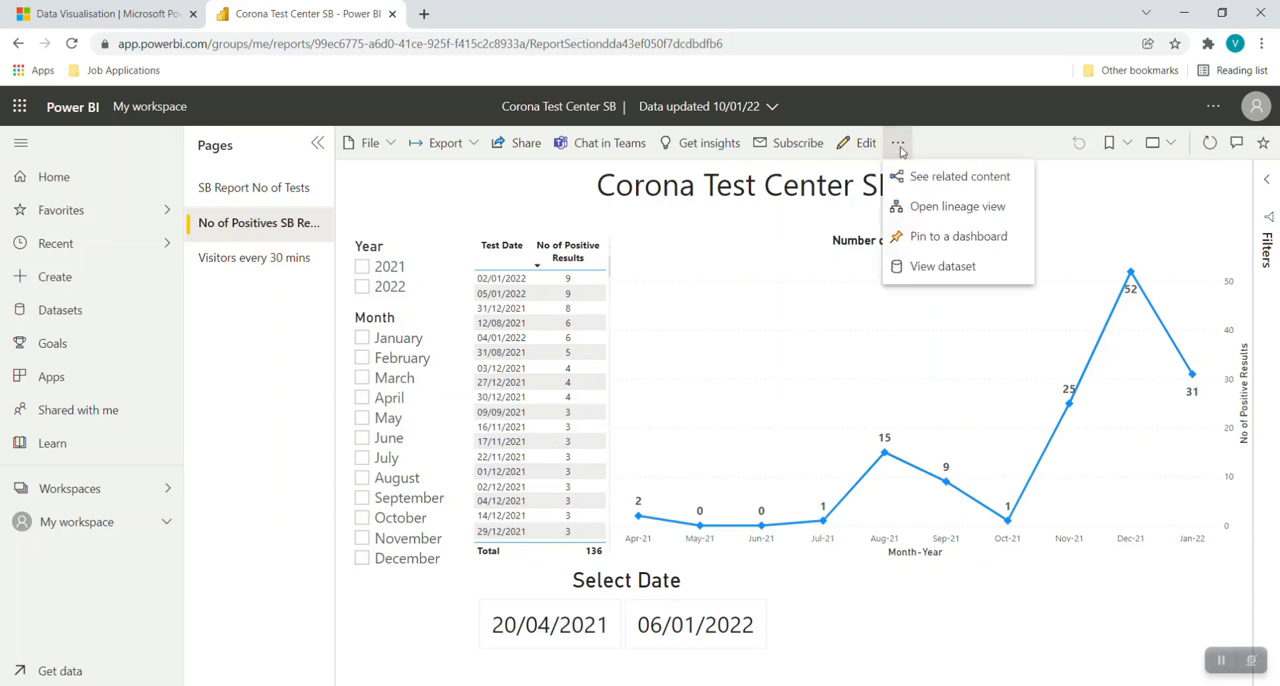
pyautogui.click(937, 242)
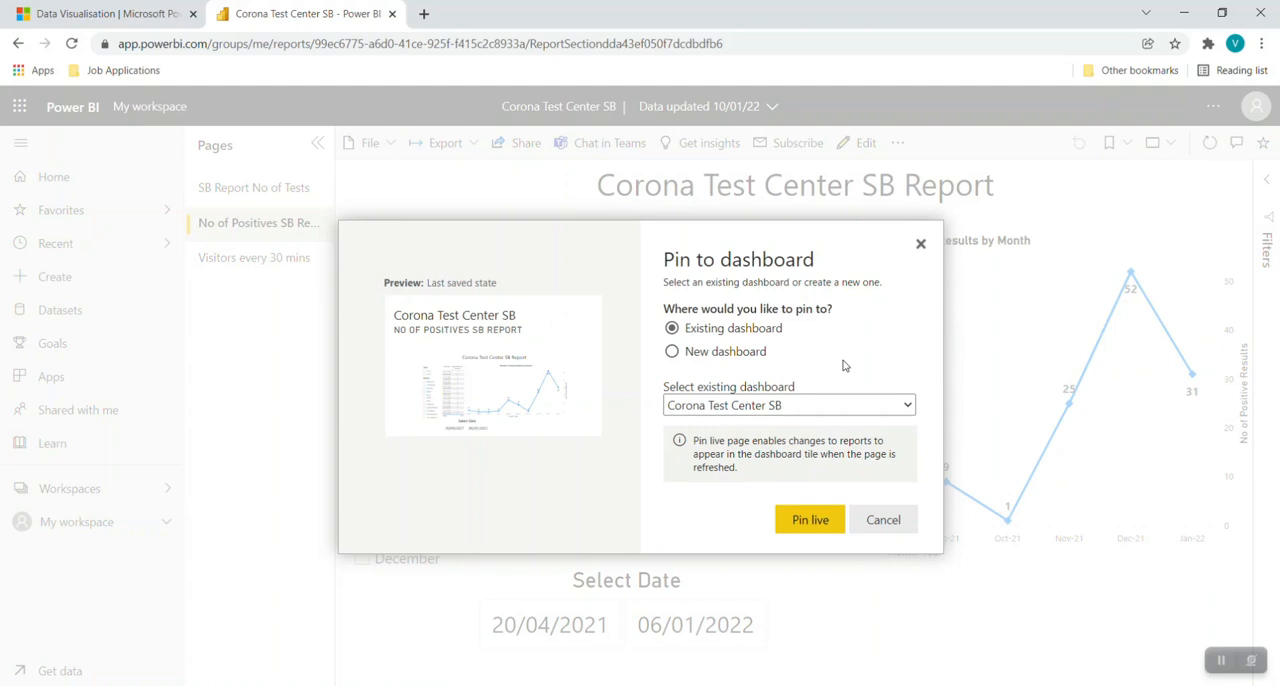
pyautogui.click(738, 357)
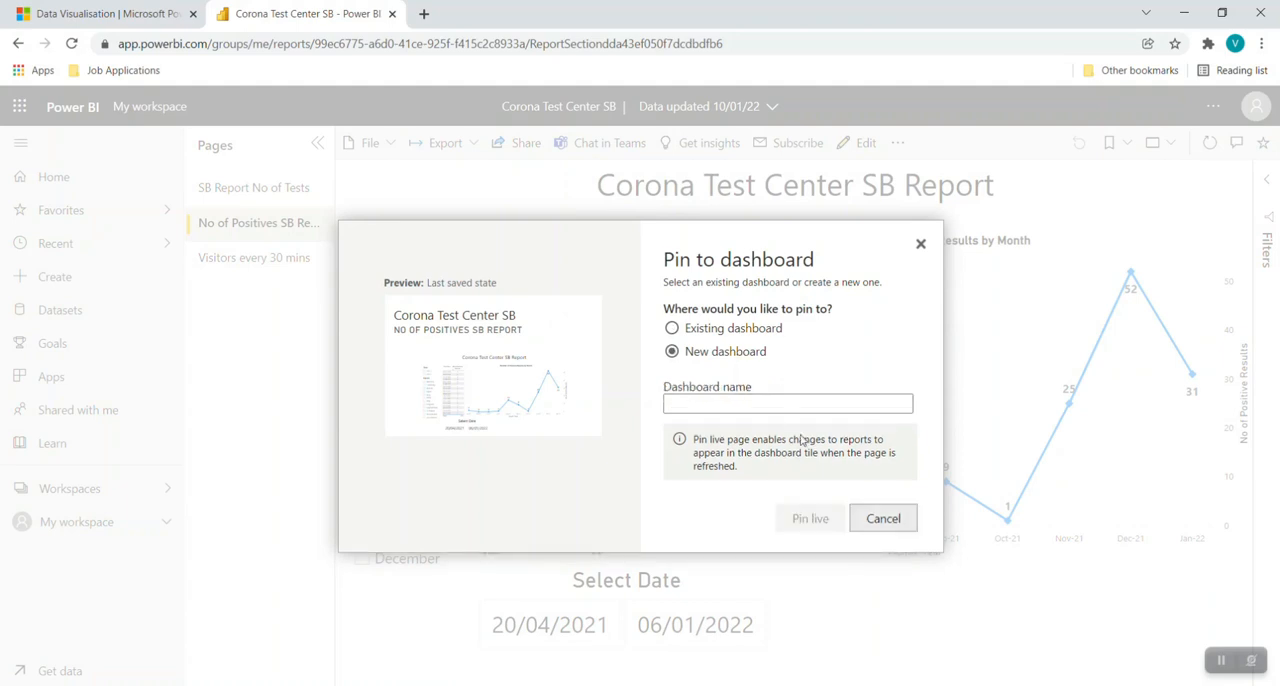
pyautogui.click(762, 336)
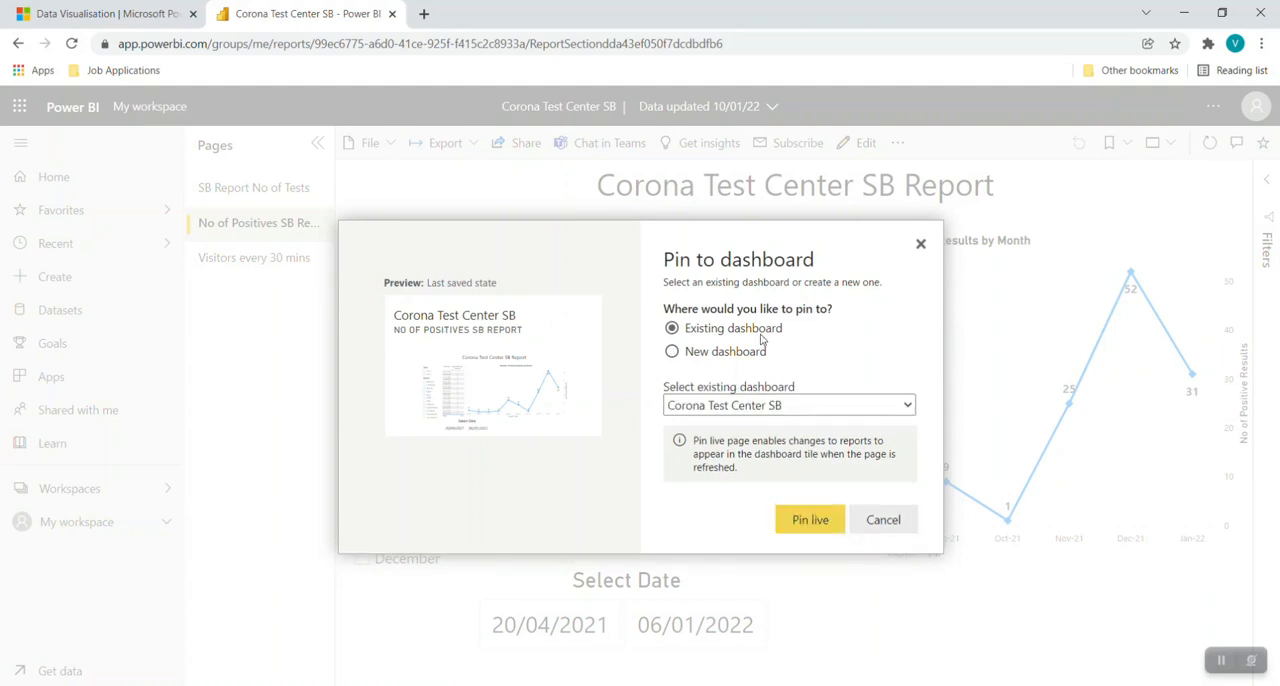
pyautogui.click(864, 528)
# Go to the Power BI service home page, then minimize the browser to return to the report in Power BI Desktop.
pyautogui.click(54, 177)
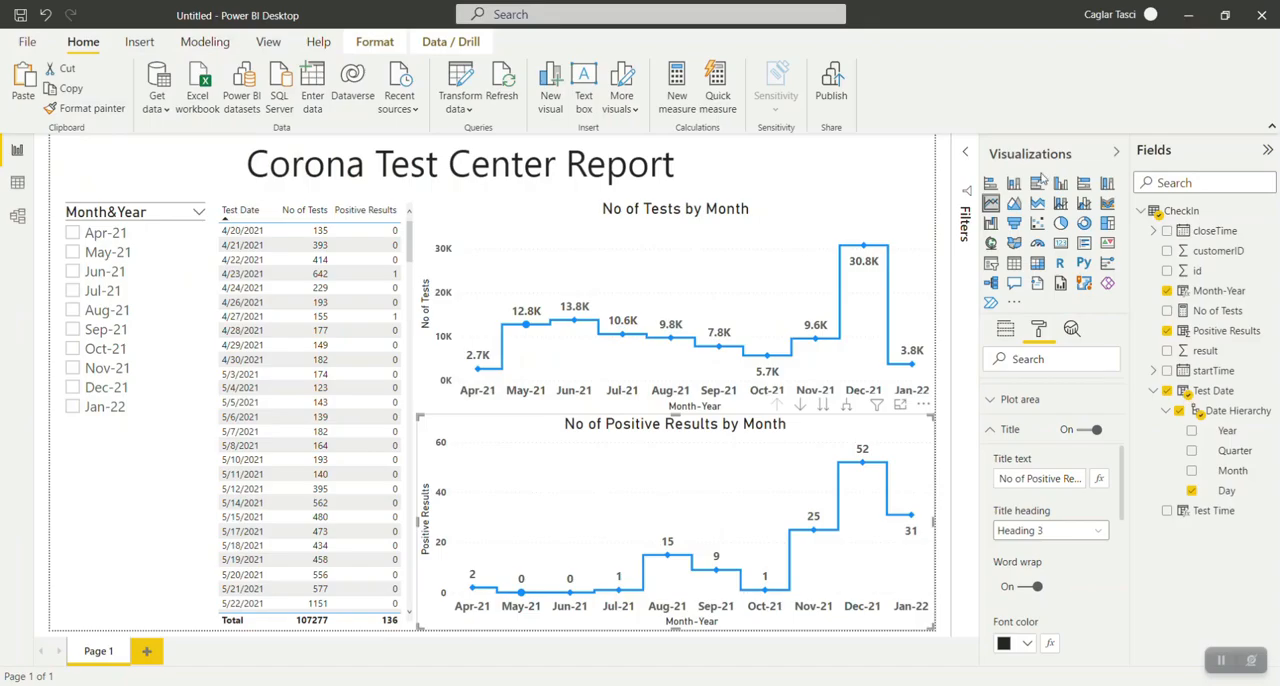
pyautogui.click(1184, 13)
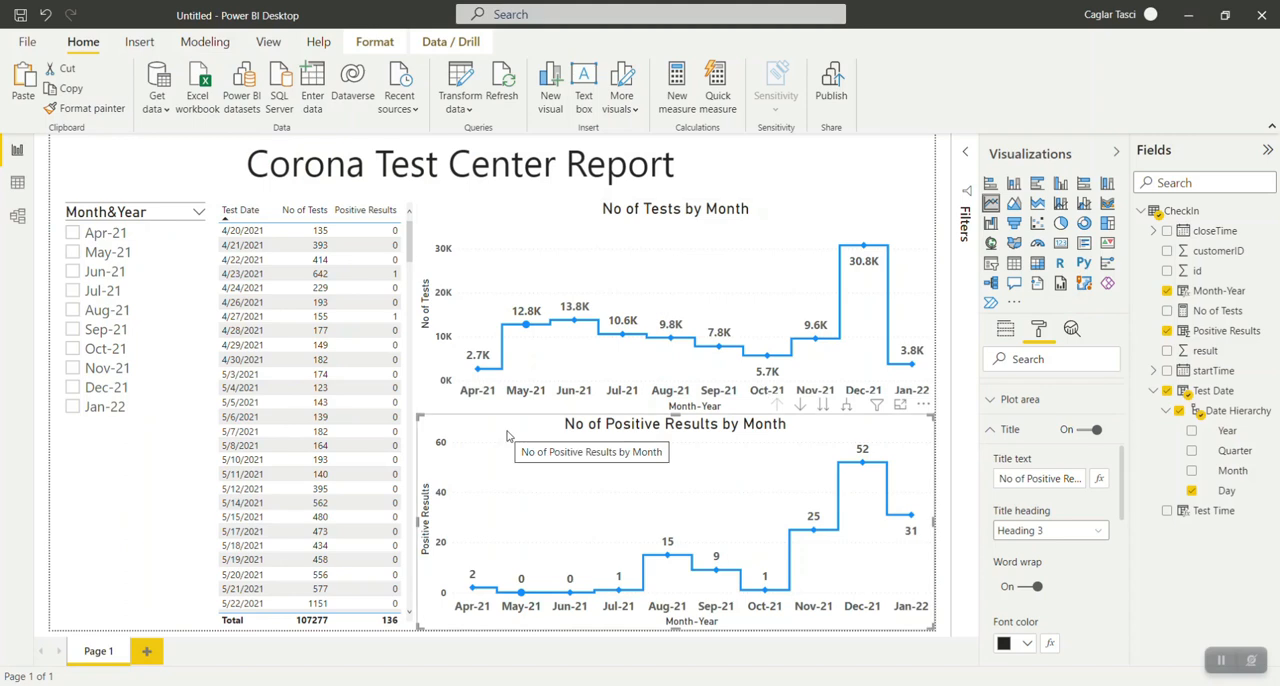